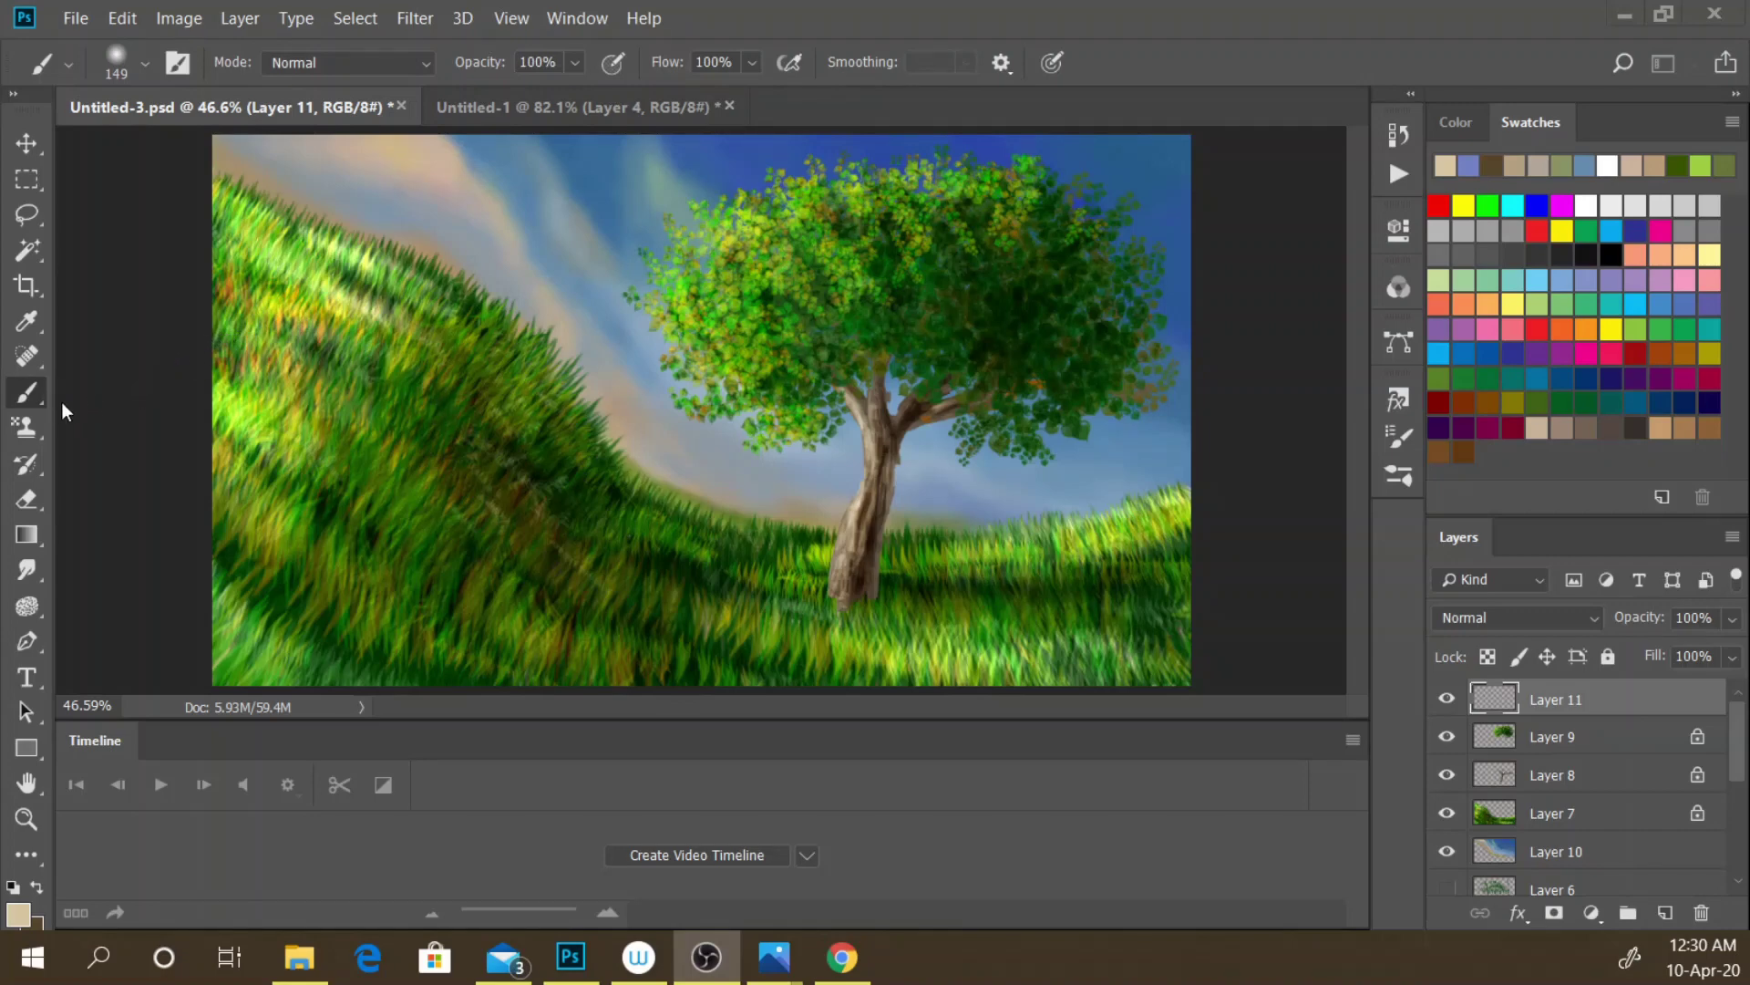
# - Keep the regular Brush tool active and show the Color picker in place of the Swatches grid
pyautogui.click(33, 390)
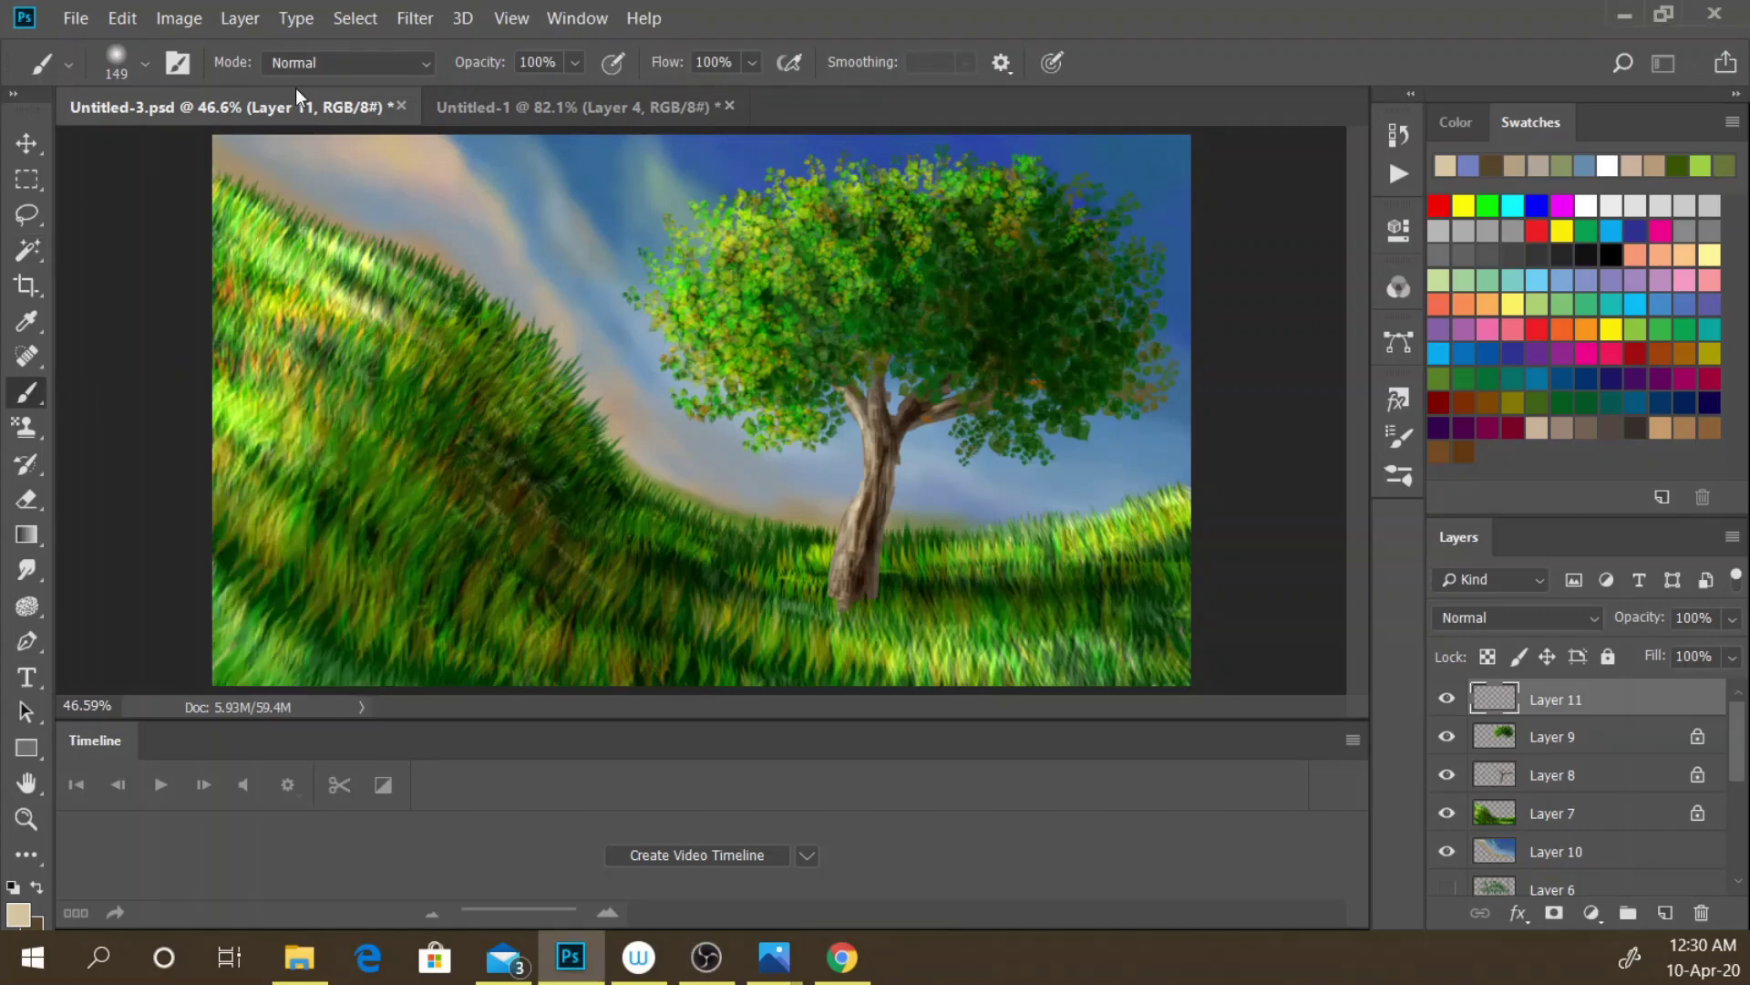
pyautogui.rightClick(33, 396)
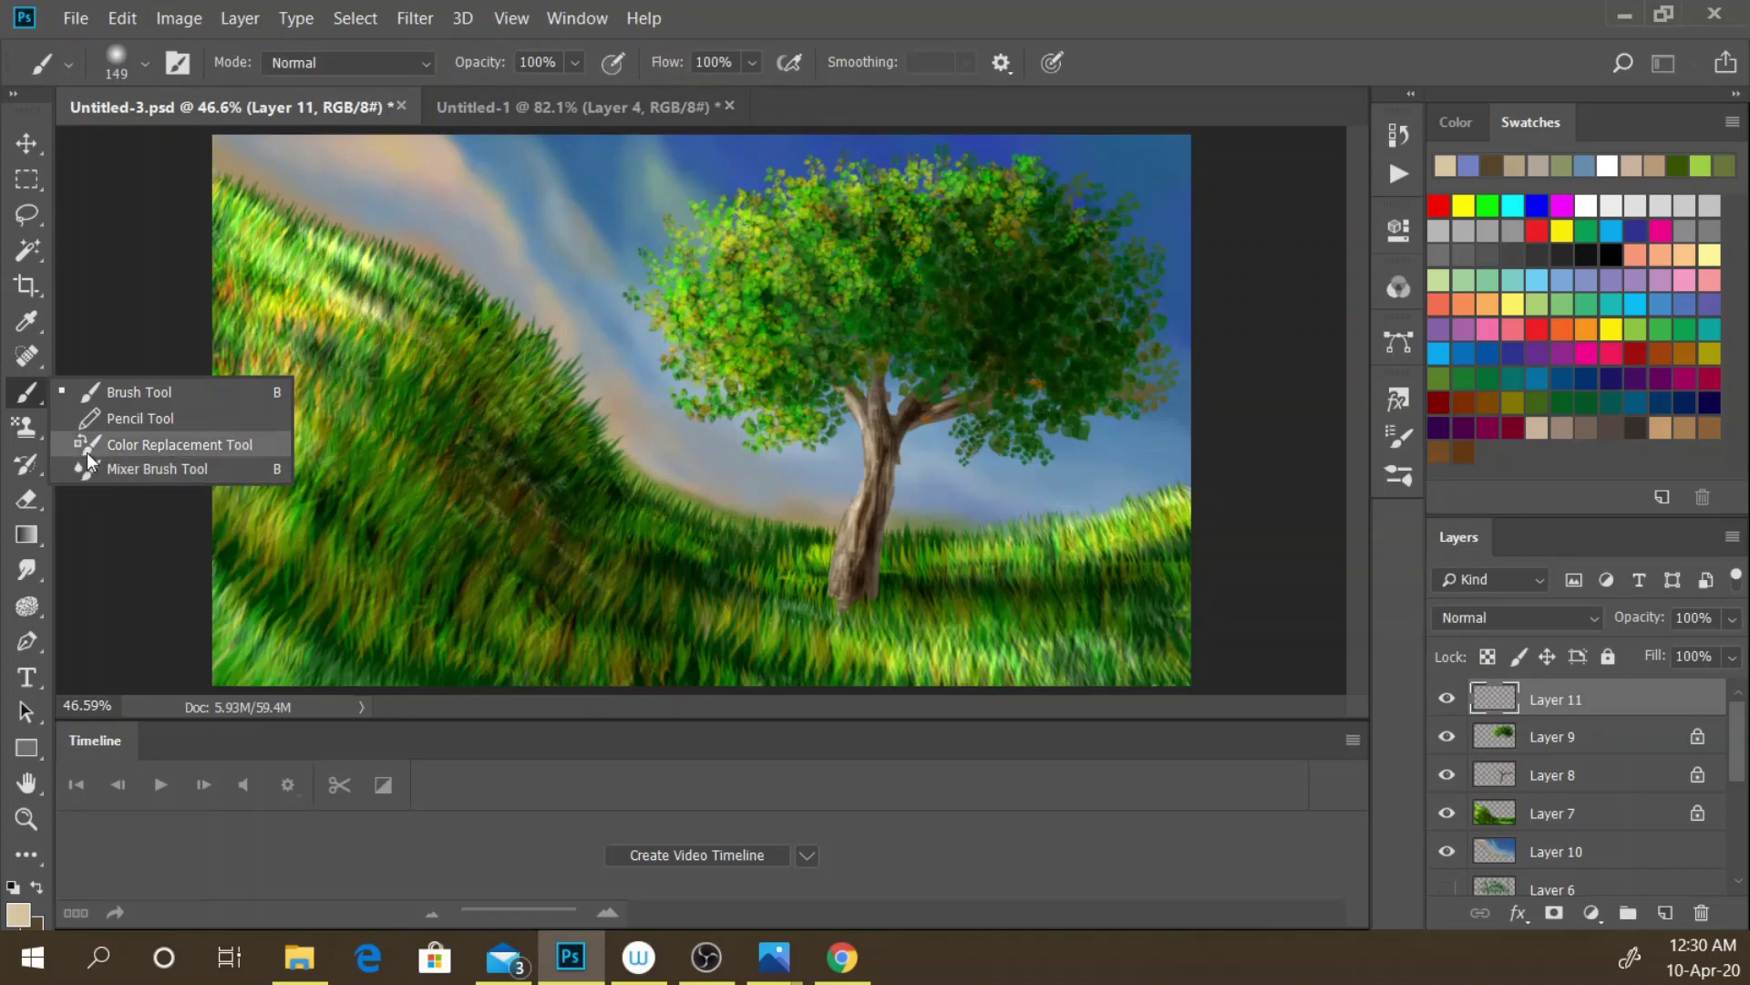
pyautogui.click(31, 393)
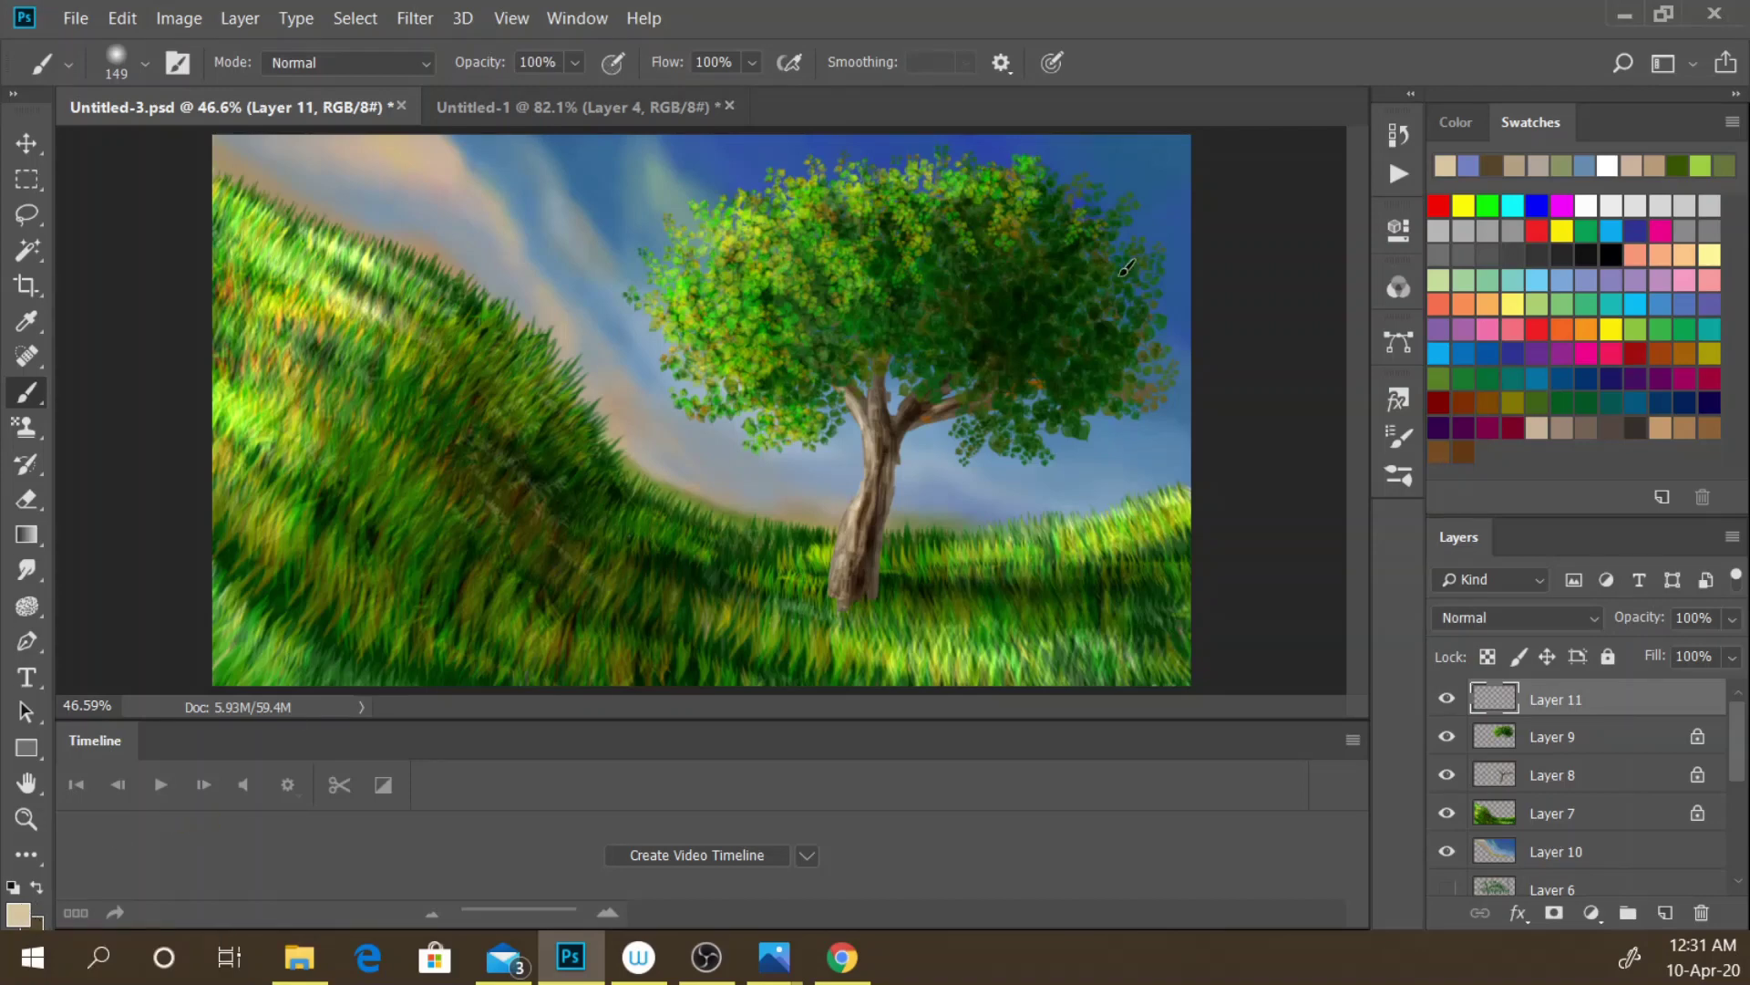
pyautogui.click(1452, 126)
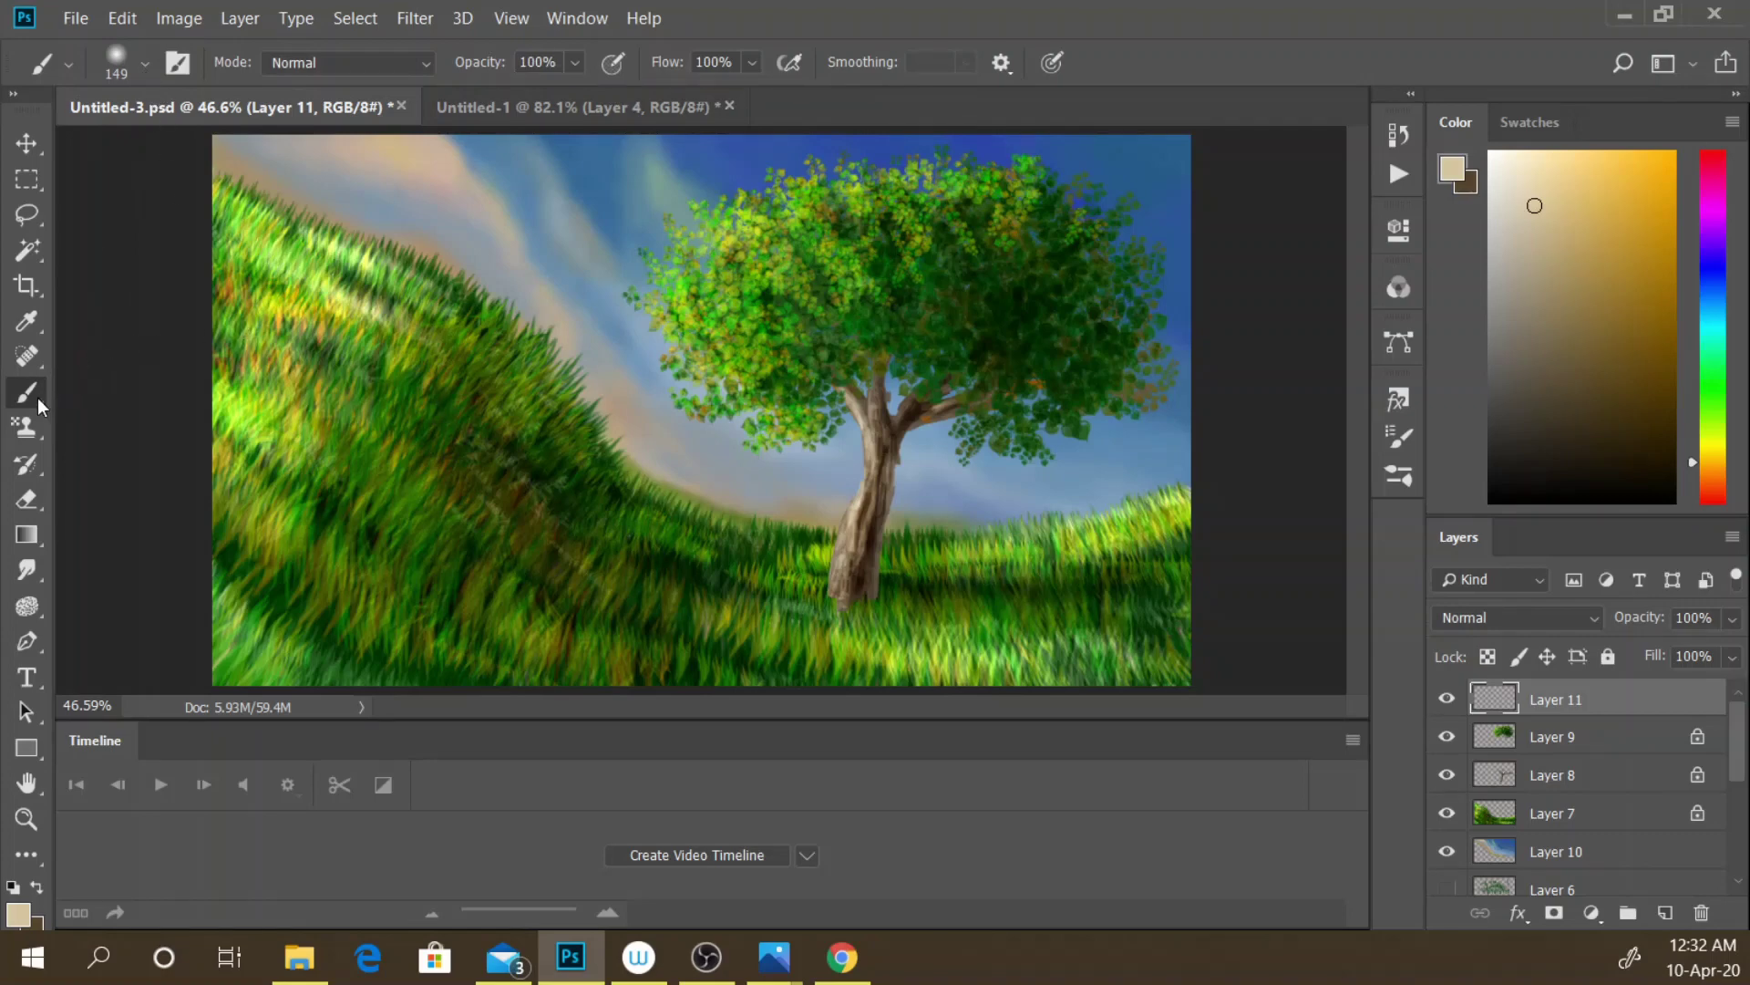
# - Bring up the brush preset list over the canvas and open its gear display-options menu
pyautogui.click(145, 64)
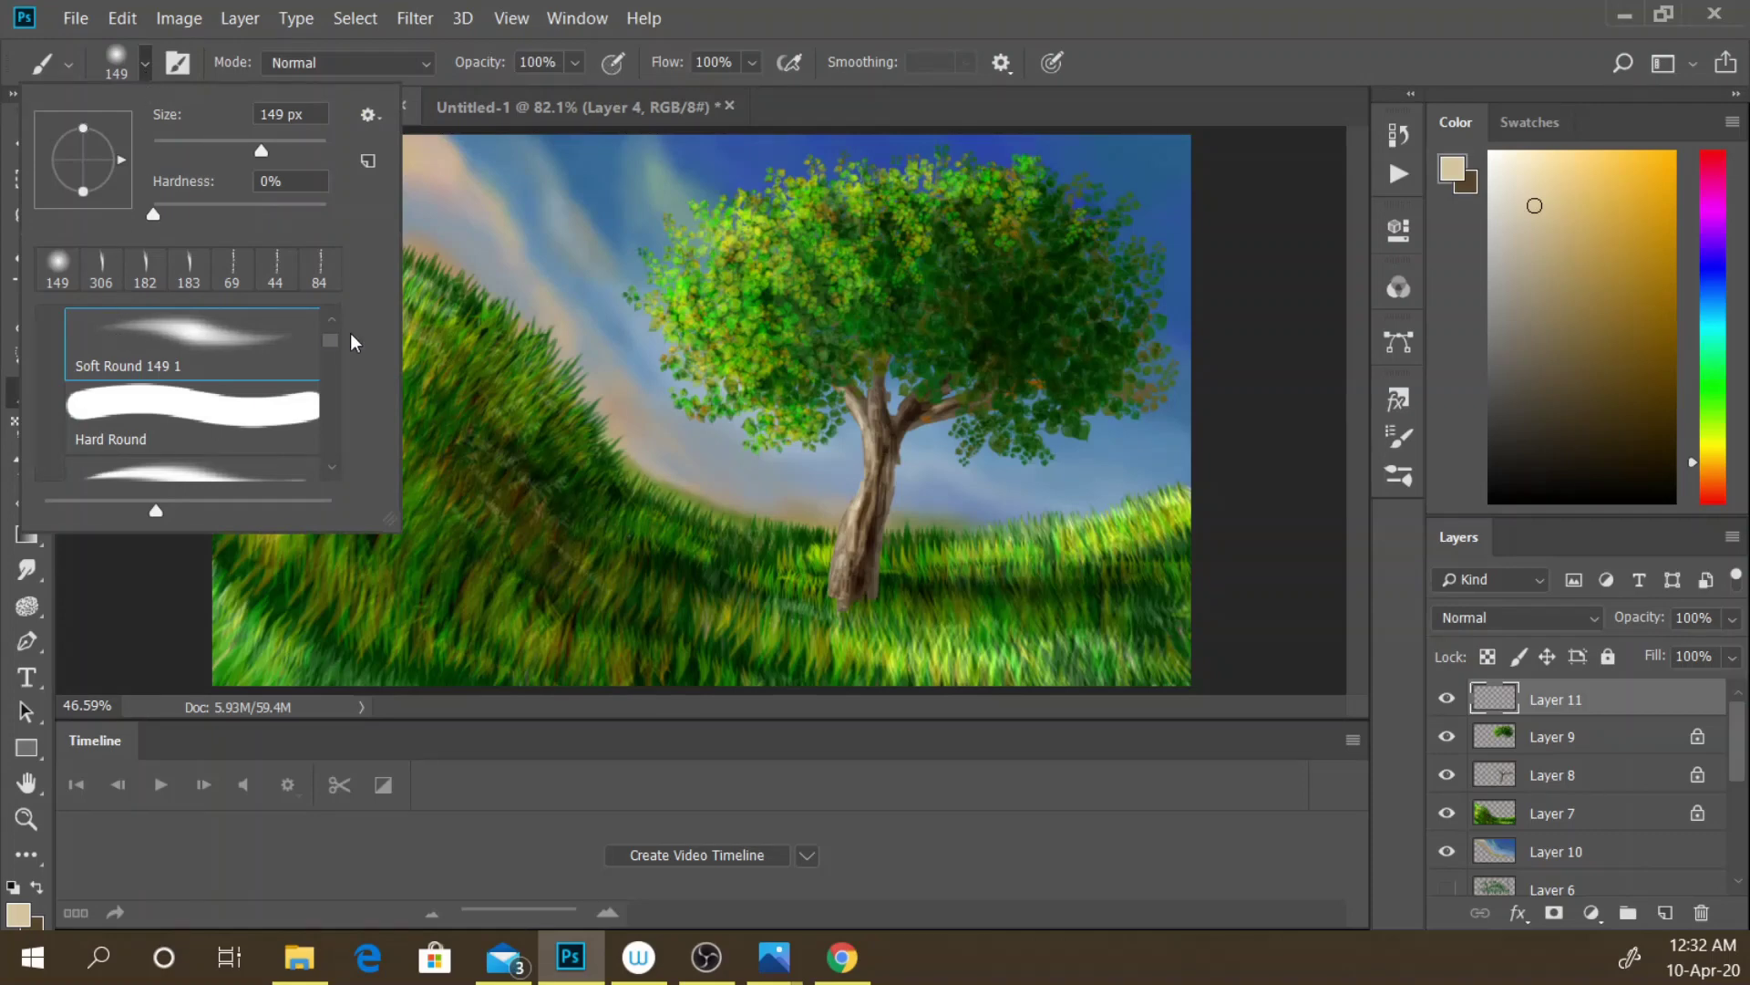
pyautogui.moveTo(331, 342)
pyautogui.mouseDown()
pyautogui.moveTo(330, 402)
pyautogui.moveTo(330, 326)
pyautogui.moveTo(331, 352)
pyautogui.moveTo(359, 352)
pyautogui.mouseUp()
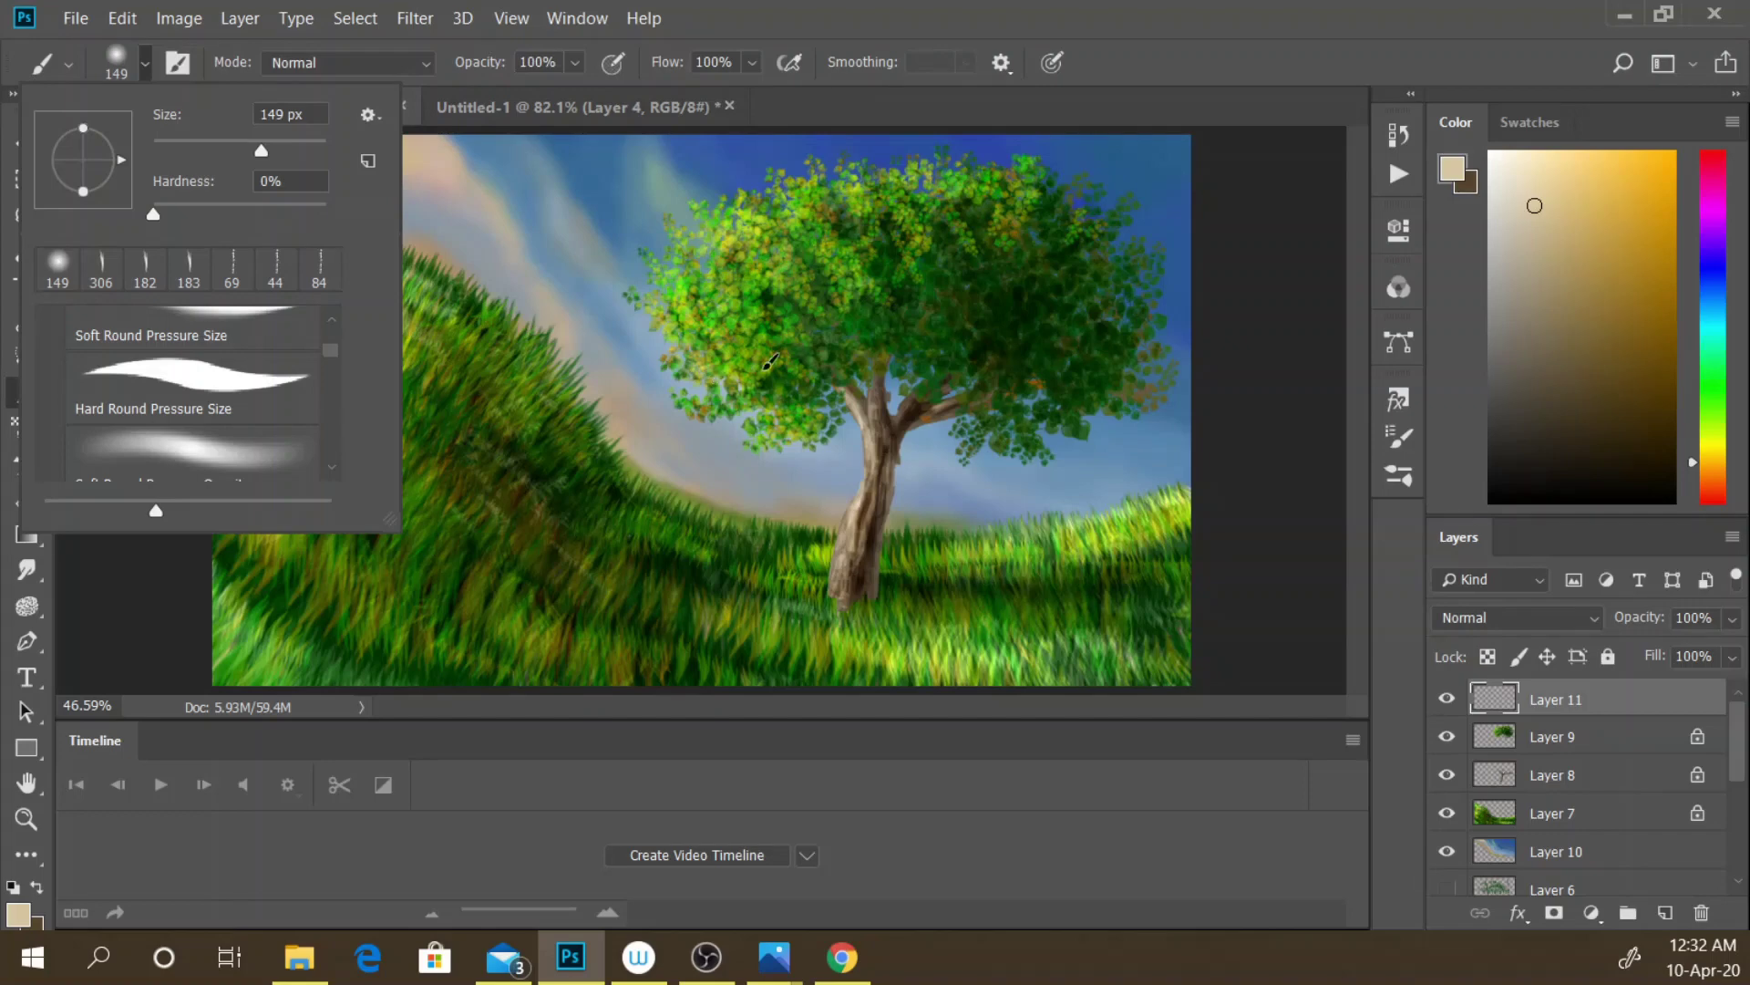
pyautogui.click(770, 363)
pyautogui.rightClick(770, 363)
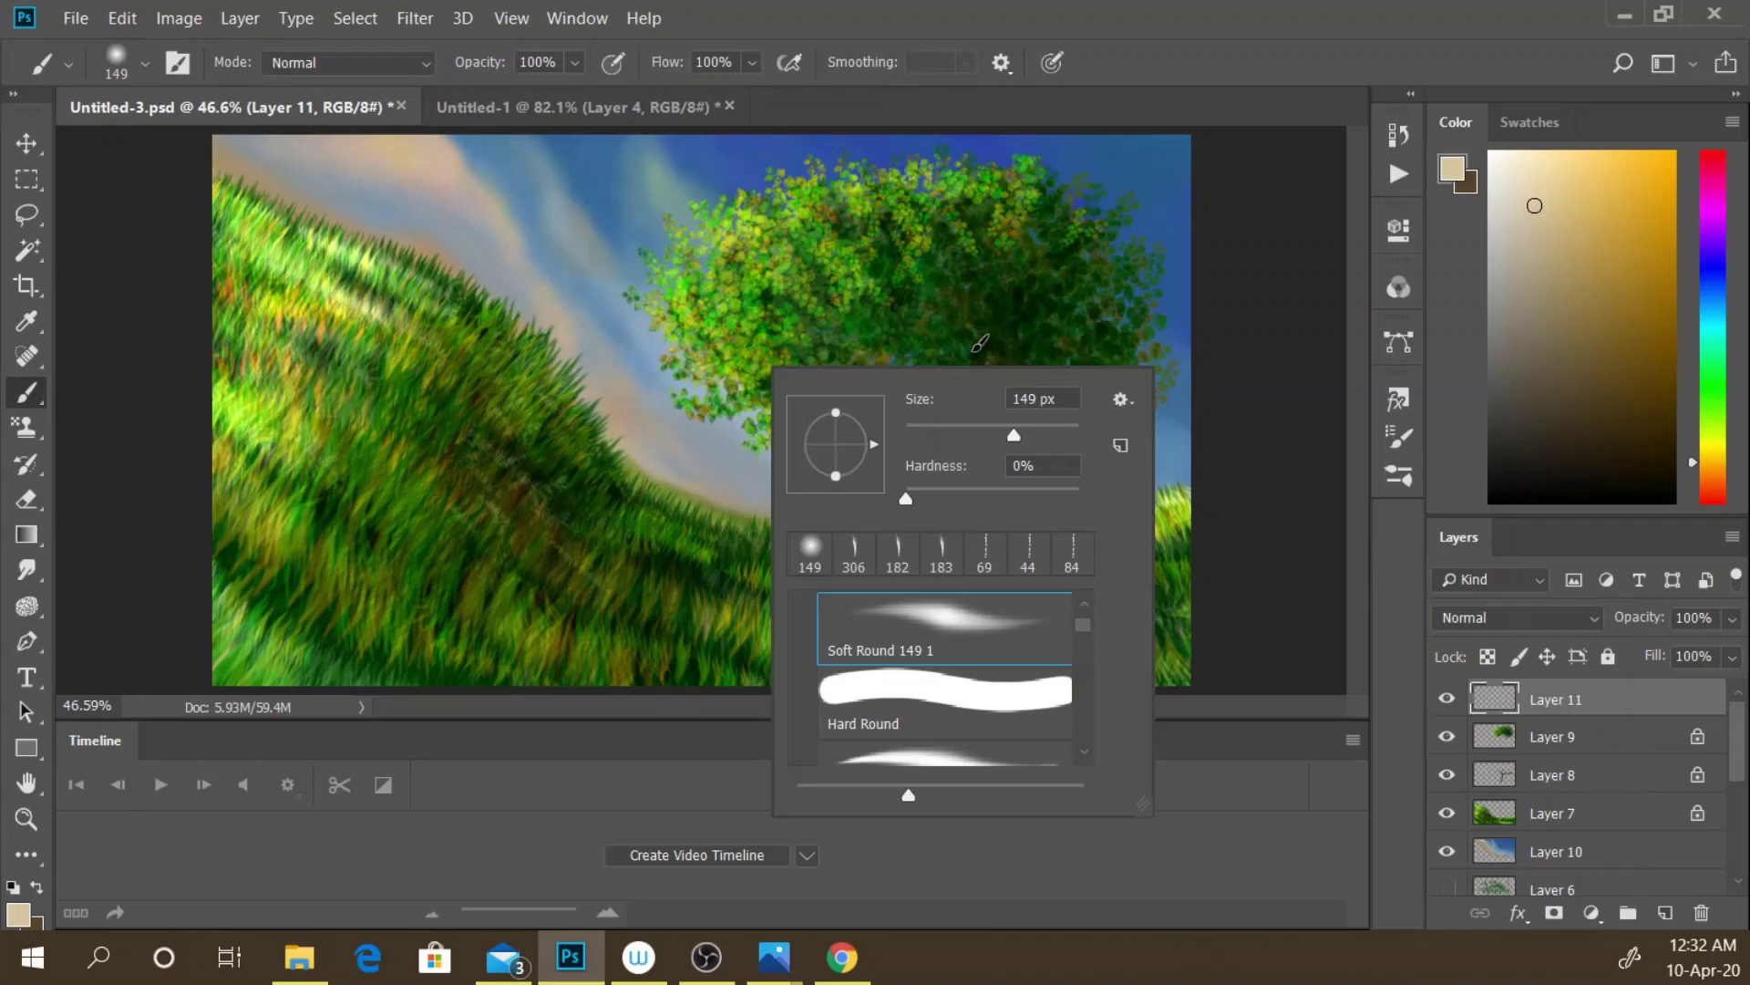
pyautogui.click(1133, 410)
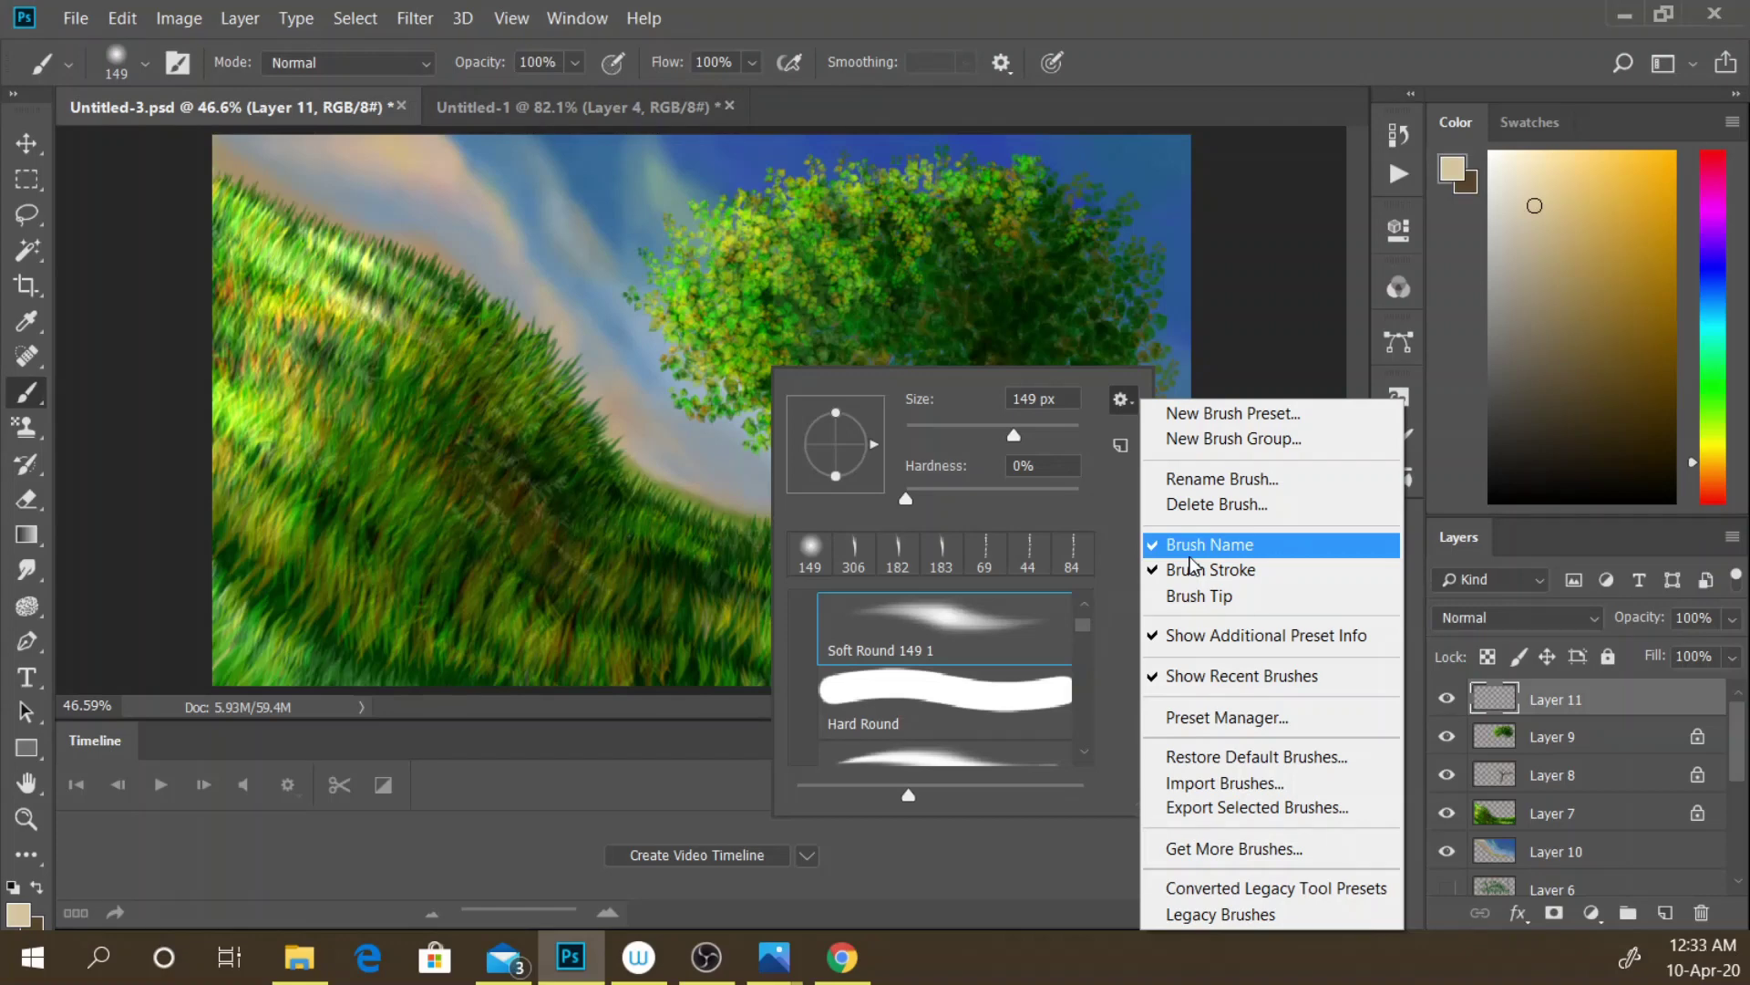
# - Turn on Brush Tip thumbnails in the brush preset list's display options
pyautogui.click(1194, 597)
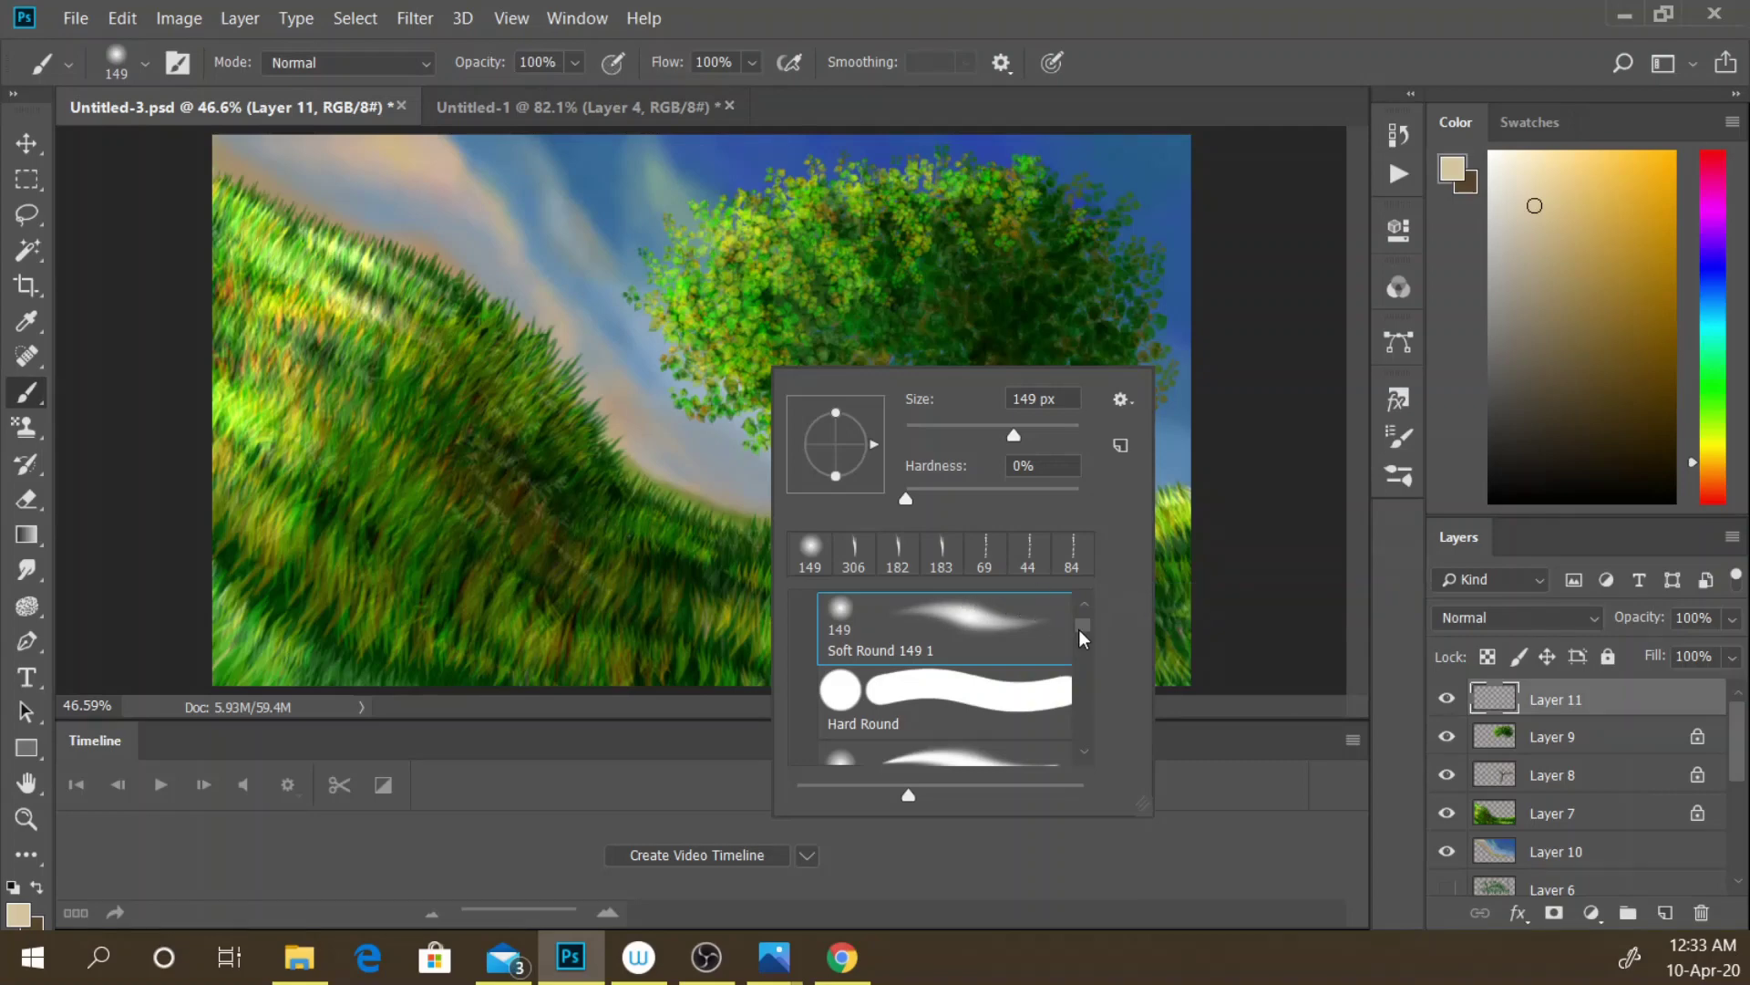
pyautogui.scroll(1, 1079, 629)
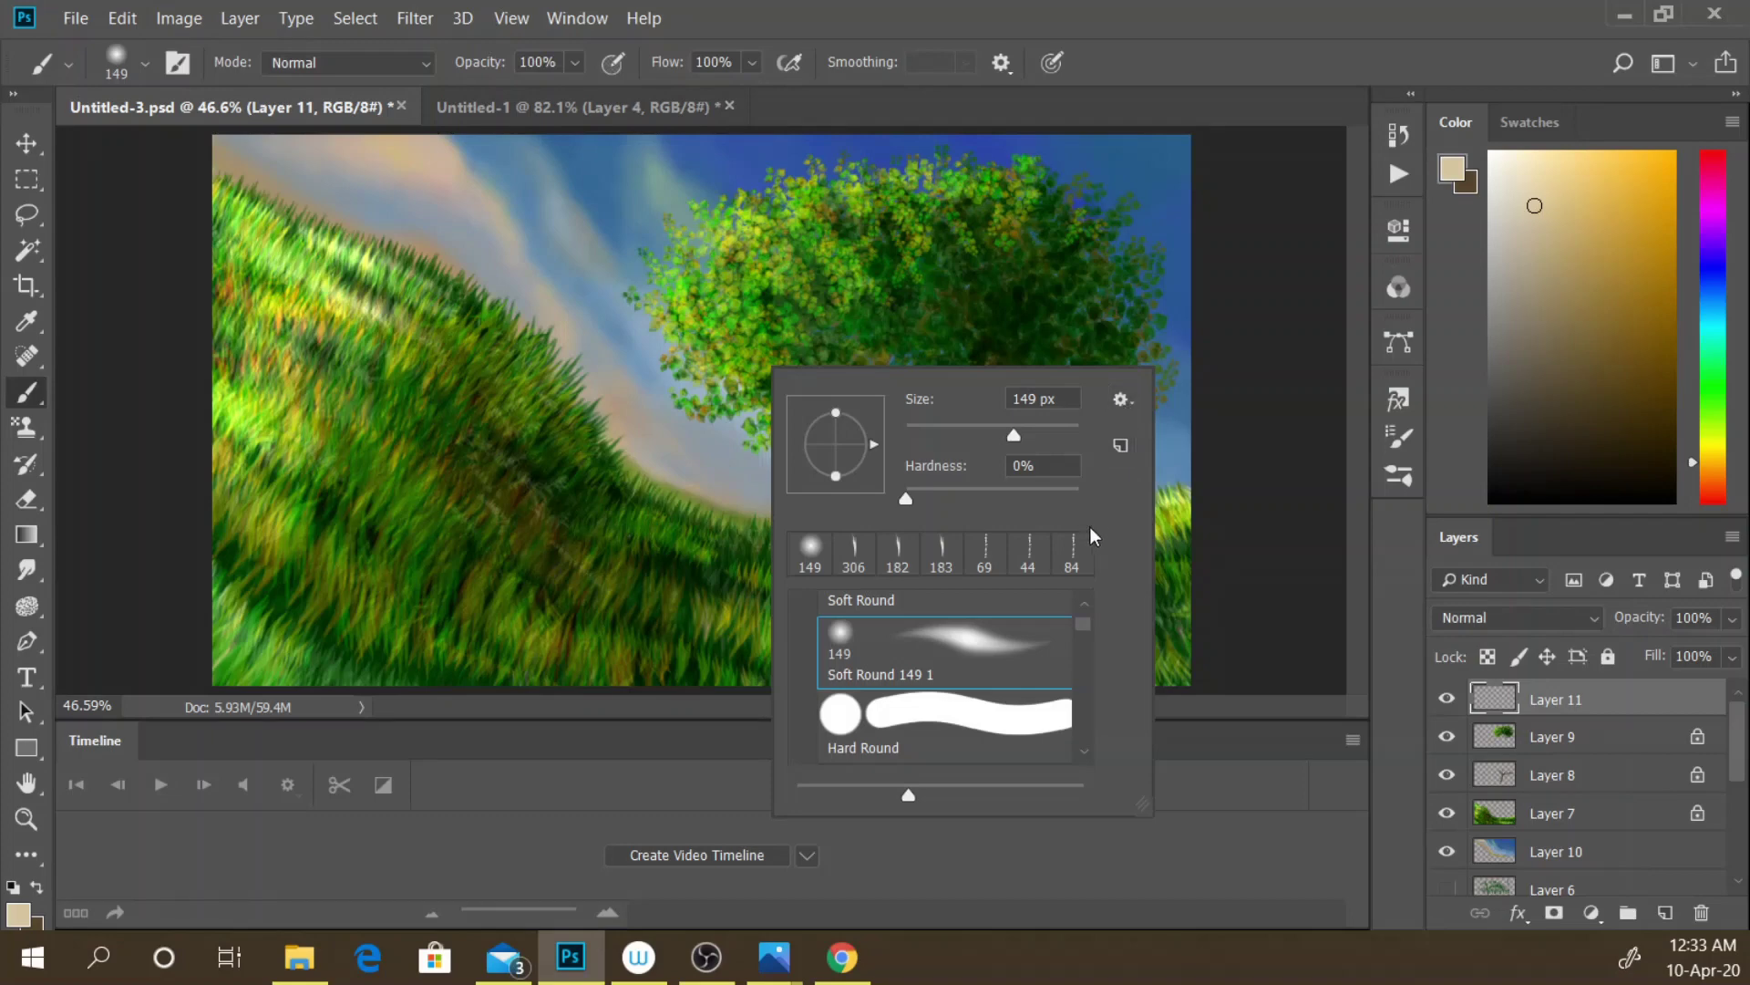
pyautogui.click(1123, 401)
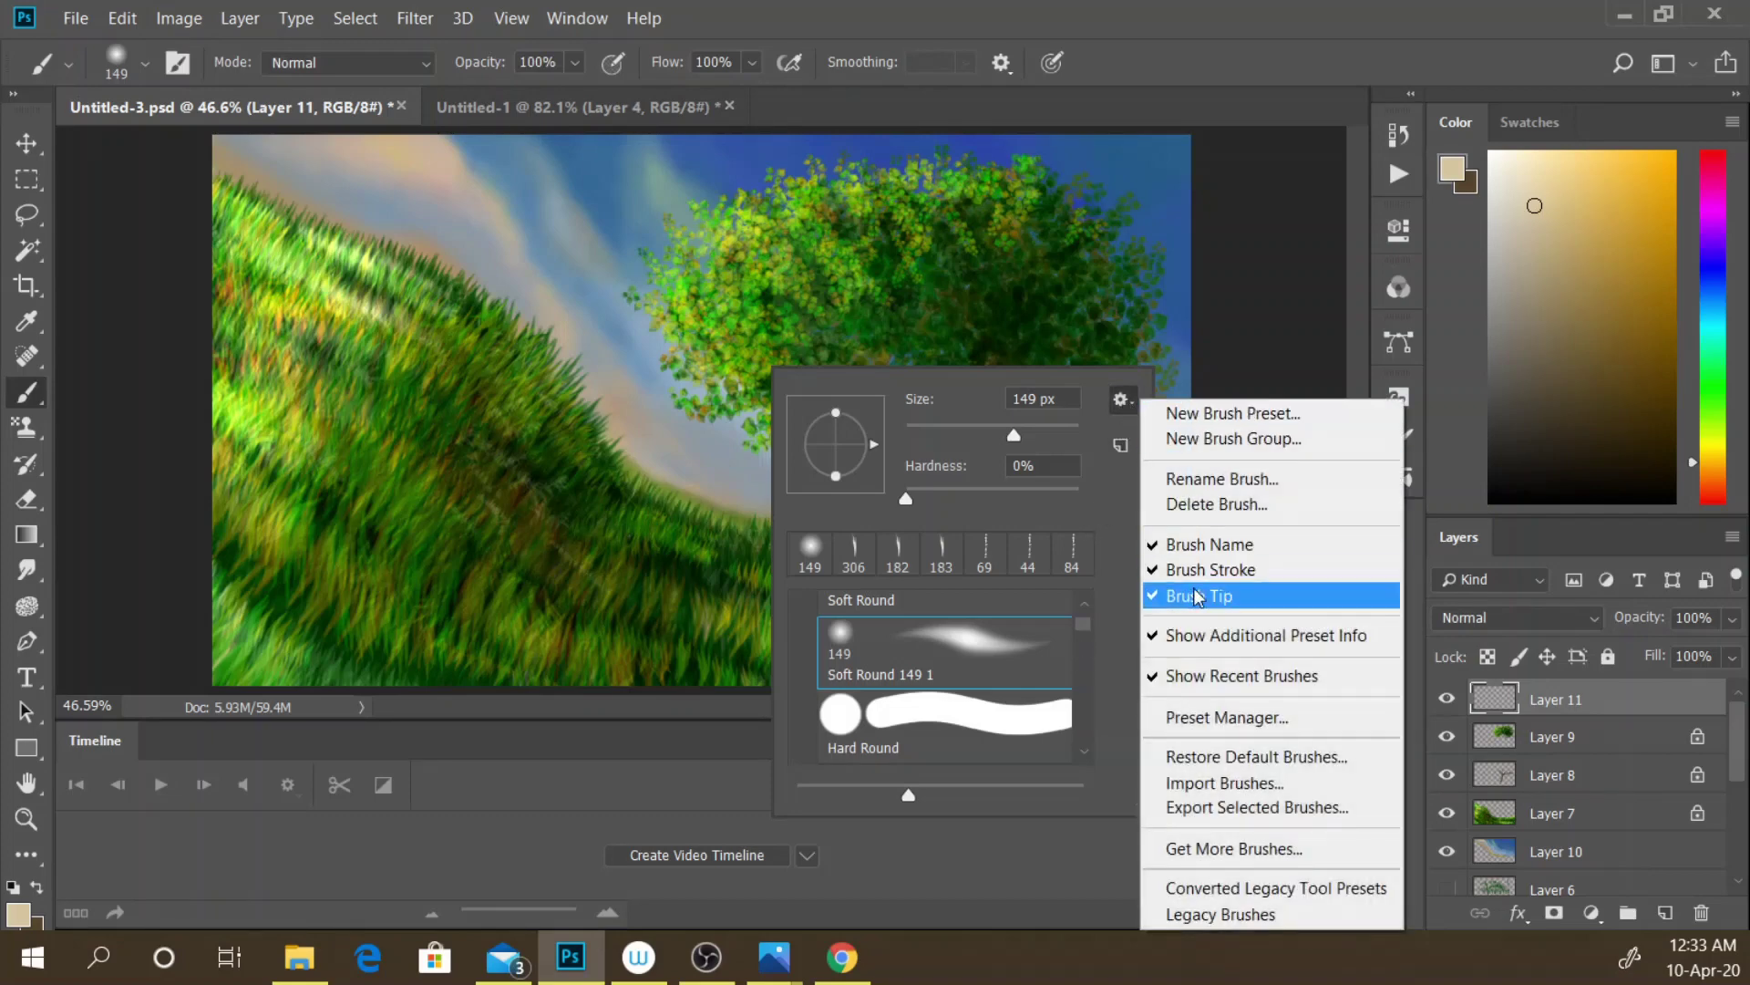
pyautogui.click(1088, 511)
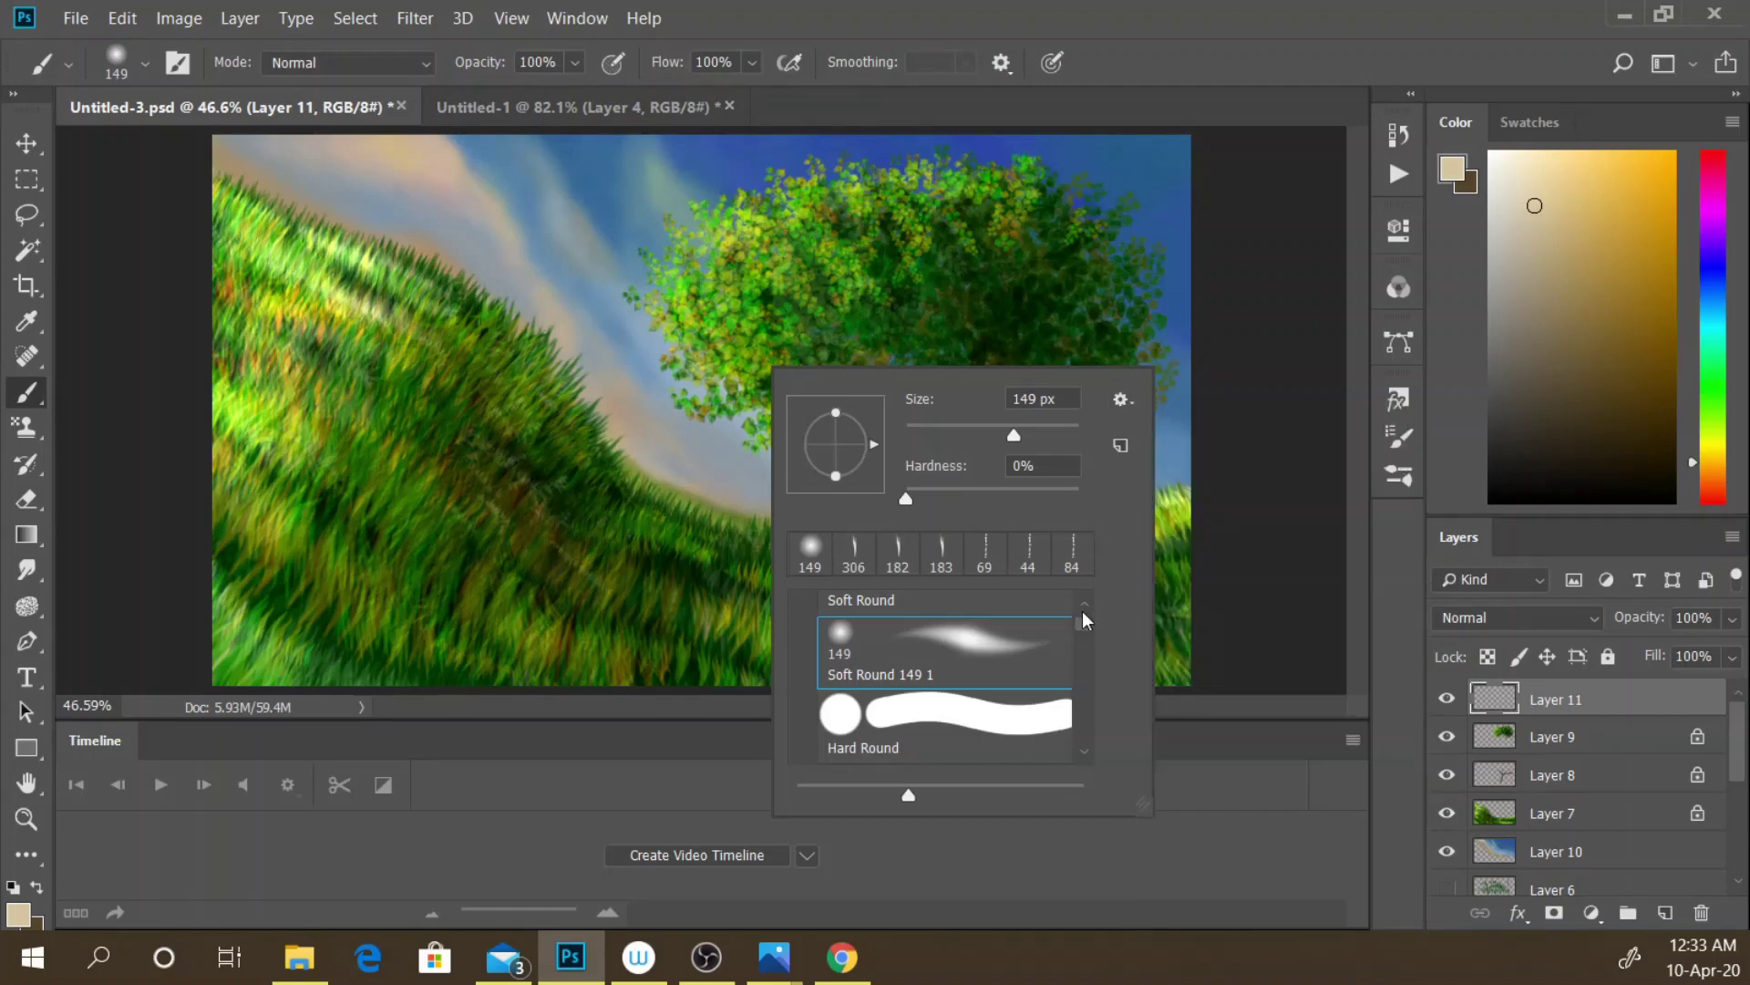
# - Scroll the preset list and expand the Wet Media and Special Effects brush folders
pyautogui.moveTo(1080, 627); pyautogui.dragTo(1072, 676)
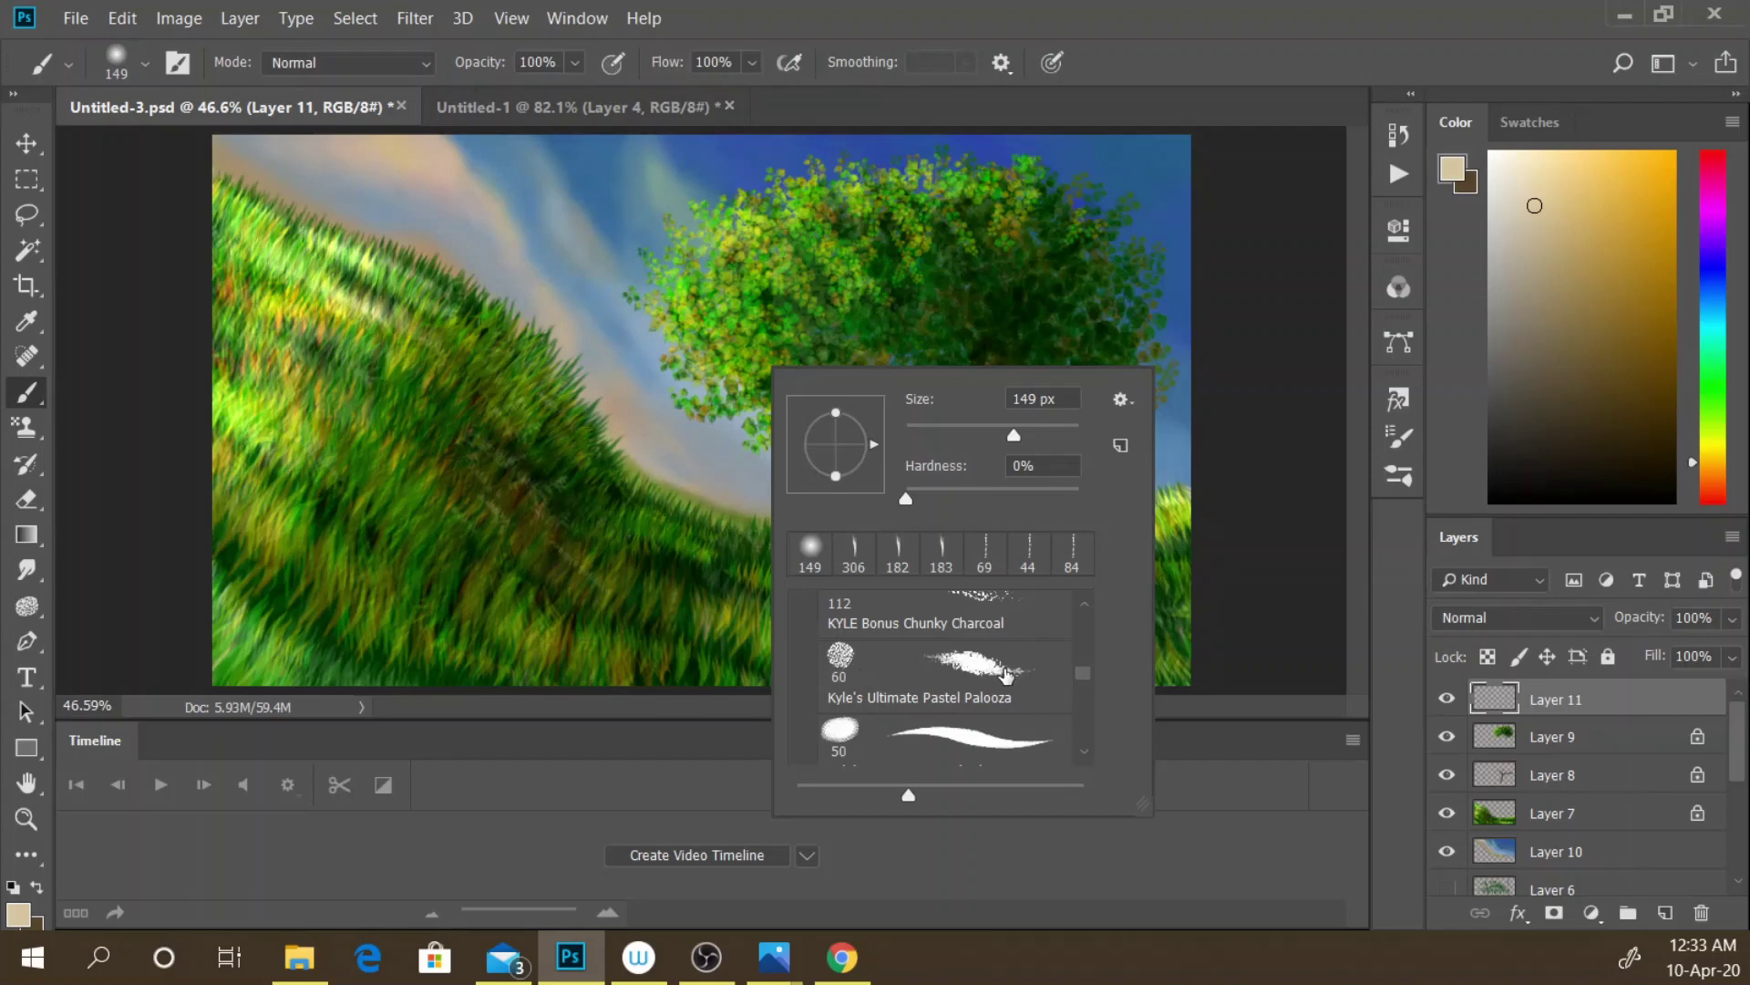
pyautogui.moveTo(1081, 676); pyautogui.dragTo(1076, 686)
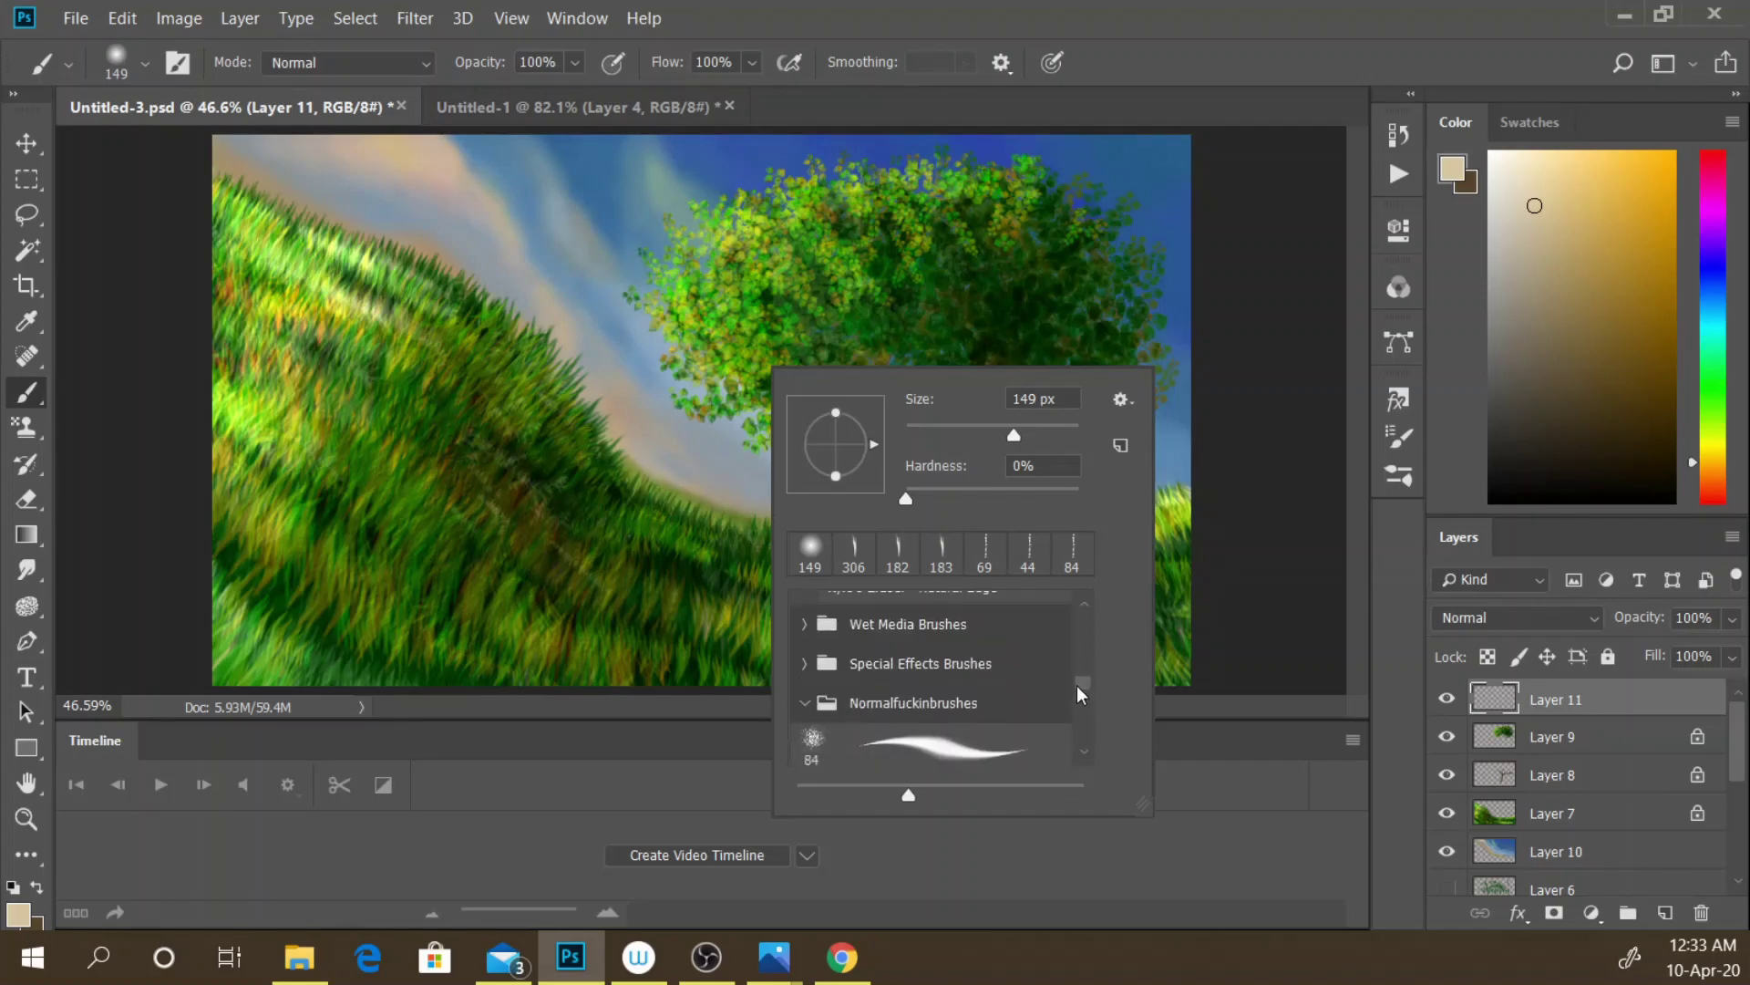
pyautogui.click(805, 625)
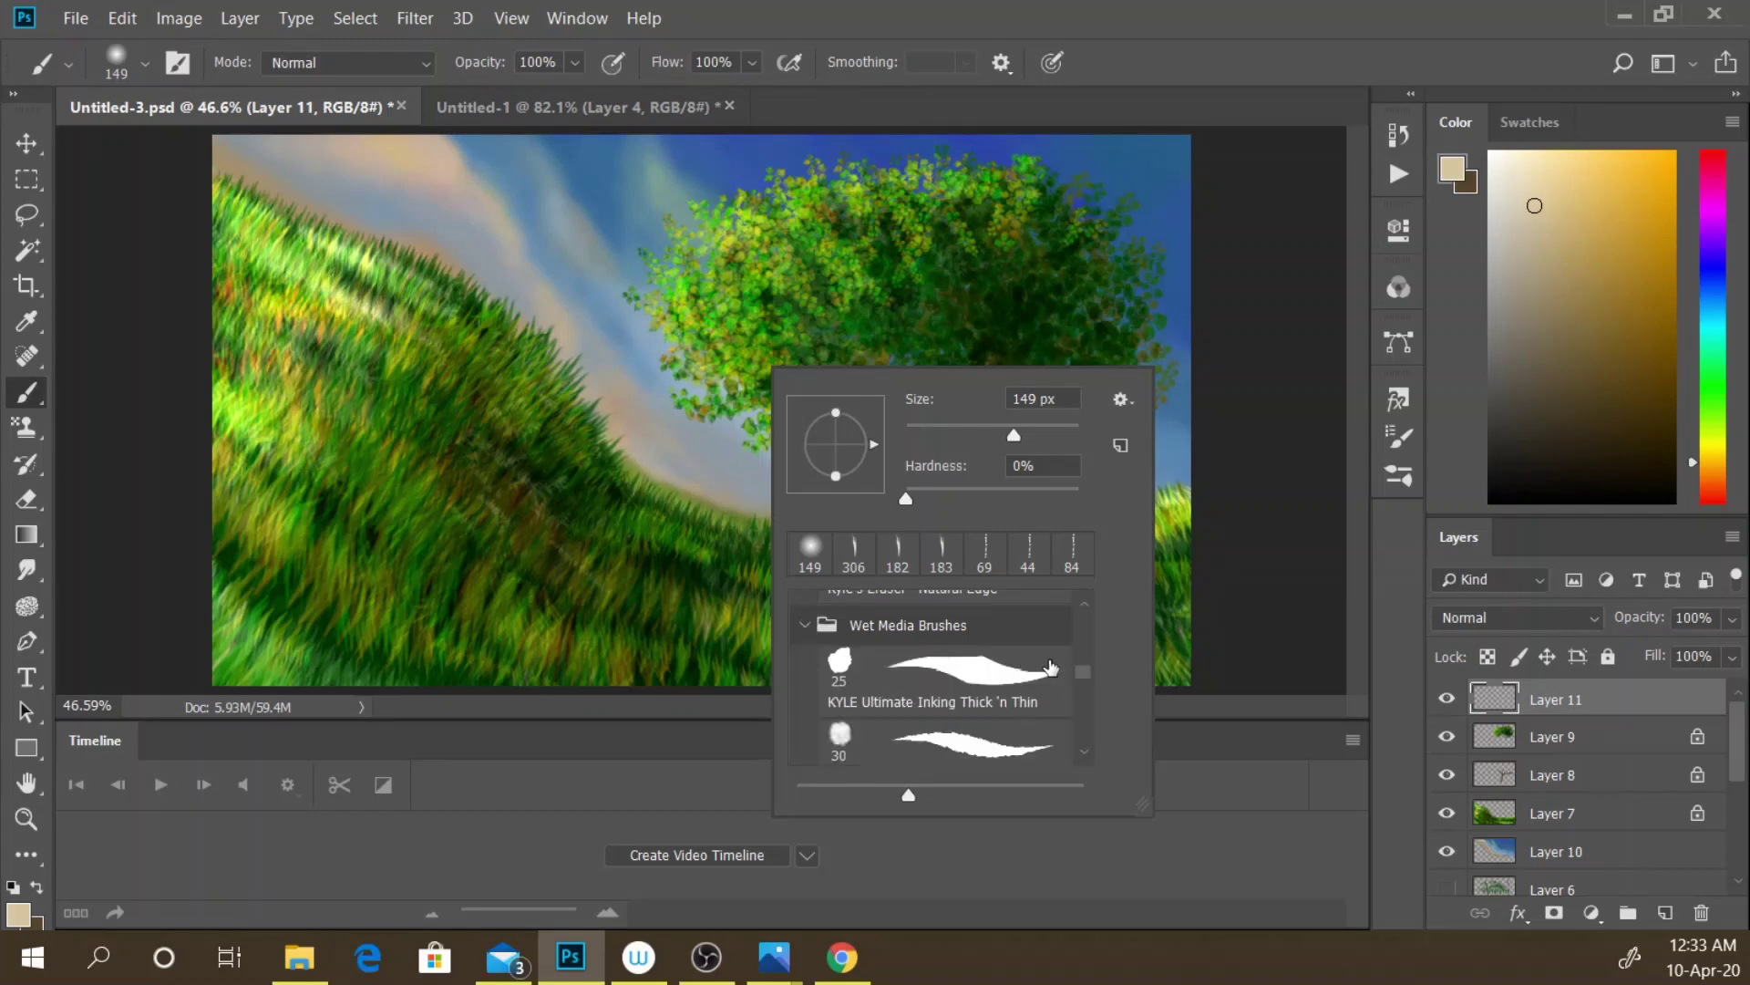
pyautogui.moveTo(1080, 669); pyautogui.dragTo(1078, 686)
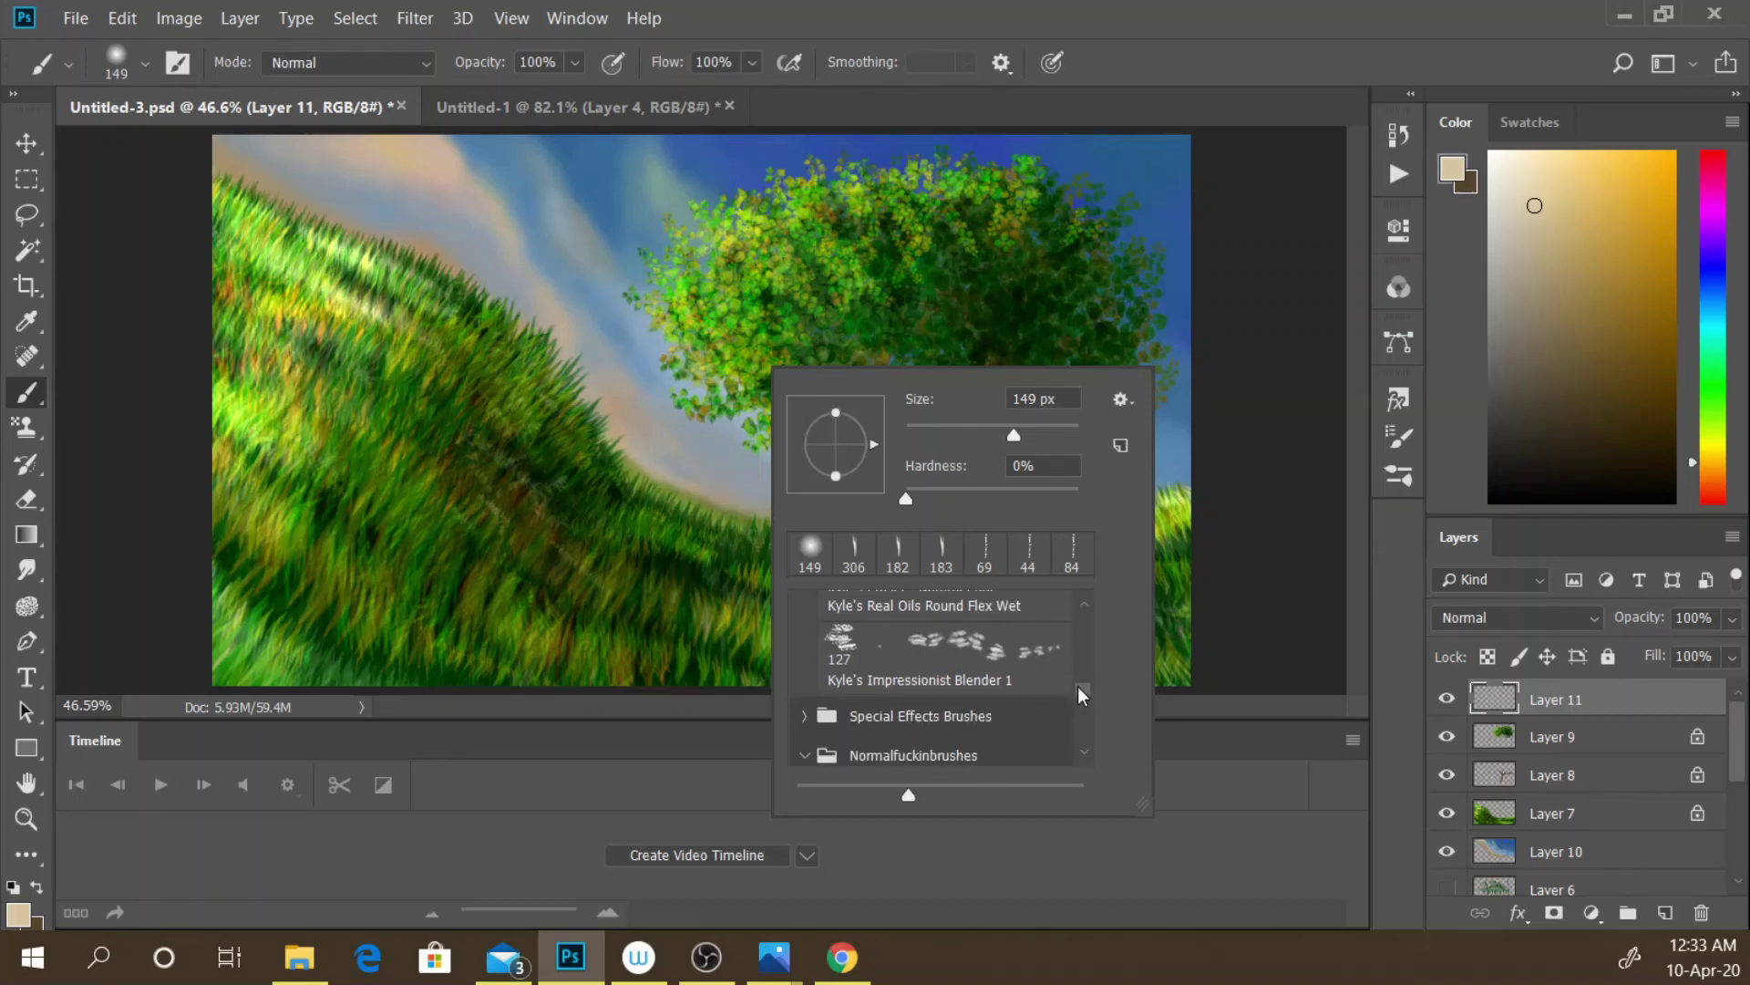
pyautogui.click(801, 715)
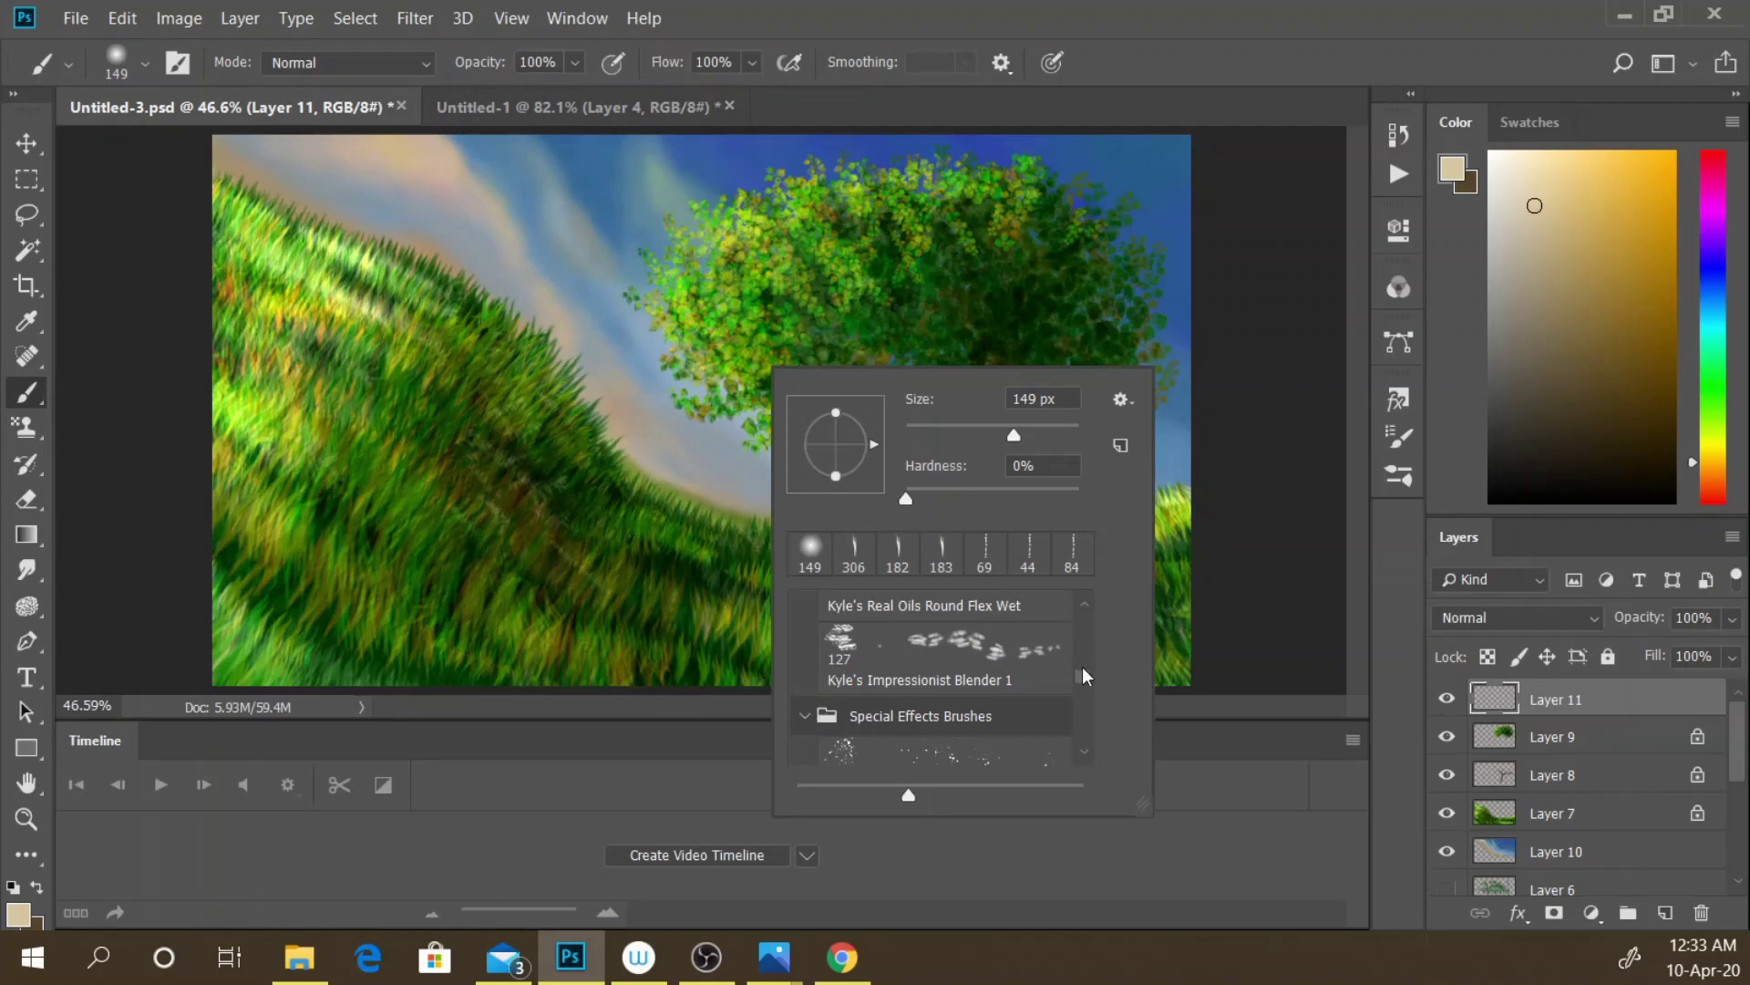
pyautogui.moveTo(1082, 681); pyautogui.dragTo(1077, 695)
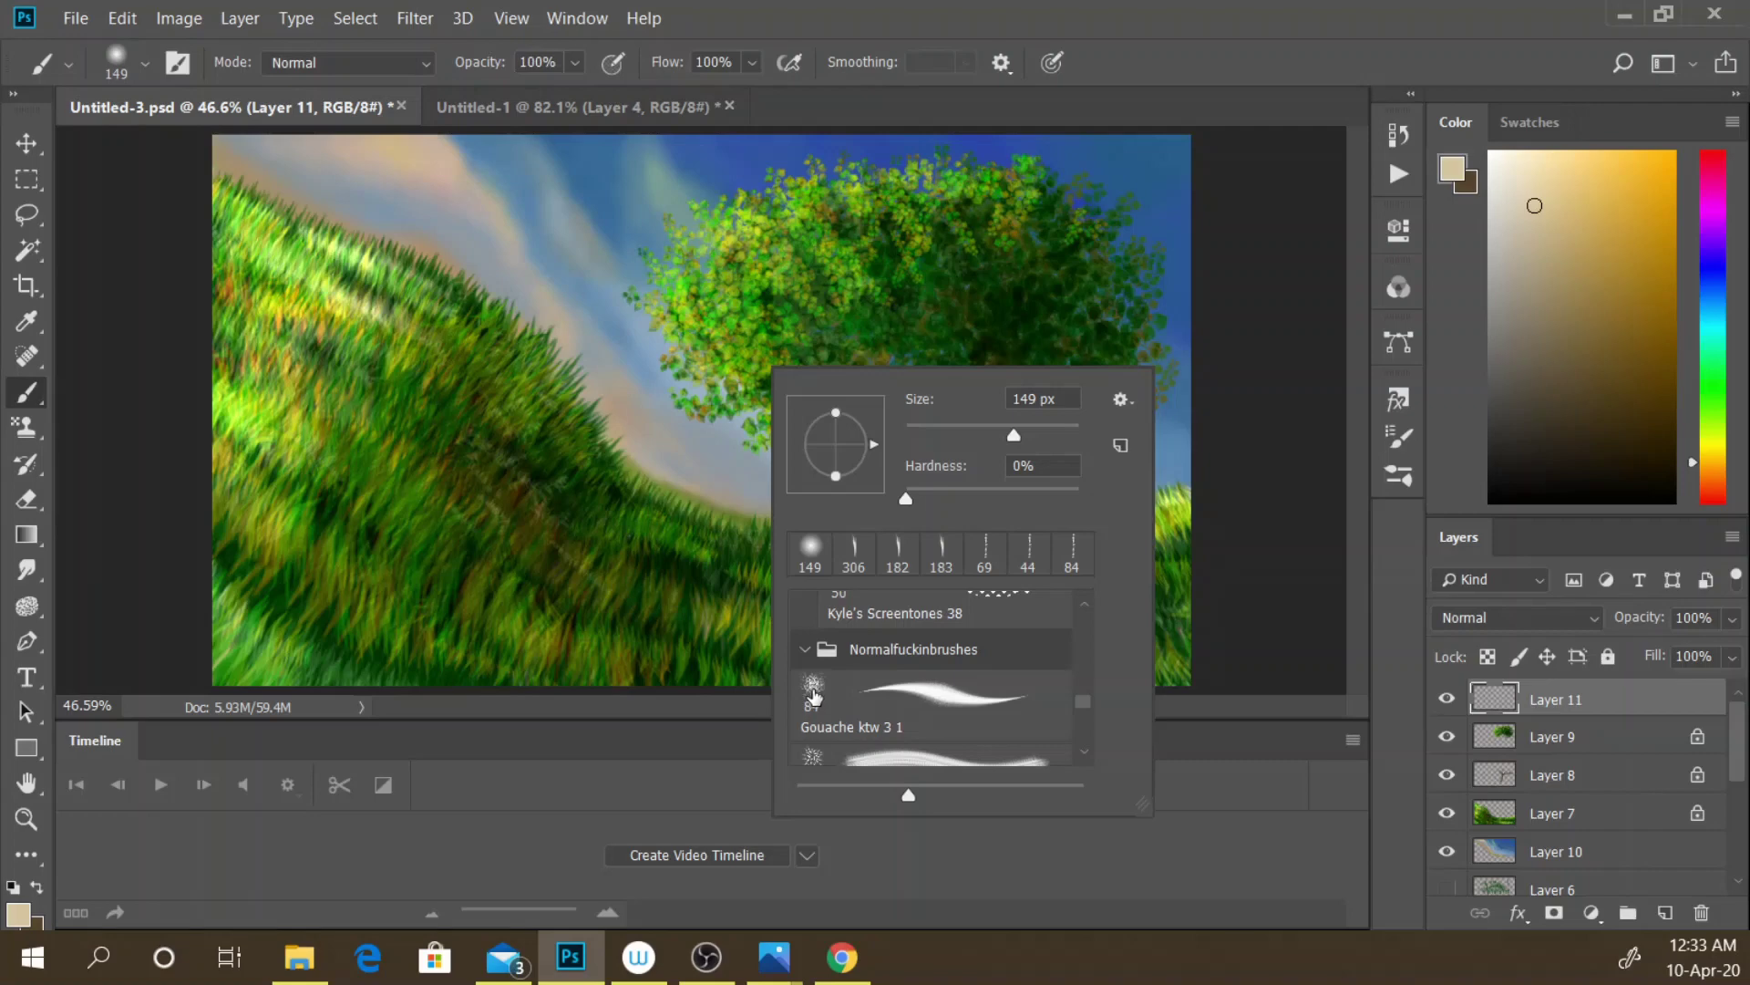
# - Load the 84 px Gouache ktw 3 1 brush and review its Shape Dynamics settings
pyautogui.click(811, 689)
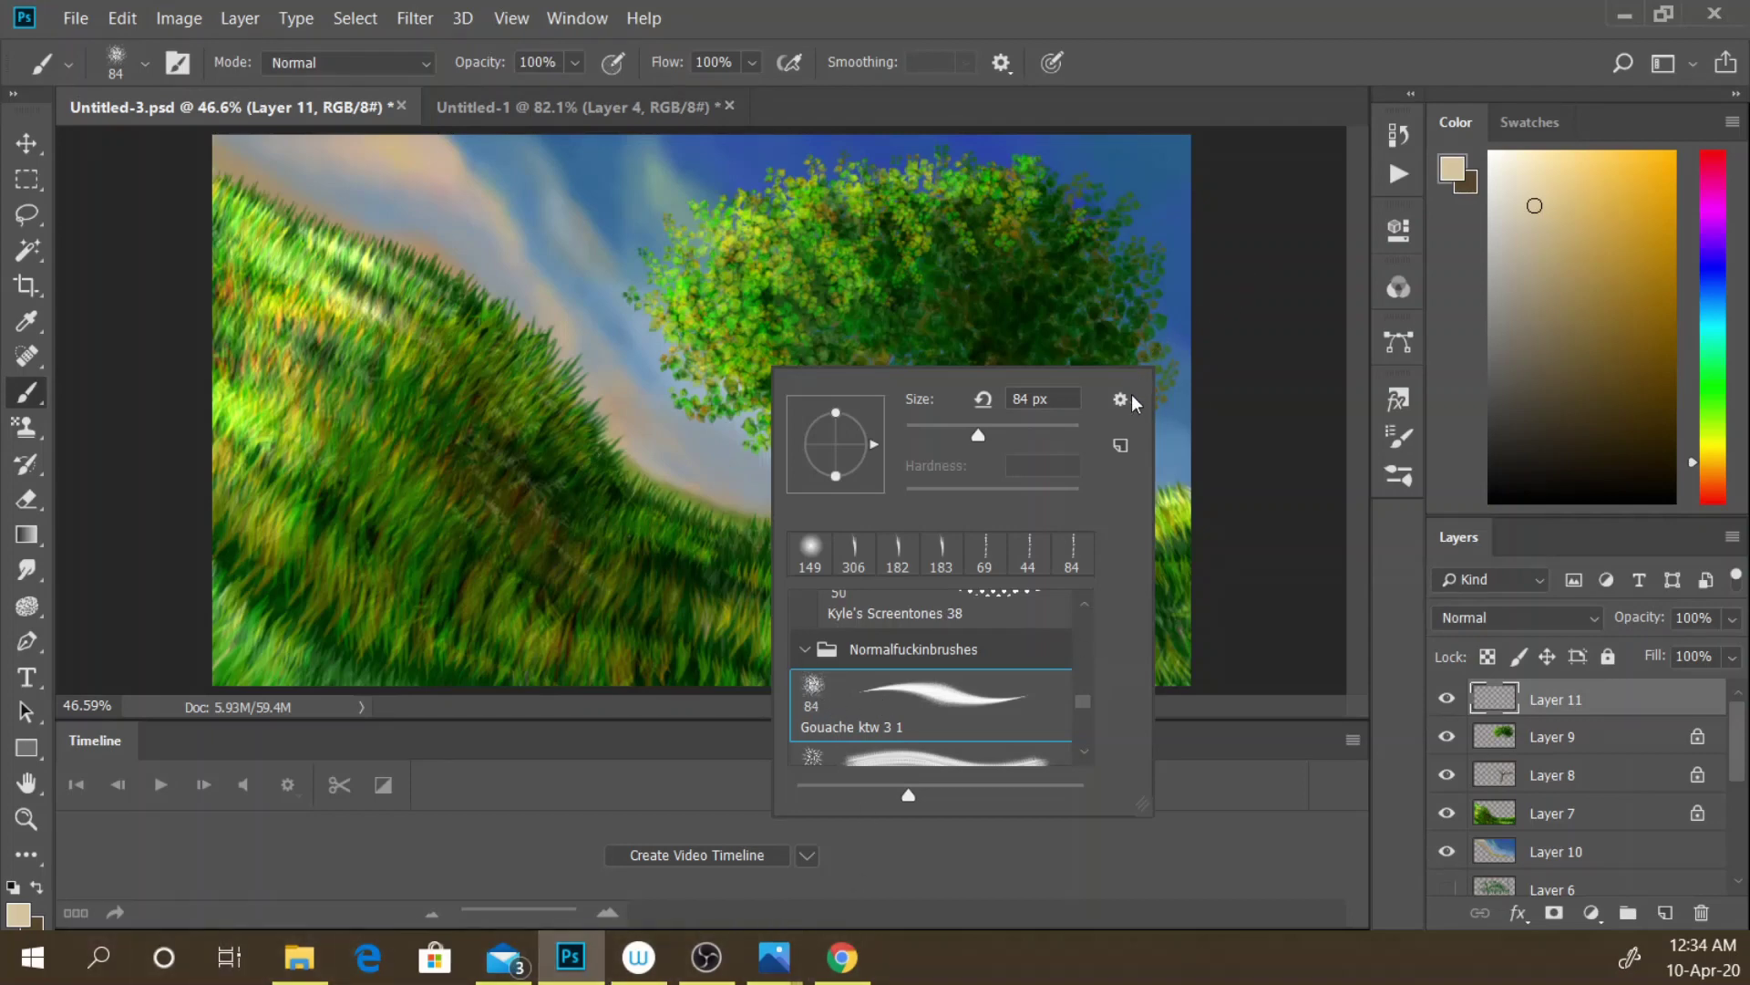
pyautogui.click(1402, 438)
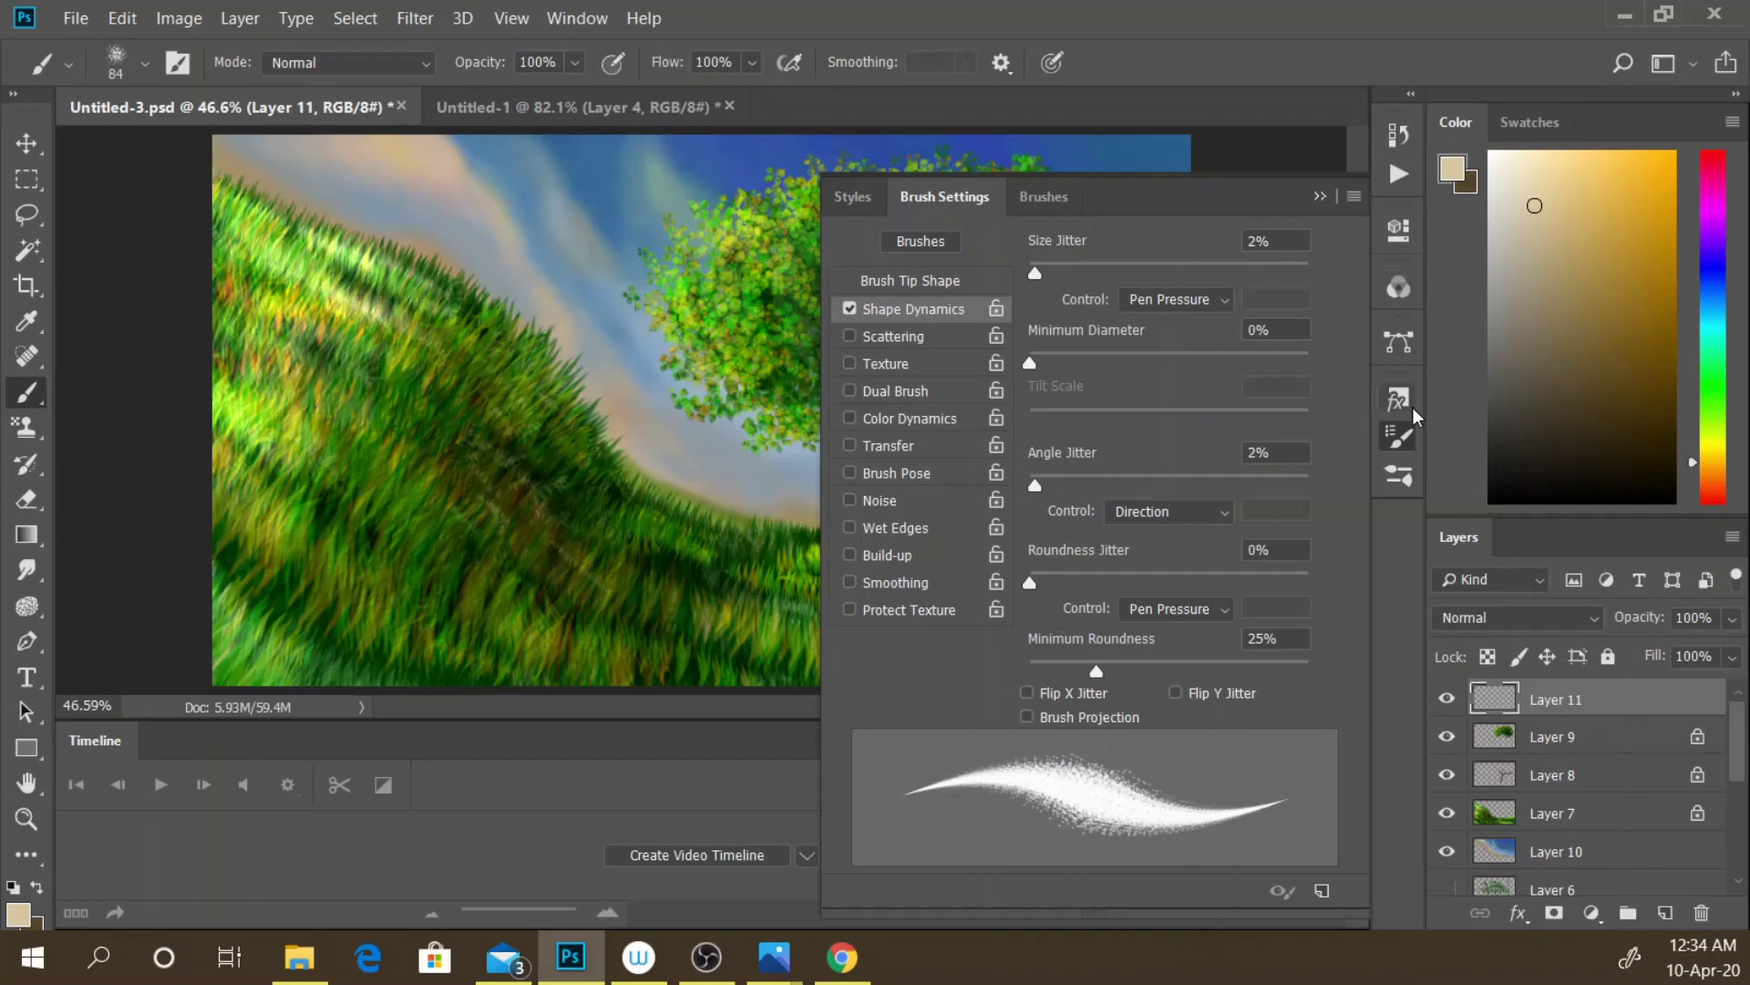
pyautogui.click(1408, 432)
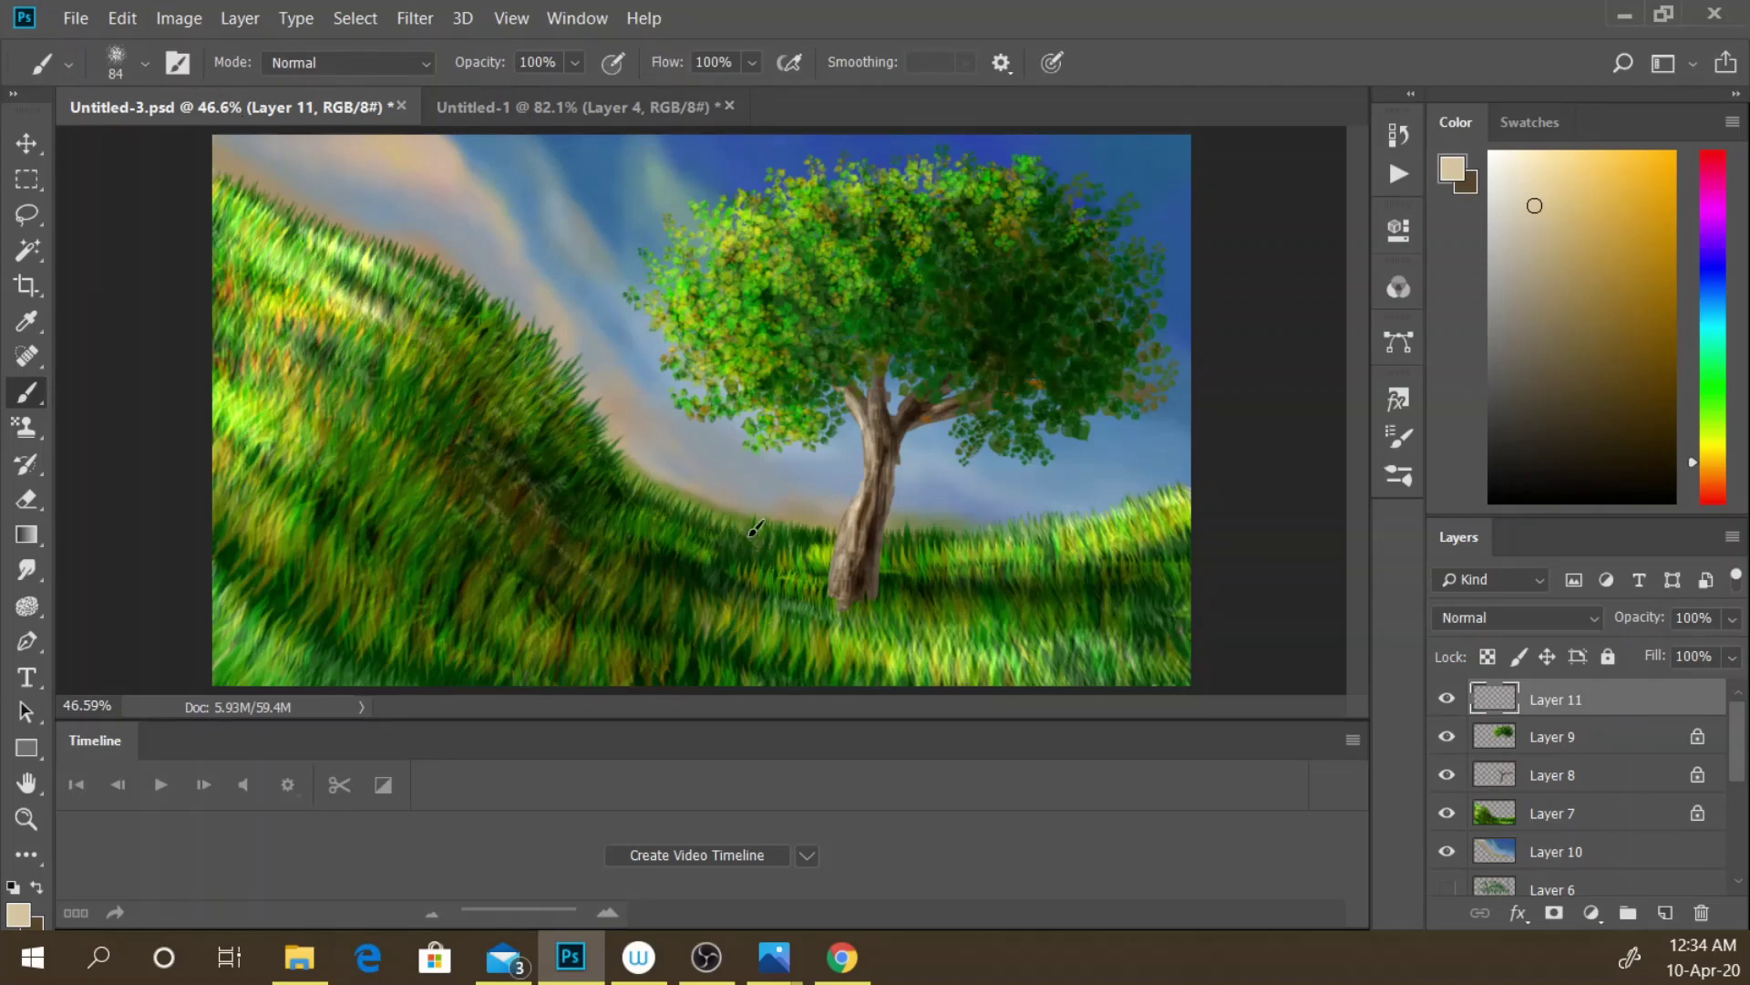
# - Block in a beige boulder shape left of the tree and enable Transfer in Brush Settings
pyautogui.moveTo(734, 474)
pyautogui.mouseDown()
pyautogui.moveTo(673, 567)
pyautogui.moveTo(695, 515)
pyautogui.moveTo(652, 483)
pyautogui.moveTo(701, 495)
pyautogui.moveTo(693, 447)
pyautogui.moveTo(637, 386)
pyautogui.moveTo(695, 422)
pyautogui.moveTo(635, 394)
pyautogui.moveTo(624, 438)
pyautogui.moveTo(675, 584)
pyautogui.moveTo(597, 455)
pyautogui.moveTo(617, 412)
pyautogui.mouseUp()
pyautogui.press('x')
pyautogui.press('x')
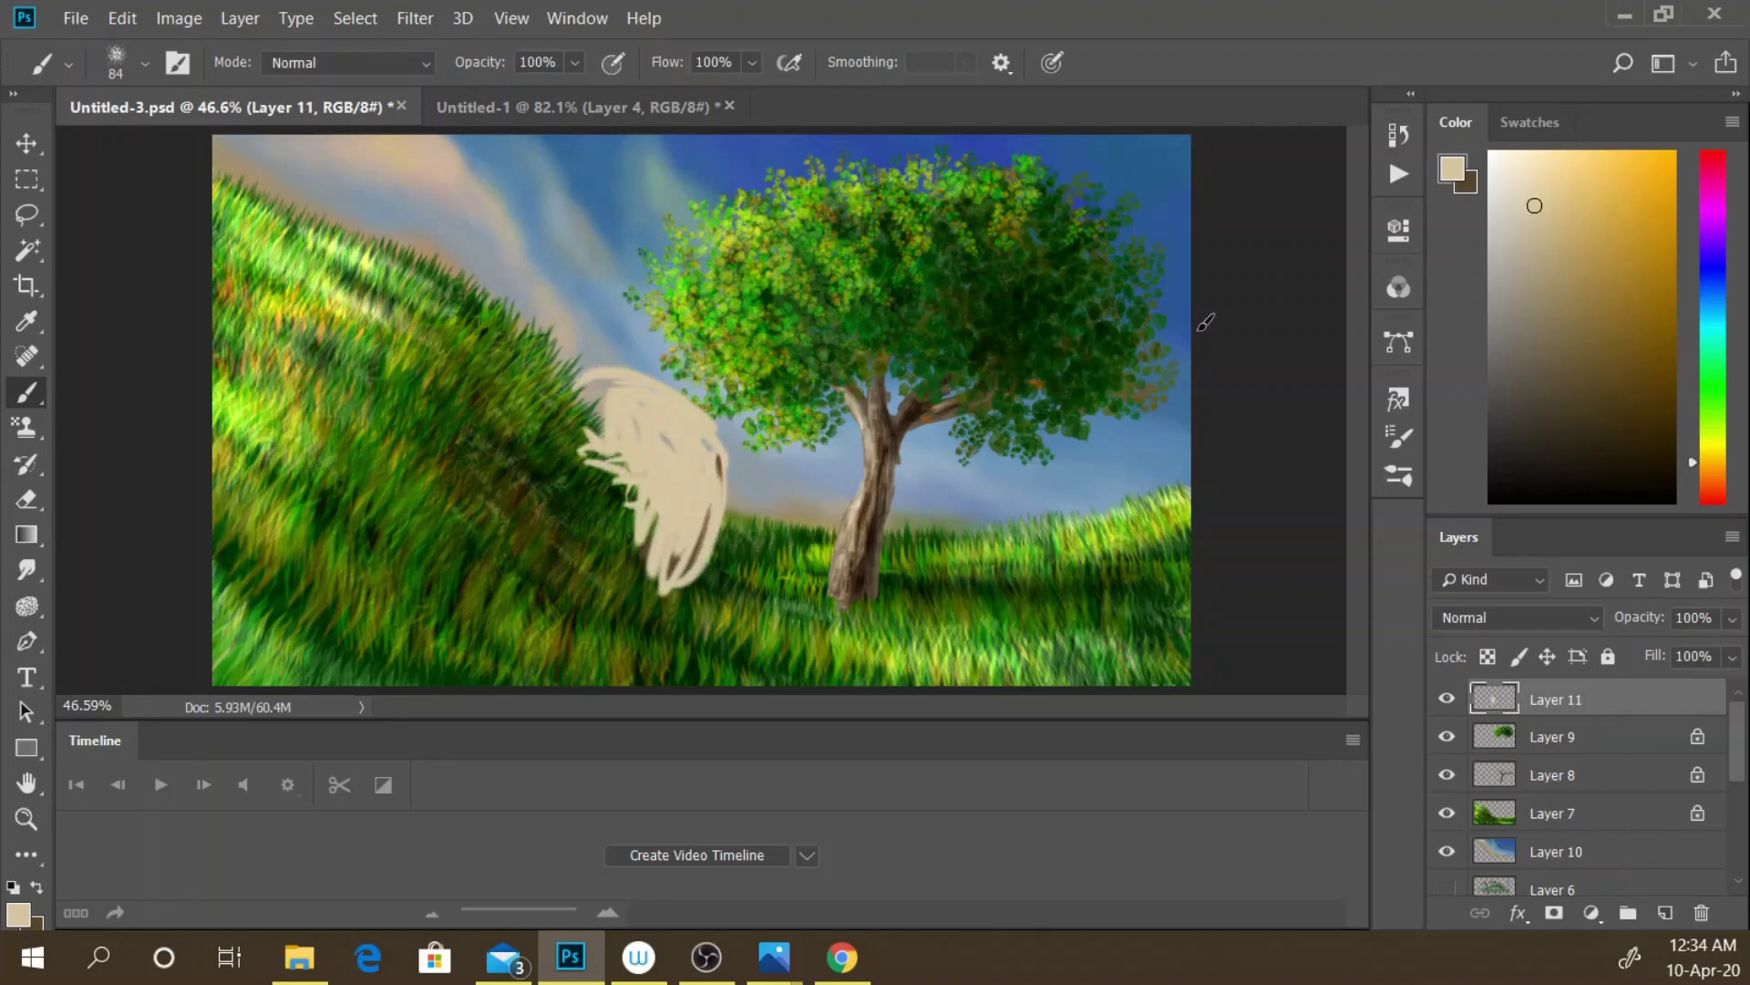
pyautogui.click(1400, 436)
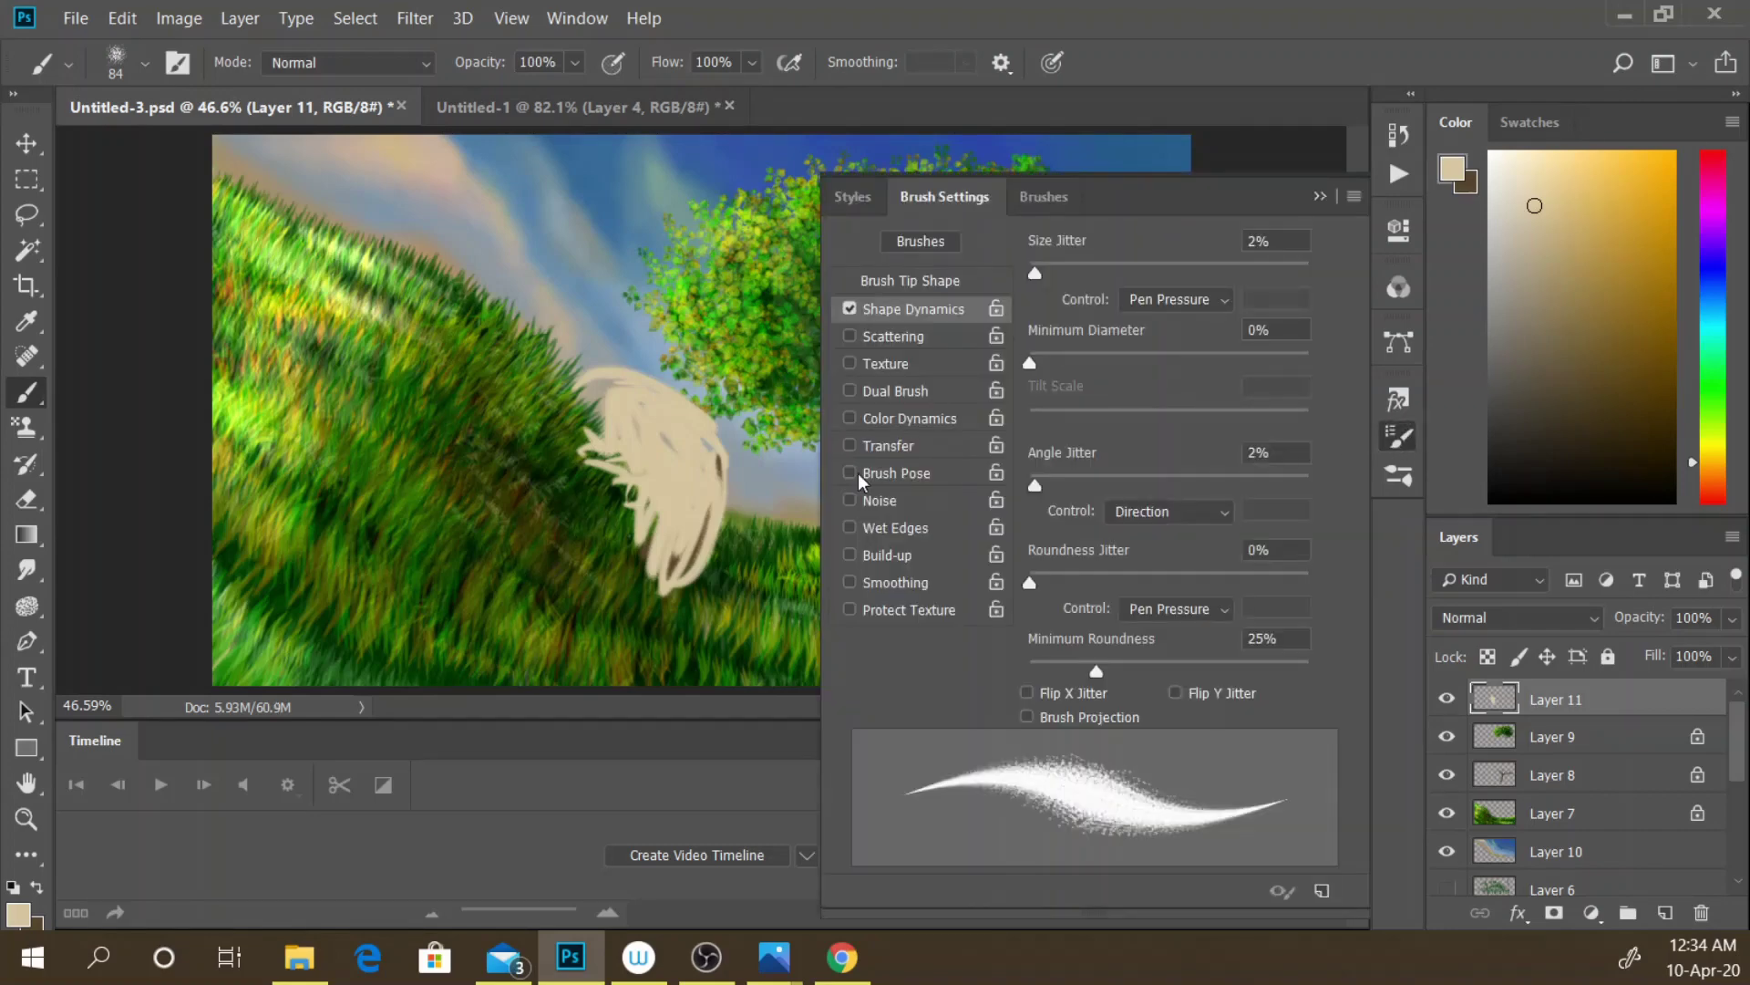
pyautogui.click(893, 446)
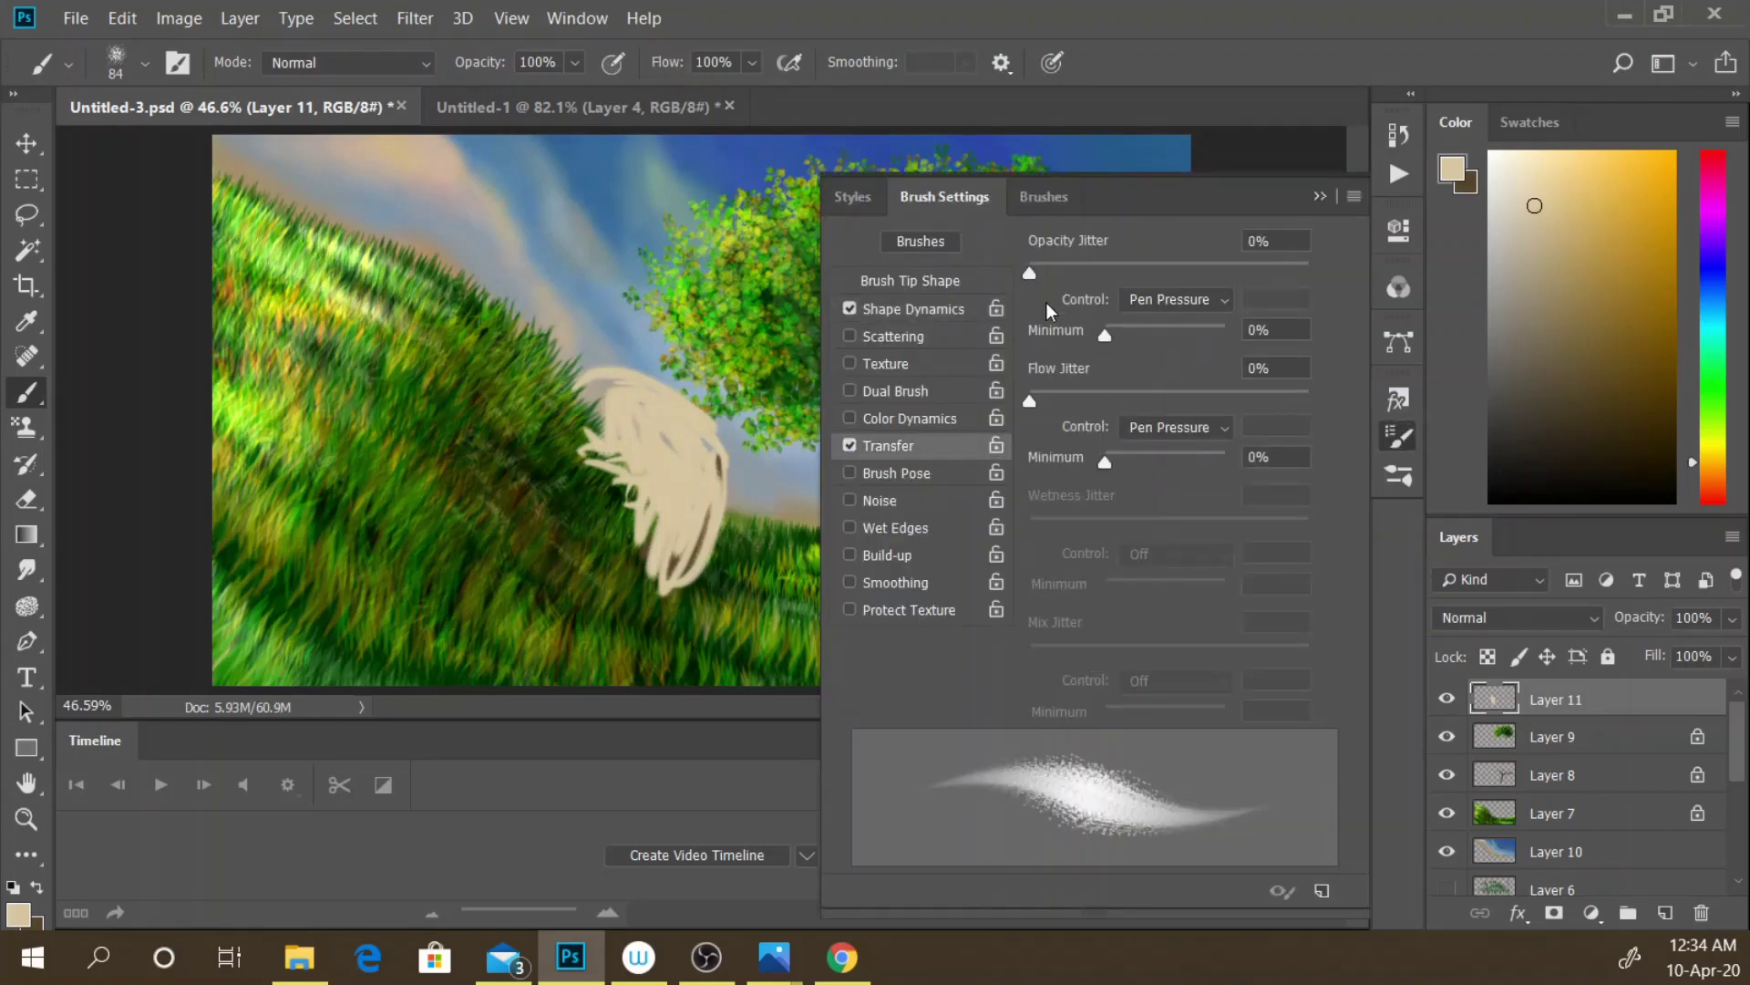
pyautogui.click(1397, 437)
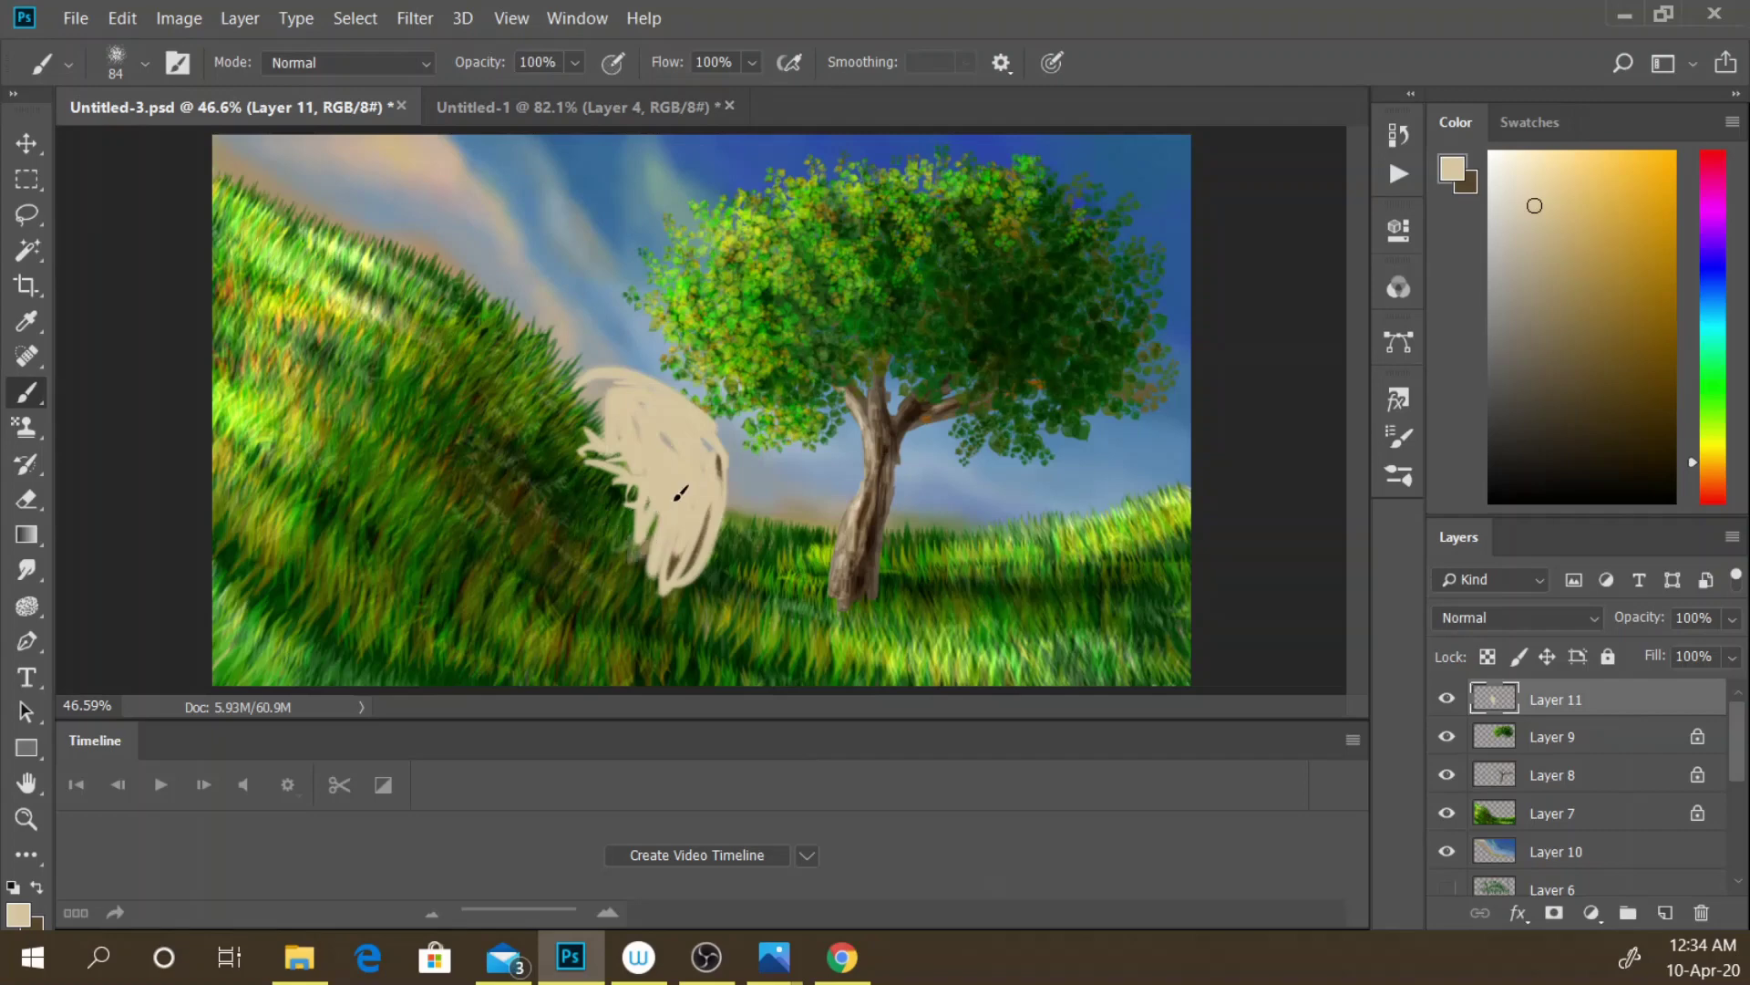
# - Shade the boulder's right and lower areas dark brown and add beige face highlights
pyautogui.press('x')
pyautogui.moveTo(643, 492)
pyautogui.mouseDown()
pyautogui.moveTo(658, 504)
pyautogui.moveTo(624, 698)
pyautogui.moveTo(605, 434)
pyautogui.moveTo(547, 474)
pyautogui.moveTo(610, 502)
pyautogui.moveTo(631, 421)
pyautogui.moveTo(683, 493)
pyautogui.moveTo(666, 528)
pyautogui.moveTo(653, 429)
pyautogui.moveTo(684, 450)
pyautogui.moveTo(698, 428)
pyautogui.moveTo(711, 456)
pyautogui.mouseUp()
pyautogui.press('x')
pyautogui.press('x')
pyautogui.moveTo(732, 527); pyautogui.dragTo(642, 544)
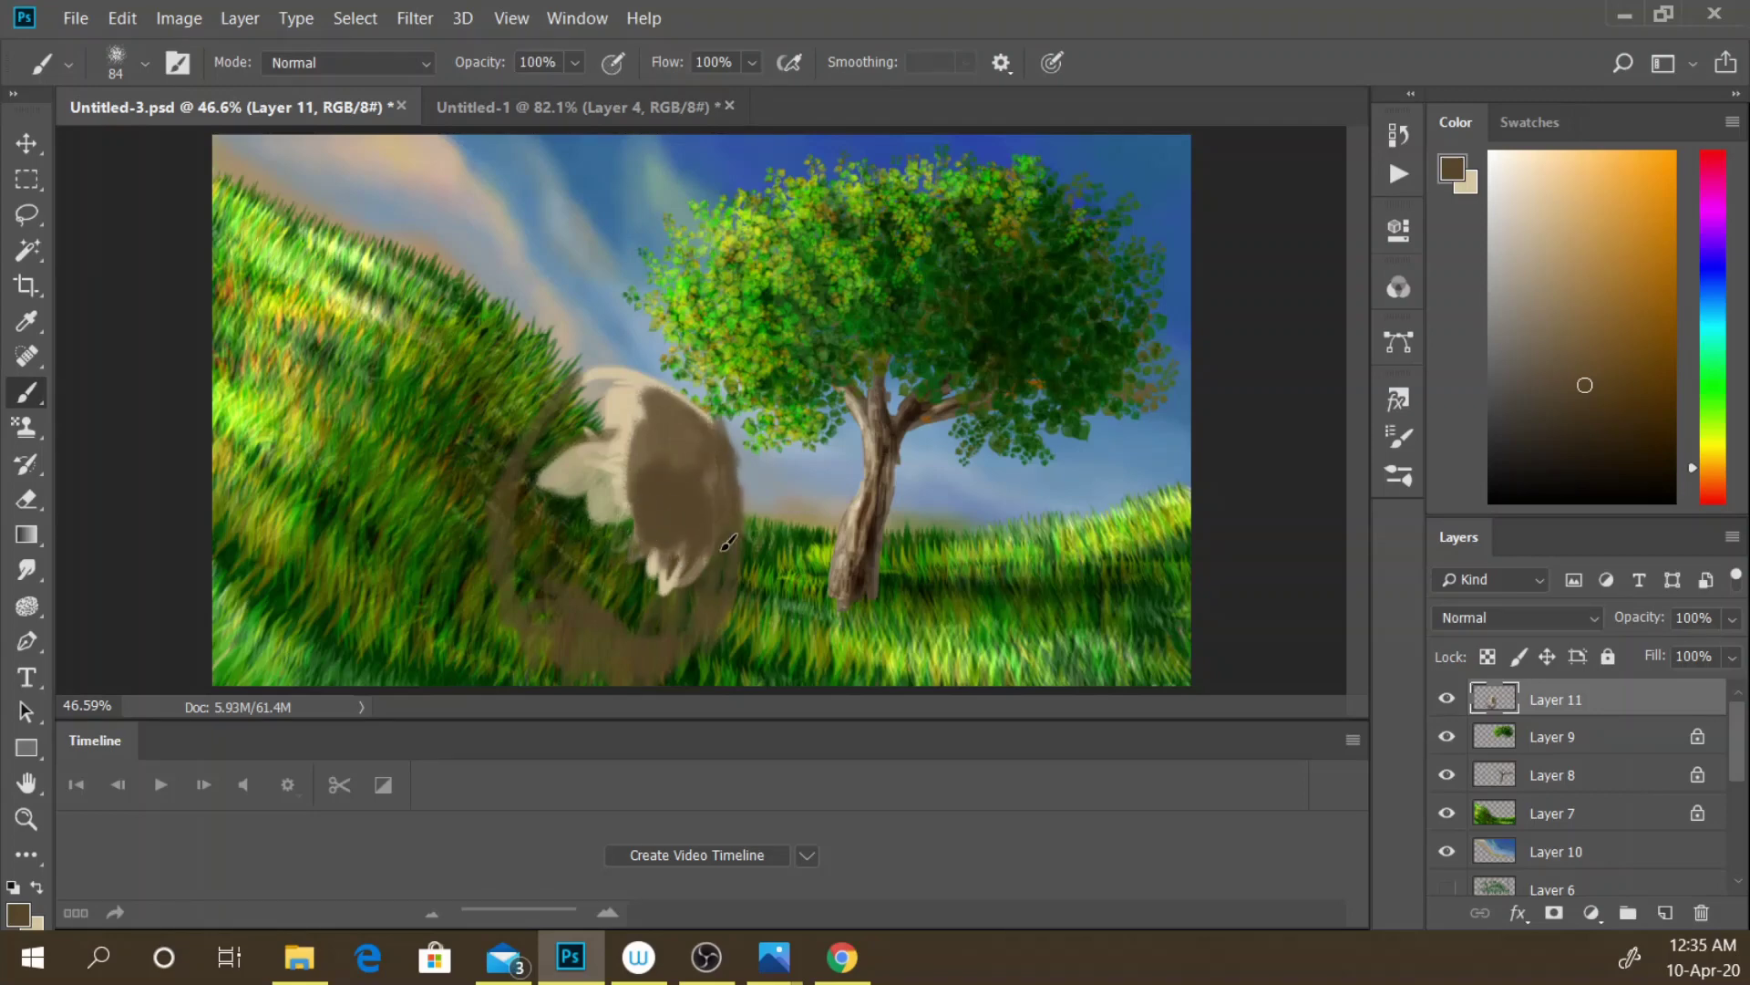
pyautogui.press('x')
pyautogui.moveTo(690, 547)
pyautogui.mouseDown()
pyautogui.moveTo(642, 524)
pyautogui.moveTo(661, 583)
pyautogui.moveTo(652, 428)
pyautogui.moveTo(613, 511)
pyautogui.moveTo(674, 583)
pyautogui.moveTo(693, 538)
pyautogui.moveTo(622, 564)
pyautogui.mouseUp()
# - Refine the carved face, lightening the head and darkening a light streak
pyautogui.press('x')
pyautogui.press('x')
pyautogui.moveTo(588, 451)
pyautogui.mouseDown()
pyautogui.moveTo(605, 457)
pyautogui.moveTo(602, 430)
pyautogui.moveTo(551, 474)
pyautogui.moveTo(528, 428)
pyautogui.moveTo(566, 387)
pyautogui.moveTo(620, 375)
pyautogui.moveTo(561, 402)
pyautogui.moveTo(533, 456)
pyautogui.moveTo(515, 538)
pyautogui.moveTo(580, 478)
pyautogui.moveTo(567, 453)
pyautogui.moveTo(583, 427)
pyautogui.moveTo(556, 421)
pyautogui.moveTo(576, 507)
pyautogui.moveTo(602, 481)
pyautogui.moveTo(564, 527)
pyautogui.moveTo(552, 537)
pyautogui.moveTo(505, 492)
pyautogui.moveTo(492, 597)
pyautogui.moveTo(545, 542)
pyautogui.moveTo(602, 556)
pyautogui.moveTo(551, 533)
pyautogui.moveTo(542, 566)
pyautogui.moveTo(560, 579)
pyautogui.moveTo(543, 561)
pyautogui.moveTo(533, 638)
pyautogui.moveTo(497, 629)
pyautogui.moveTo(512, 496)
pyautogui.moveTo(572, 498)
pyautogui.moveTo(588, 534)
pyautogui.moveTo(579, 511)
pyautogui.moveTo(633, 534)
pyautogui.moveTo(583, 573)
pyautogui.moveTo(551, 567)
pyautogui.moveTo(657, 577)
pyautogui.moveTo(641, 650)
pyautogui.mouseUp()
pyautogui.press('x')
pyautogui.press('x')
pyautogui.press('x')
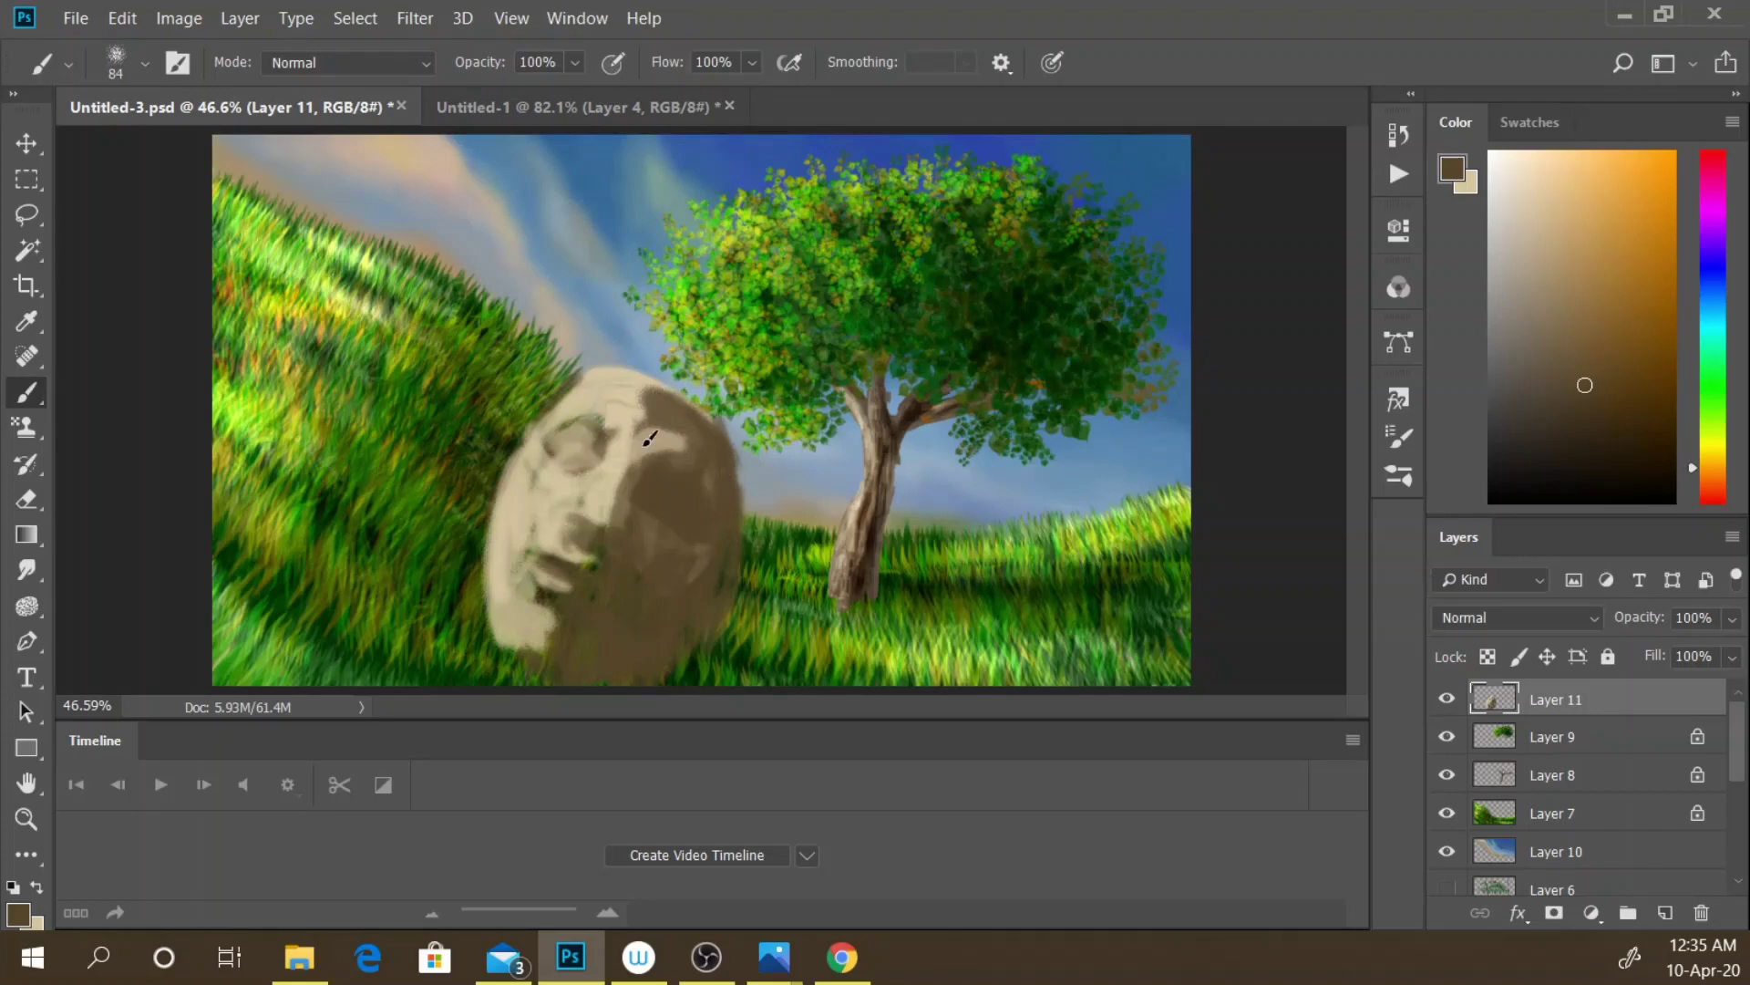
pyautogui.moveTo(700, 460)
pyautogui.mouseDown()
pyautogui.moveTo(671, 452)
pyautogui.moveTo(609, 558)
pyautogui.moveTo(597, 548)
pyautogui.mouseUp()
pyautogui.press('x')
pyautogui.press('x')
# - Move the stone face right and rotate it to about 30° with Free Transform
pyautogui.click(25, 144)
pyautogui.moveTo(596, 529)
pyautogui.mouseDown()
pyautogui.moveTo(695, 567)
pyautogui.moveTo(720, 524)
pyautogui.mouseUp()
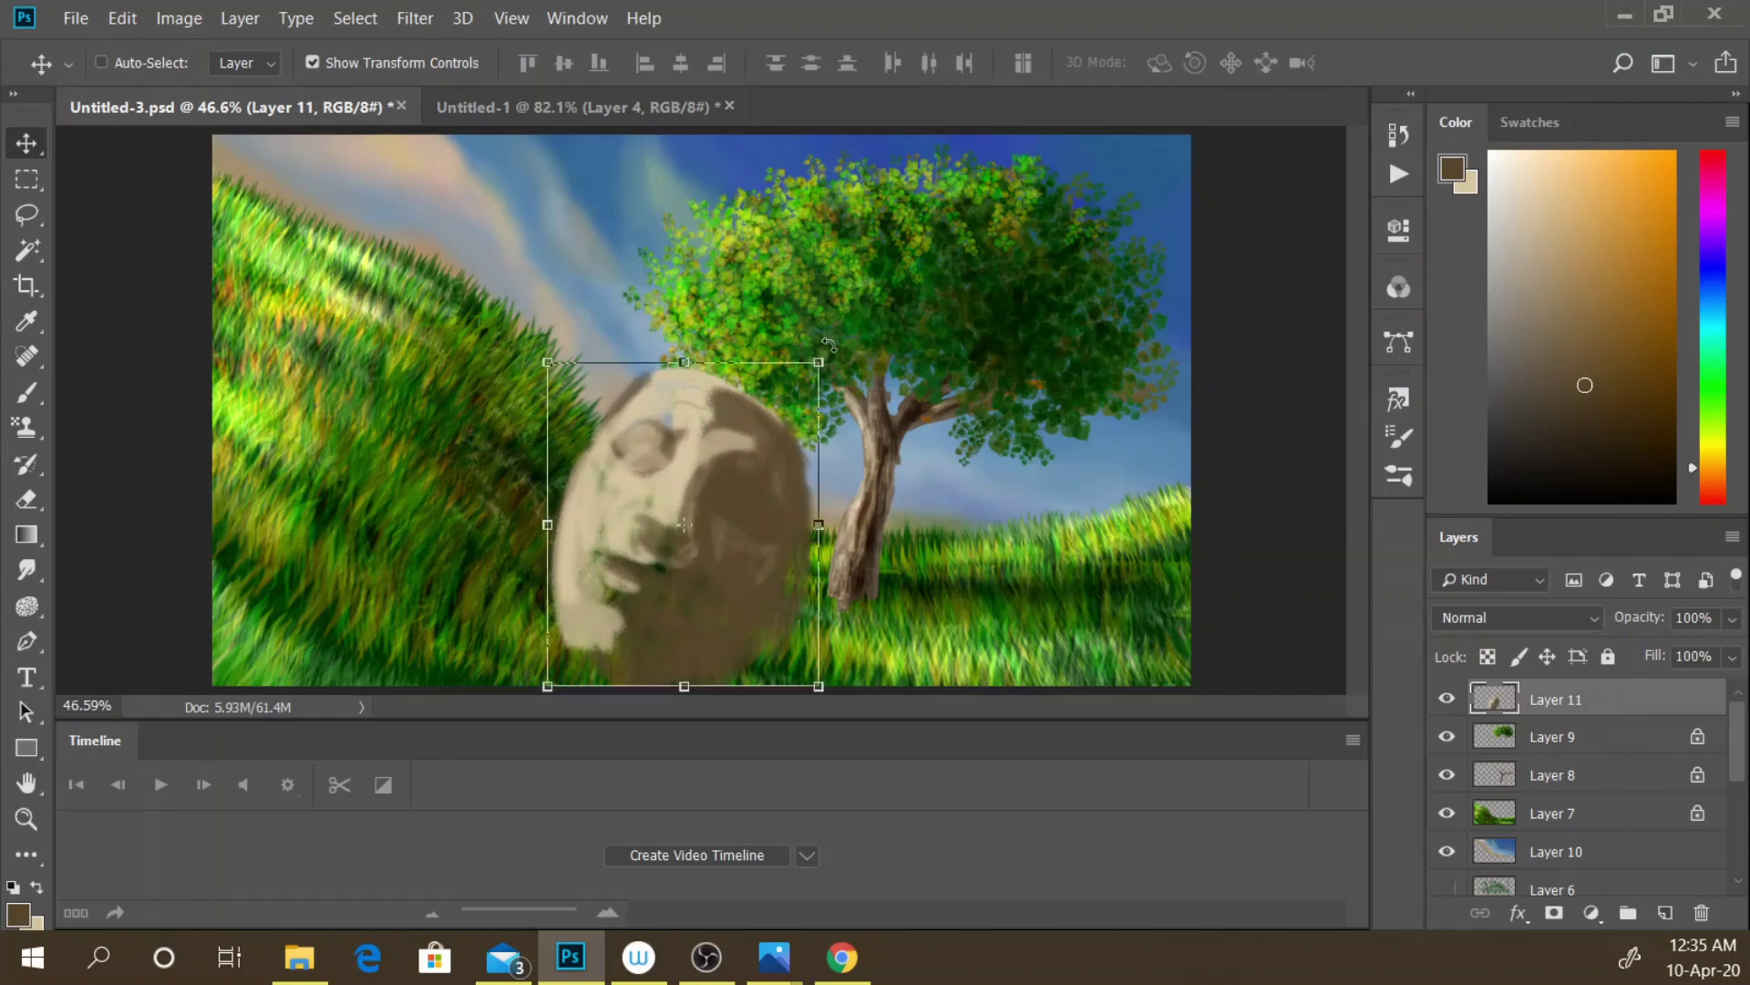
pyautogui.moveTo(829, 343); pyautogui.dragTo(877, 390)
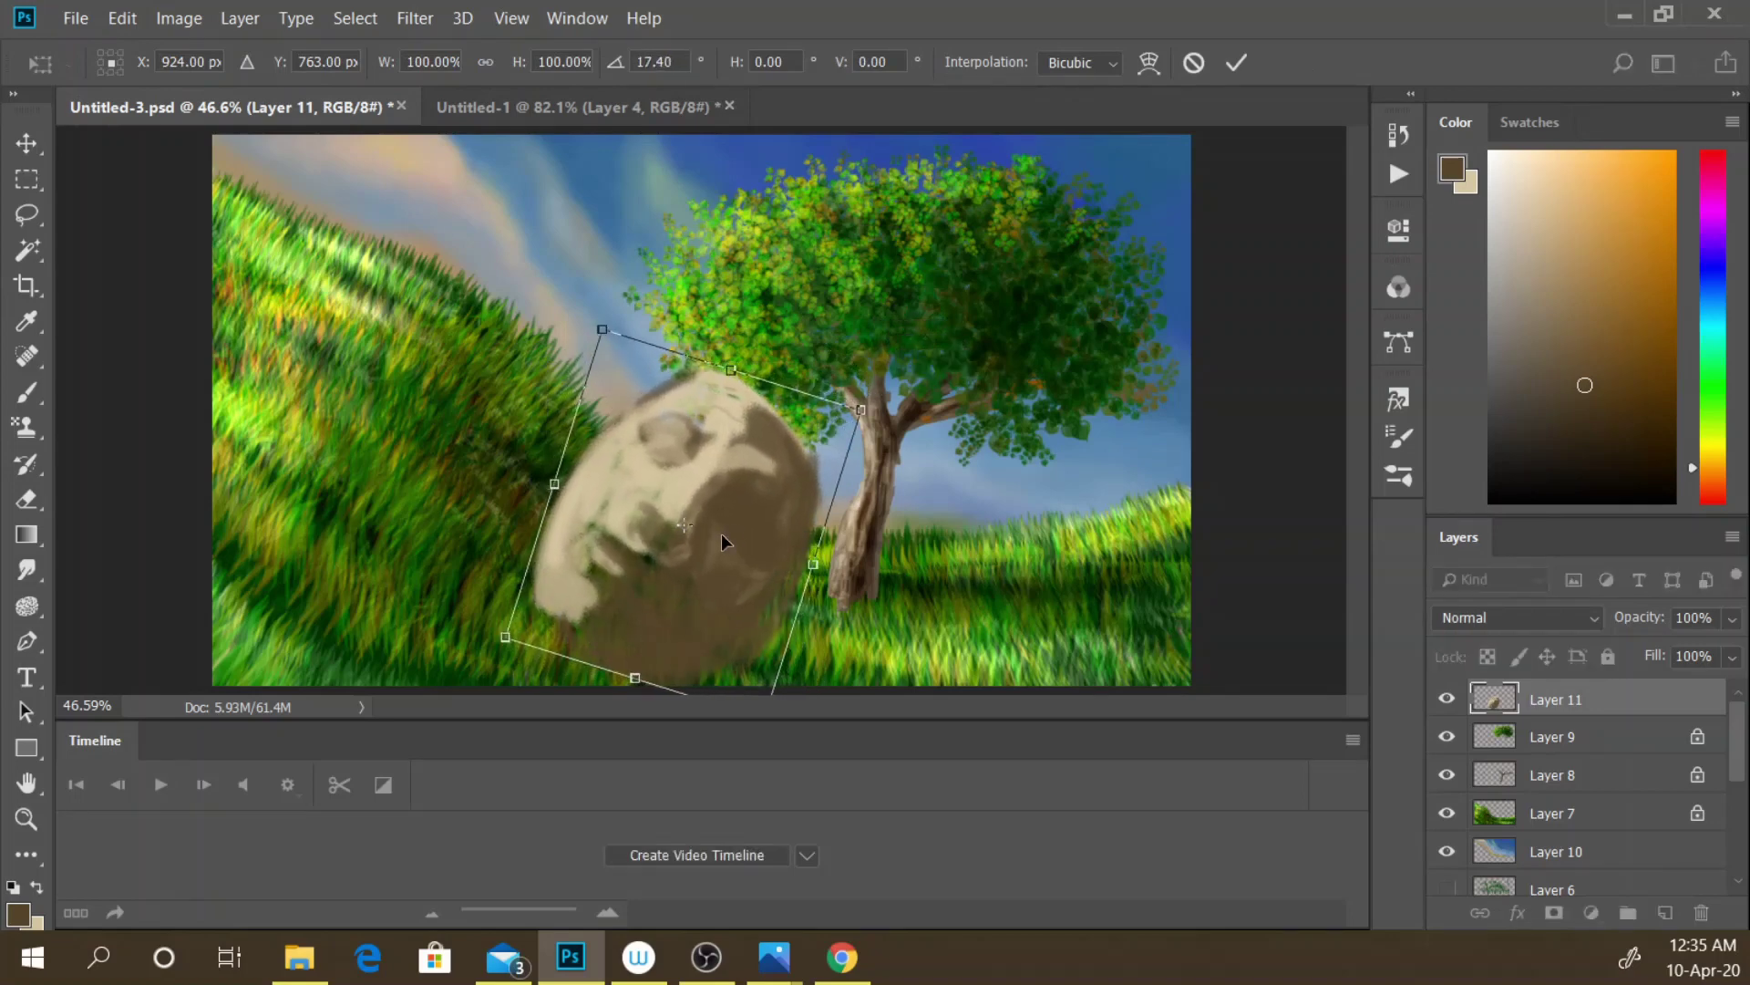
pyautogui.moveTo(720, 533)
pyautogui.mouseDown()
pyautogui.moveTo(801, 537)
pyautogui.moveTo(773, 568)
pyautogui.mouseUp()
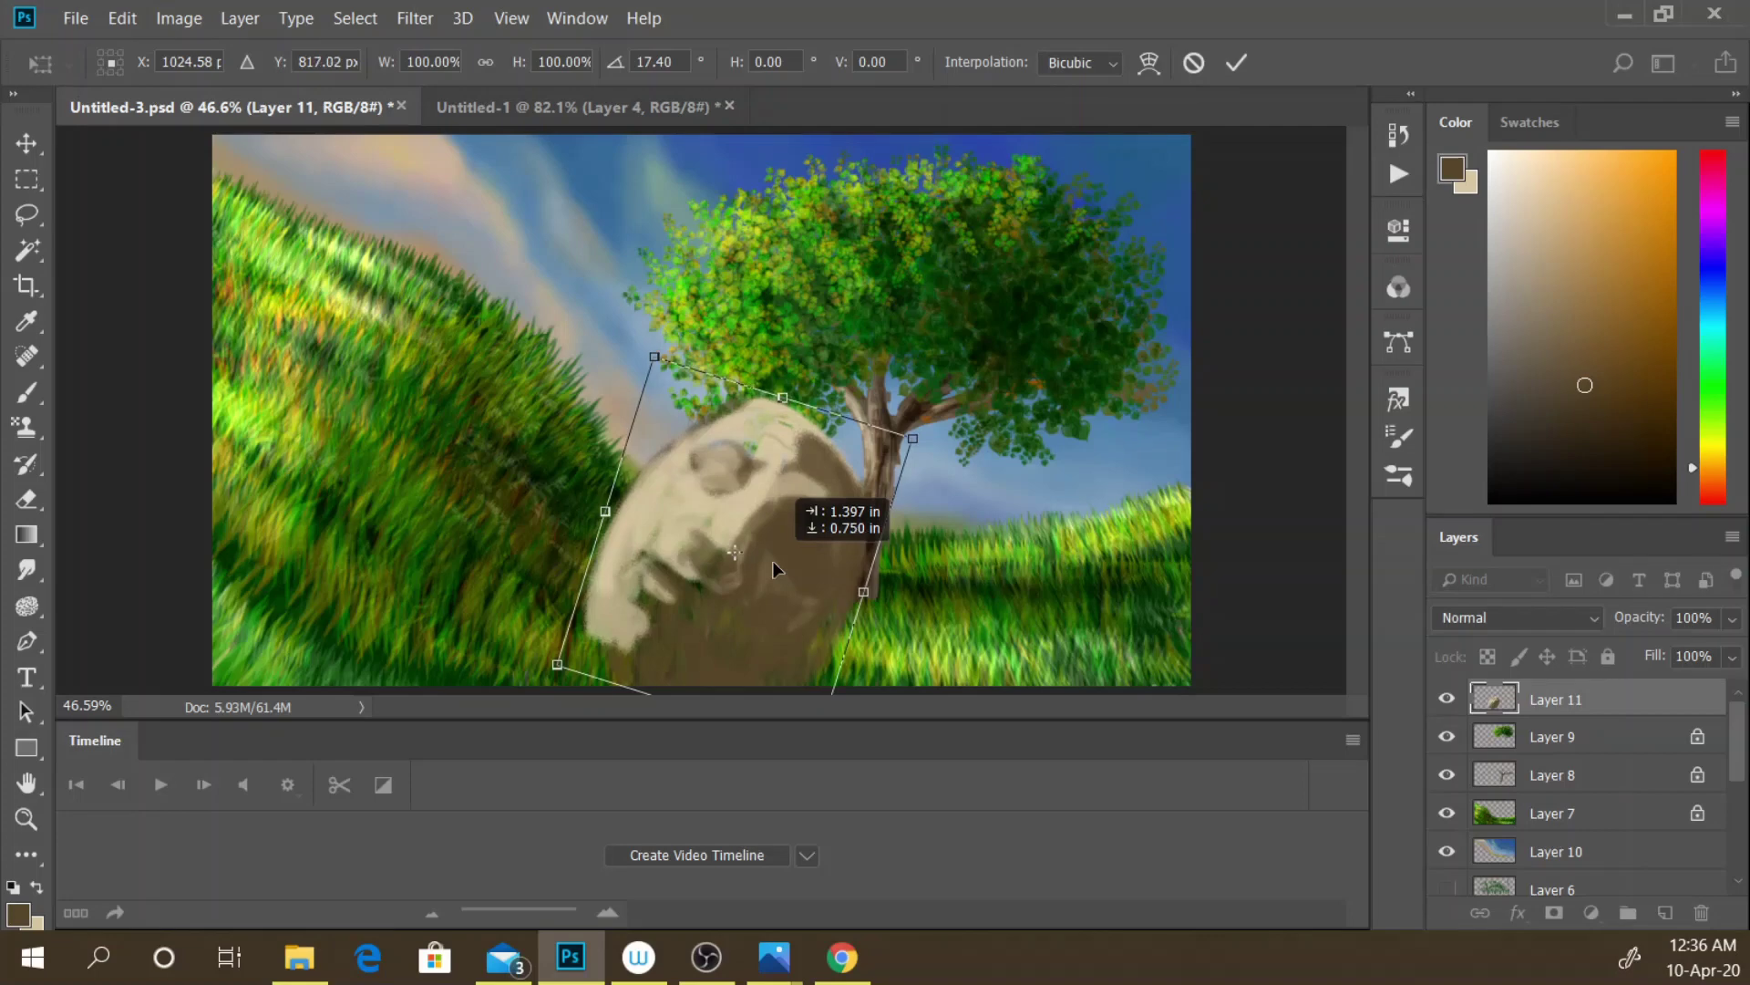
pyautogui.moveTo(773, 569)
pyautogui.mouseDown()
pyautogui.moveTo(753, 557)
pyautogui.moveTo(773, 559)
pyautogui.mouseUp()
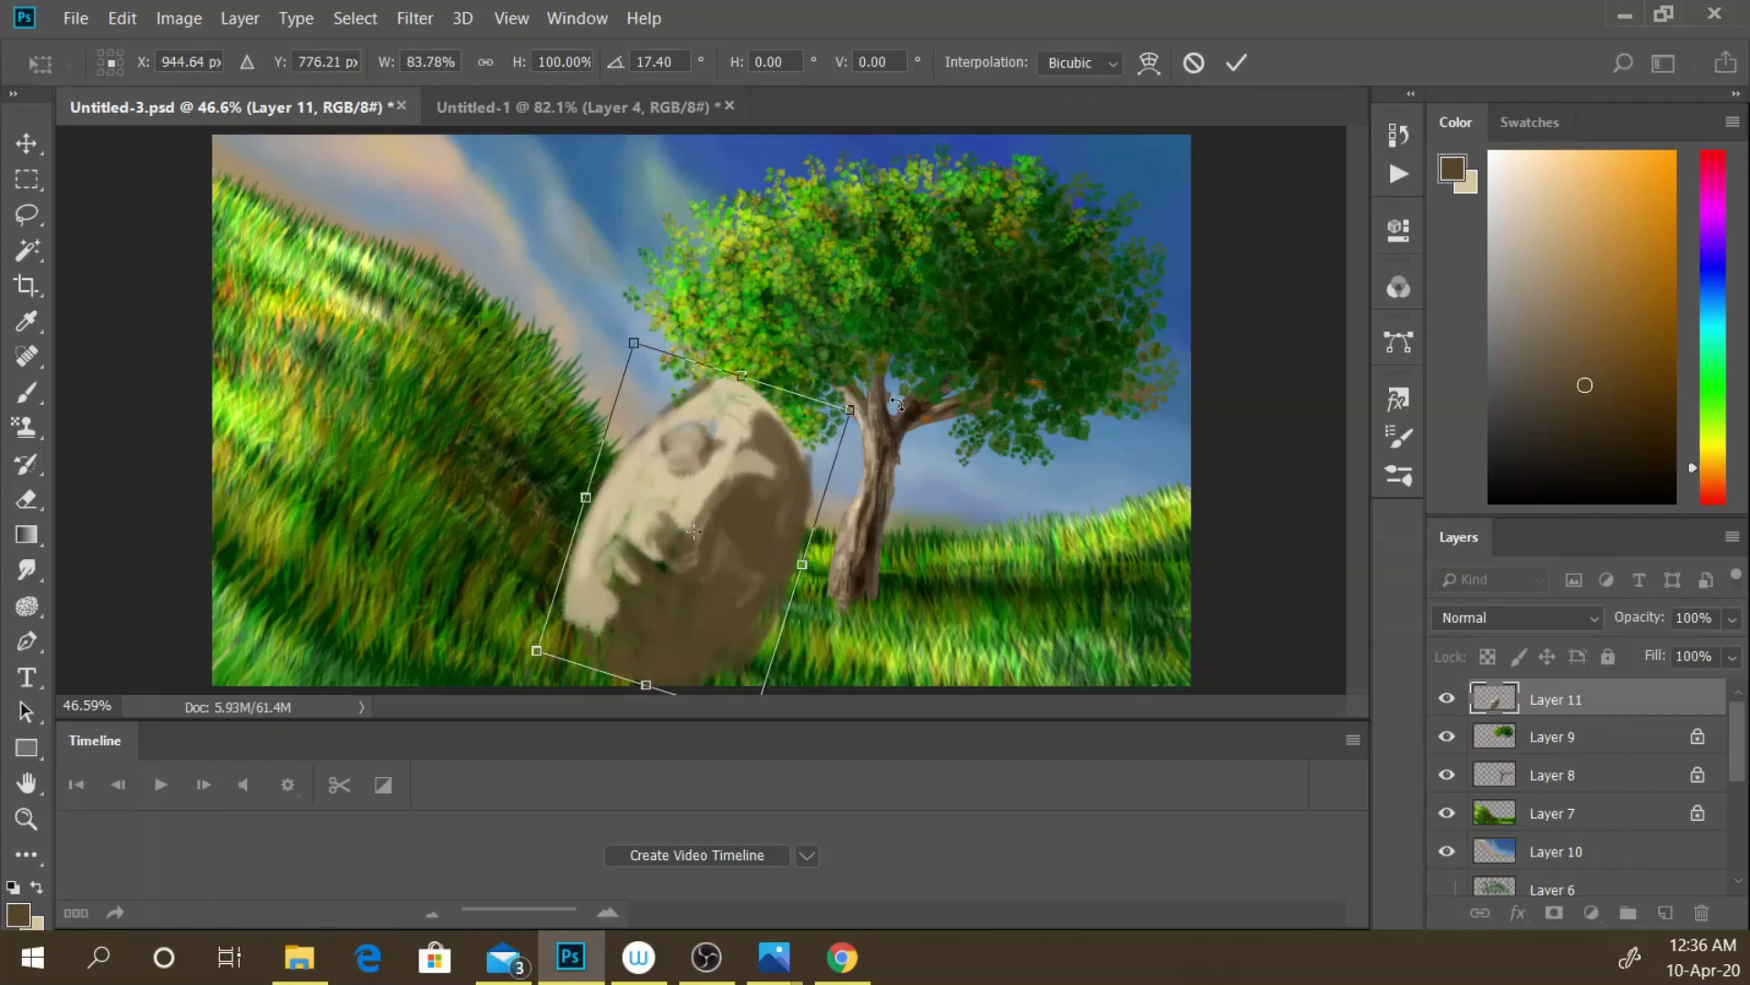
pyautogui.moveTo(897, 404); pyautogui.dragTo(939, 419)
# - Shrink the stone face, set it against the tree trunk, and commit the transform
pyautogui.moveTo(770, 570)
pyautogui.mouseDown()
pyautogui.moveTo(839, 624)
pyautogui.moveTo(768, 548)
pyautogui.mouseUp()
pyautogui.moveTo(696, 318); pyautogui.dragTo(706, 362)
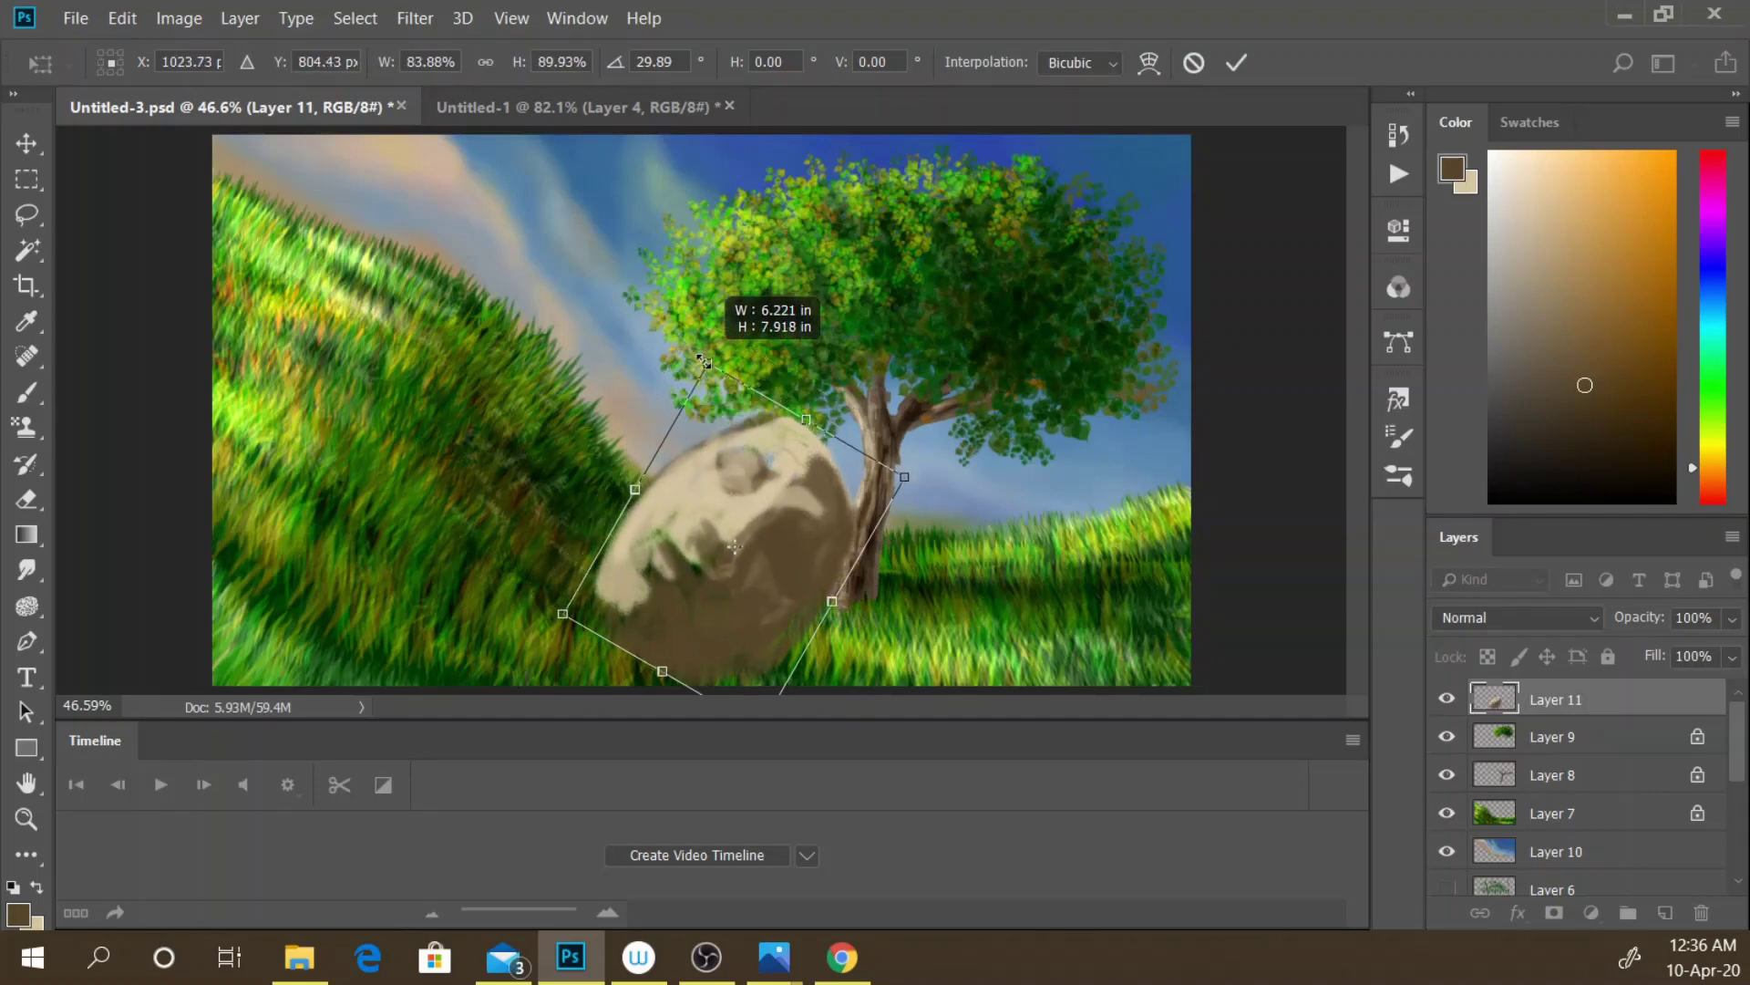
pyautogui.moveTo(774, 488); pyautogui.dragTo(821, 429)
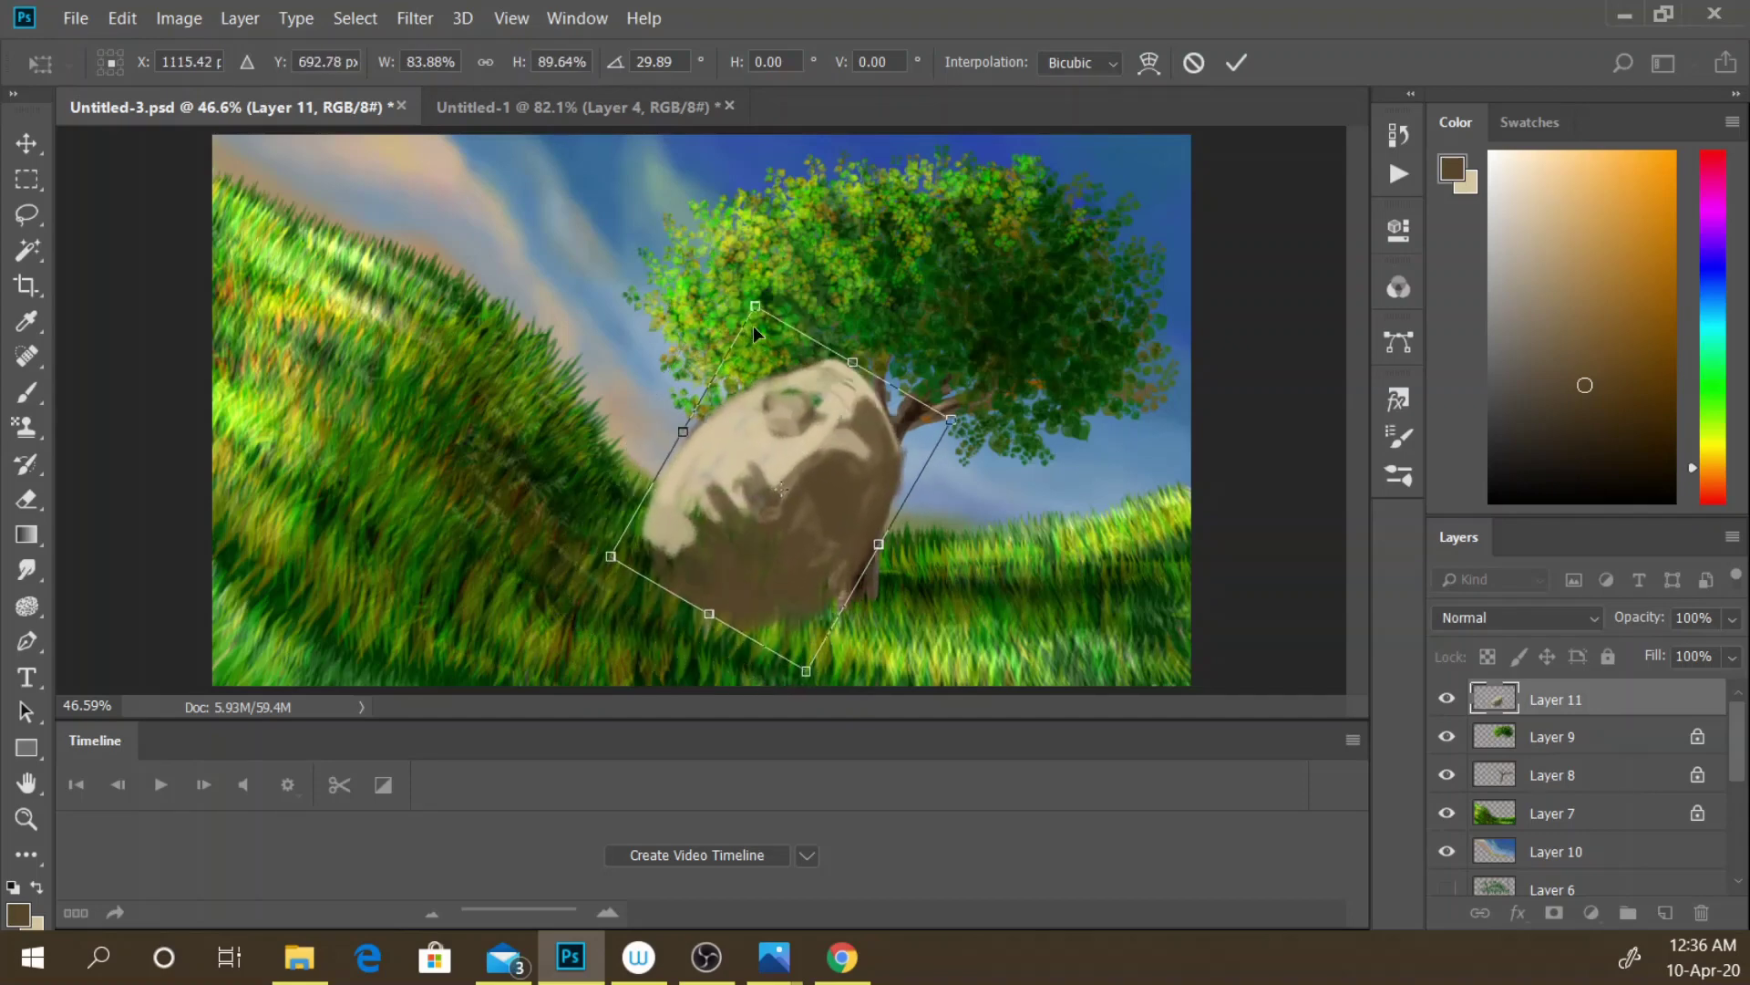
pyautogui.moveTo(749, 301); pyautogui.dragTo(746, 358)
pyautogui.moveTo(771, 461)
pyautogui.mouseDown()
pyautogui.moveTo(761, 495)
pyautogui.moveTo(776, 497)
pyautogui.moveTo(756, 492)
pyautogui.mouseUp()
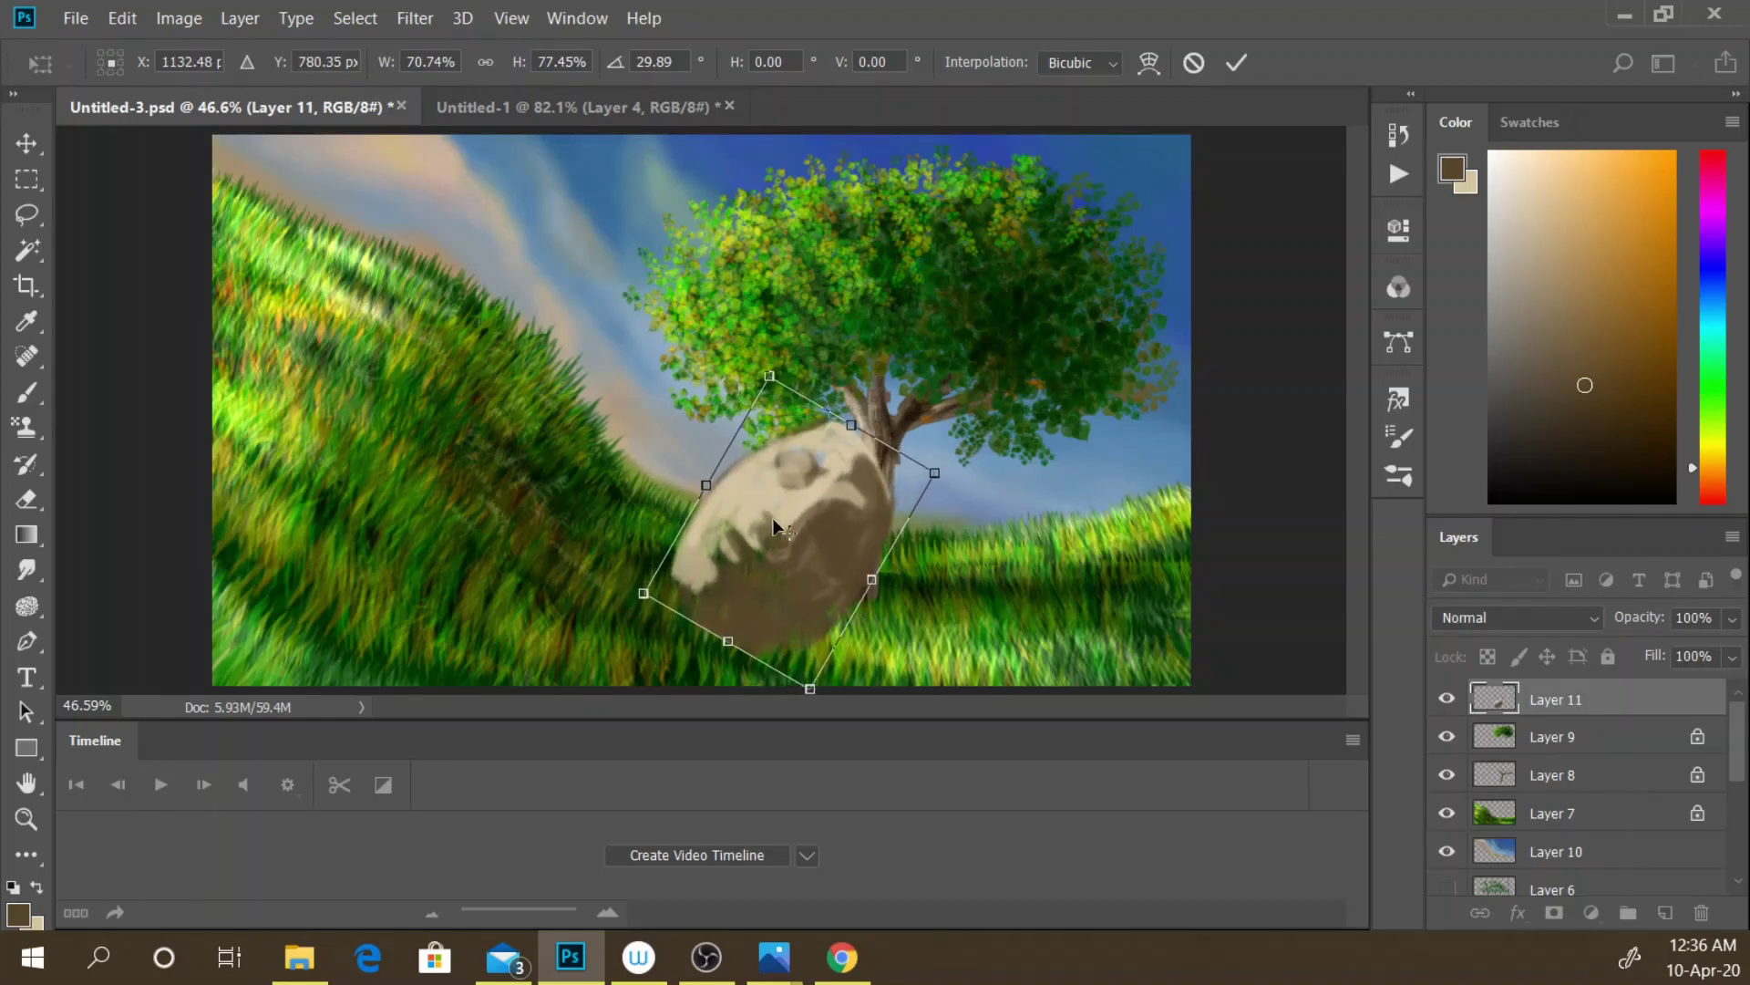
pyautogui.press('Return')
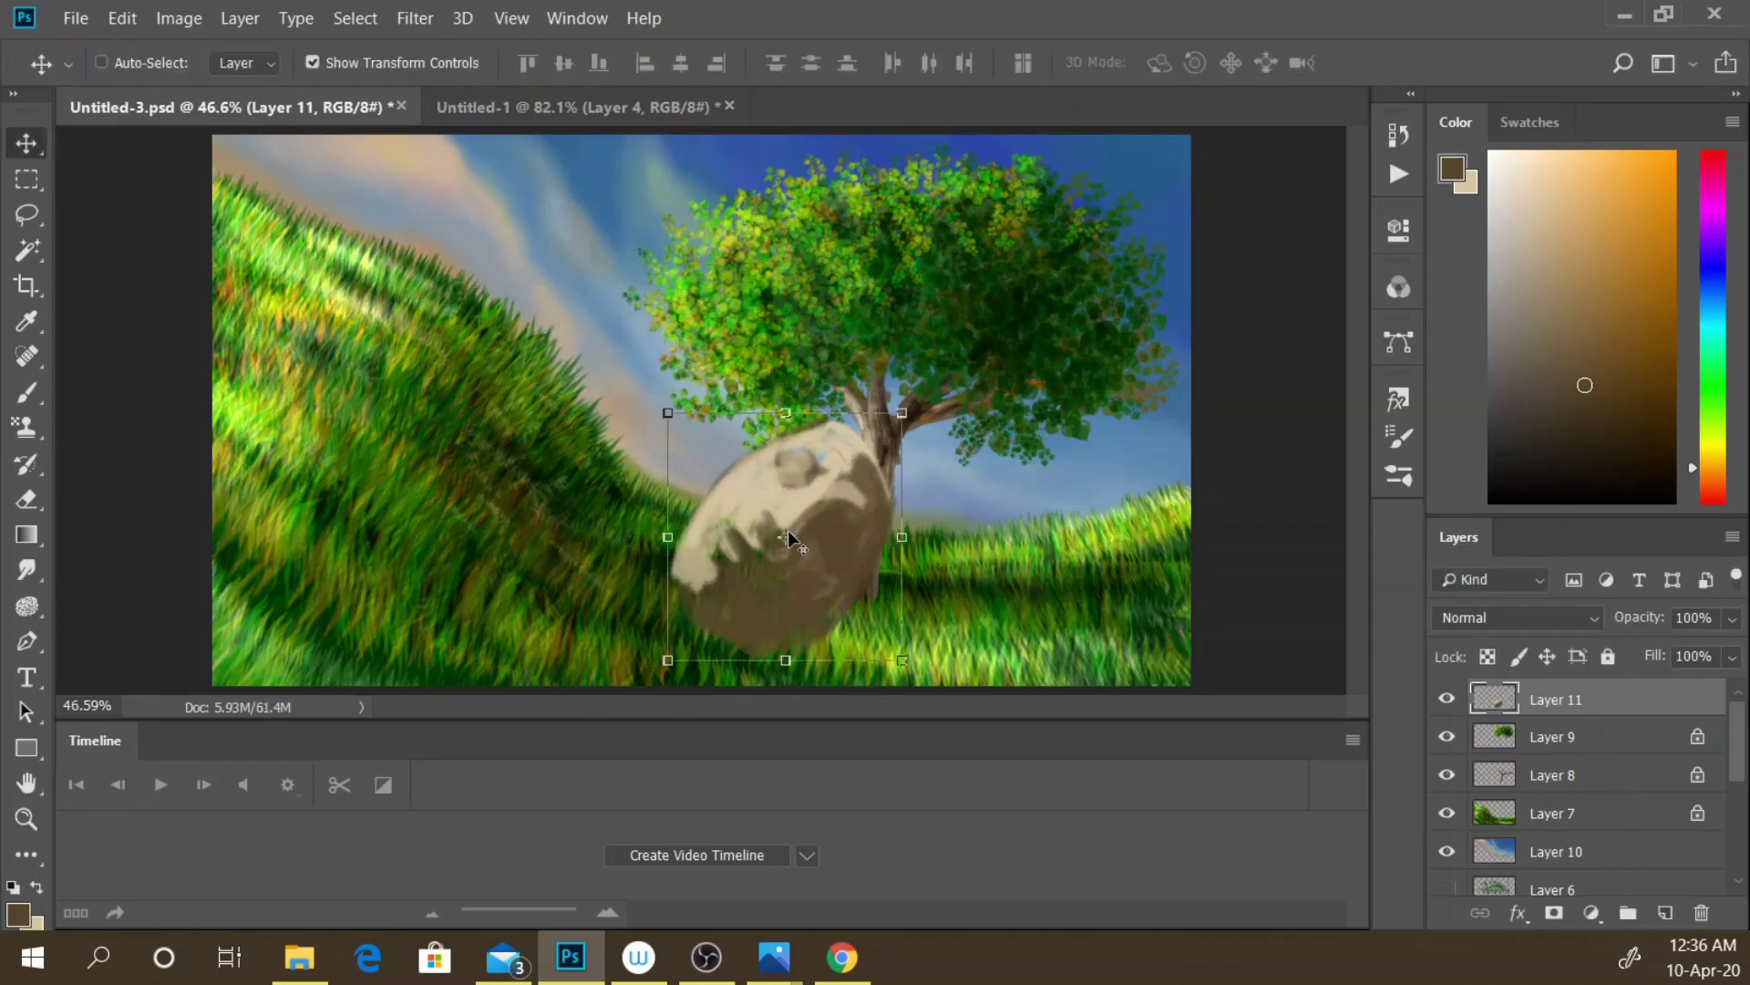
# - Paint light beige highlight strokes across the repositioned rock with the brush
pyautogui.press('x')
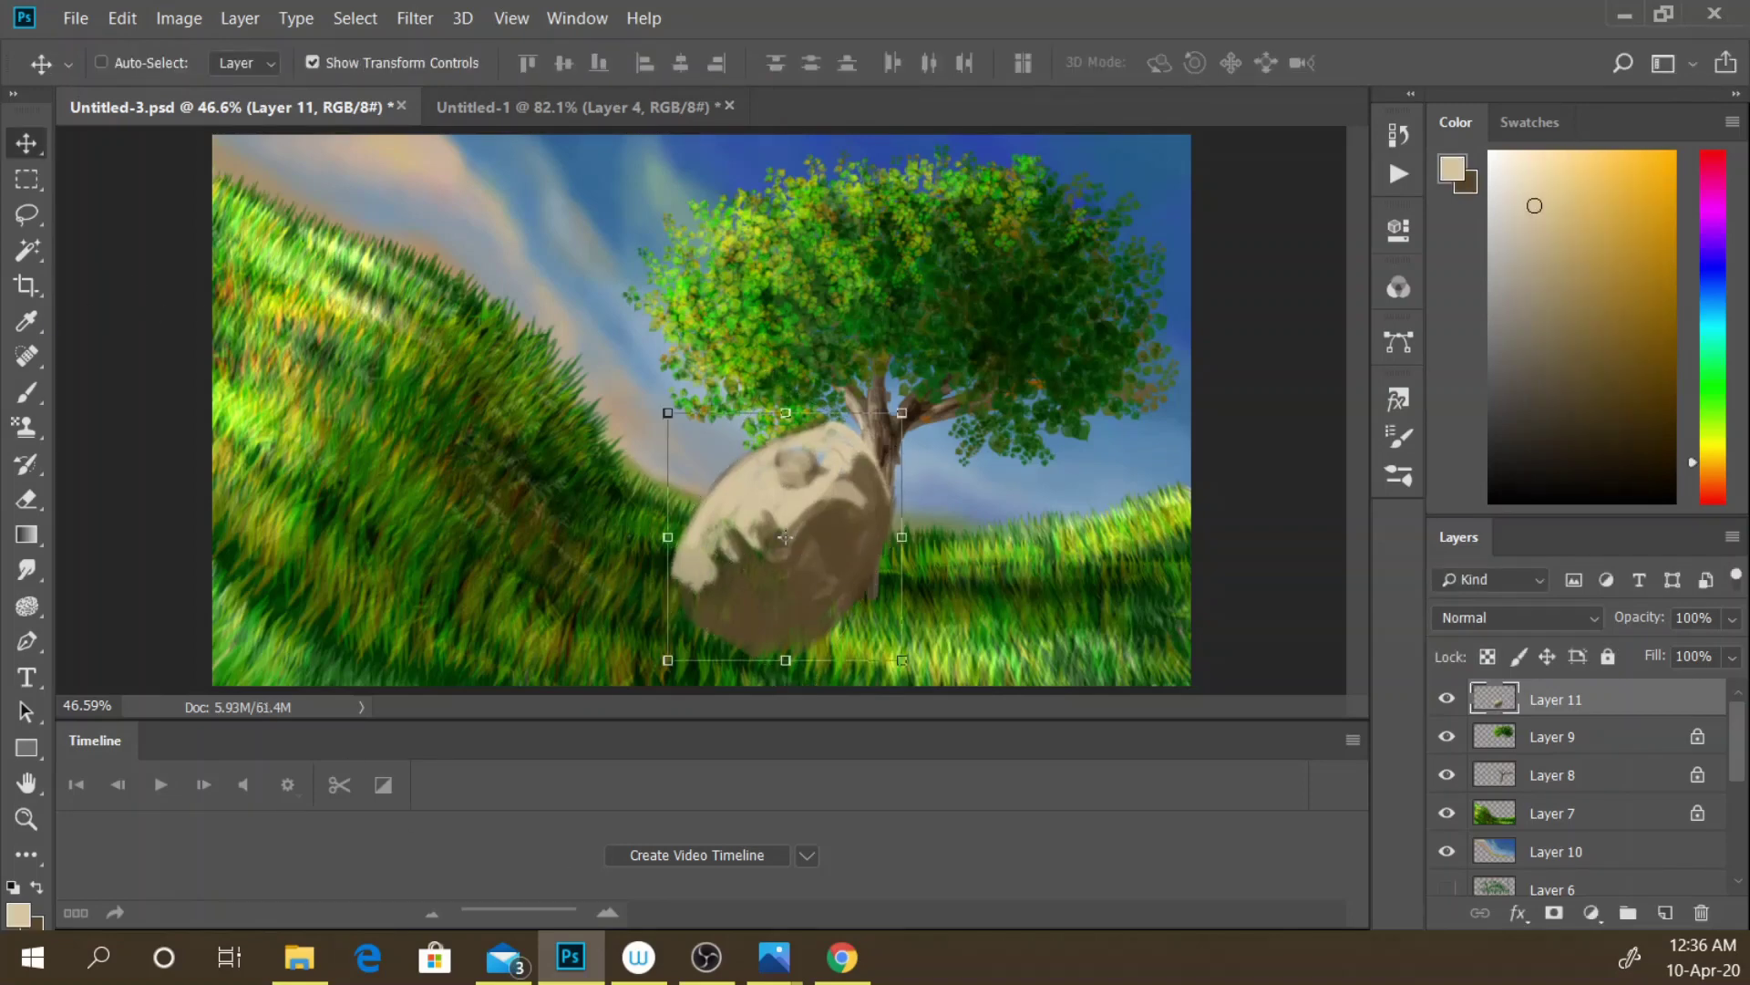
pyautogui.press('b')
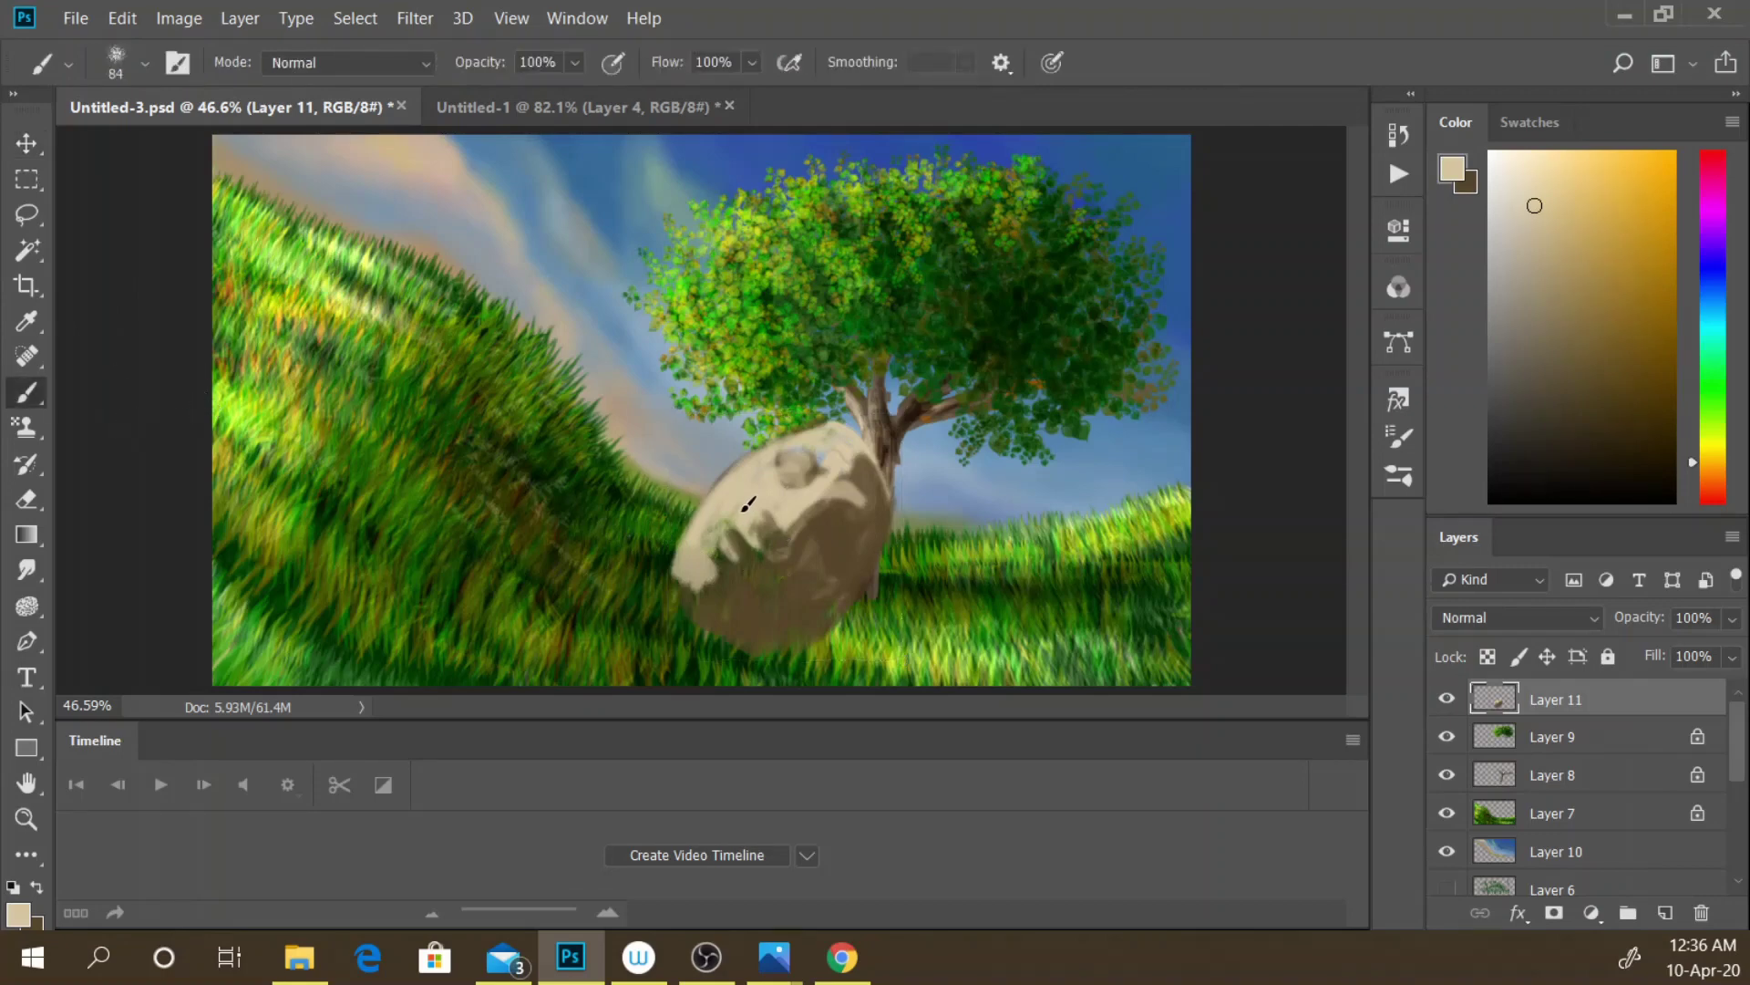
pyautogui.press('x')
pyautogui.press('x')
pyautogui.moveTo(760, 538); pyautogui.dragTo(782, 567)
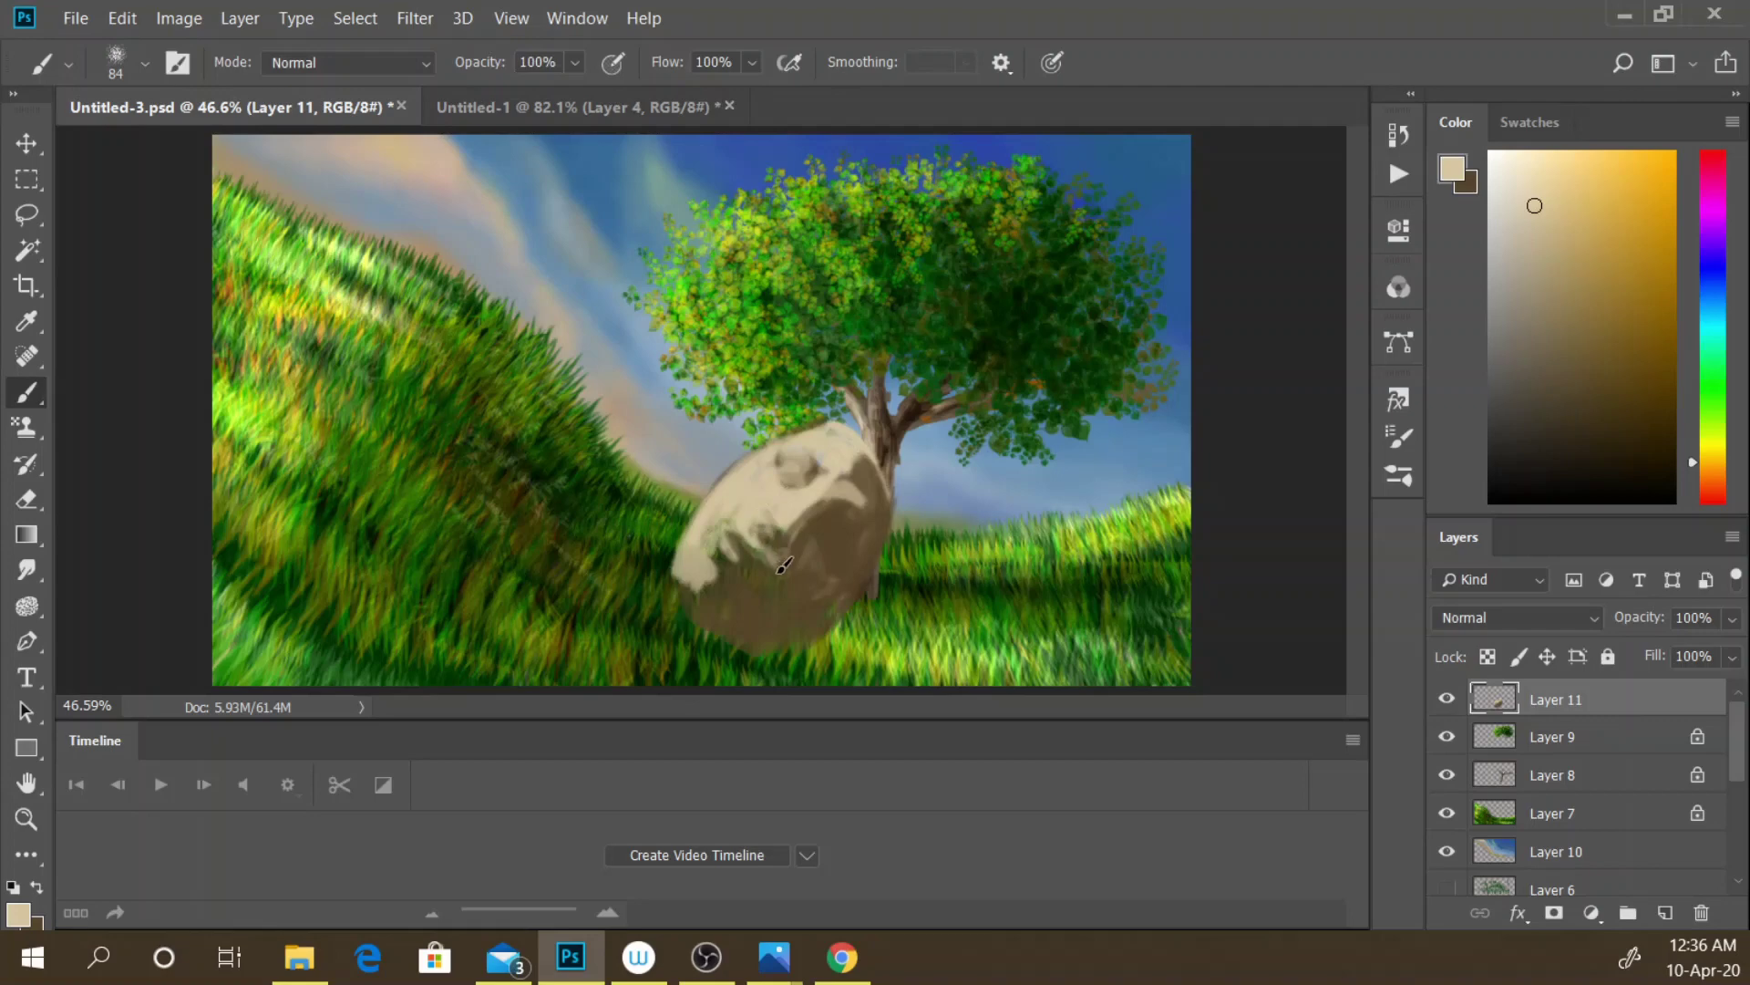
# - In Hard Light brush mode, shade the rock's right side dark brown, then pick a greyer brown
pyautogui.click(294, 62)
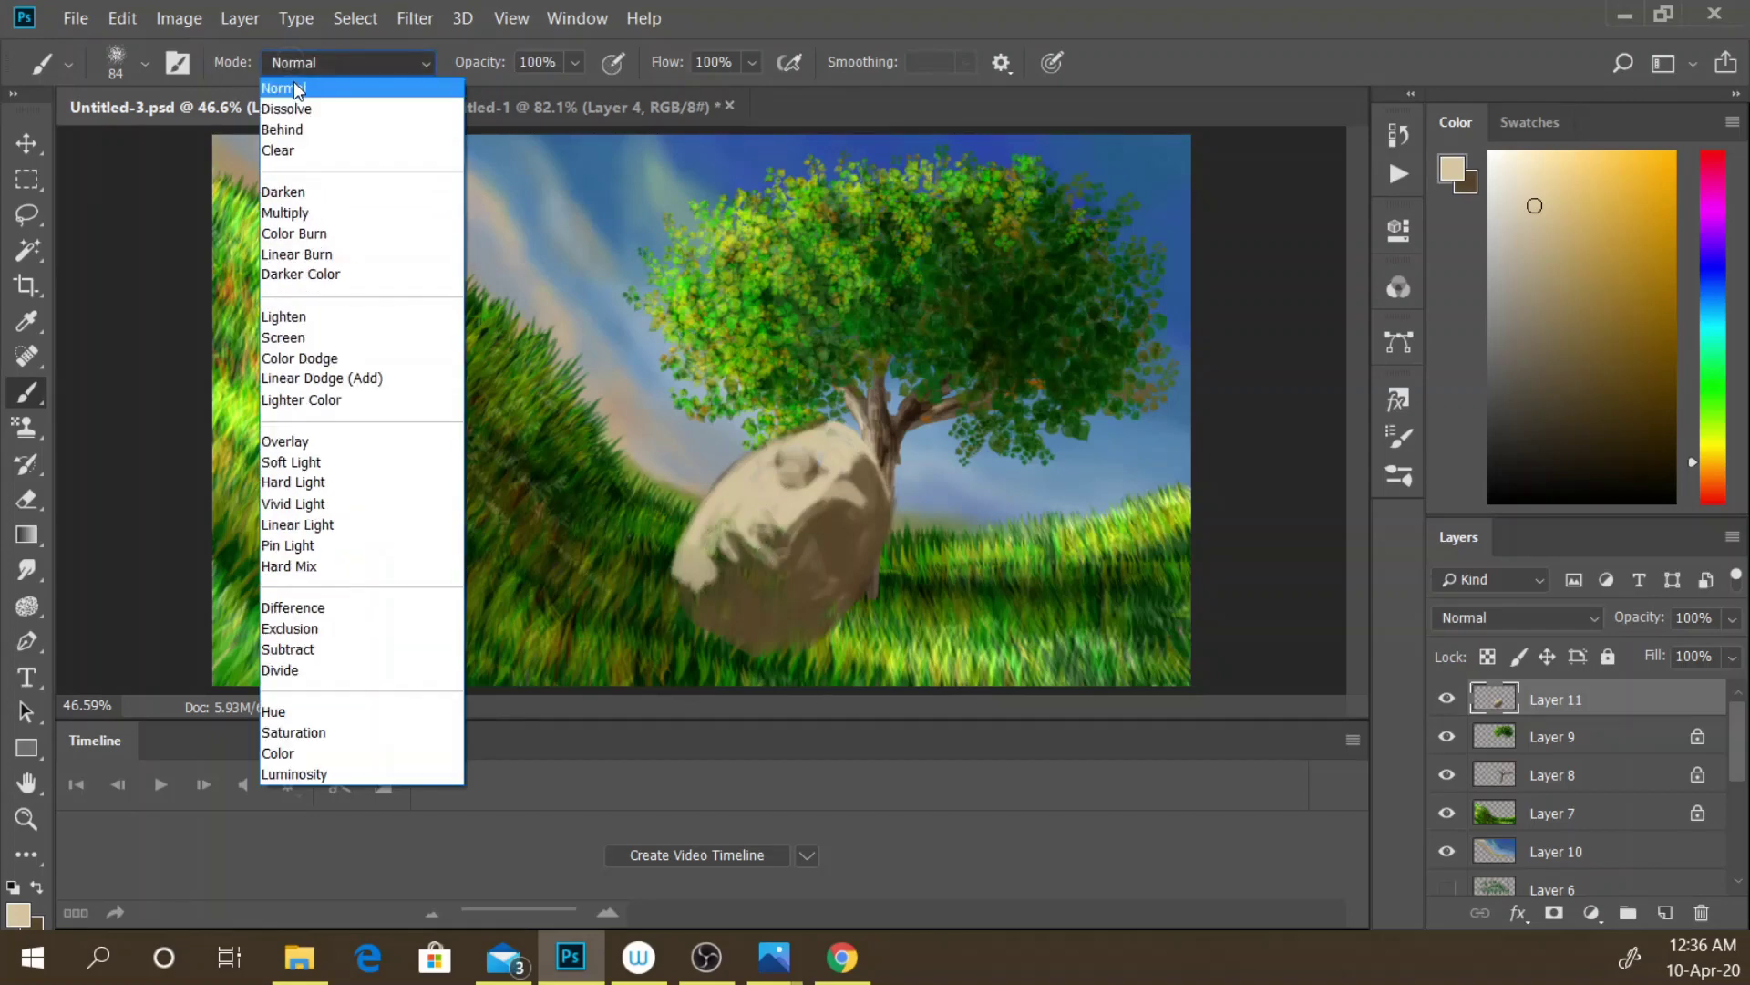
pyautogui.click(330, 484)
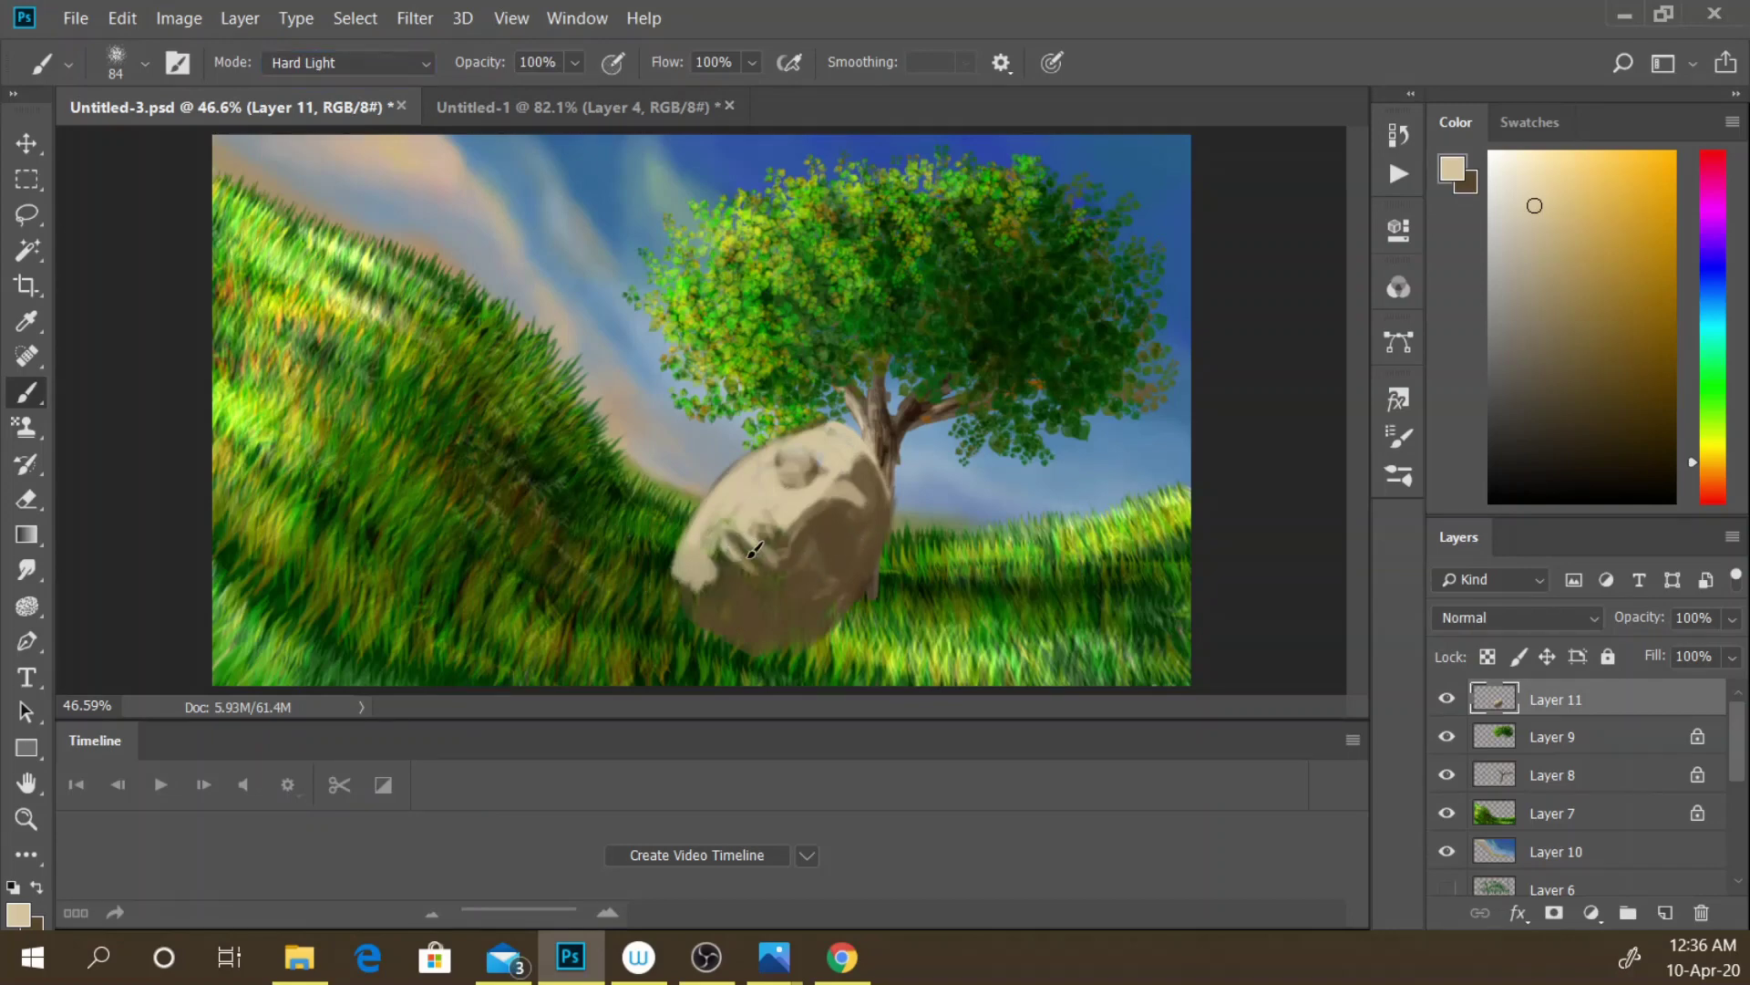
pyautogui.press('x')
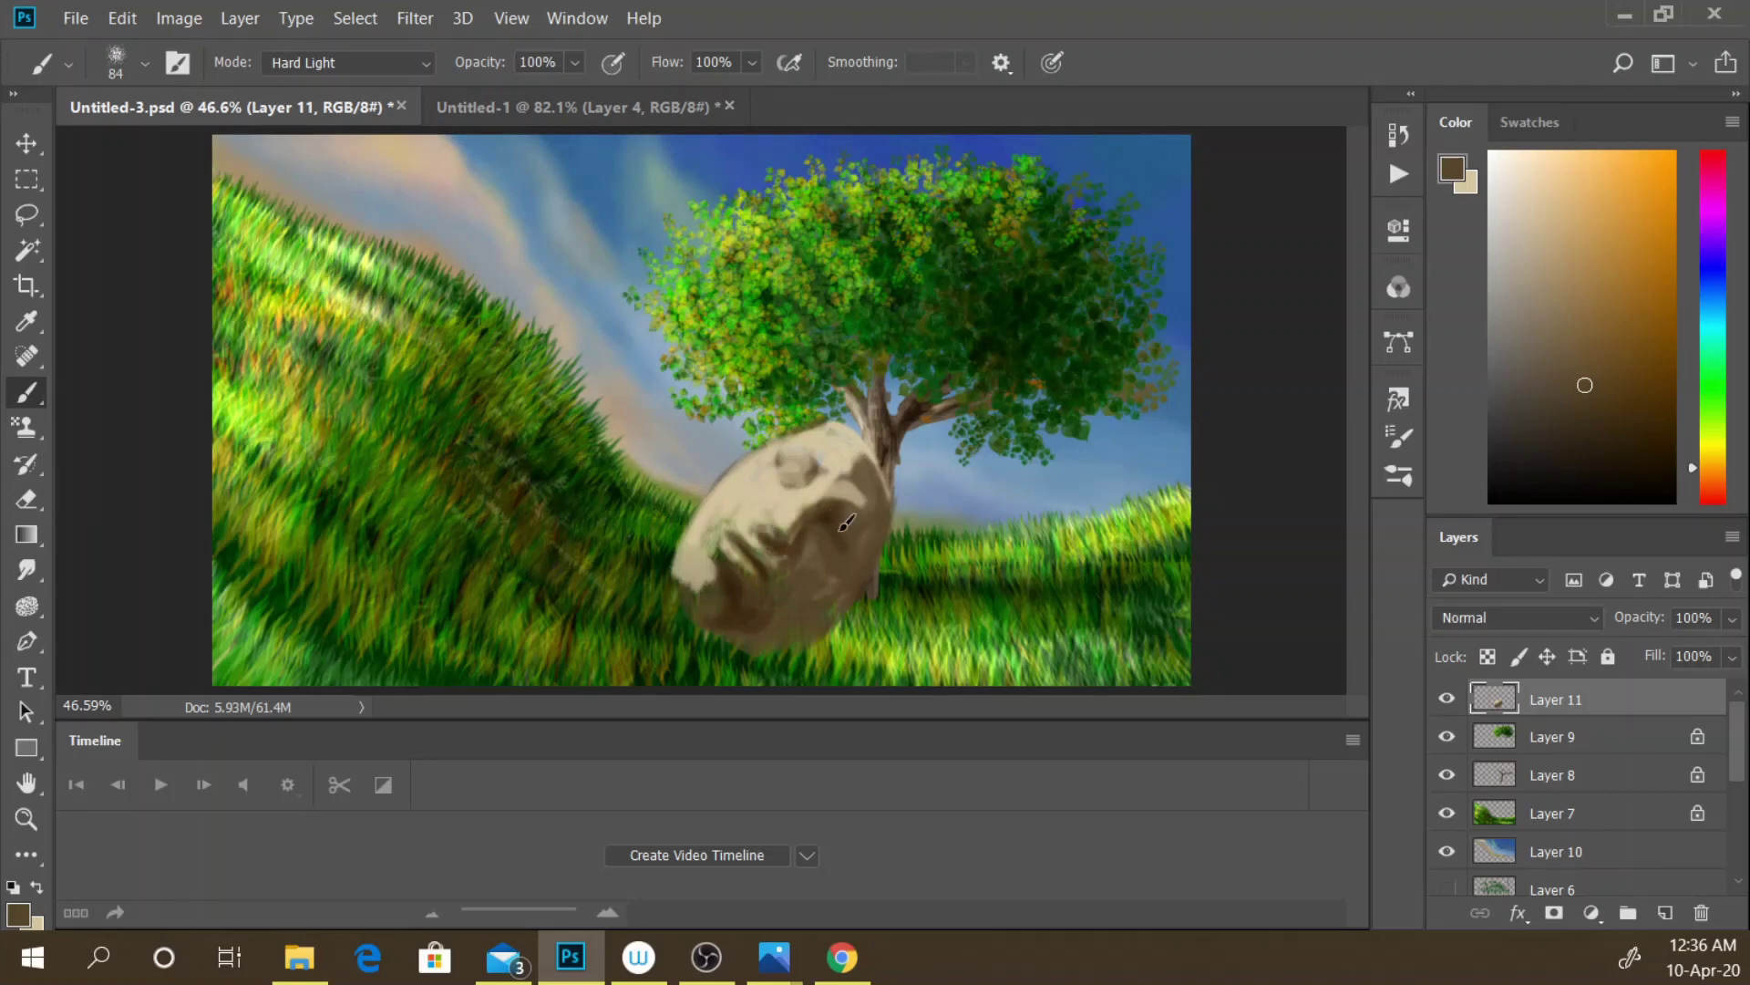
pyautogui.moveTo(831, 513)
pyautogui.mouseDown()
pyautogui.moveTo(866, 533)
pyautogui.moveTo(862, 579)
pyautogui.moveTo(894, 543)
pyautogui.moveTo(888, 500)
pyautogui.mouseUp()
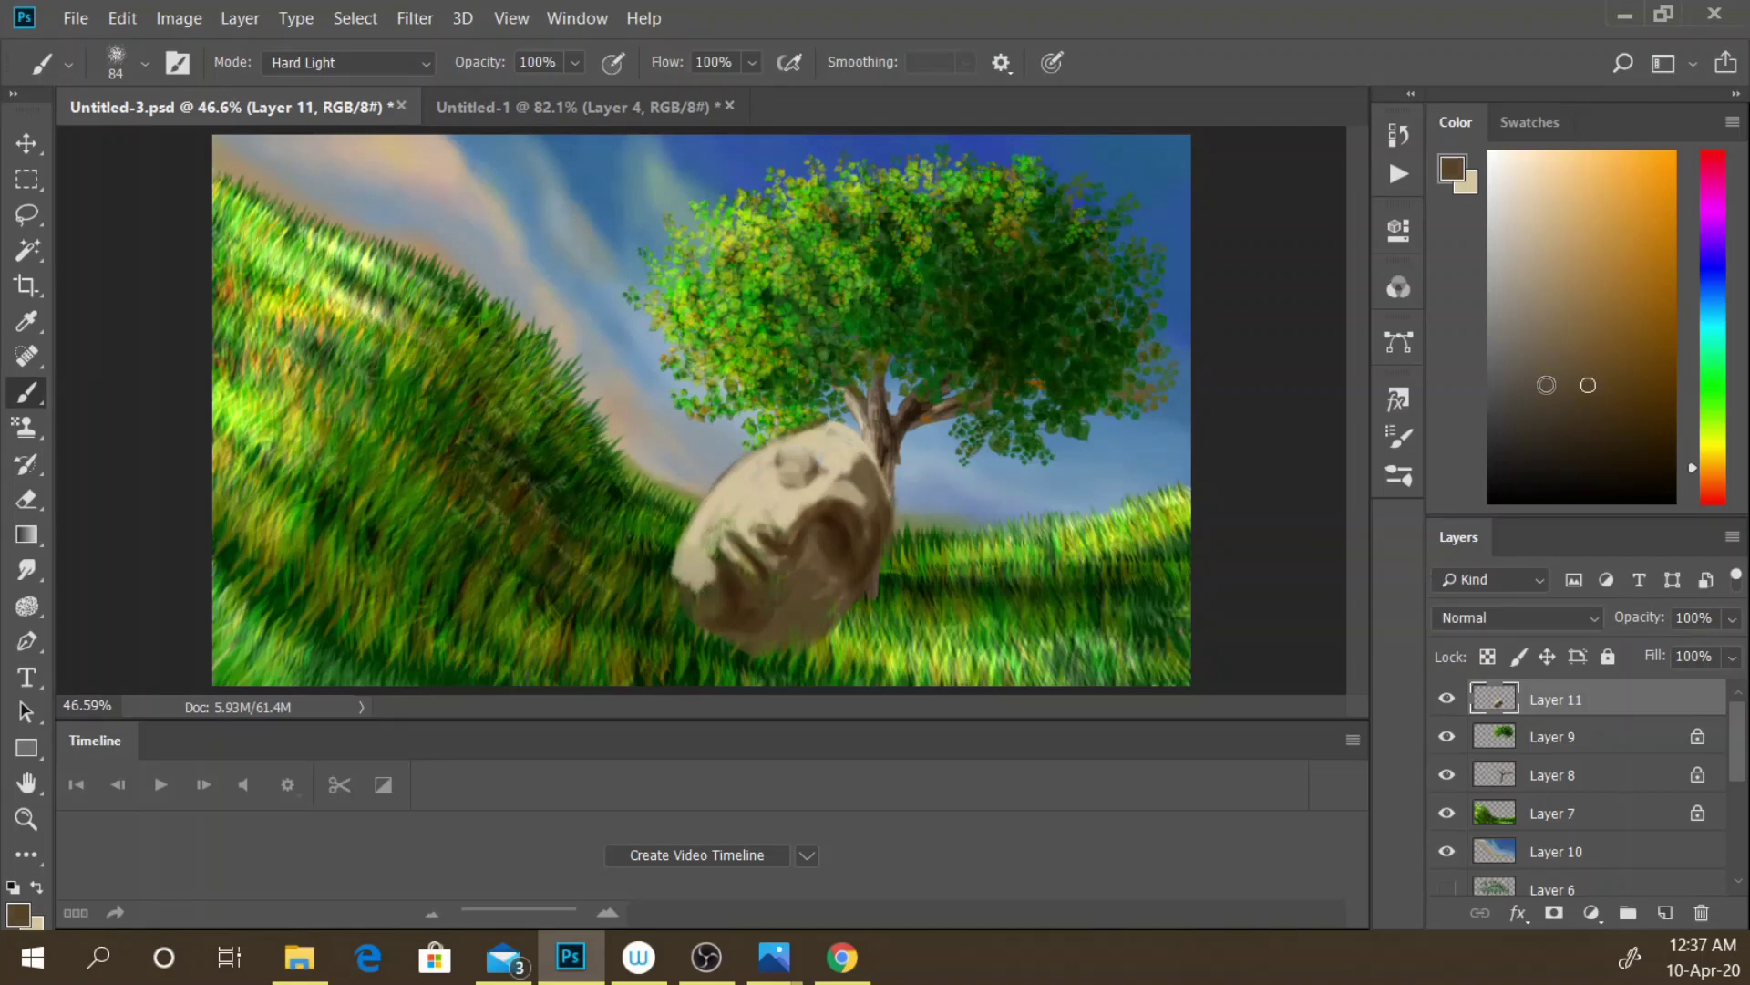
pyautogui.click(1554, 385)
# - Zoom in to about 100% and paint darker brown shadows around the eyes
pyautogui.scroll(2, 880, 565)
pyautogui.scroll(2, 879, 565)
pyautogui.scroll(2, 880, 565)
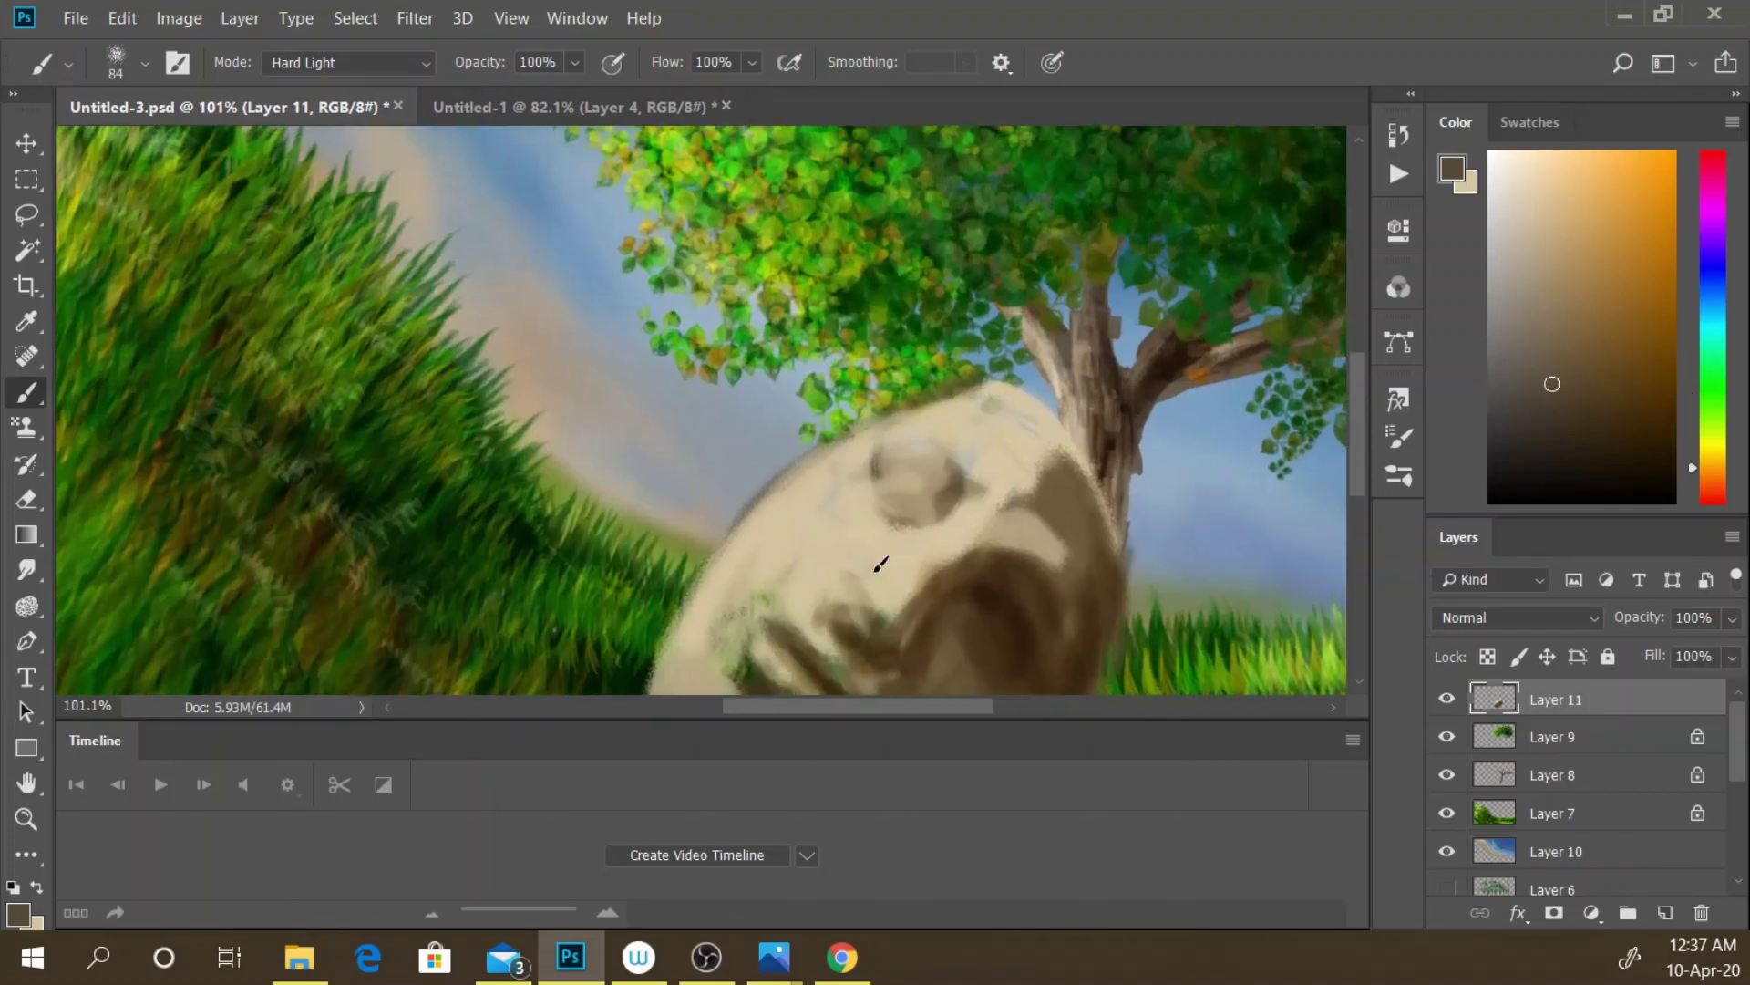
pyautogui.scroll(-1, 880, 565)
pyautogui.scroll(-2, 880, 566)
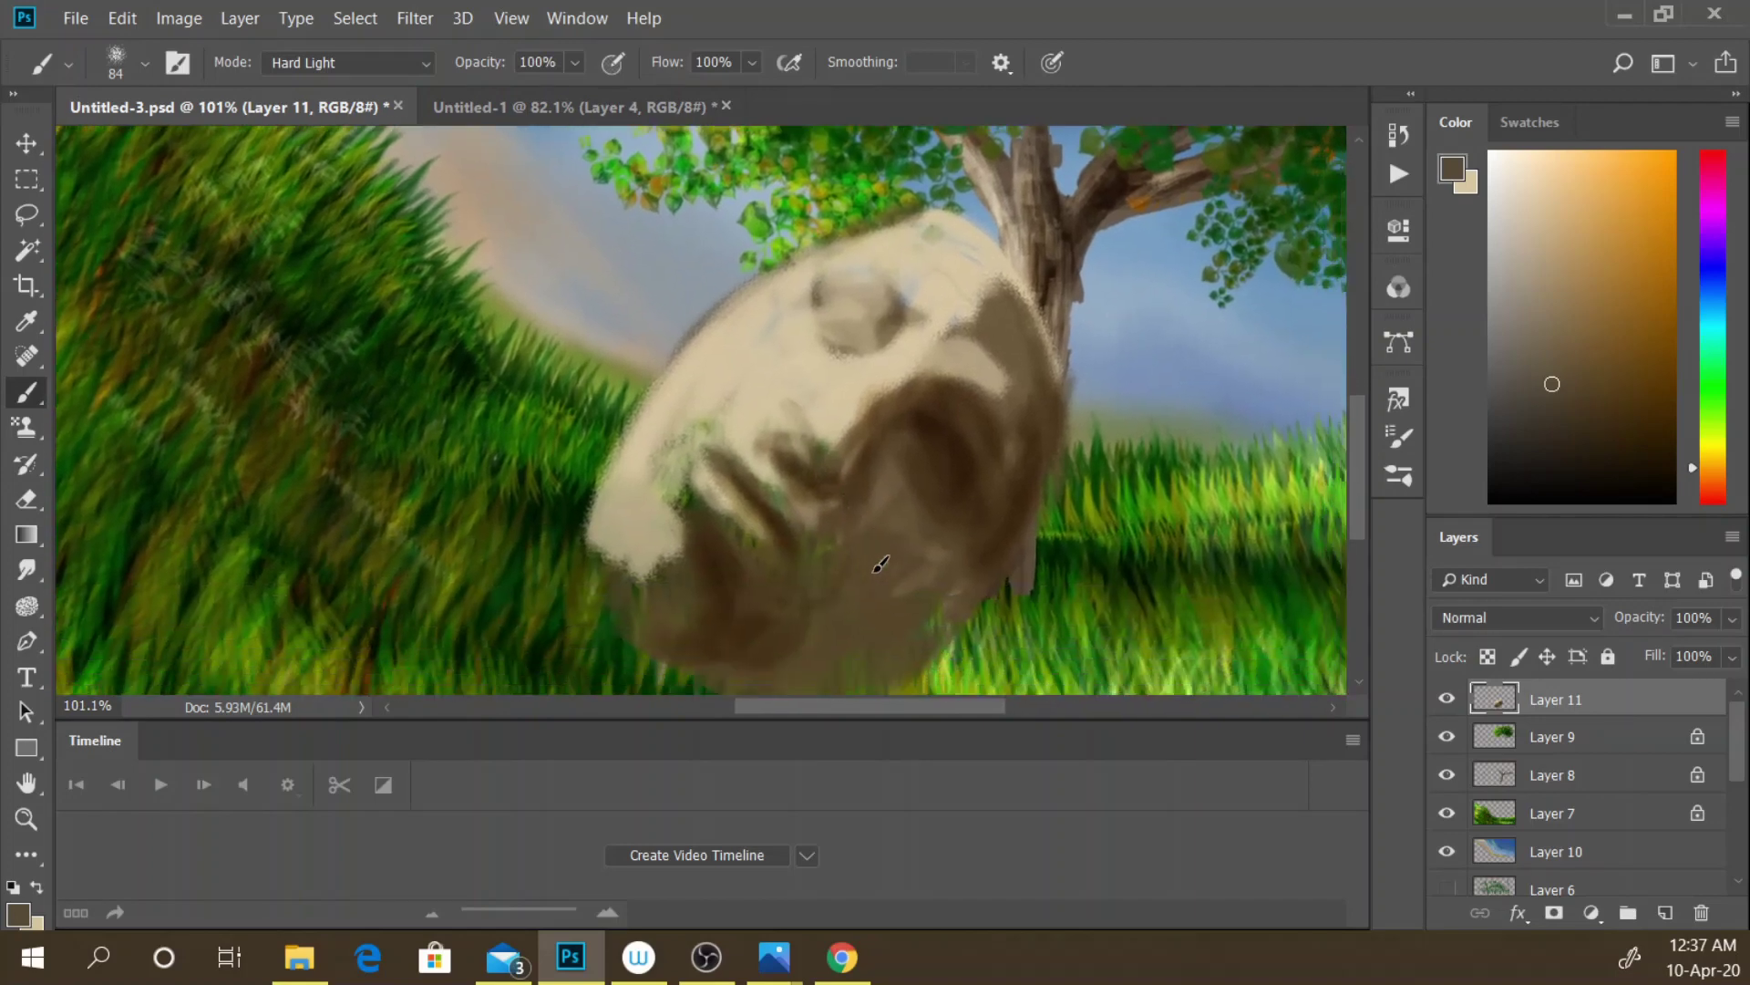
pyautogui.scroll(-2, 880, 565)
pyautogui.scroll(-1, 880, 565)
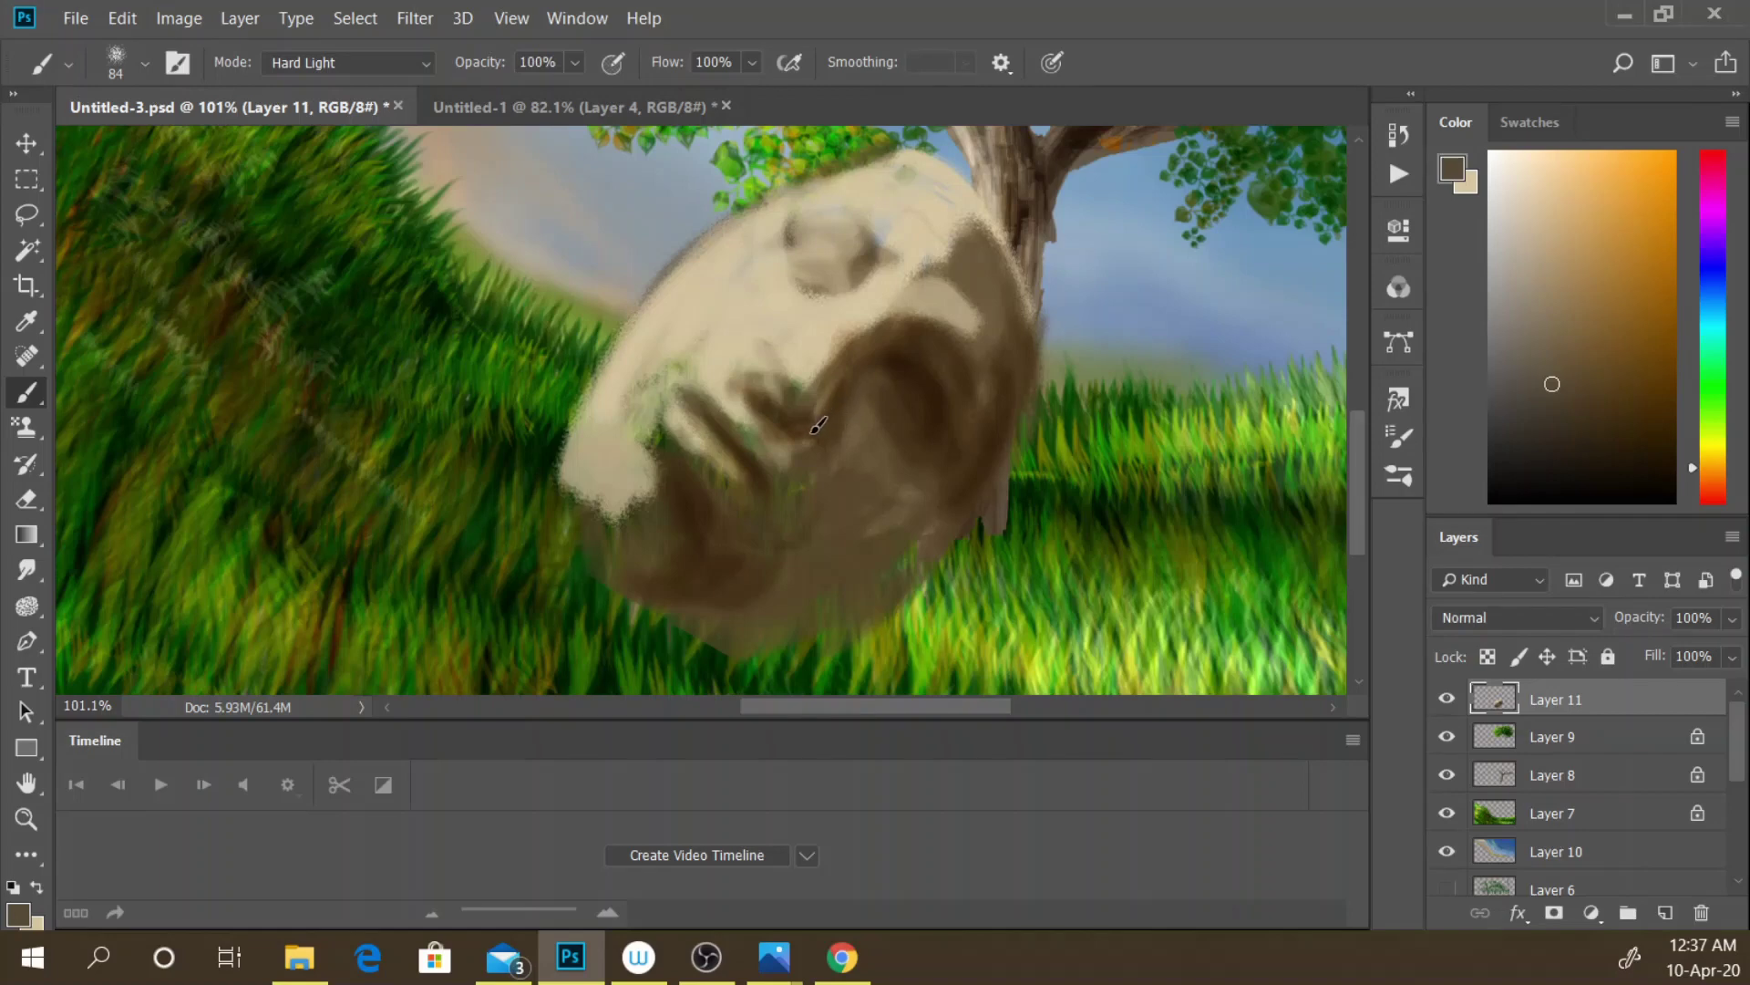
pyautogui.moveTo(796, 425)
pyautogui.mouseDown()
pyautogui.moveTo(758, 399)
pyautogui.moveTo(793, 383)
pyautogui.moveTo(802, 410)
pyautogui.mouseUp()
pyautogui.moveTo(734, 360)
pyautogui.mouseDown()
pyautogui.moveTo(753, 419)
pyautogui.moveTo(729, 492)
pyautogui.moveTo(643, 552)
pyautogui.moveTo(638, 593)
pyautogui.moveTo(684, 638)
pyautogui.moveTo(779, 621)
pyautogui.moveTo(797, 578)
pyautogui.moveTo(935, 483)
pyautogui.moveTo(817, 593)
pyautogui.moveTo(962, 493)
pyautogui.moveTo(1044, 305)
pyautogui.moveTo(938, 234)
pyautogui.moveTo(814, 239)
pyautogui.moveTo(848, 269)
pyautogui.moveTo(834, 284)
pyautogui.moveTo(806, 233)
pyautogui.moveTo(857, 205)
pyautogui.moveTo(821, 255)
pyautogui.moveTo(766, 254)
pyautogui.mouseUp()
# - Lighten the cheek, nose bridge and eye shadow in beige, then darken the mouth and chin with sampled brown
pyautogui.press('x')
pyautogui.moveTo(811, 338)
pyautogui.mouseDown()
pyautogui.moveTo(793, 340)
pyautogui.moveTo(889, 228)
pyautogui.moveTo(851, 187)
pyautogui.moveTo(912, 164)
pyautogui.moveTo(834, 182)
pyautogui.moveTo(803, 242)
pyautogui.moveTo(820, 258)
pyautogui.moveTo(723, 273)
pyautogui.moveTo(766, 285)
pyautogui.moveTo(679, 338)
pyautogui.moveTo(695, 359)
pyautogui.moveTo(648, 382)
pyautogui.moveTo(725, 381)
pyautogui.moveTo(645, 340)
pyautogui.moveTo(664, 332)
pyautogui.mouseUp()
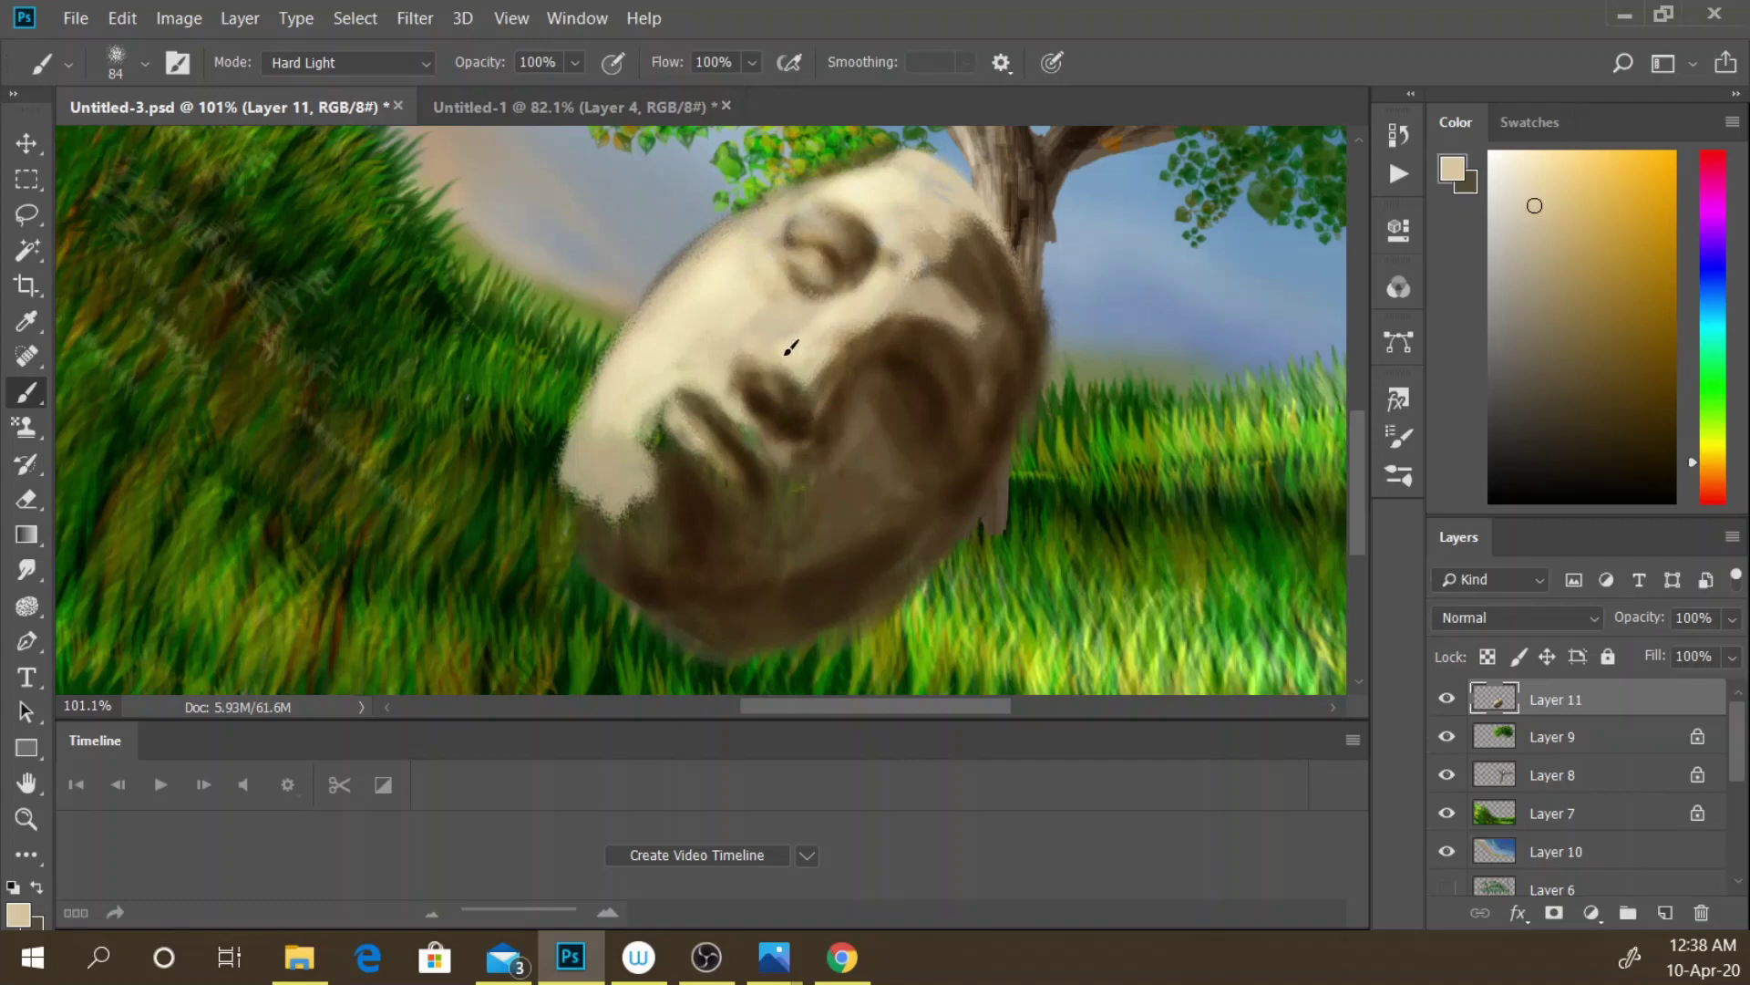
pyautogui.moveTo(927, 242)
pyautogui.mouseDown()
pyautogui.moveTo(976, 299)
pyautogui.moveTo(964, 183)
pyautogui.moveTo(930, 258)
pyautogui.moveTo(936, 242)
pyautogui.mouseUp()
pyautogui.keyDown('alt'); pyautogui.click(957, 226); pyautogui.keyUp('alt')
pyautogui.keyDown('alt'); pyautogui.click(938, 266); pyautogui.keyUp('alt')
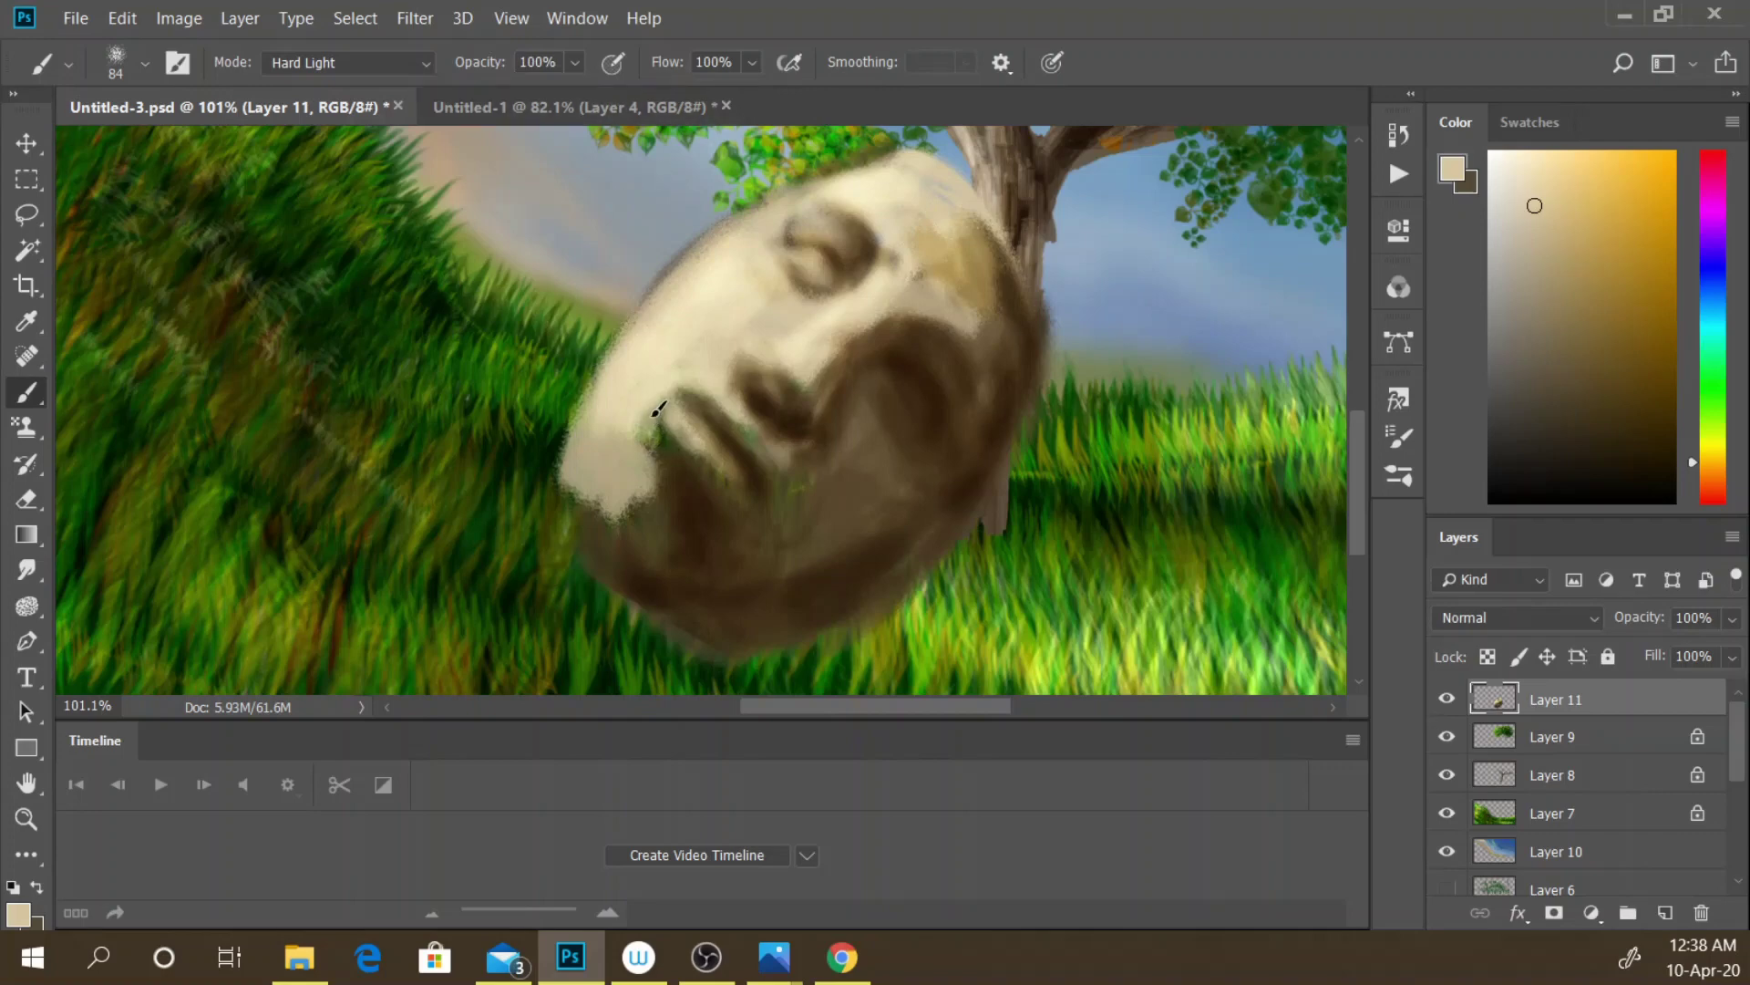
pyautogui.keyDown('alt'); pyautogui.click(654, 456); pyautogui.keyUp('alt')
pyautogui.moveTo(654, 456)
pyautogui.mouseDown()
pyautogui.moveTo(648, 418)
pyautogui.moveTo(638, 470)
pyautogui.mouseUp()
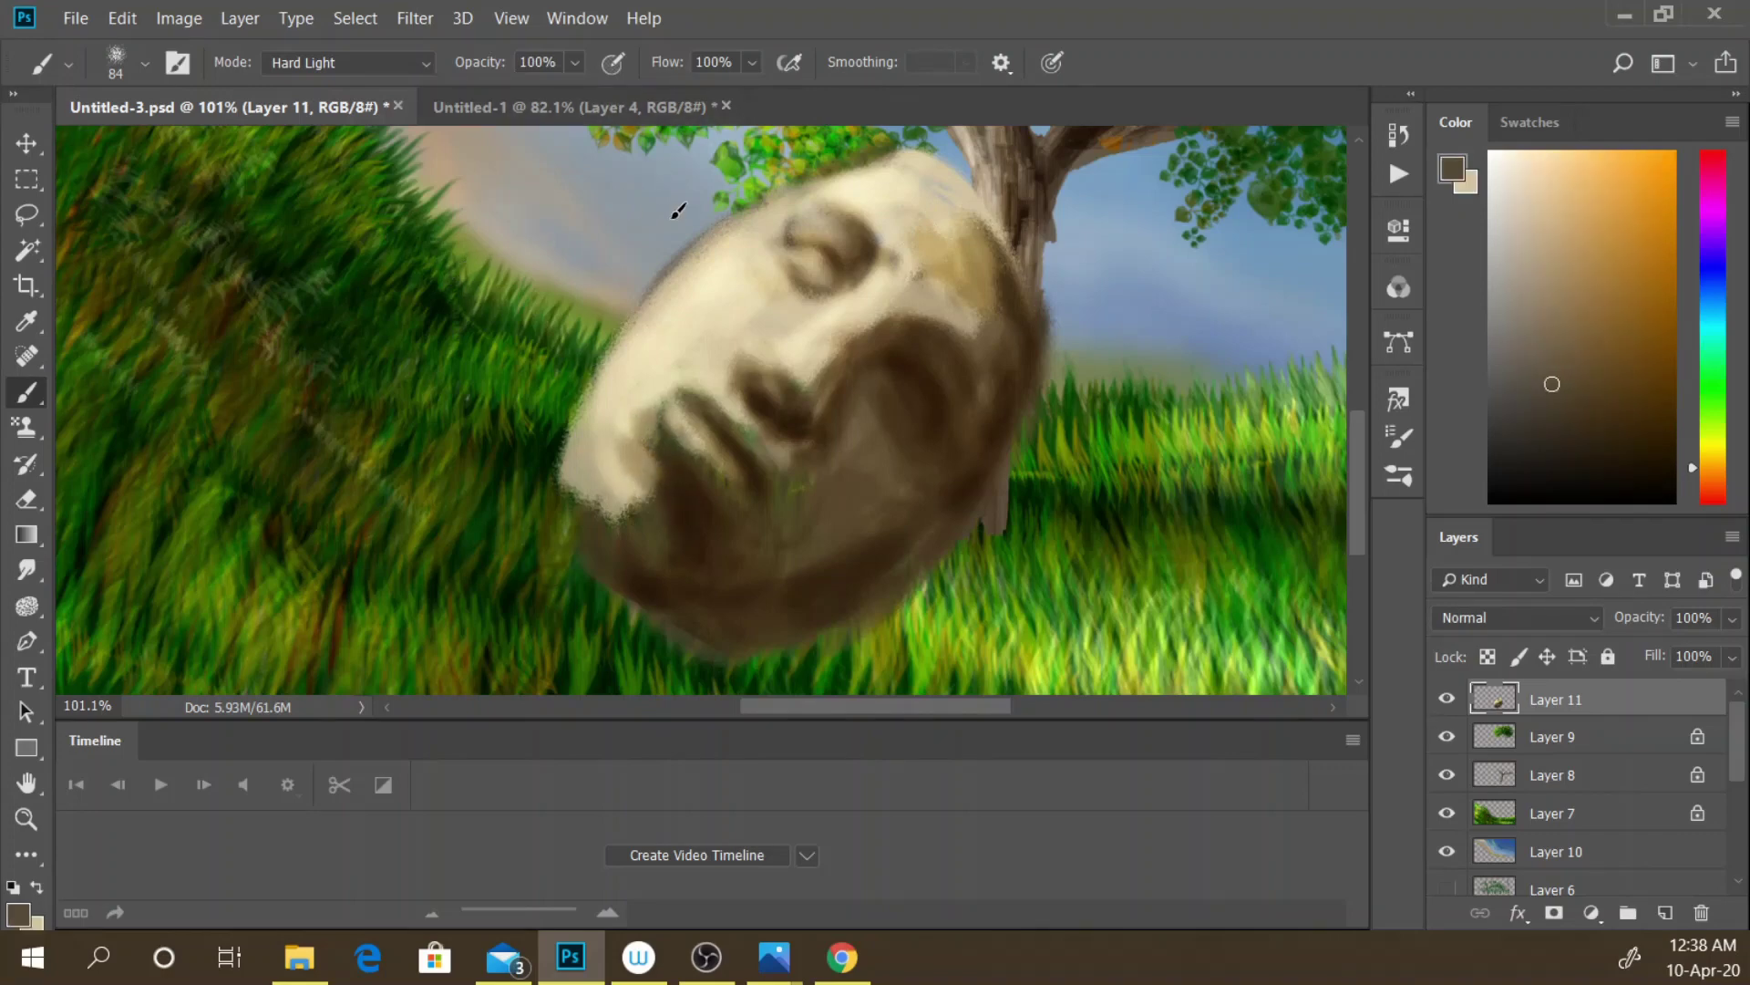
# - Switch to the Mixer Brush Tool and swap the foreground and background colours
pyautogui.rightClick(42, 394)
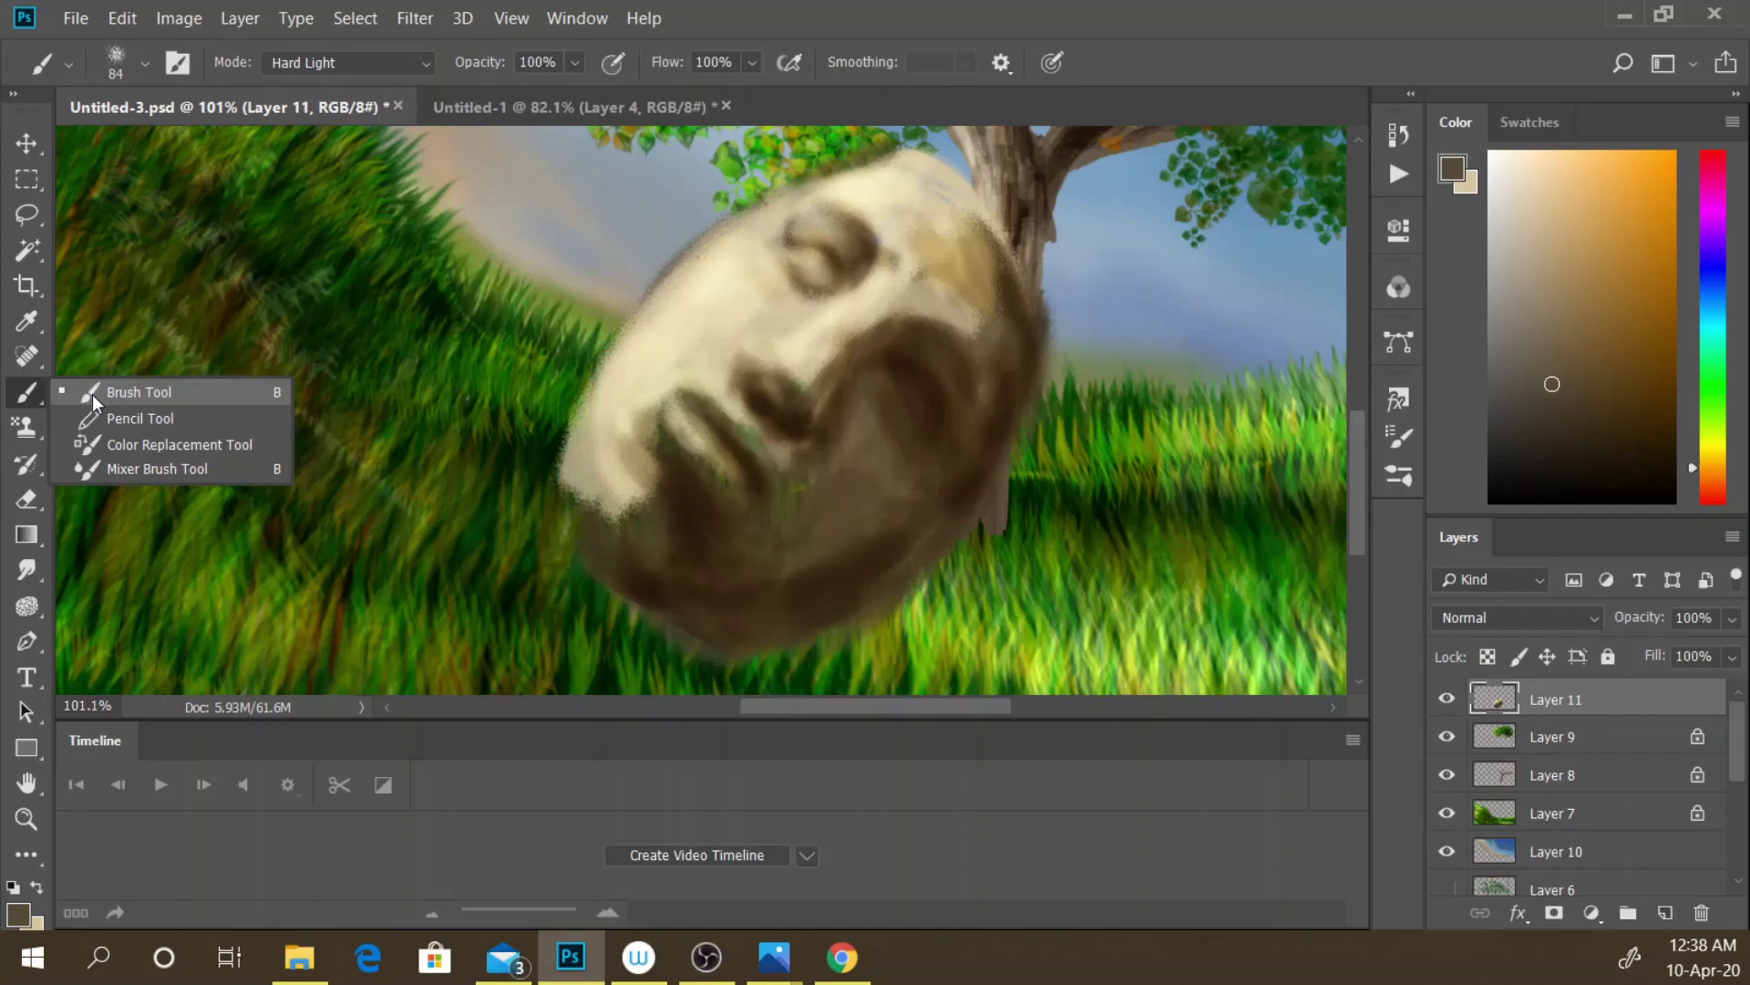
pyautogui.click(99, 467)
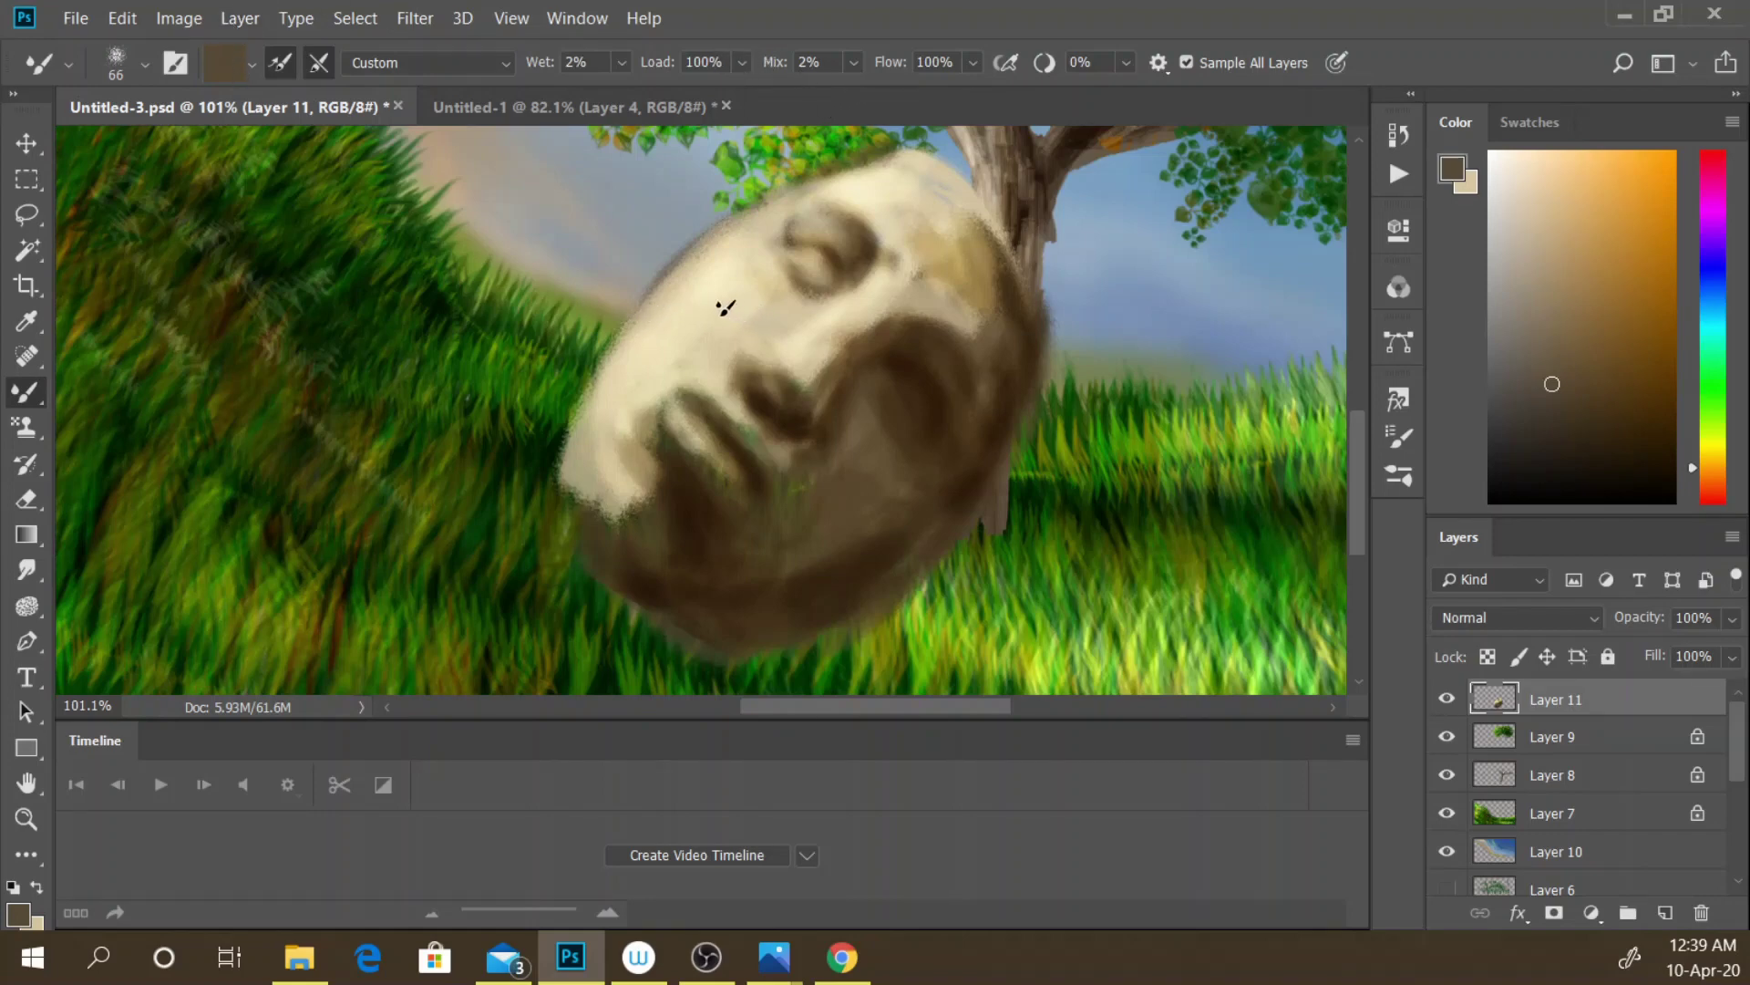
pyautogui.press('x')
pyautogui.press('x')
pyautogui.press('x')
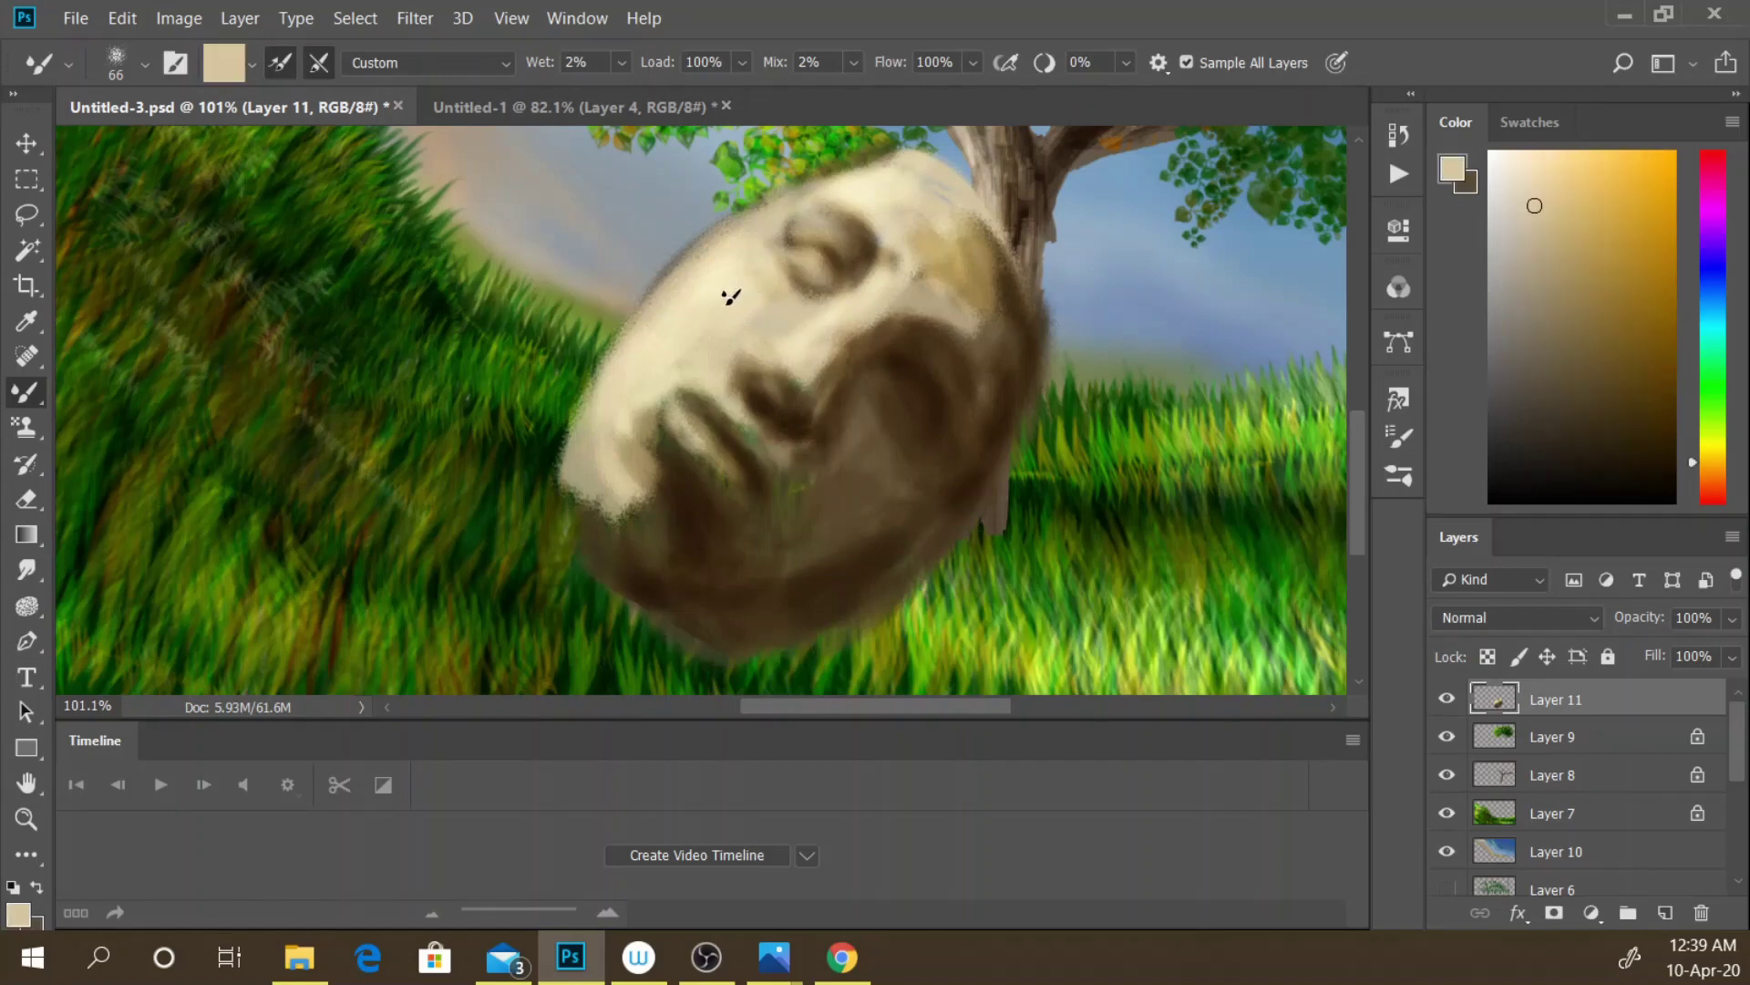
pyautogui.press('x')
pyautogui.press('x')
pyautogui.press('x')
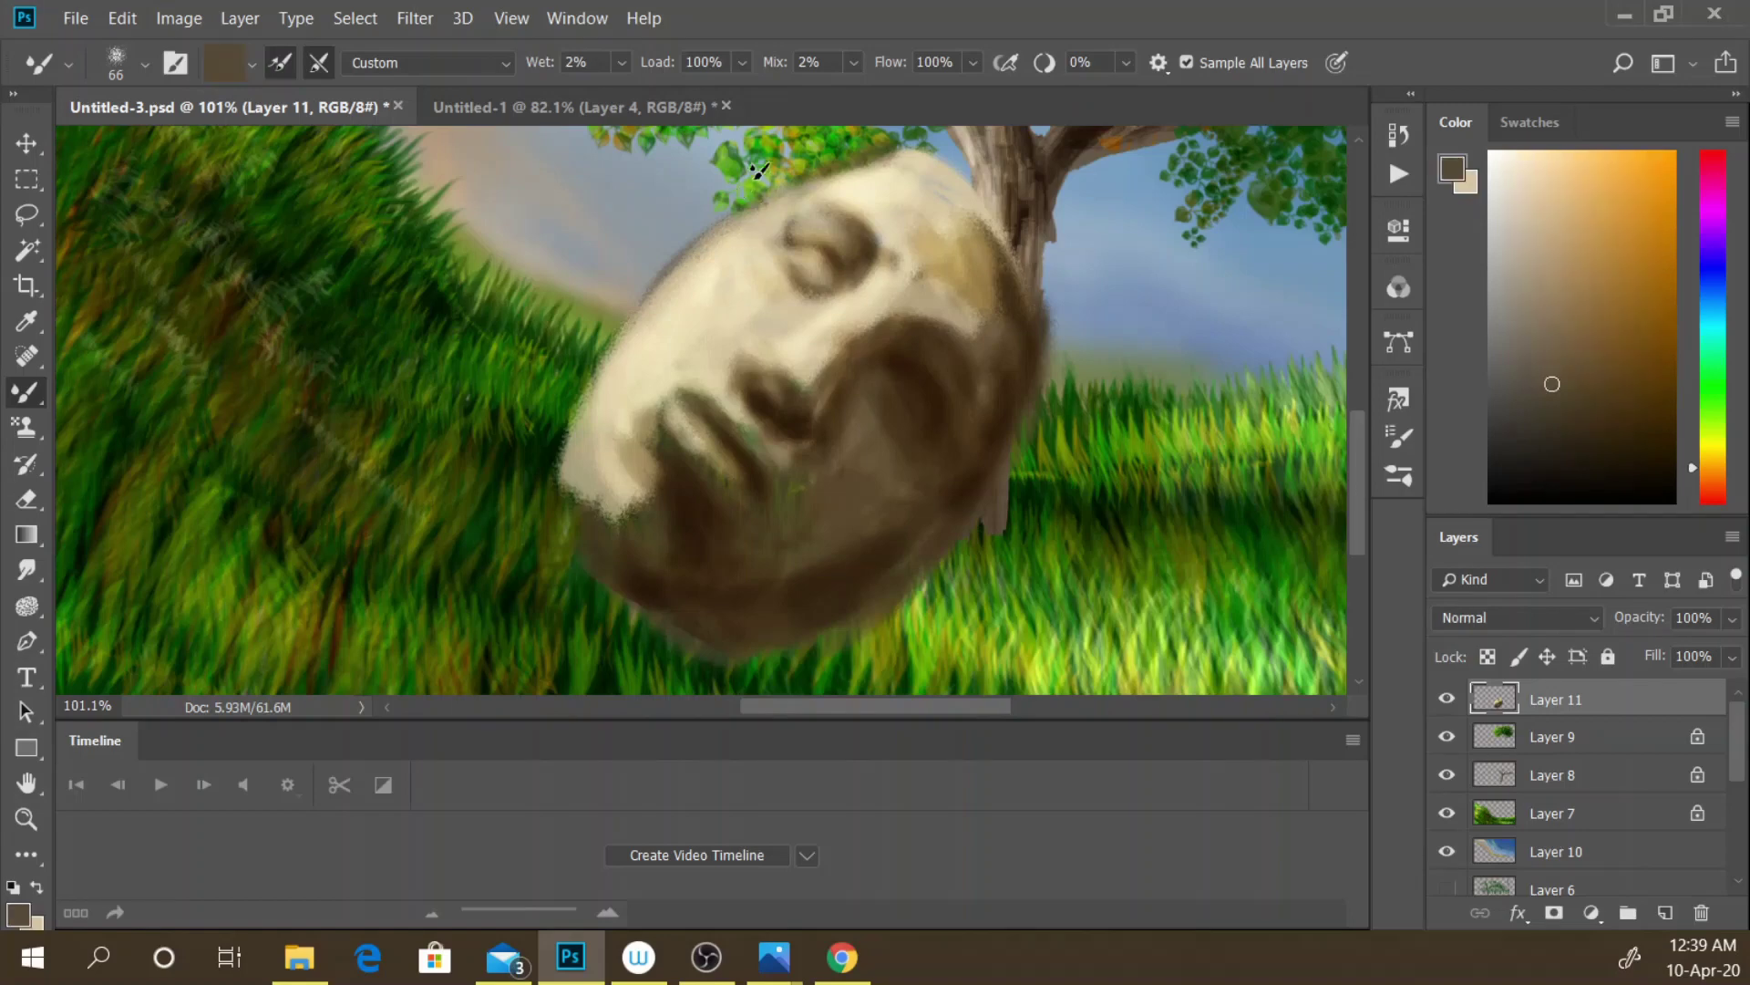
# - Set the Mixer Brush Wet to 76% and Mix to 82%
pyautogui.click(623, 62)
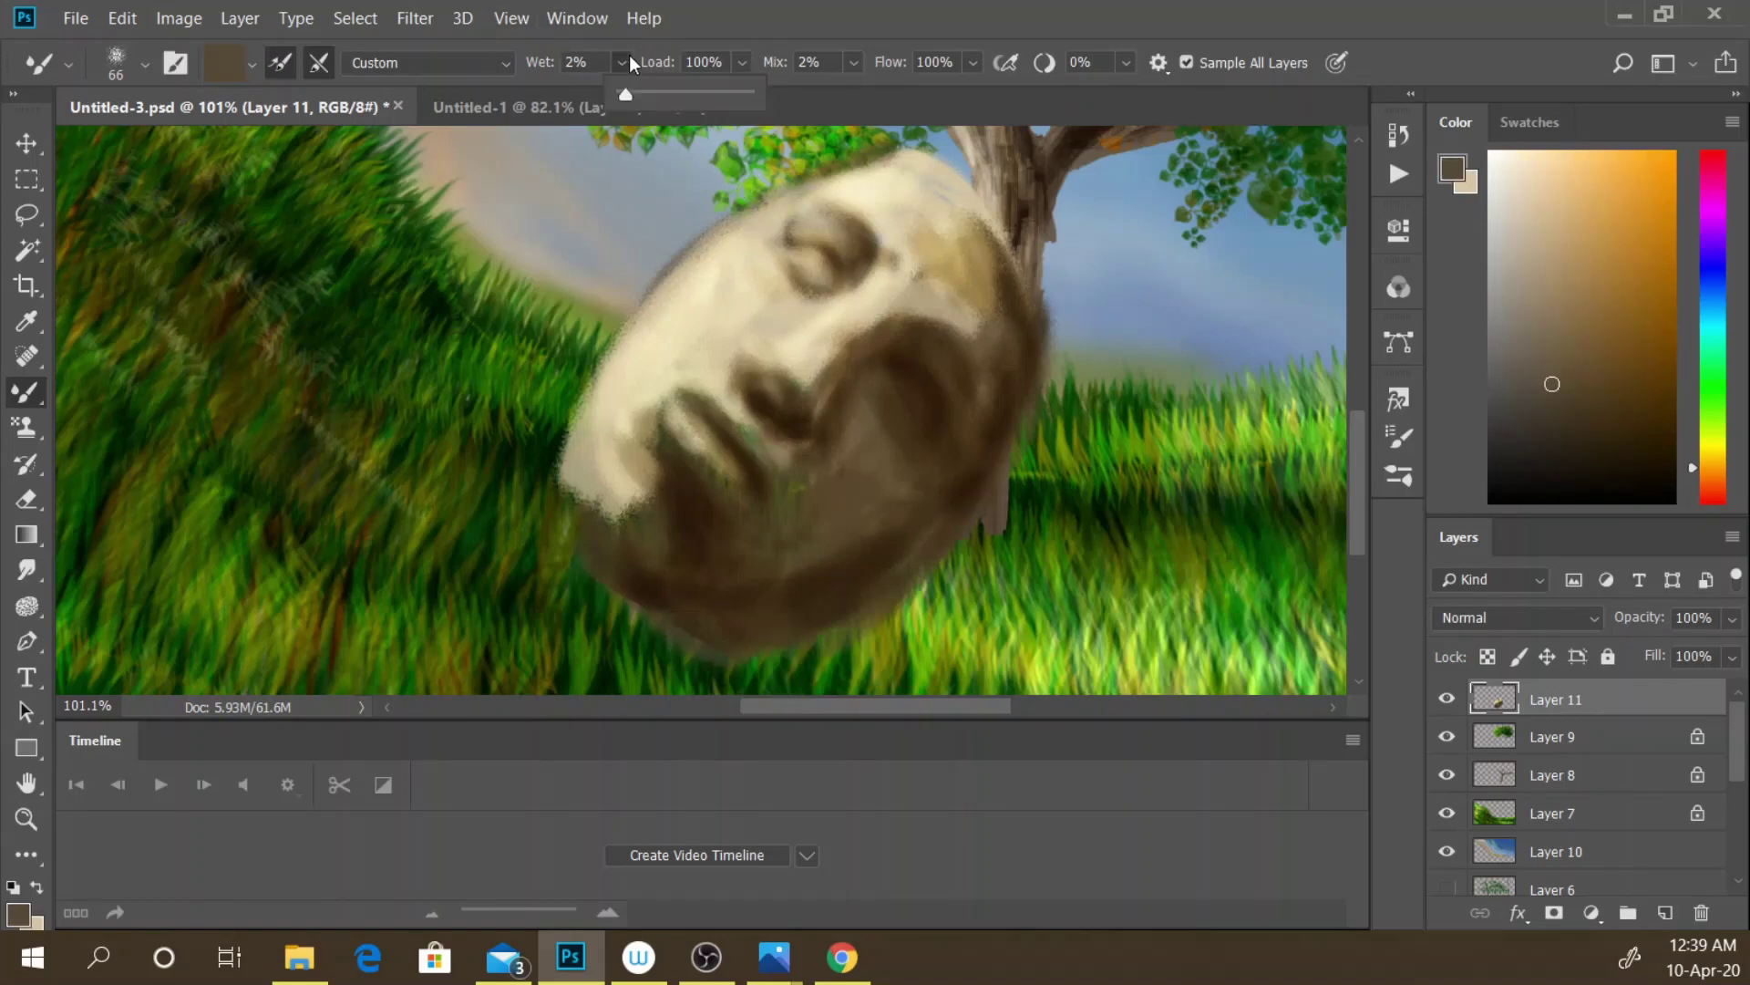
pyautogui.moveTo(625, 95)
pyautogui.mouseDown()
pyautogui.moveTo(736, 117)
pyautogui.moveTo(718, 115)
pyautogui.mouseUp()
pyautogui.click(856, 64)
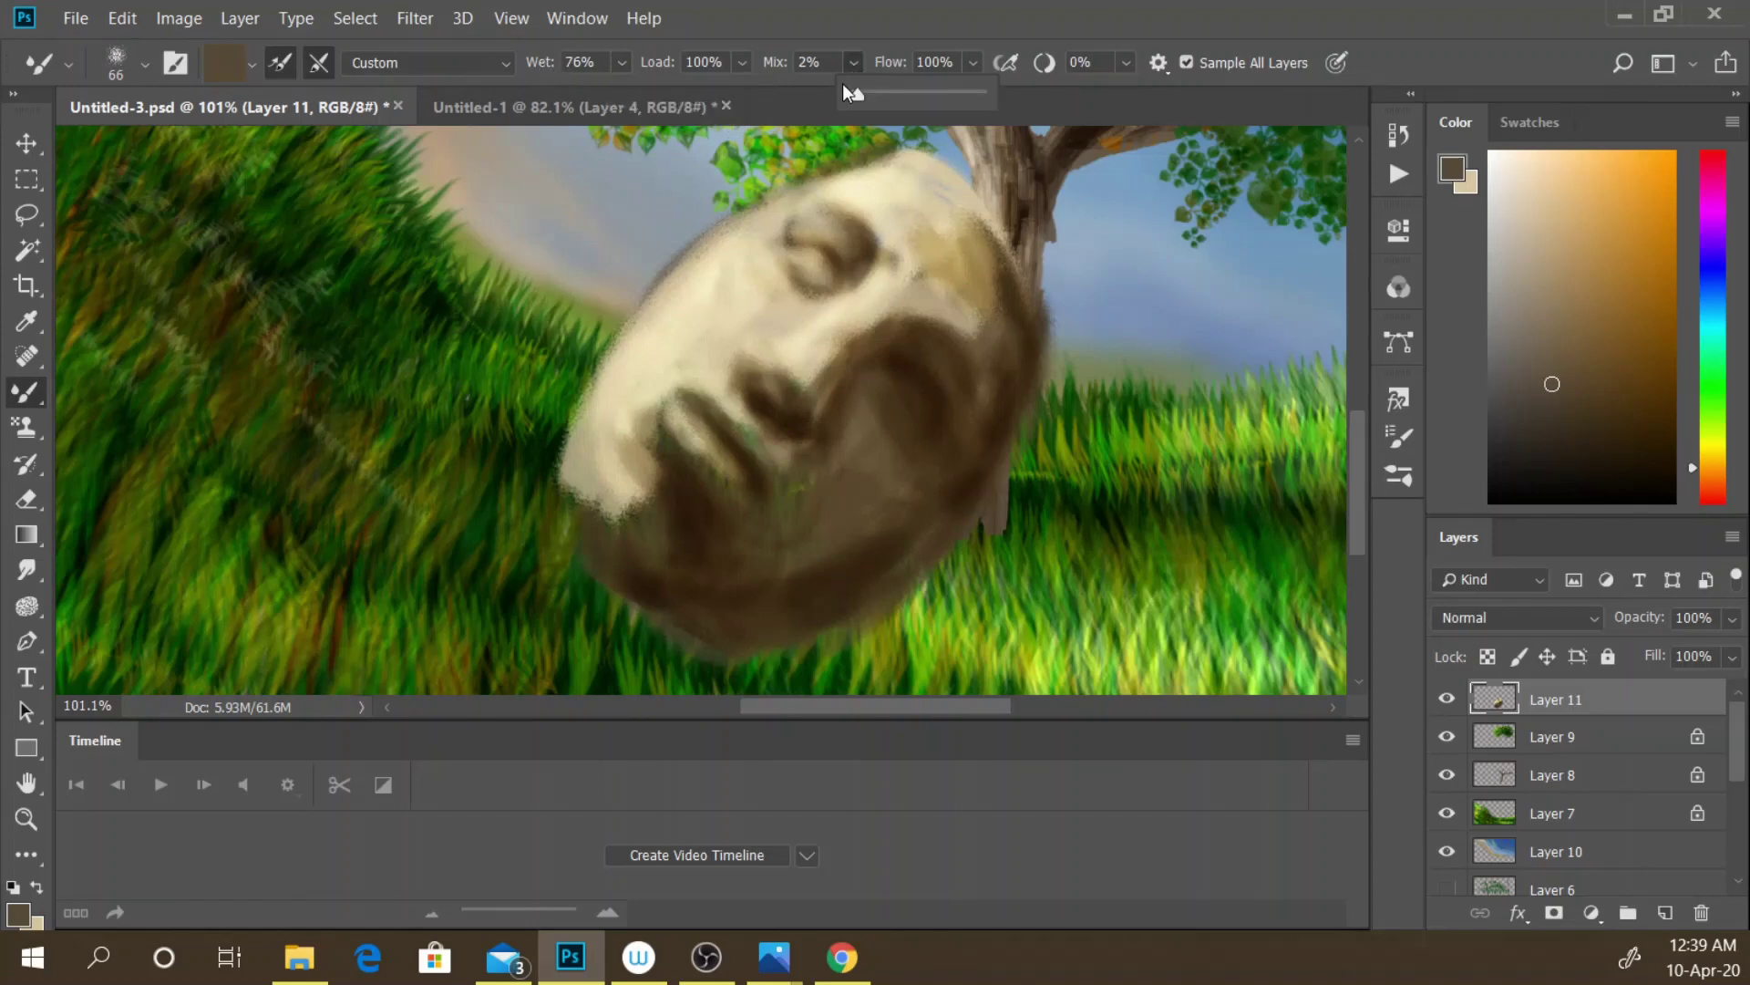
pyautogui.moveTo(847, 93); pyautogui.dragTo(958, 101)
pyautogui.click(870, 24)
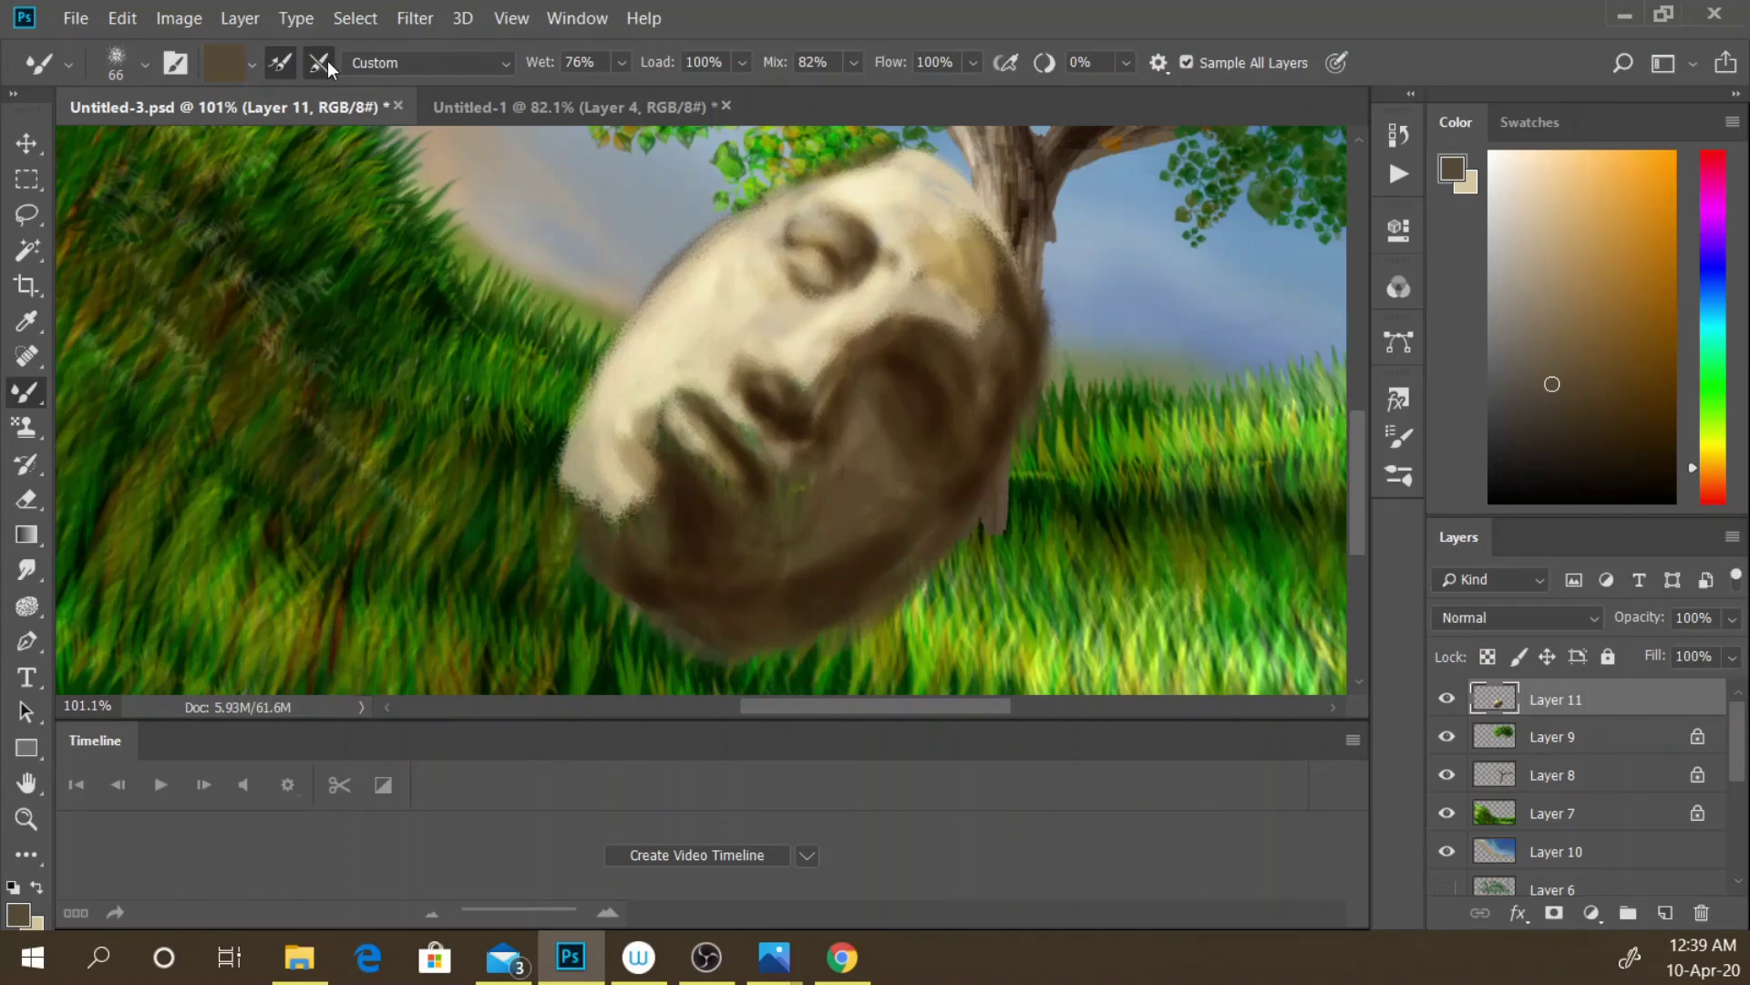
# - Empty the brush, turn off auto-clean, and blend the face's edge into the tree trunk
pyautogui.click(277, 66)
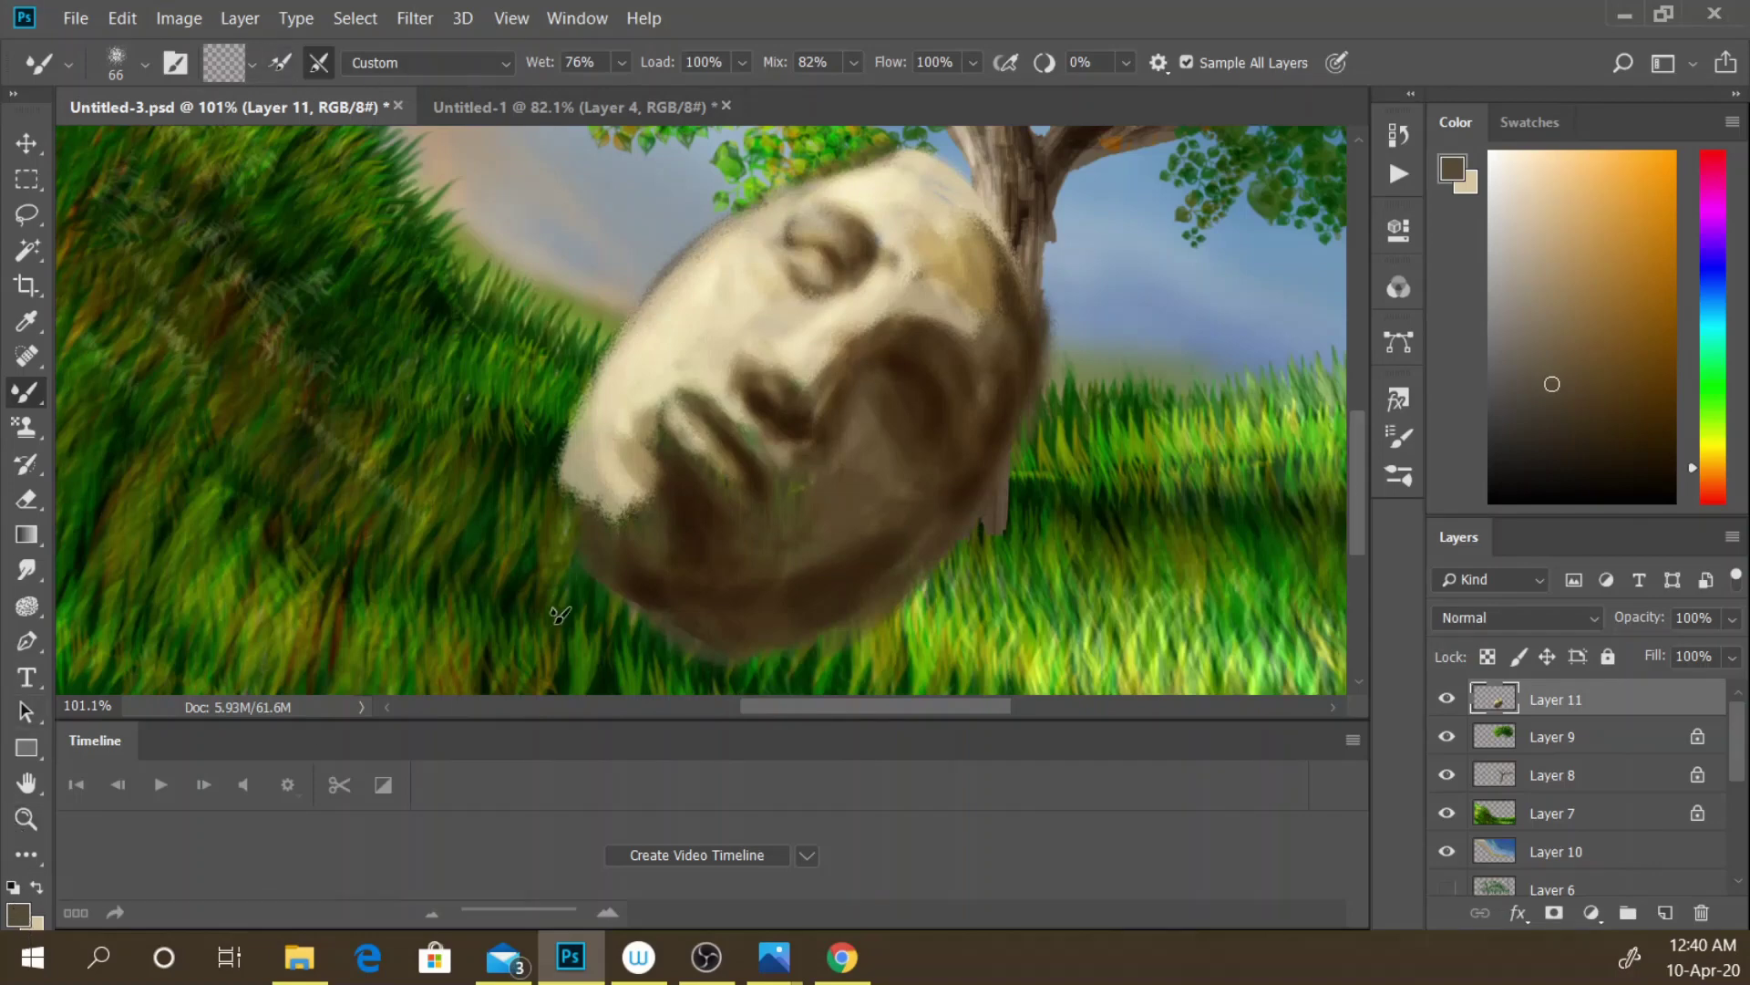
pyautogui.click(315, 65)
pyautogui.click(318, 64)
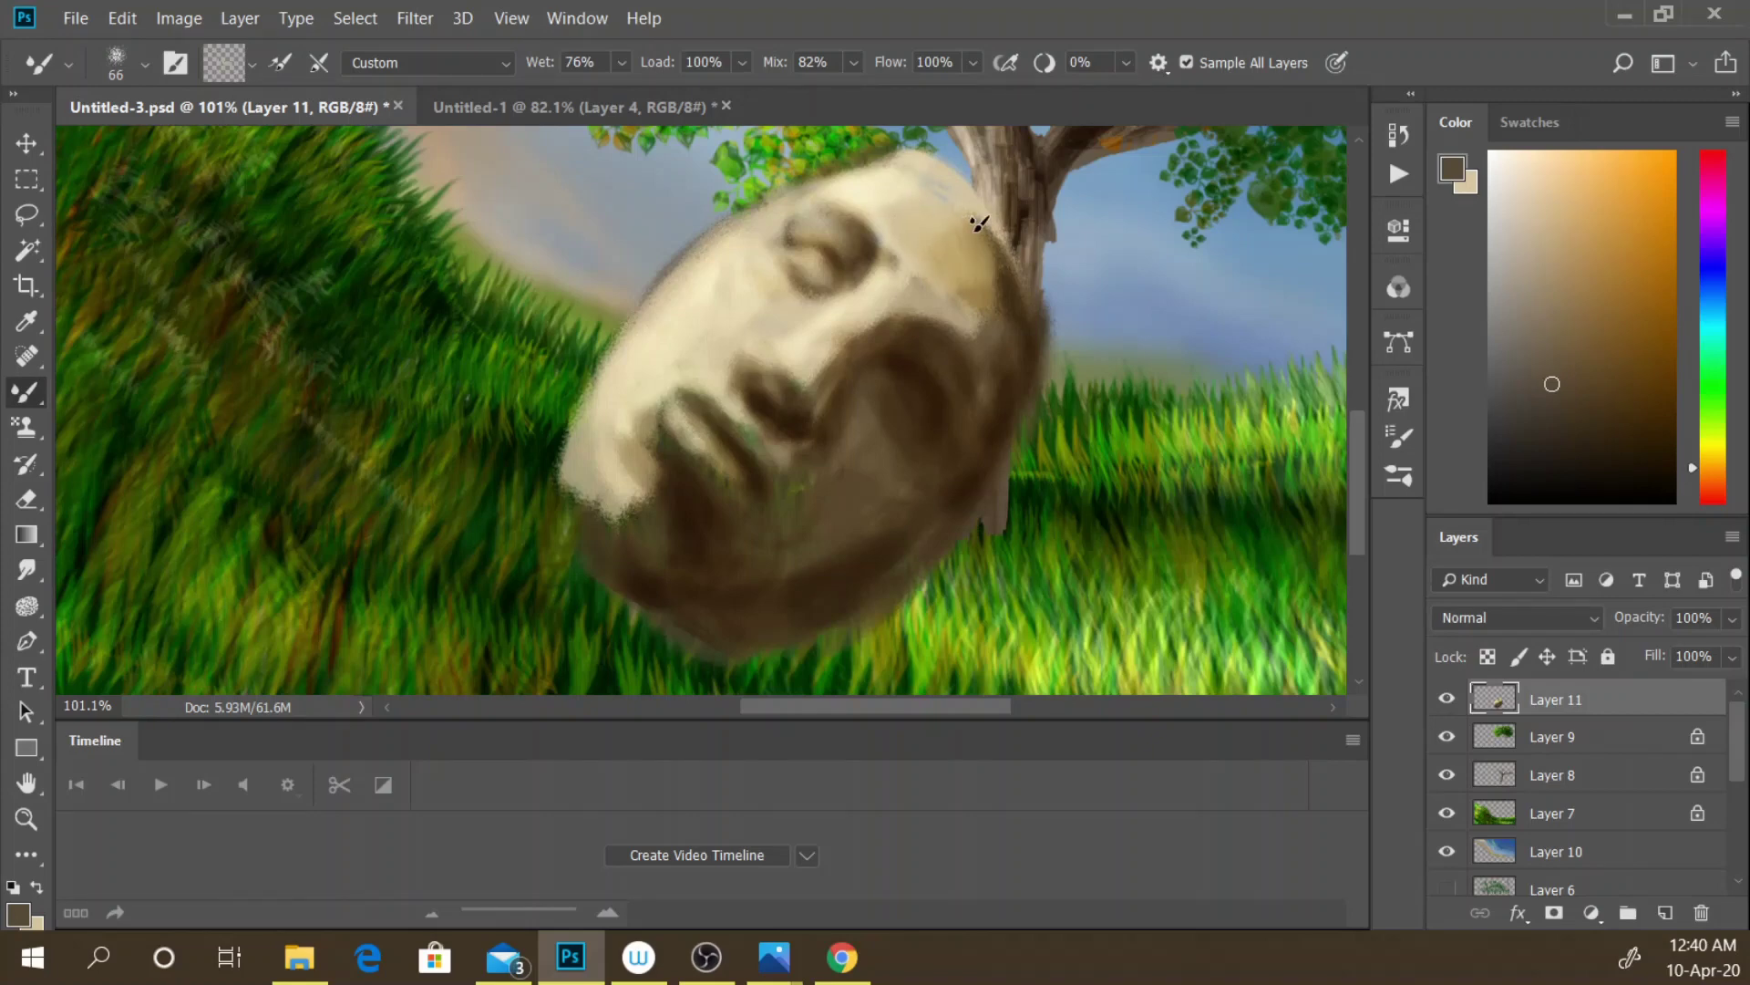
pyautogui.moveTo(977, 223); pyautogui.dragTo(992, 262)
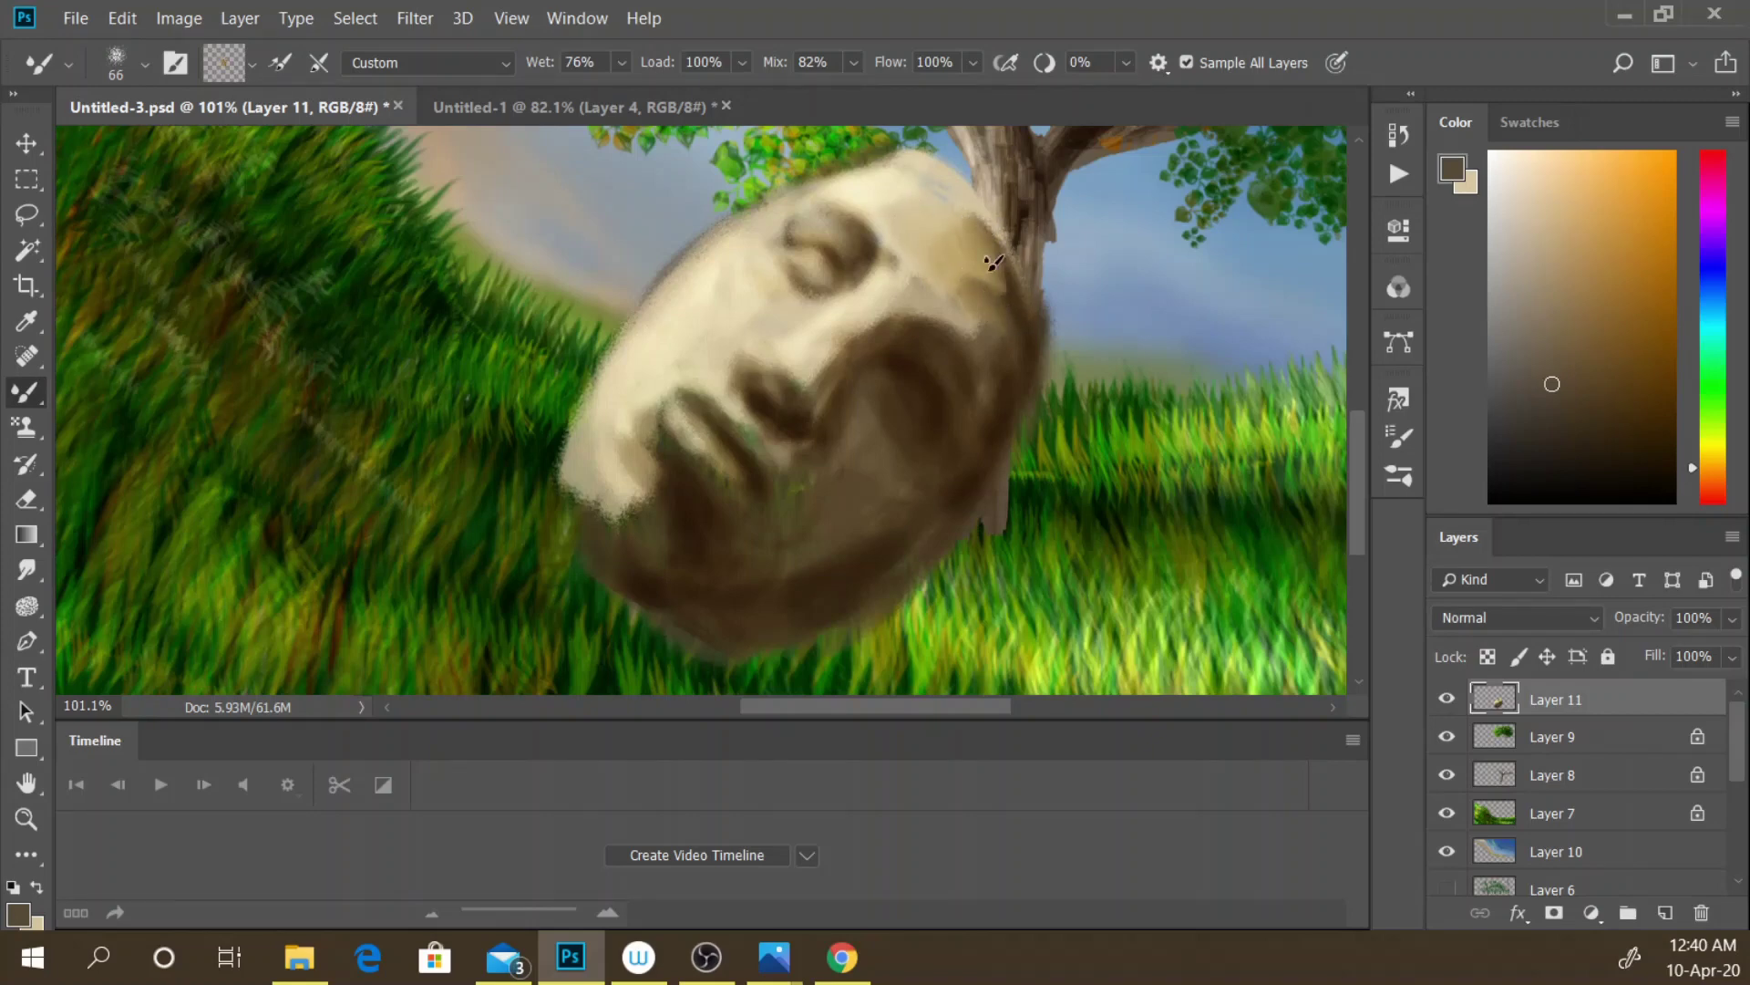
# - Enlarge the brush to 111 px and smear sampled beige over the dark forehead by the trunk
pyautogui.click(146, 64)
pyautogui.moveTo(245, 142); pyautogui.dragTo(264, 142)
pyautogui.click(899, 46)
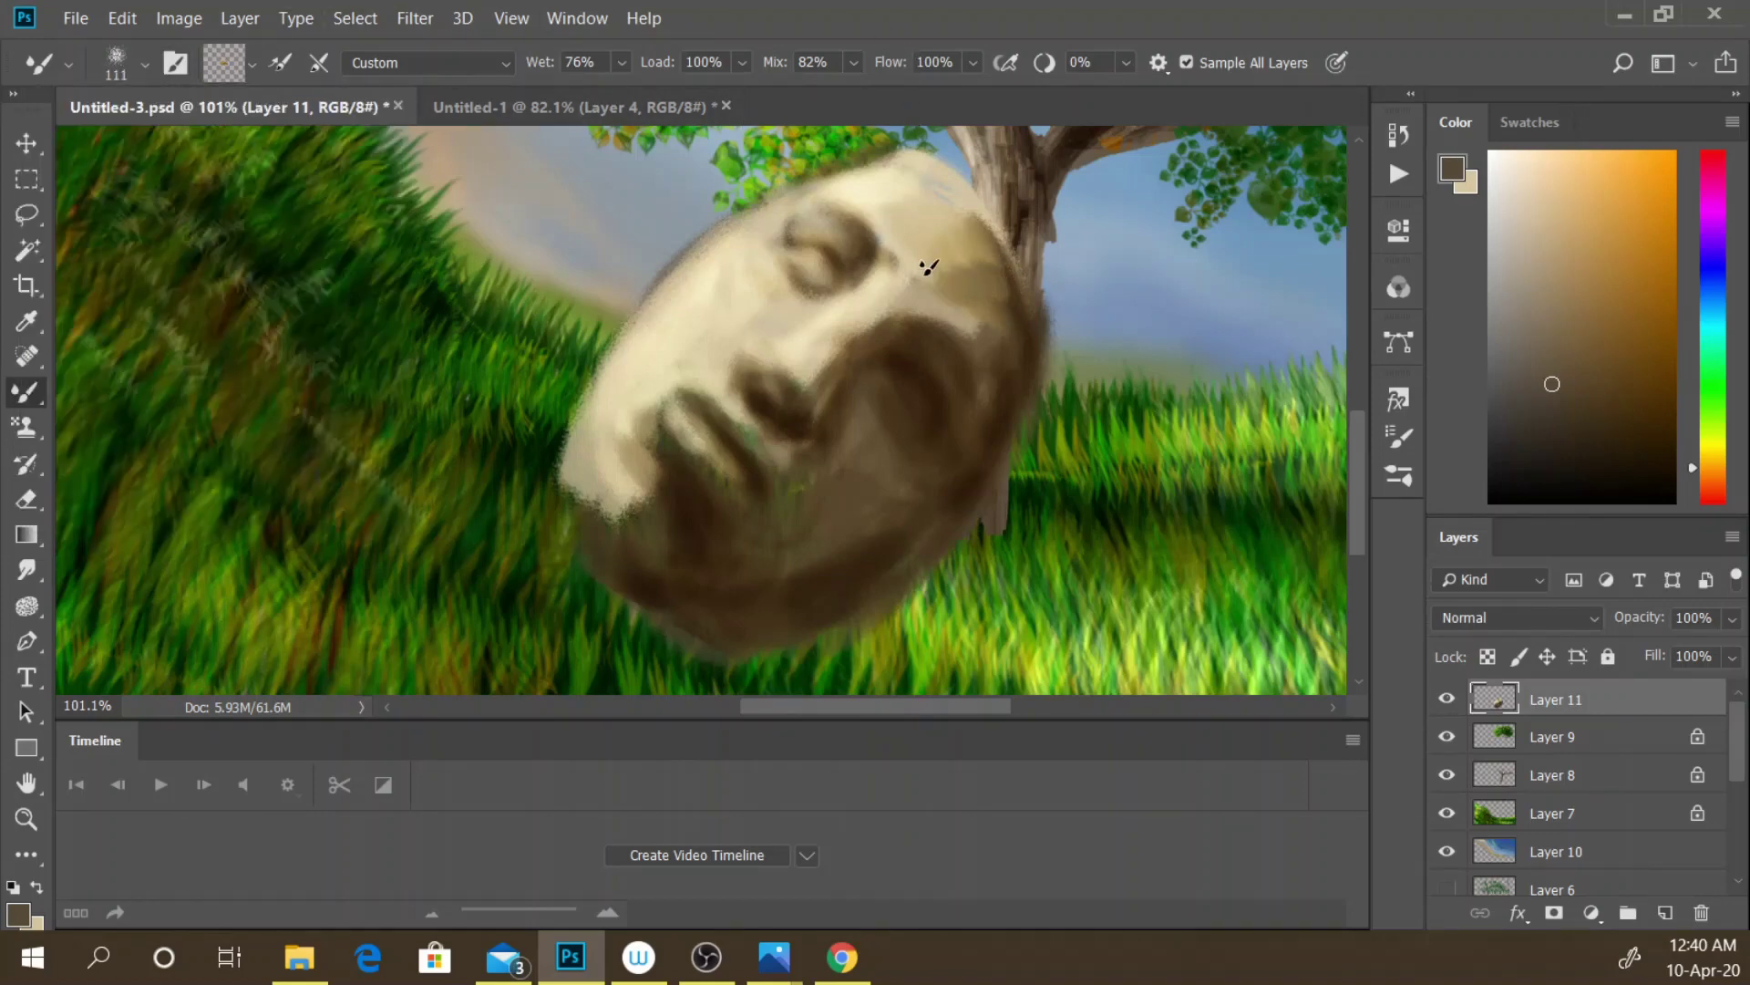
pyautogui.keyDown('alt'); pyautogui.click(952, 264); pyautogui.keyUp('alt')
pyautogui.moveTo(989, 258)
pyautogui.mouseDown()
pyautogui.moveTo(964, 226)
pyautogui.moveTo(923, 264)
pyautogui.moveTo(891, 262)
pyautogui.moveTo(881, 295)
pyautogui.mouseUp()
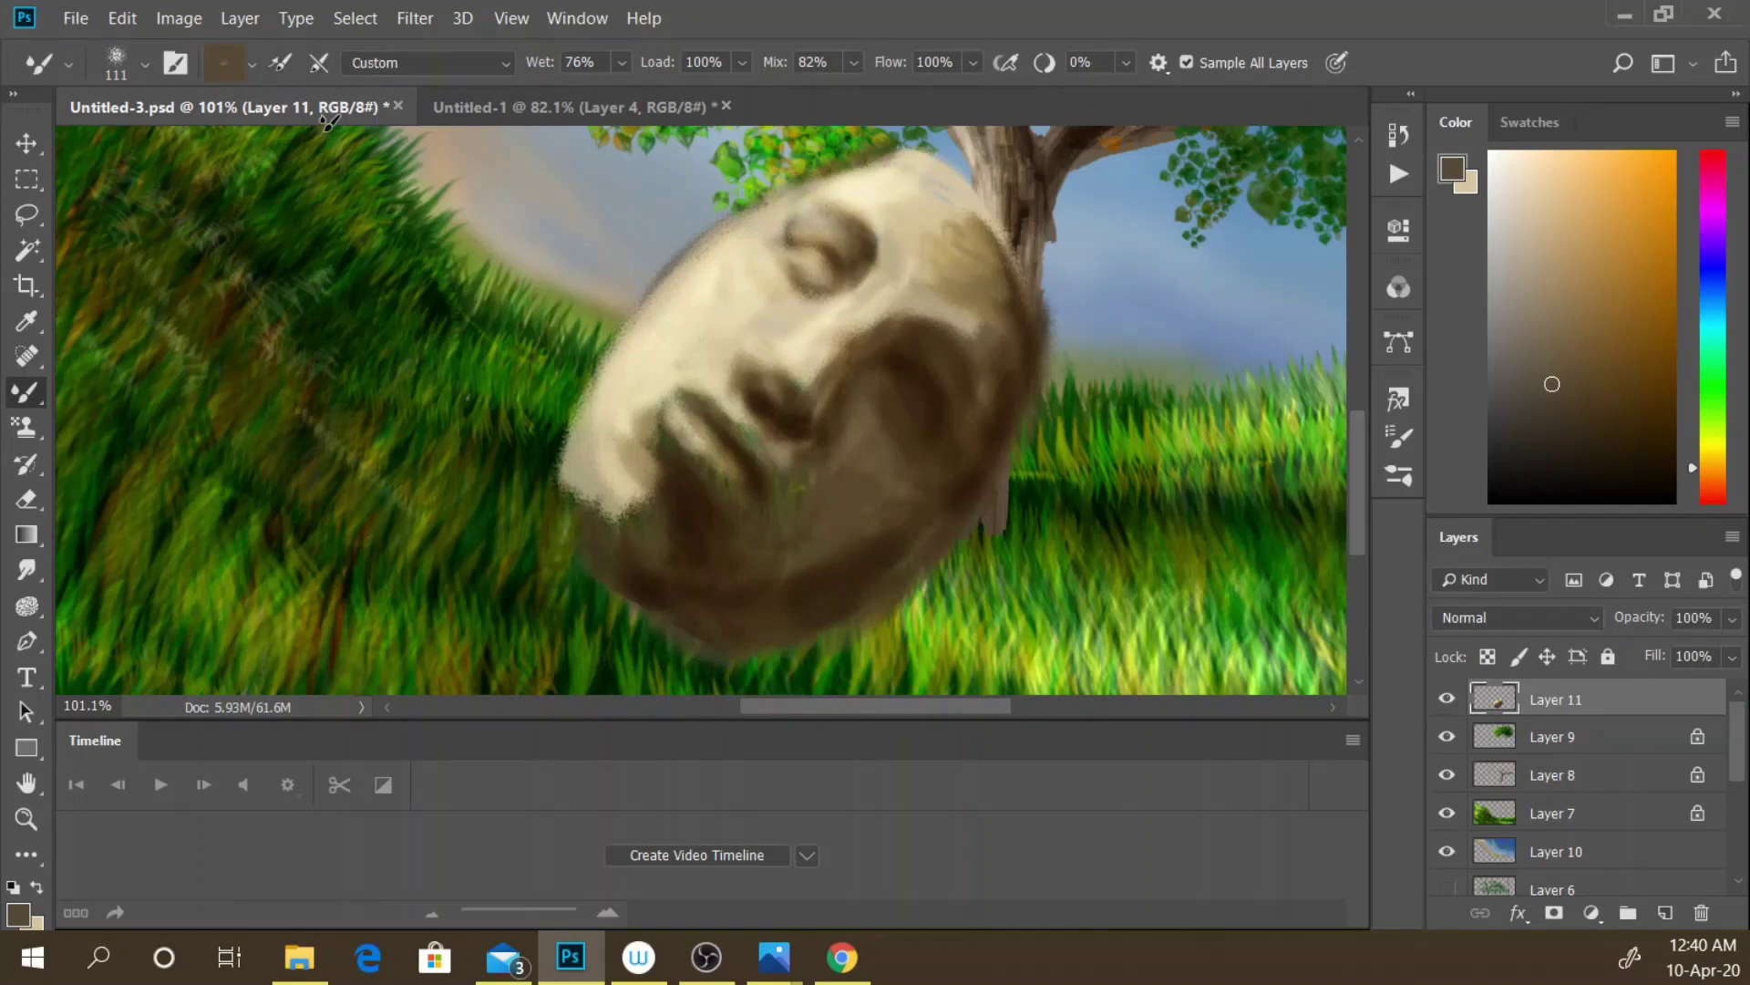
# - Clean the brush, then smudge light paint across the forehead and right cheek
pyautogui.click(319, 64)
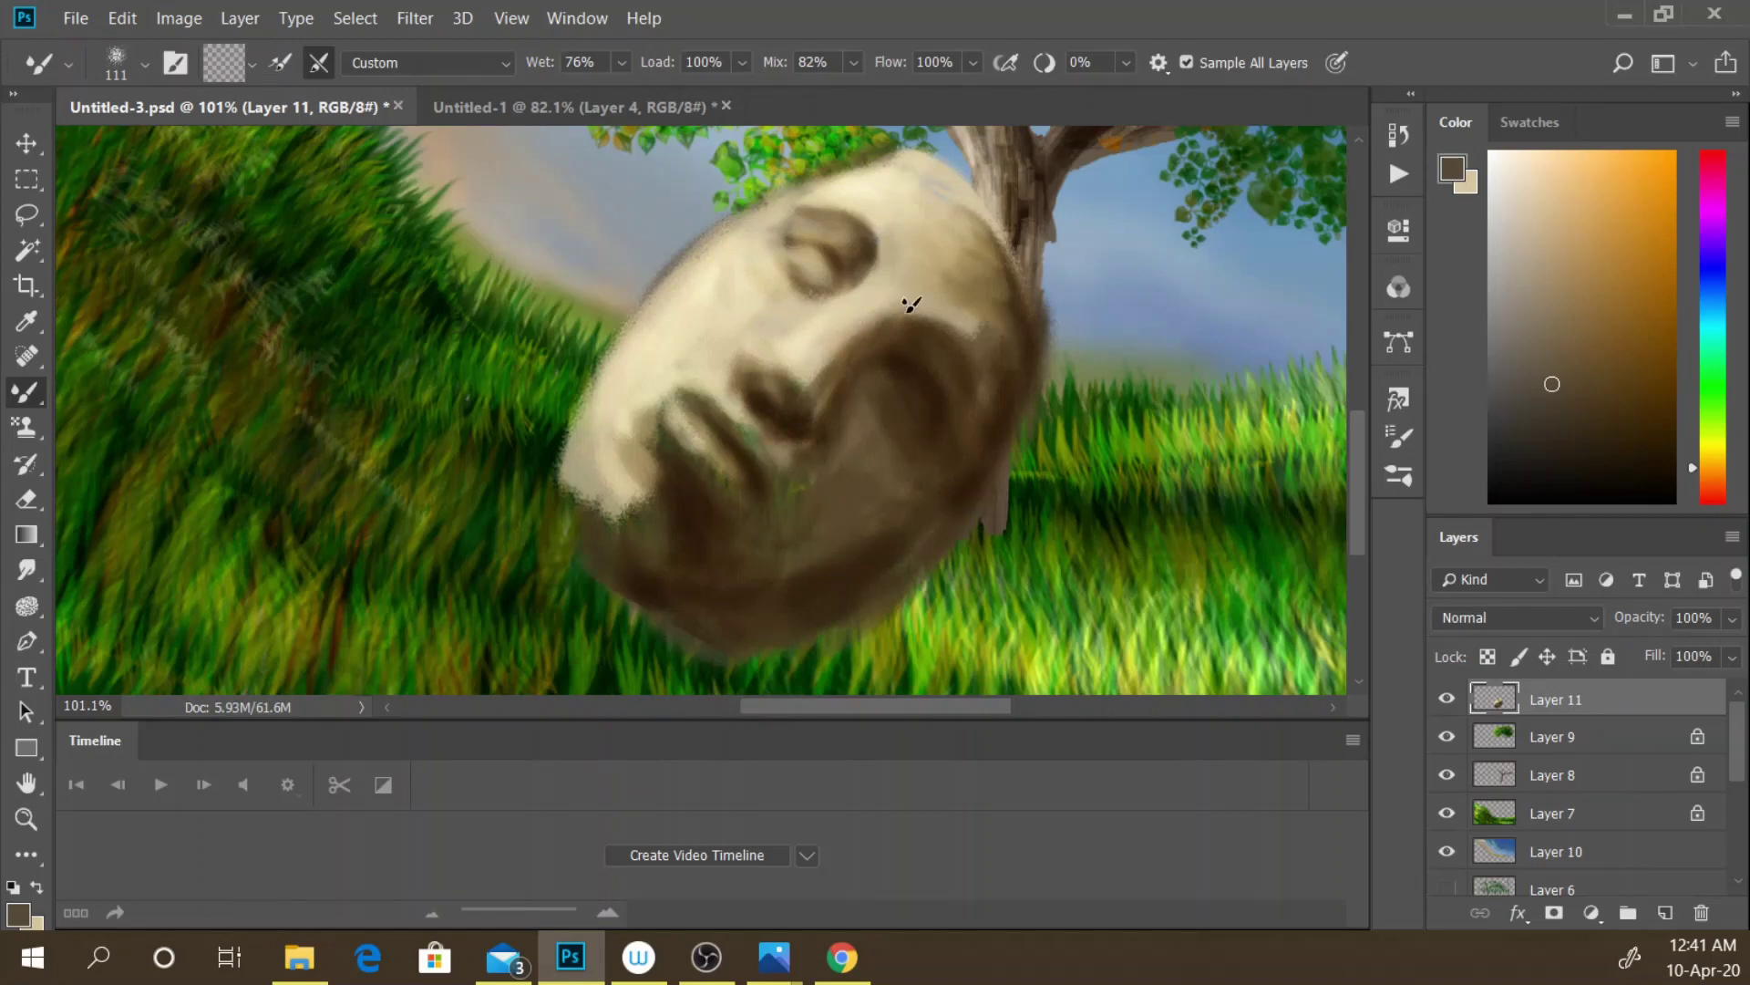
pyautogui.click(319, 62)
pyautogui.moveTo(718, 308); pyautogui.dragTo(735, 272)
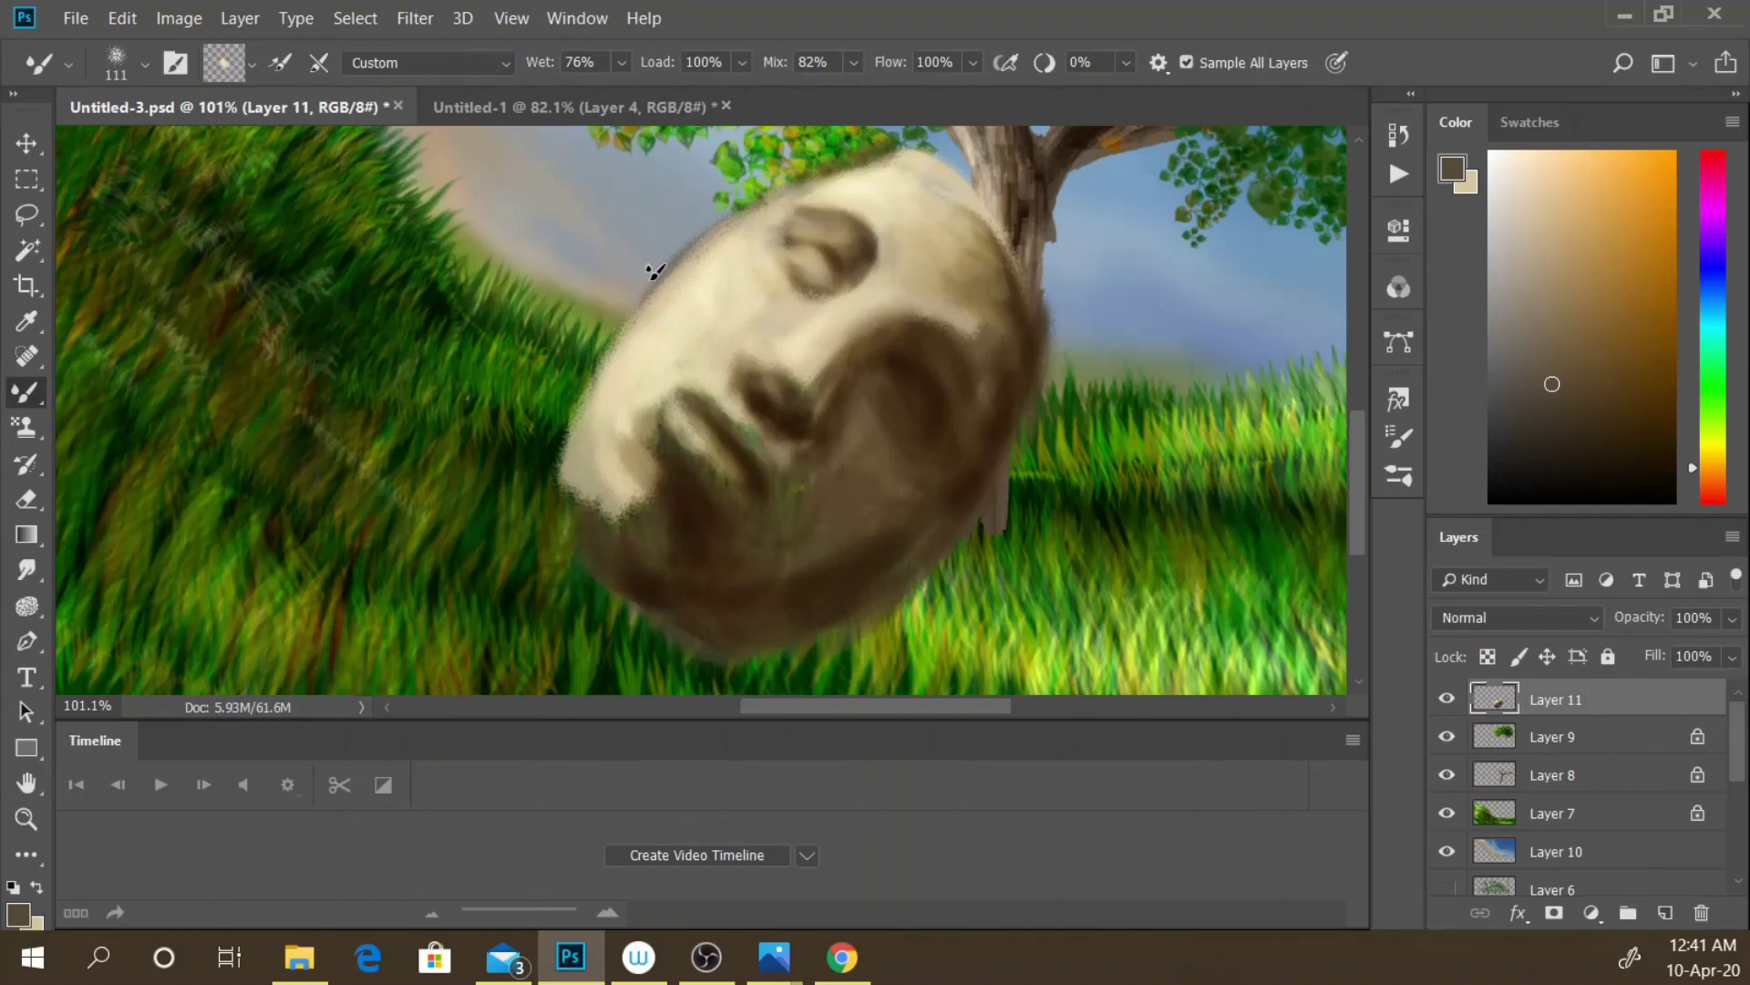
pyautogui.moveTo(861, 442); pyautogui.dragTo(898, 453)
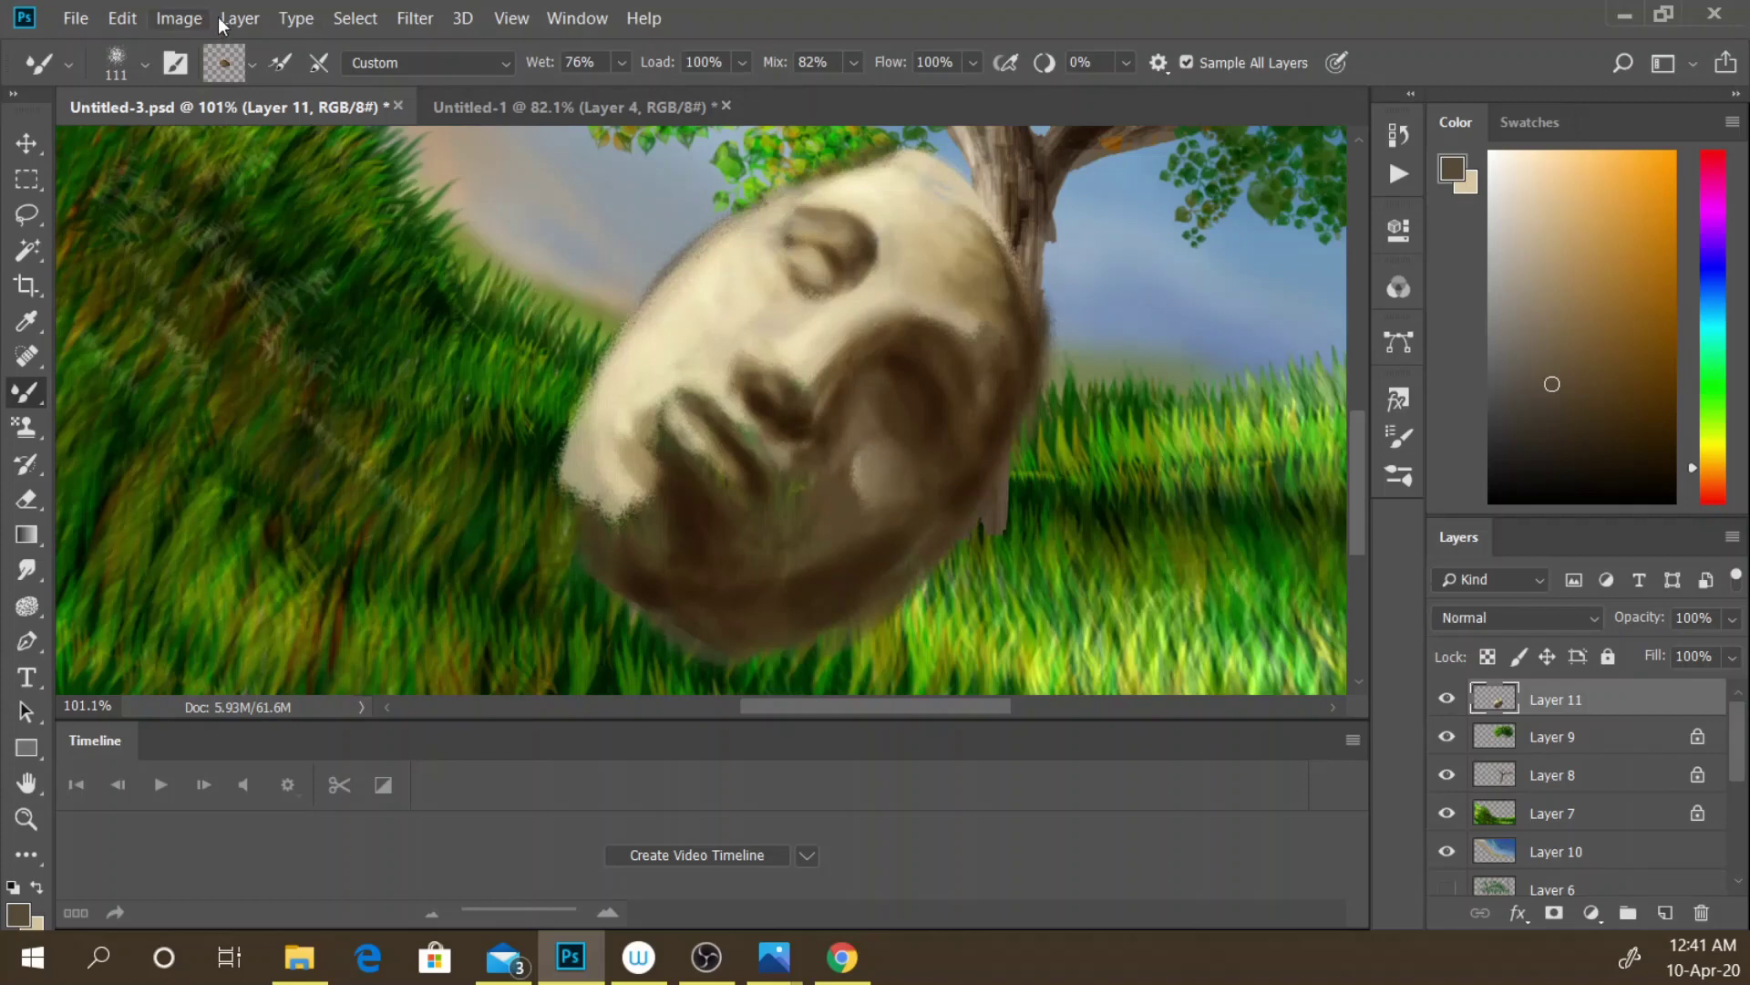
pyautogui.moveTo(725, 273); pyautogui.dragTo(680, 368)
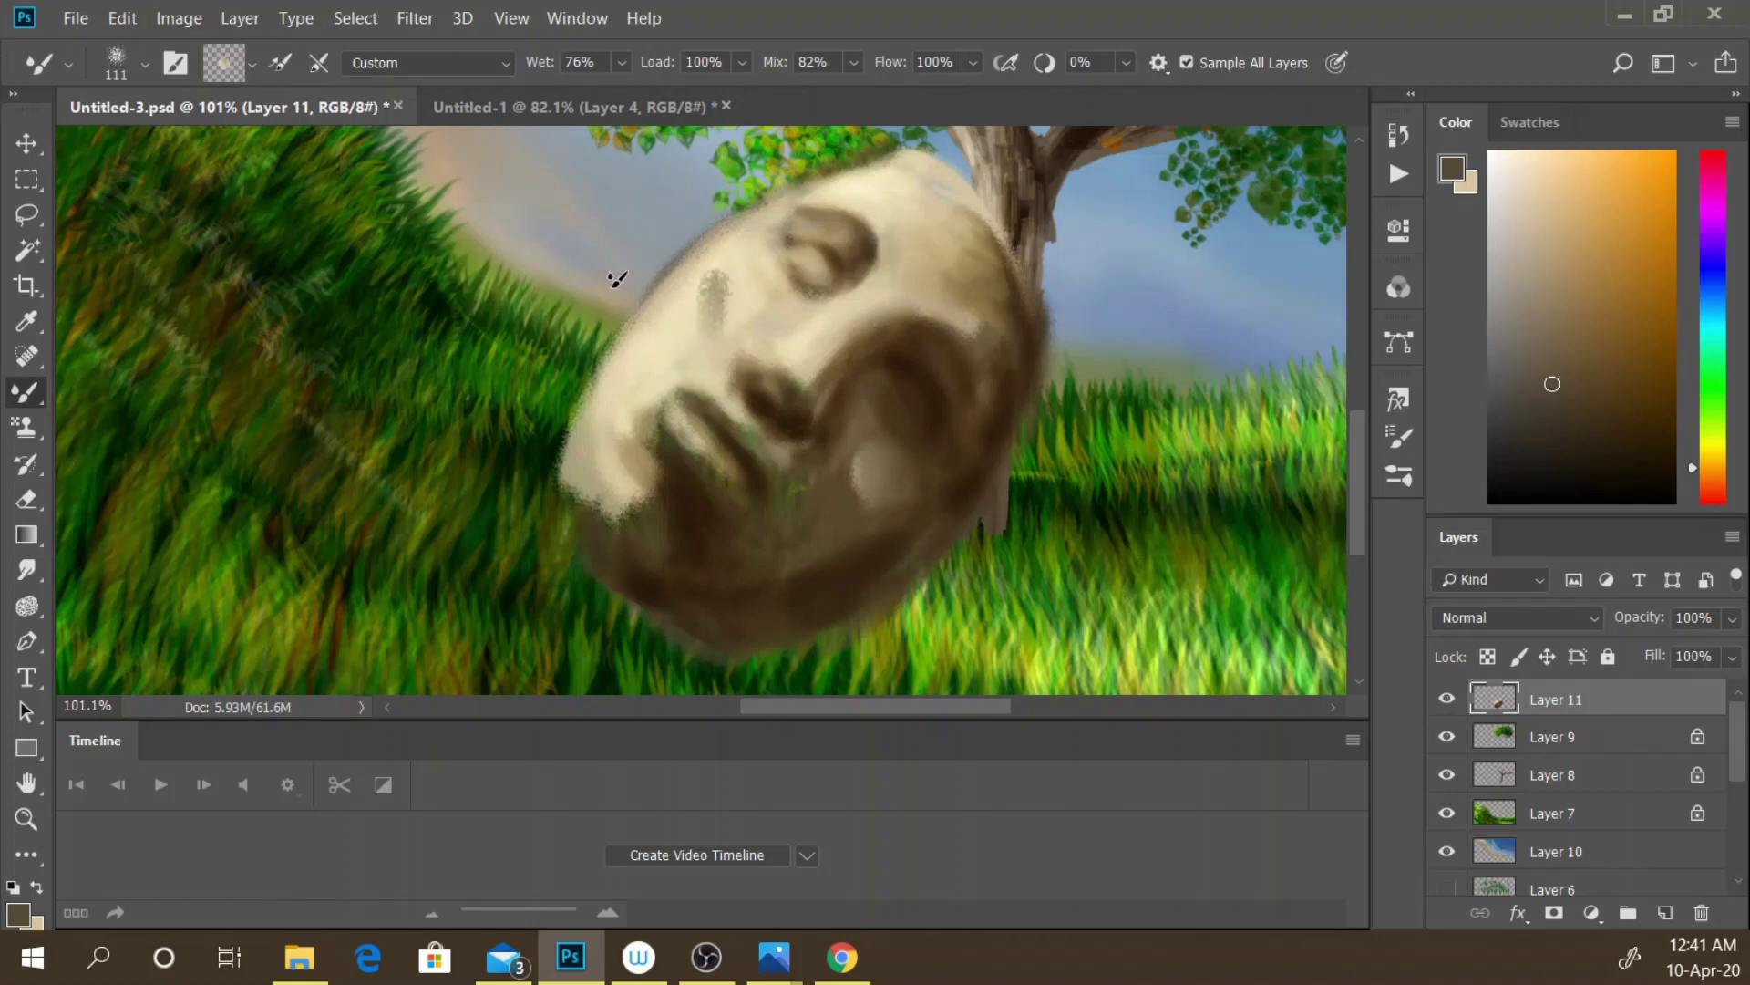
# - Undo the extra forehead smudge, clean the brush, and blend the light patch on the cheek
pyautogui.click(126, 20)
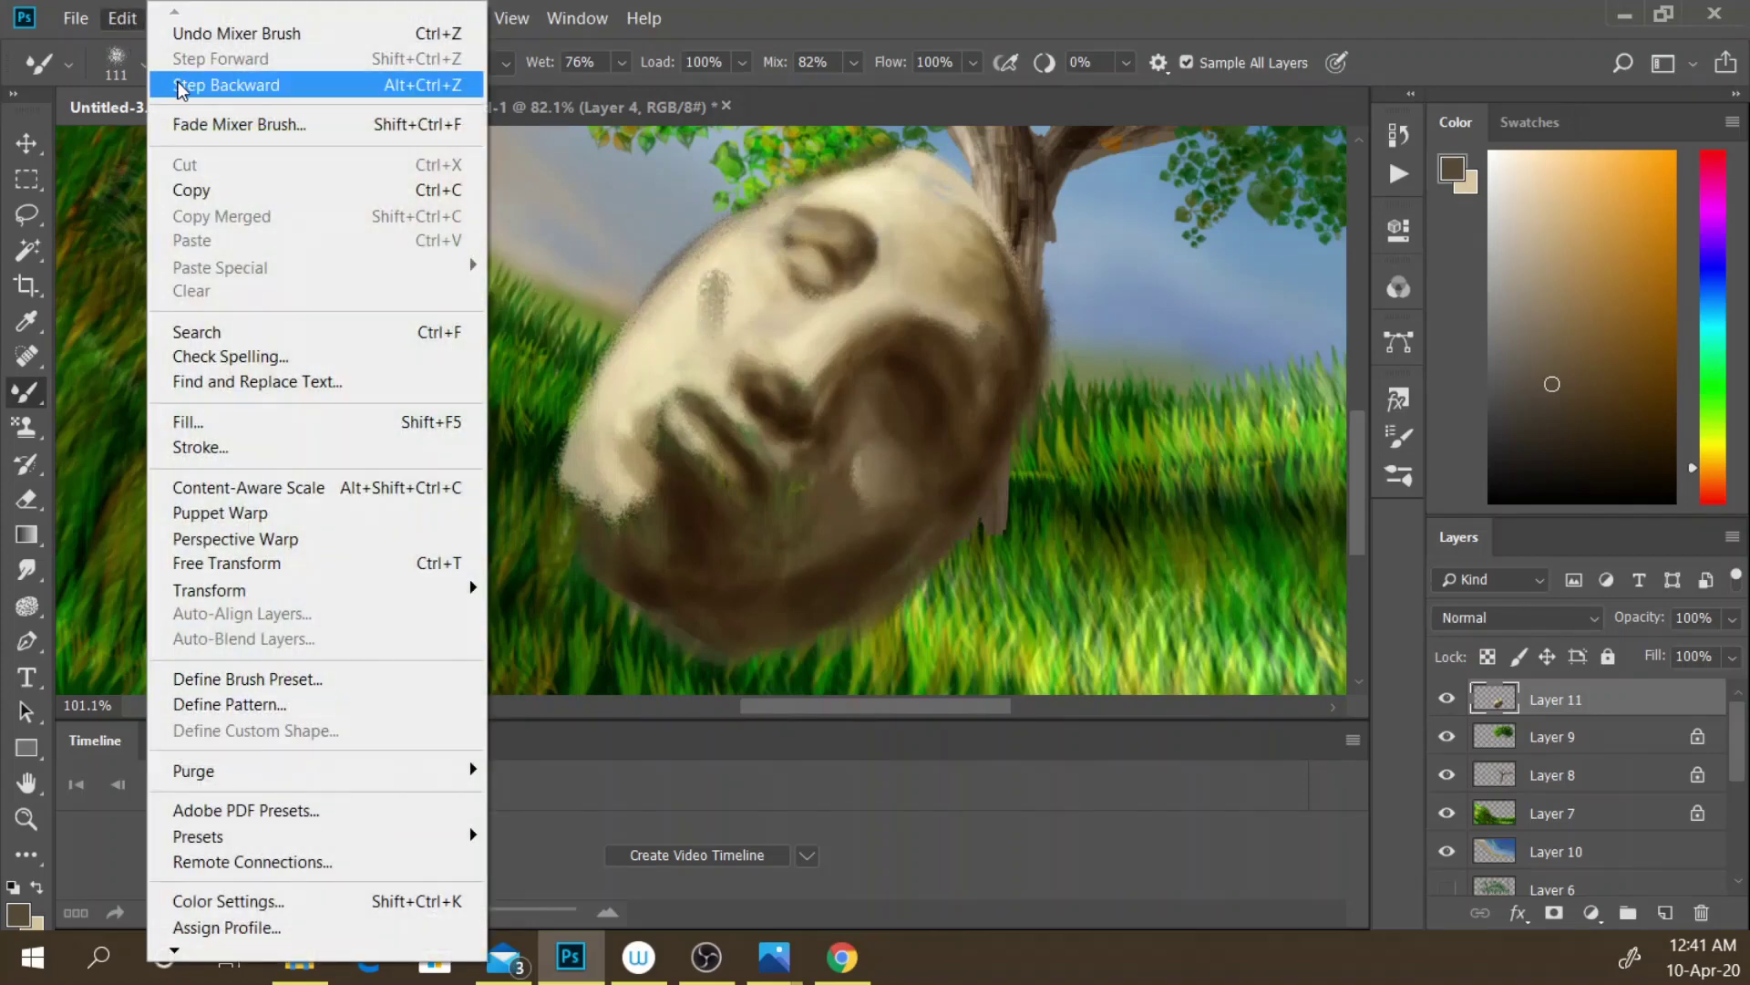
pyautogui.click(178, 86)
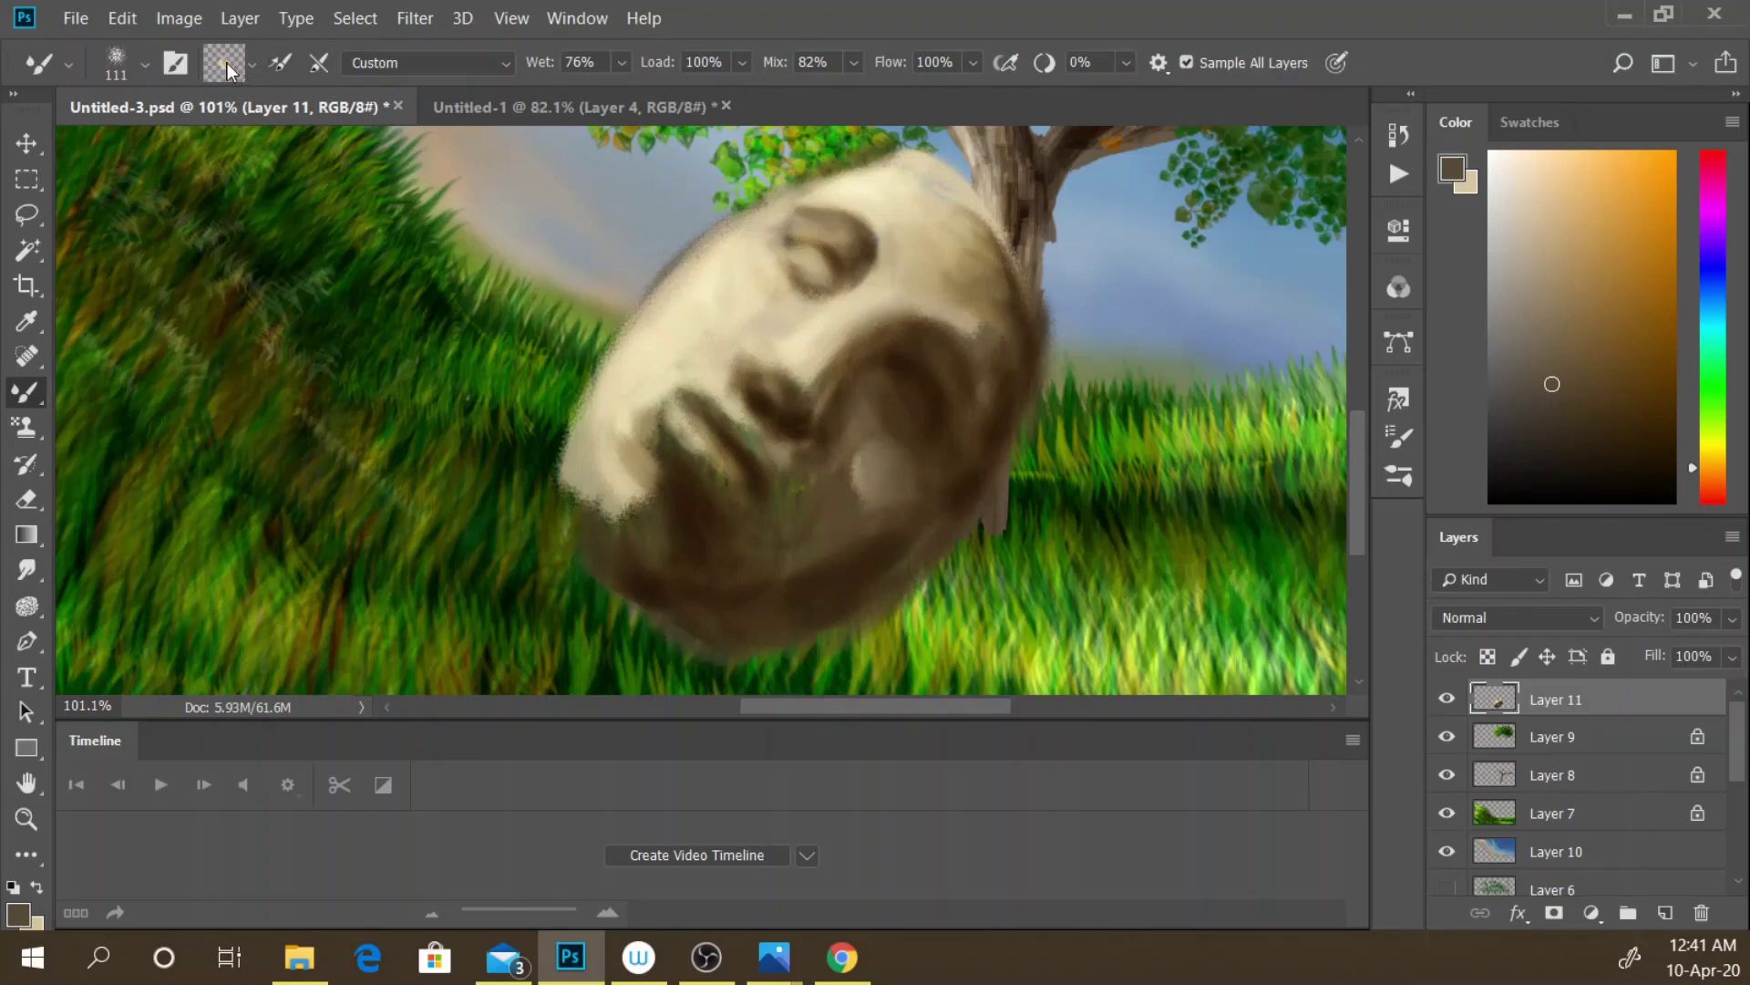
pyautogui.click(320, 62)
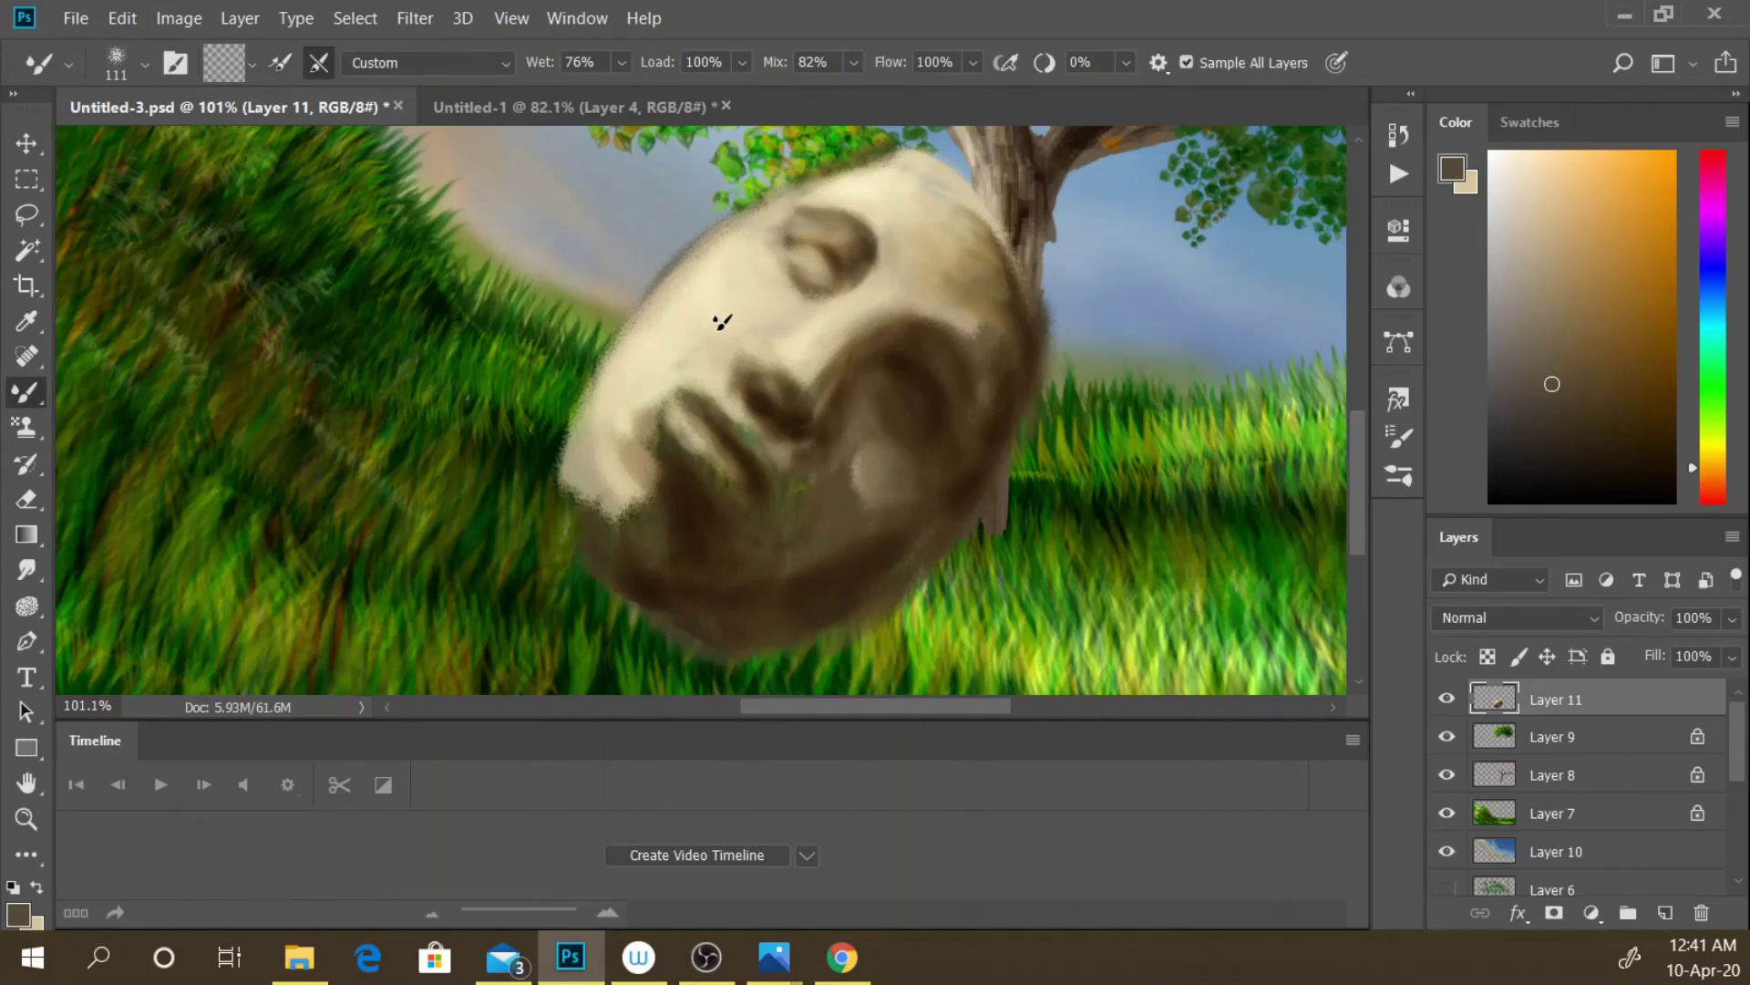
pyautogui.click(279, 68)
pyautogui.click(279, 68)
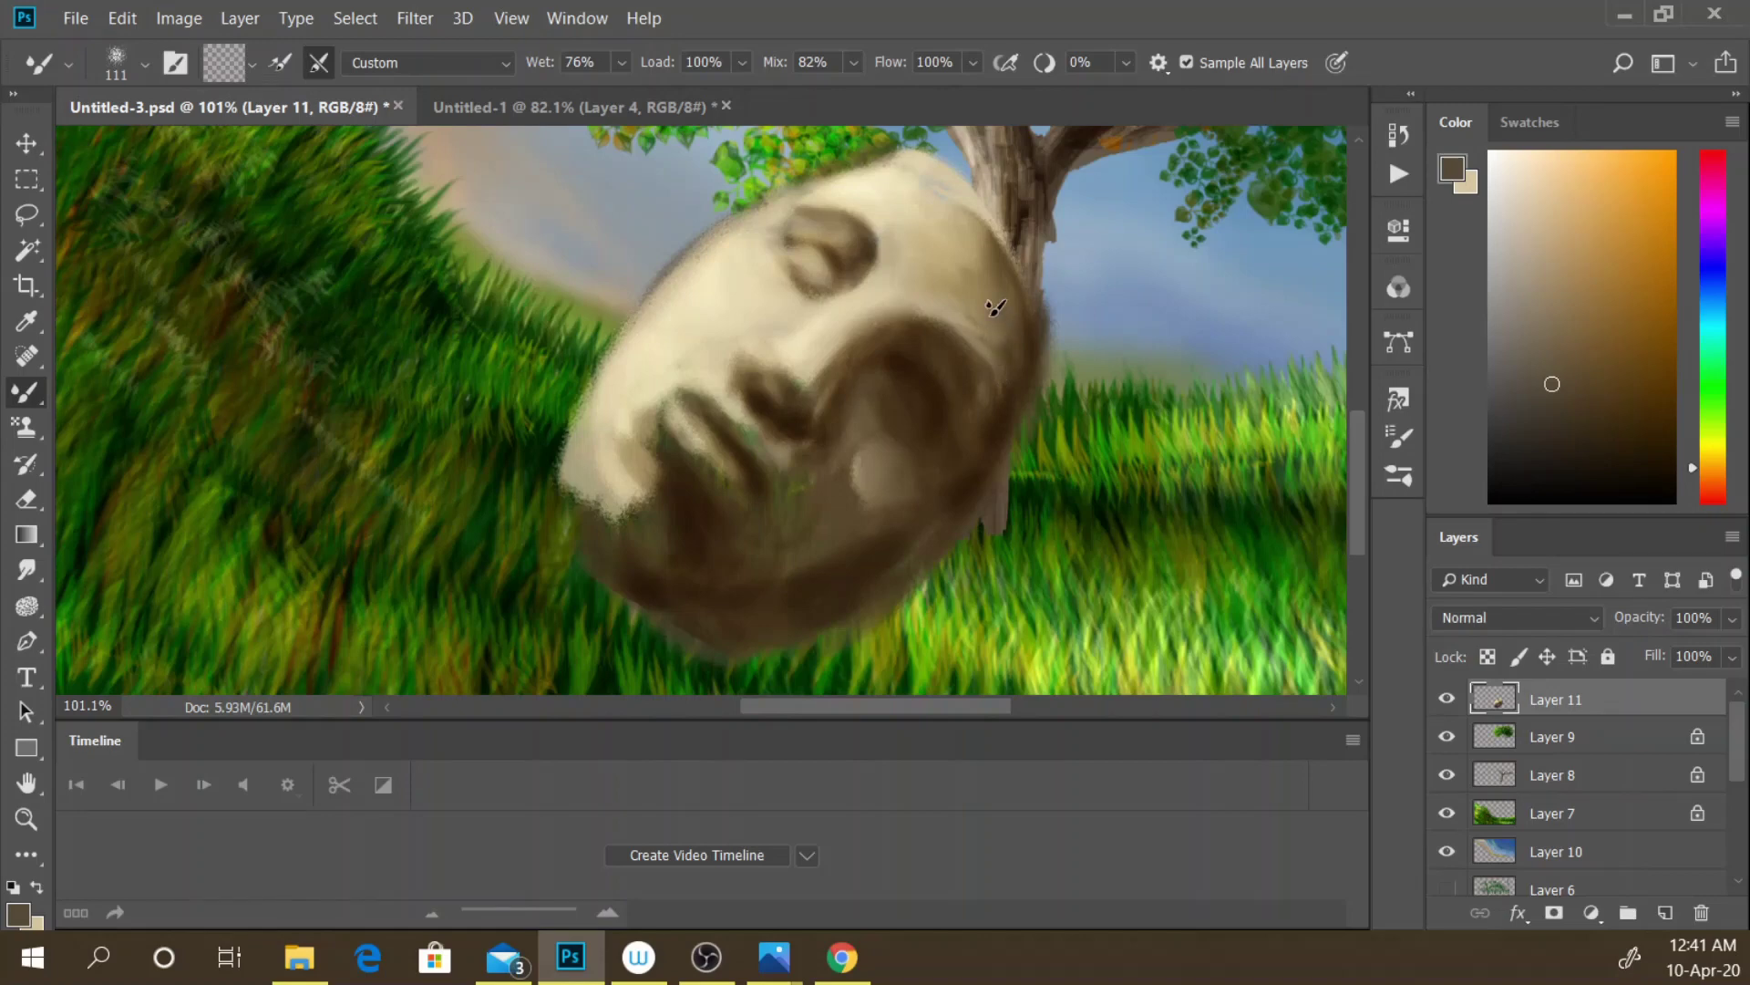
pyautogui.moveTo(878, 427)
pyautogui.mouseDown()
pyautogui.moveTo(832, 457)
pyautogui.moveTo(865, 485)
pyautogui.moveTo(833, 454)
pyautogui.mouseUp()
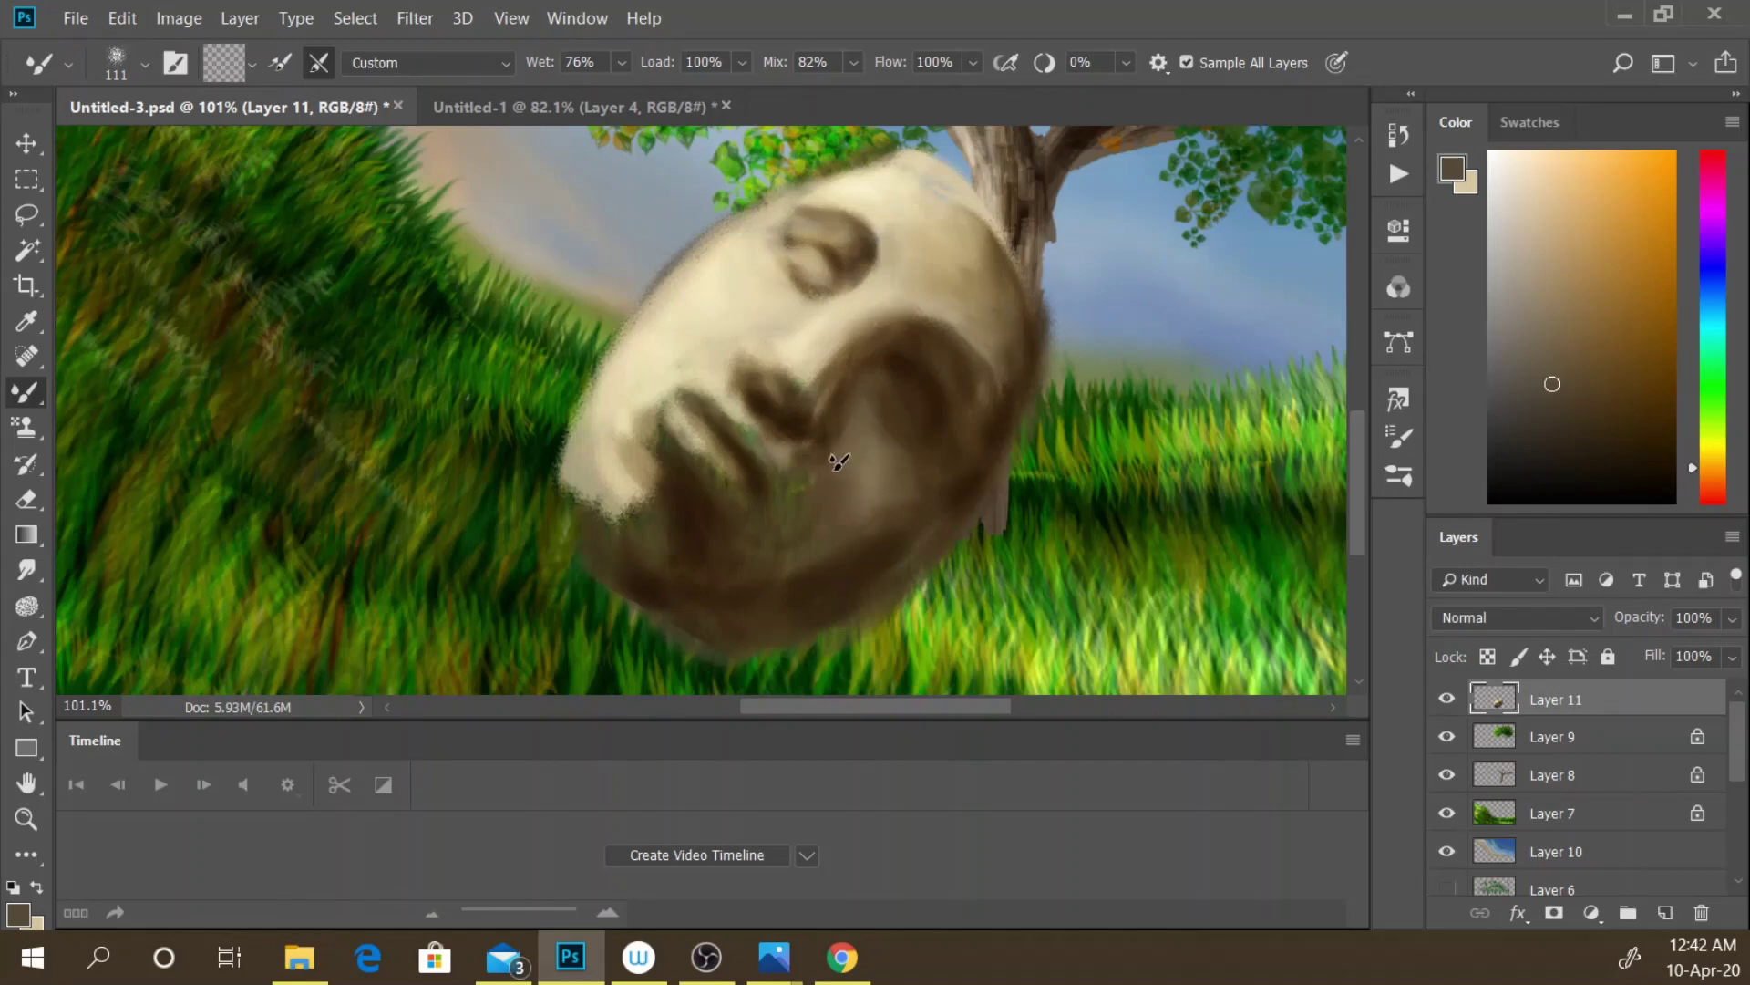
# - With reload after each stroke, extend the nose shadow upward and darken the right temple
pyautogui.click(286, 69)
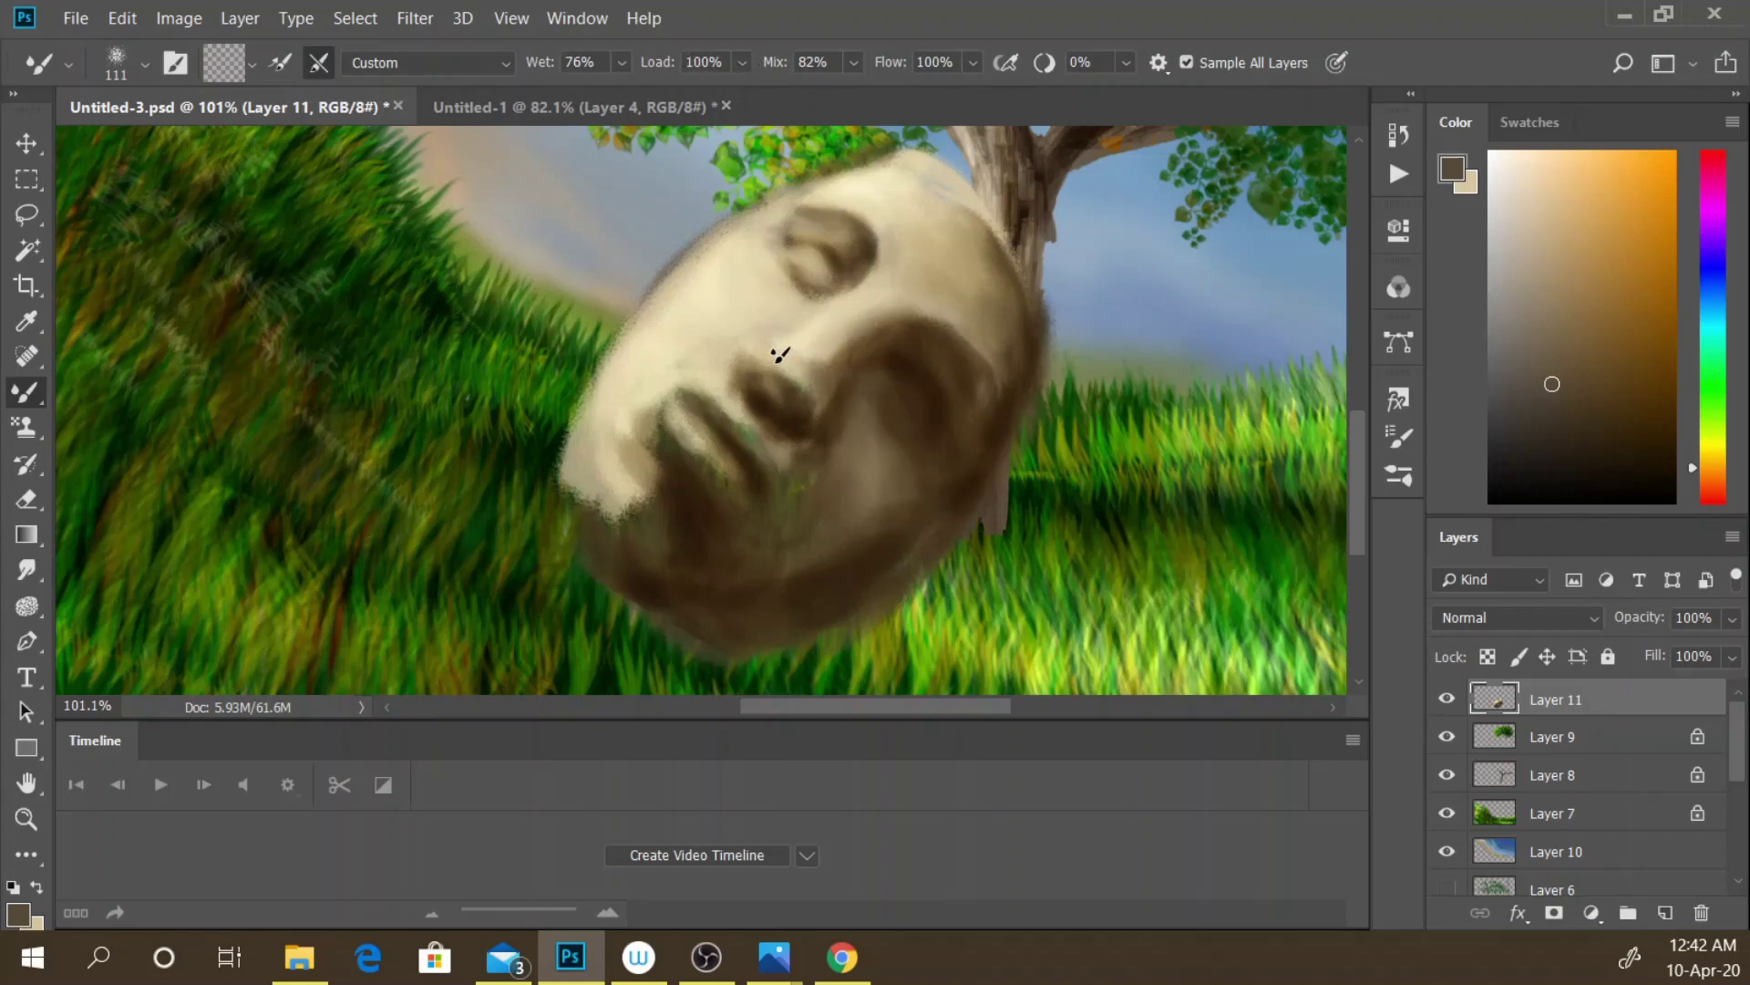
pyautogui.moveTo(762, 374); pyautogui.dragTo(740, 340)
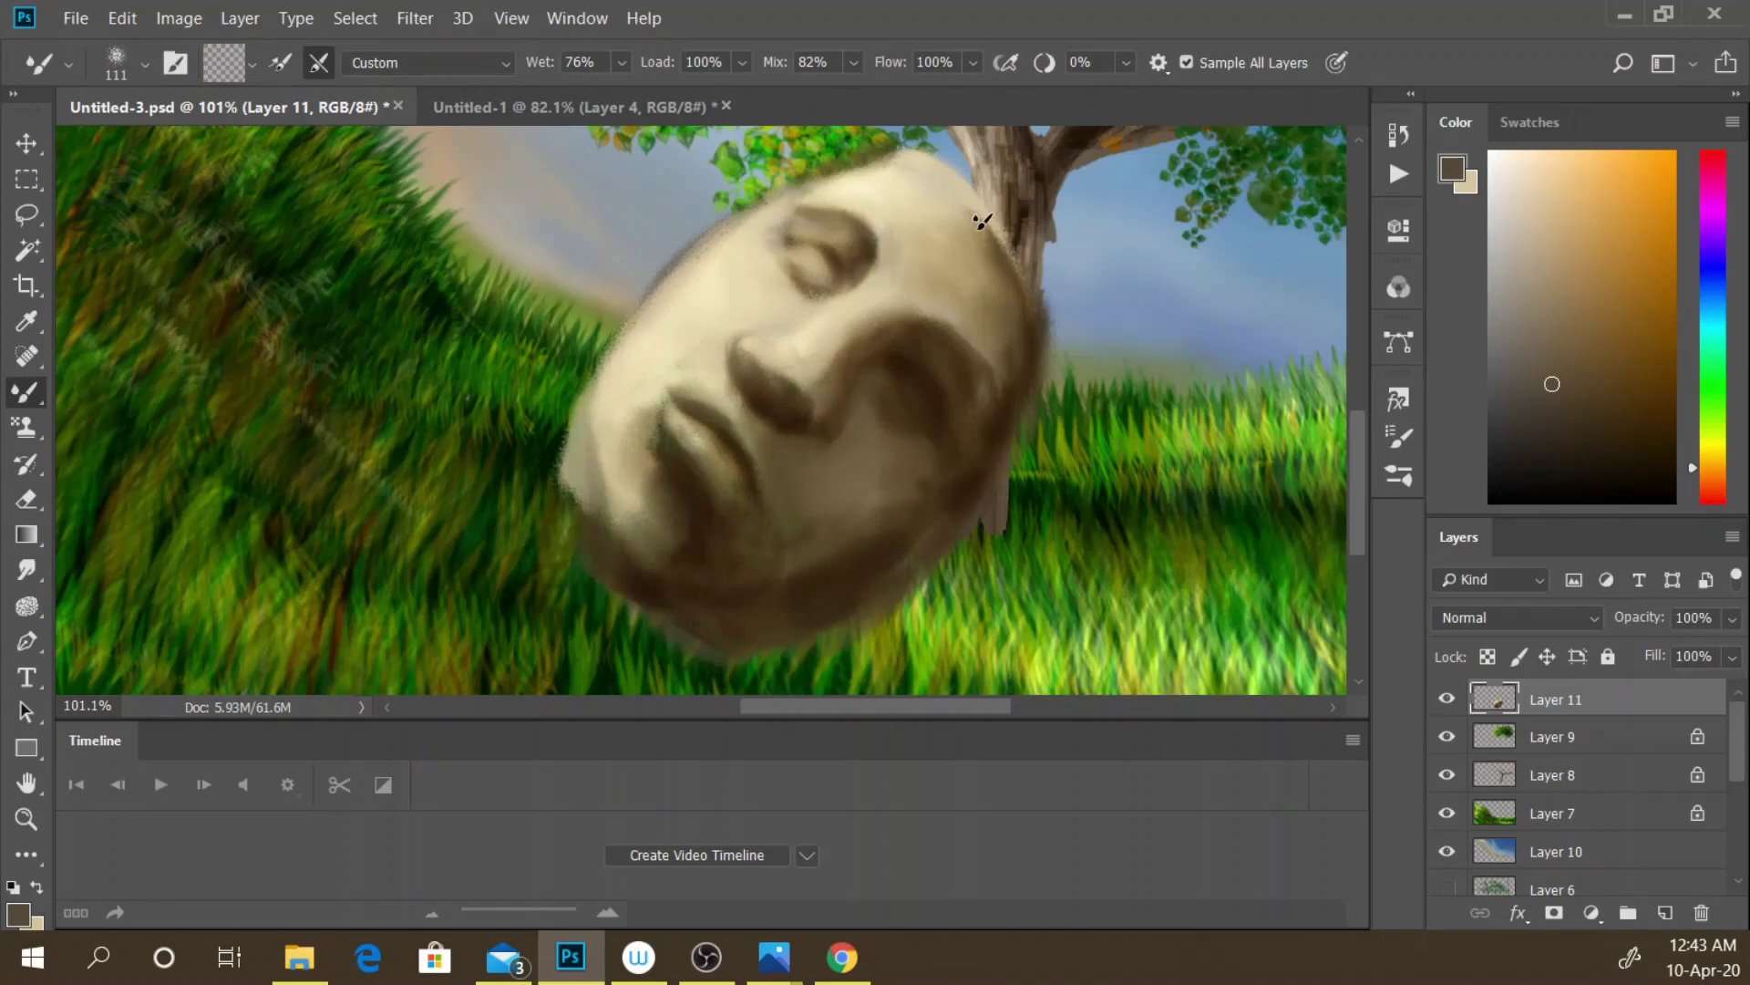
pyautogui.moveTo(1023, 266)
pyautogui.mouseDown()
pyautogui.moveTo(976, 227)
pyautogui.moveTo(1000, 293)
pyautogui.mouseUp()
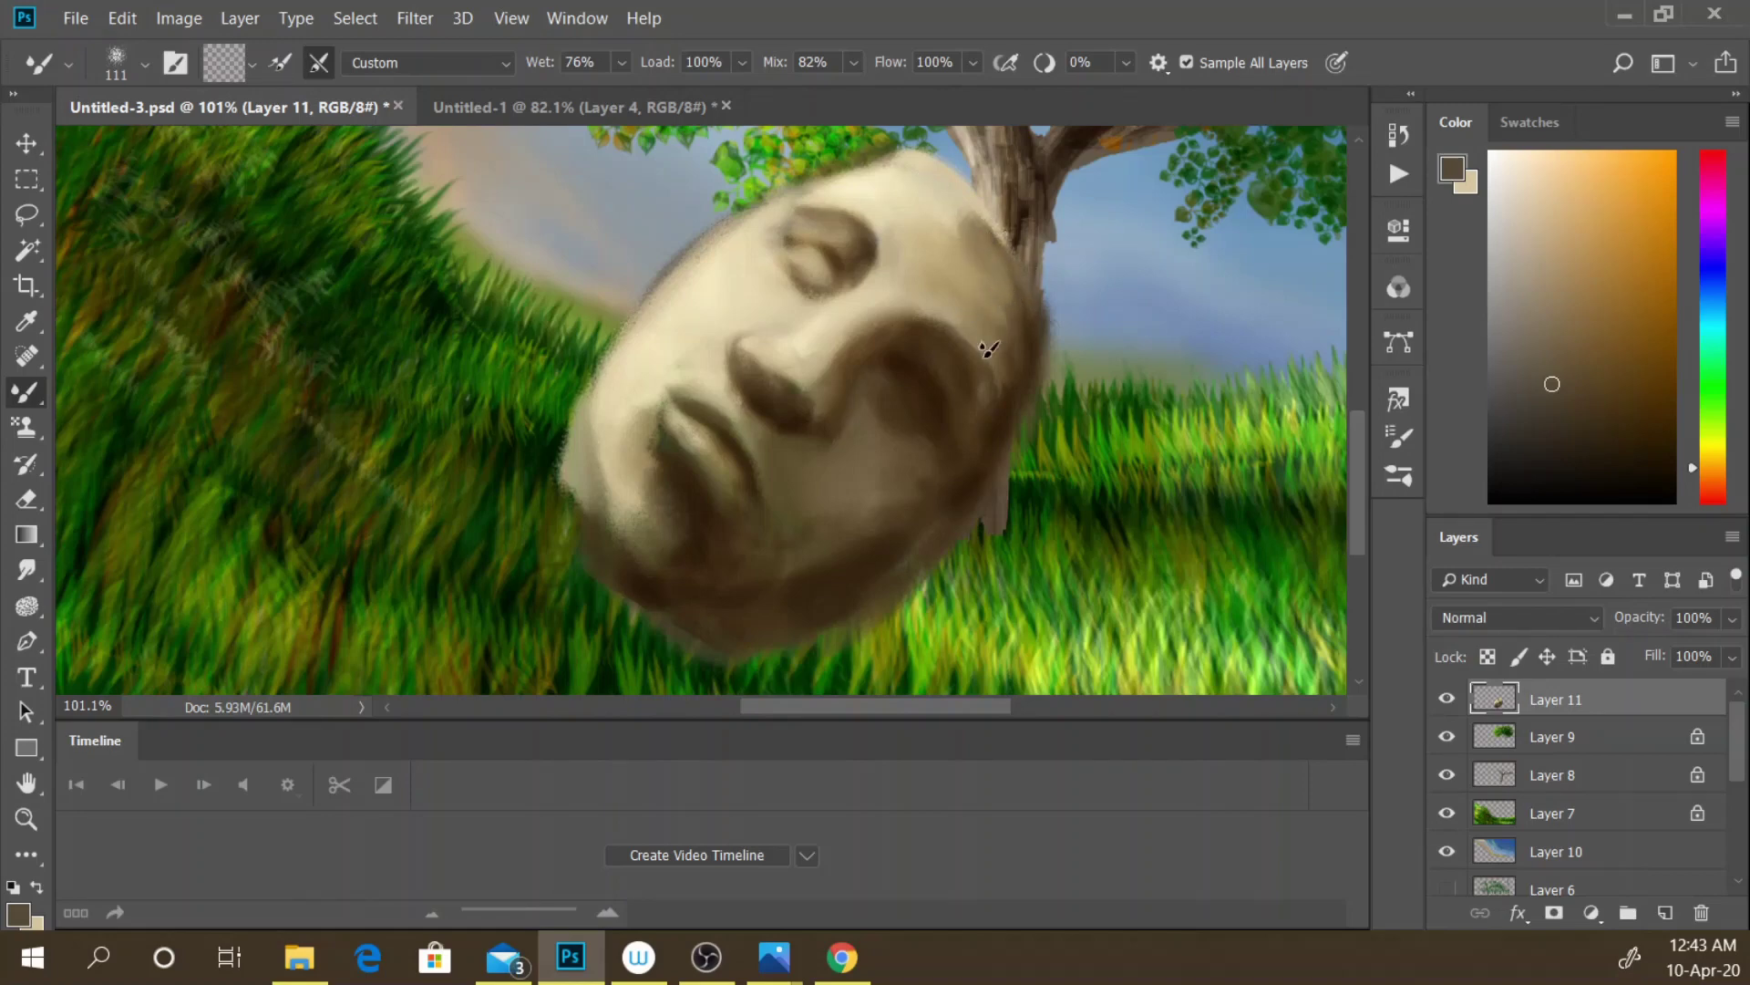
pyautogui.click(270, 68)
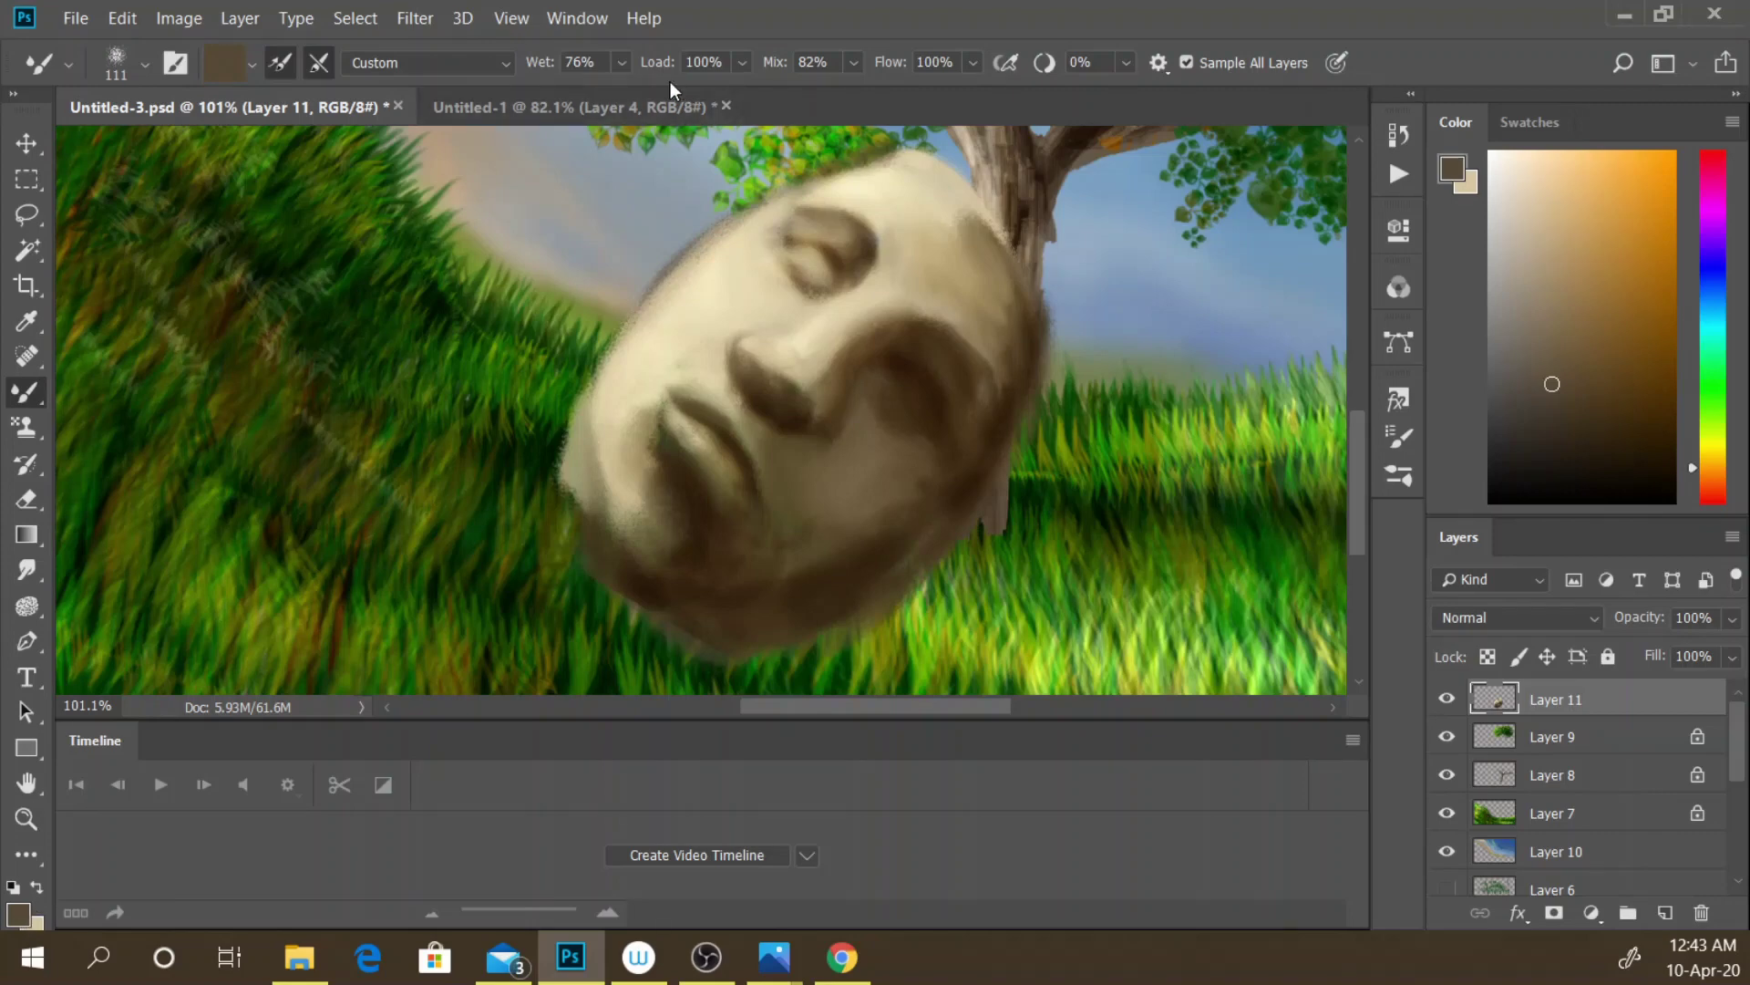
# - Lower the Mixer Brush Wet and Mix settings both to 3%
pyautogui.click(620, 61)
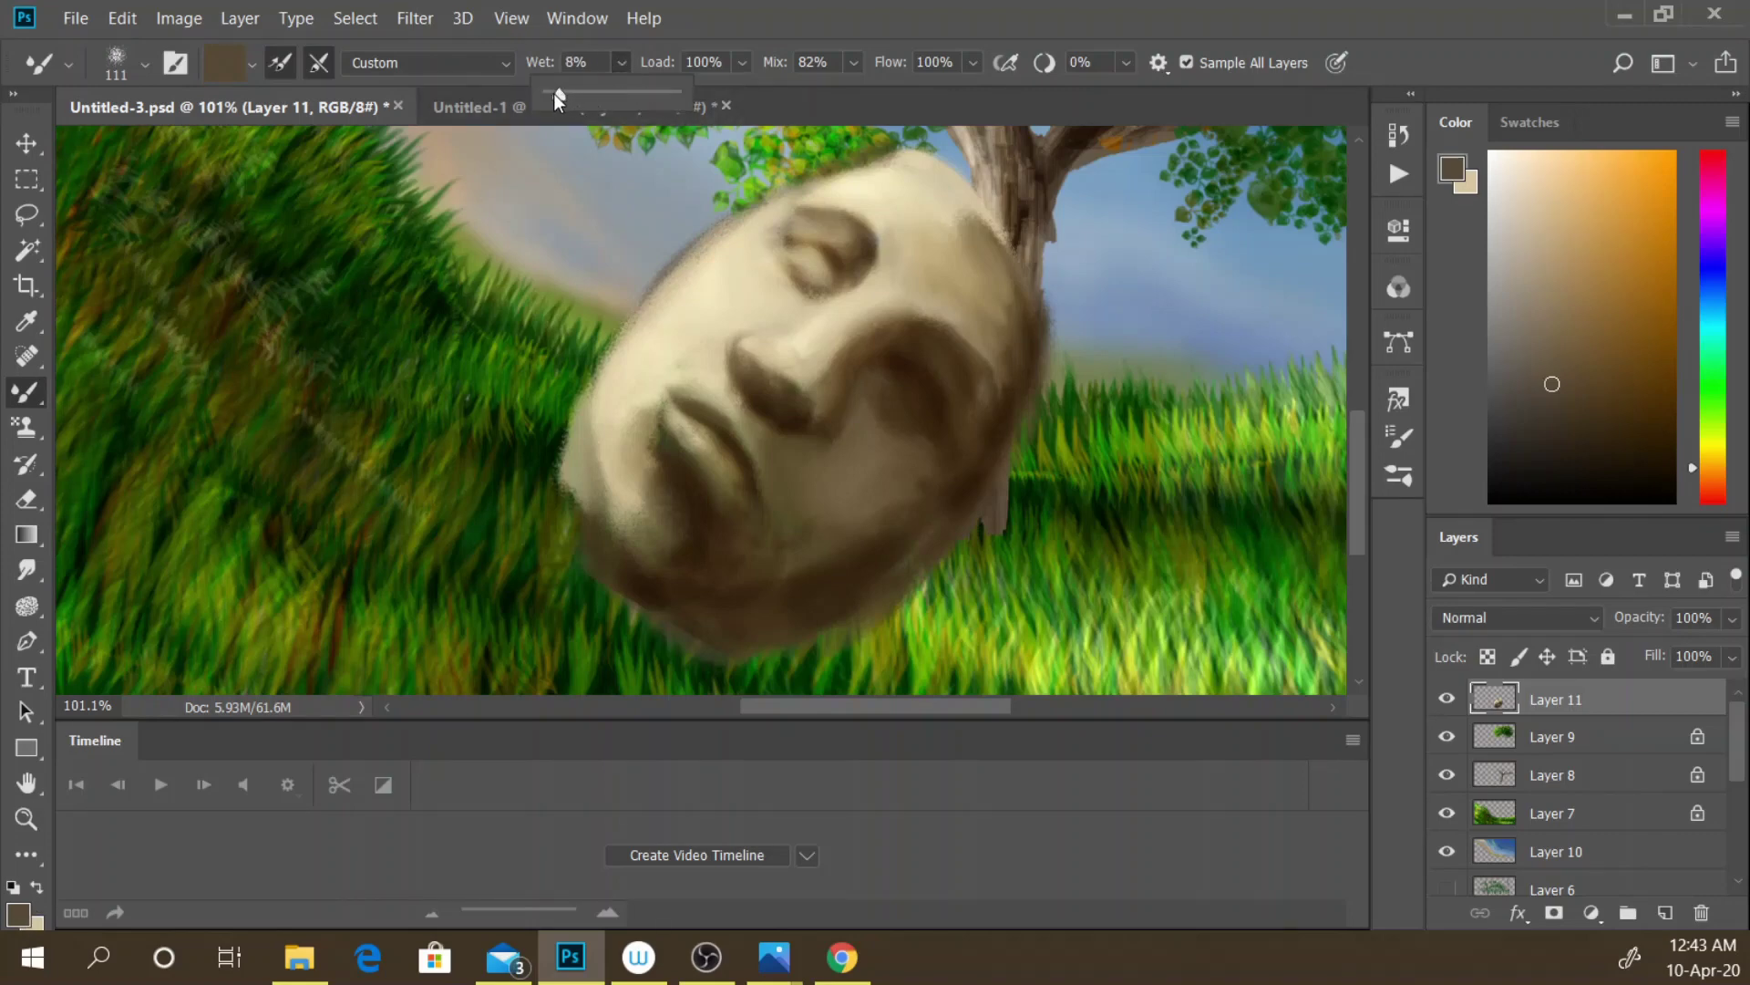
pyautogui.moveTo(559, 93); pyautogui.dragTo(547, 93)
pyautogui.click(853, 61)
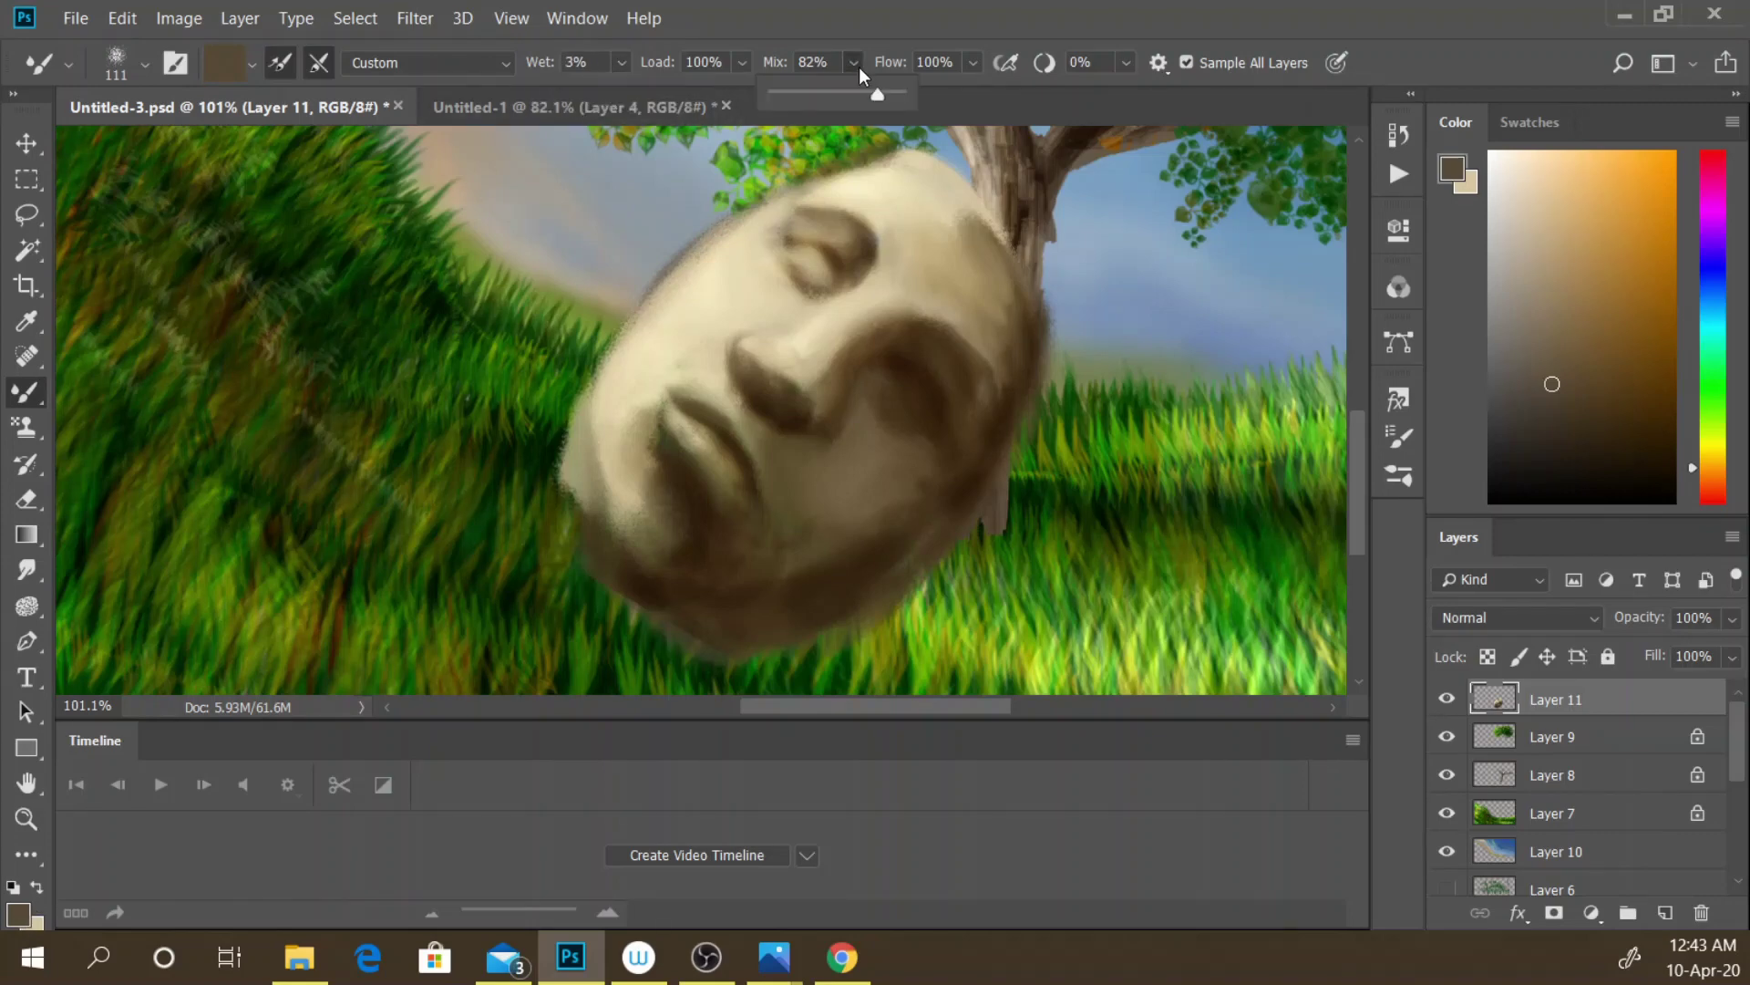
pyautogui.moveTo(773, 94); pyautogui.dragTo(778, 95)
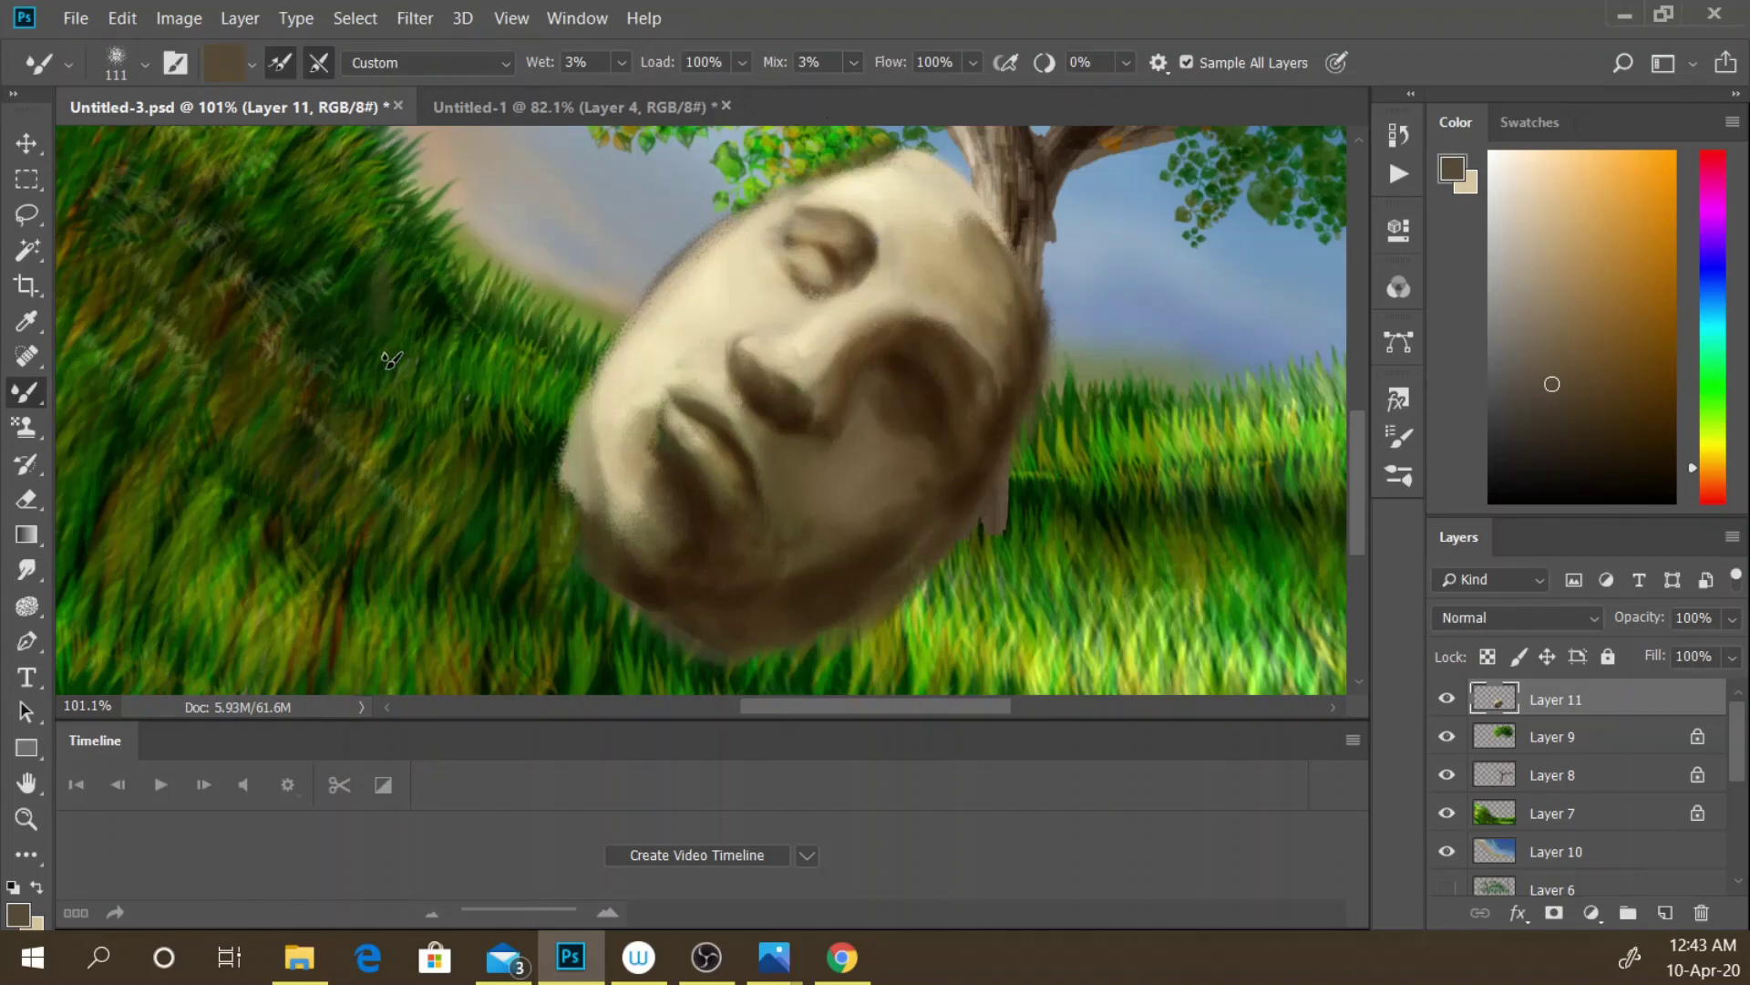
# - Paint a pale beige stone face on the left grass with brown shading and light cheek strokes
pyautogui.moveTo(394, 378); pyautogui.dragTo(399, 239)
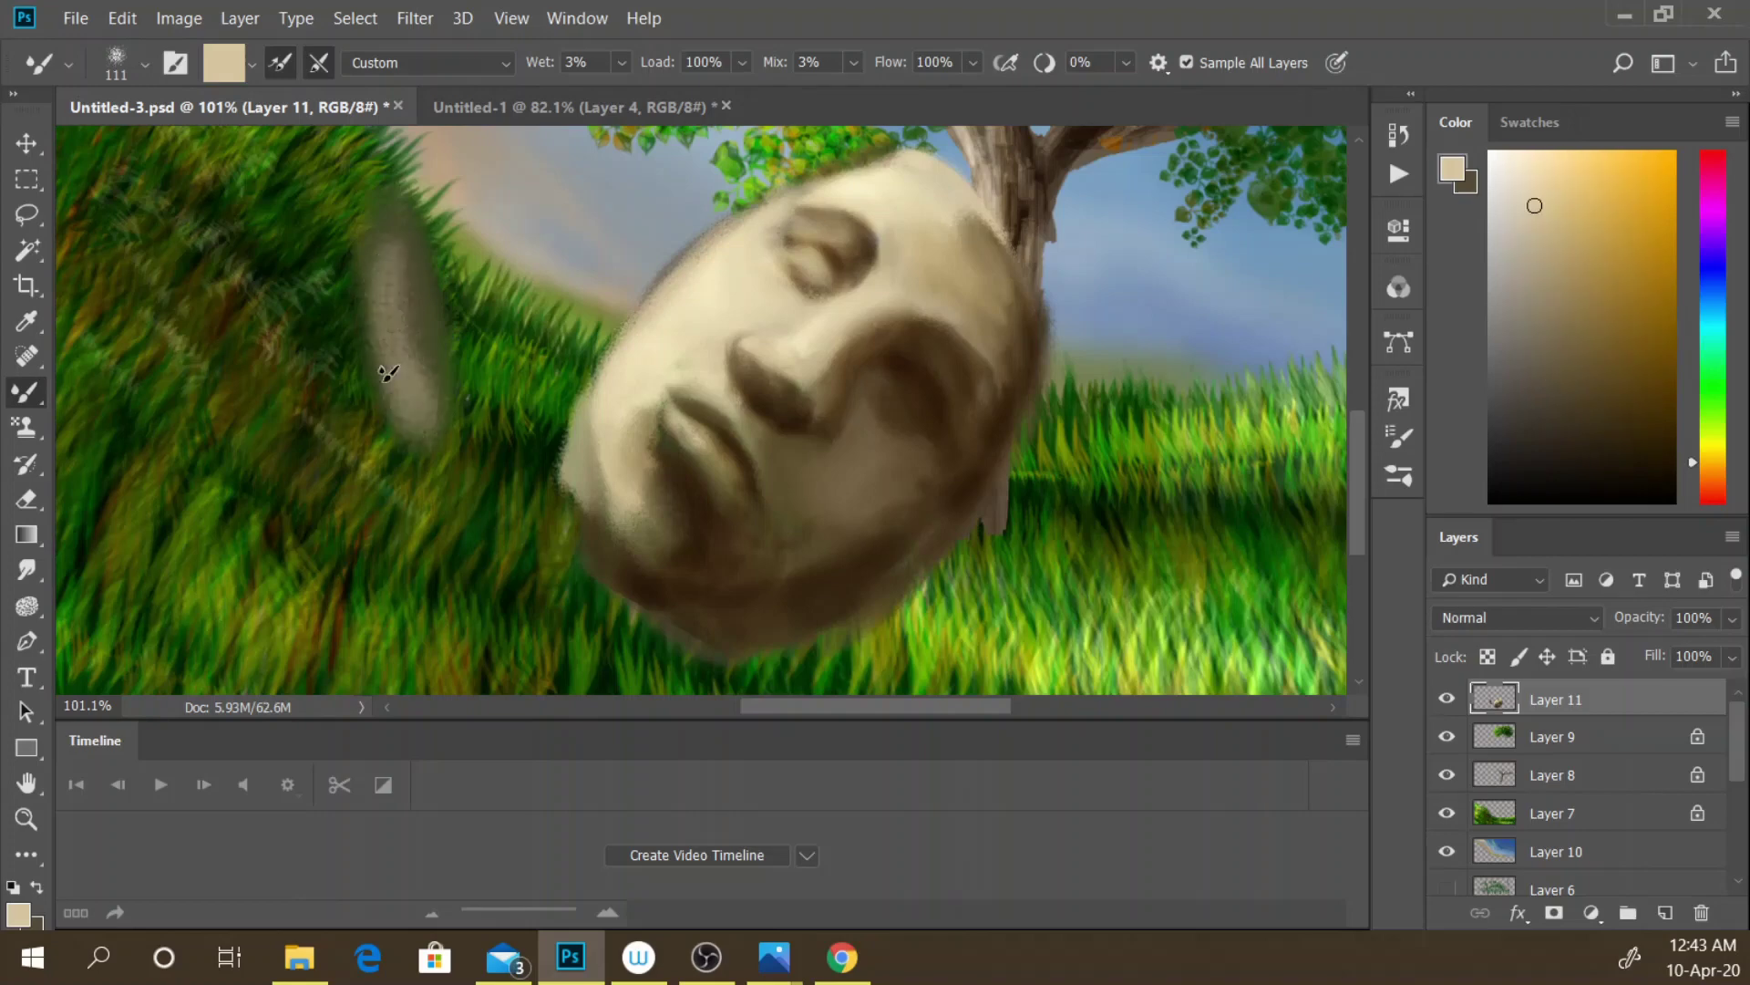
pyautogui.moveTo(406, 428)
pyautogui.mouseDown()
pyautogui.moveTo(352, 265)
pyautogui.moveTo(401, 228)
pyautogui.moveTo(422, 441)
pyautogui.moveTo(304, 243)
pyautogui.moveTo(418, 273)
pyautogui.moveTo(359, 235)
pyautogui.moveTo(264, 248)
pyautogui.moveTo(301, 273)
pyautogui.mouseUp()
pyautogui.press('x')
pyautogui.moveTo(383, 227)
pyautogui.mouseDown()
pyautogui.moveTo(335, 261)
pyautogui.moveTo(394, 325)
pyautogui.moveTo(352, 265)
pyautogui.moveTo(394, 359)
pyautogui.moveTo(420, 361)
pyautogui.moveTo(455, 260)
pyautogui.moveTo(392, 228)
pyautogui.moveTo(461, 188)
pyautogui.moveTo(404, 375)
pyautogui.moveTo(282, 265)
pyautogui.moveTo(306, 497)
pyautogui.moveTo(271, 586)
pyautogui.moveTo(191, 314)
pyautogui.moveTo(209, 419)
pyautogui.moveTo(265, 508)
pyautogui.moveTo(335, 390)
pyautogui.mouseUp()
pyautogui.keyDown('alt'); pyautogui.click(310, 421); pyautogui.keyUp('alt')
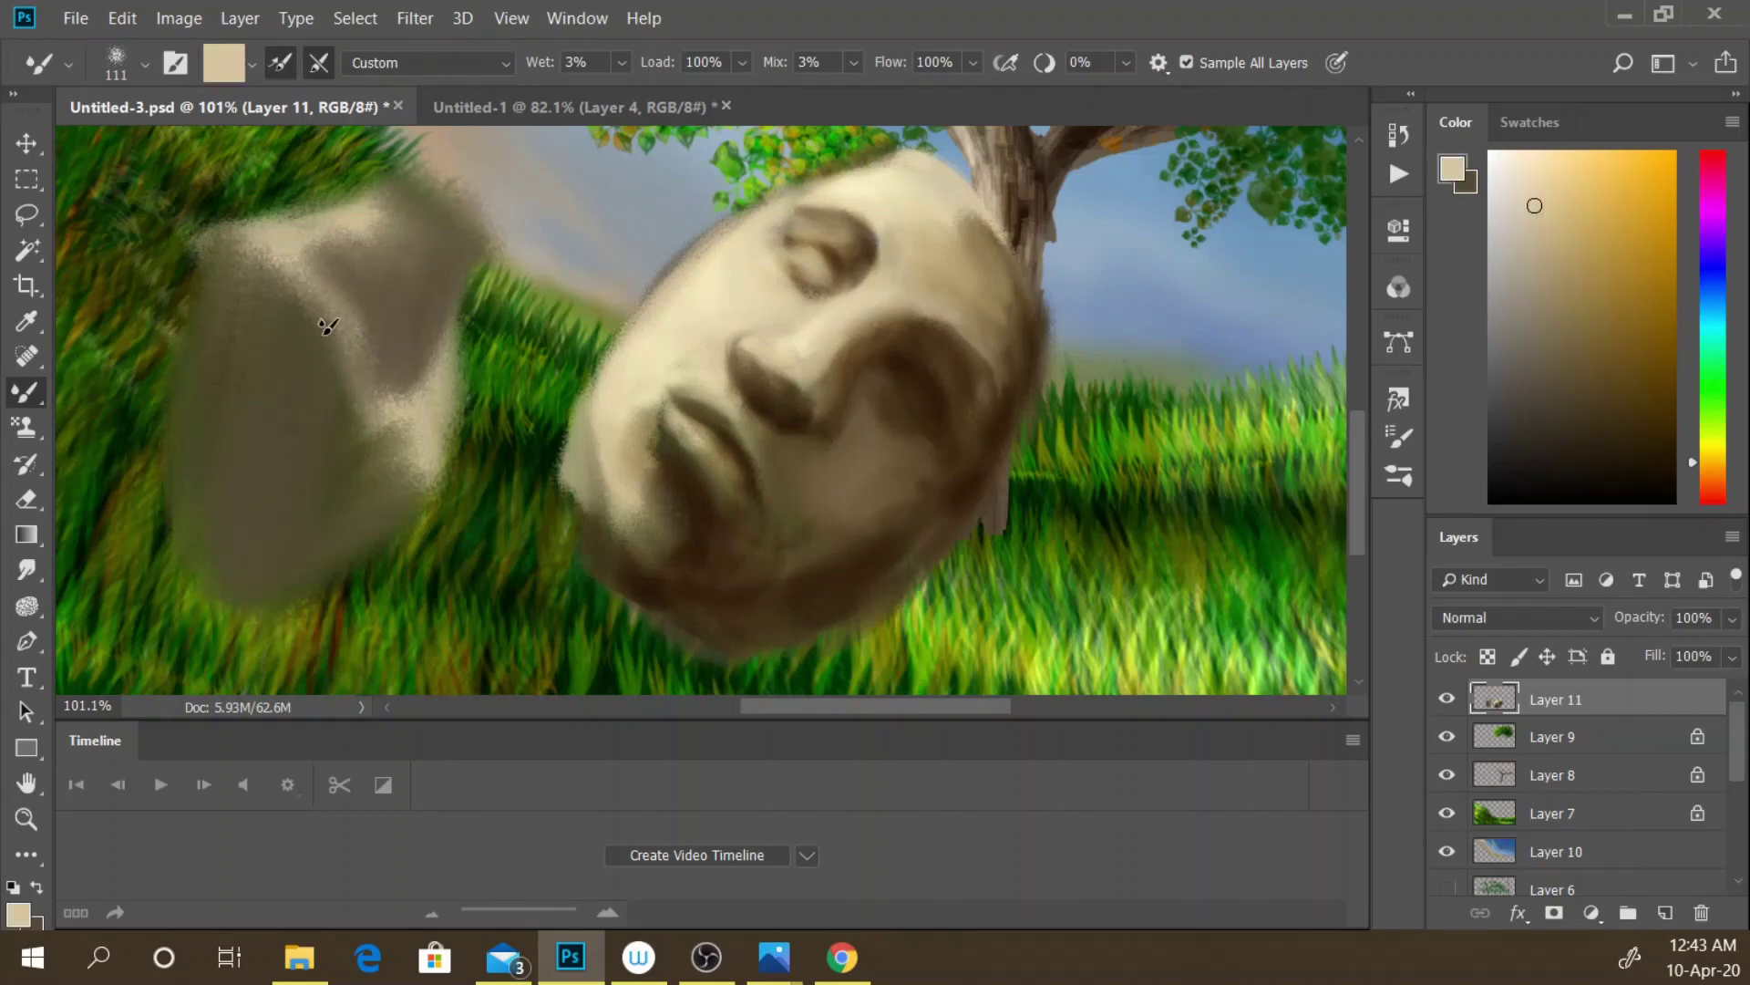
pyautogui.moveTo(328, 329)
pyautogui.mouseDown()
pyautogui.moveTo(282, 422)
pyautogui.moveTo(242, 416)
pyautogui.moveTo(258, 438)
pyautogui.moveTo(379, 379)
pyautogui.moveTo(370, 438)
pyautogui.moveTo(422, 383)
pyautogui.moveTo(371, 293)
pyautogui.moveTo(434, 317)
pyautogui.moveTo(412, 226)
pyautogui.moveTo(371, 274)
pyautogui.moveTo(320, 282)
pyautogui.moveTo(273, 210)
pyautogui.moveTo(344, 176)
pyautogui.moveTo(406, 234)
pyautogui.moveTo(449, 364)
pyautogui.moveTo(419, 419)
pyautogui.moveTo(371, 430)
pyautogui.moveTo(374, 364)
pyautogui.moveTo(386, 395)
pyautogui.moveTo(323, 460)
pyautogui.moveTo(398, 477)
pyautogui.mouseUp()
# - Swap between dark brown and light beige to shade and highlight the left stone face
pyautogui.press('x')
pyautogui.press('x')
pyautogui.press('x')
pyautogui.press('x')
pyautogui.press('x')
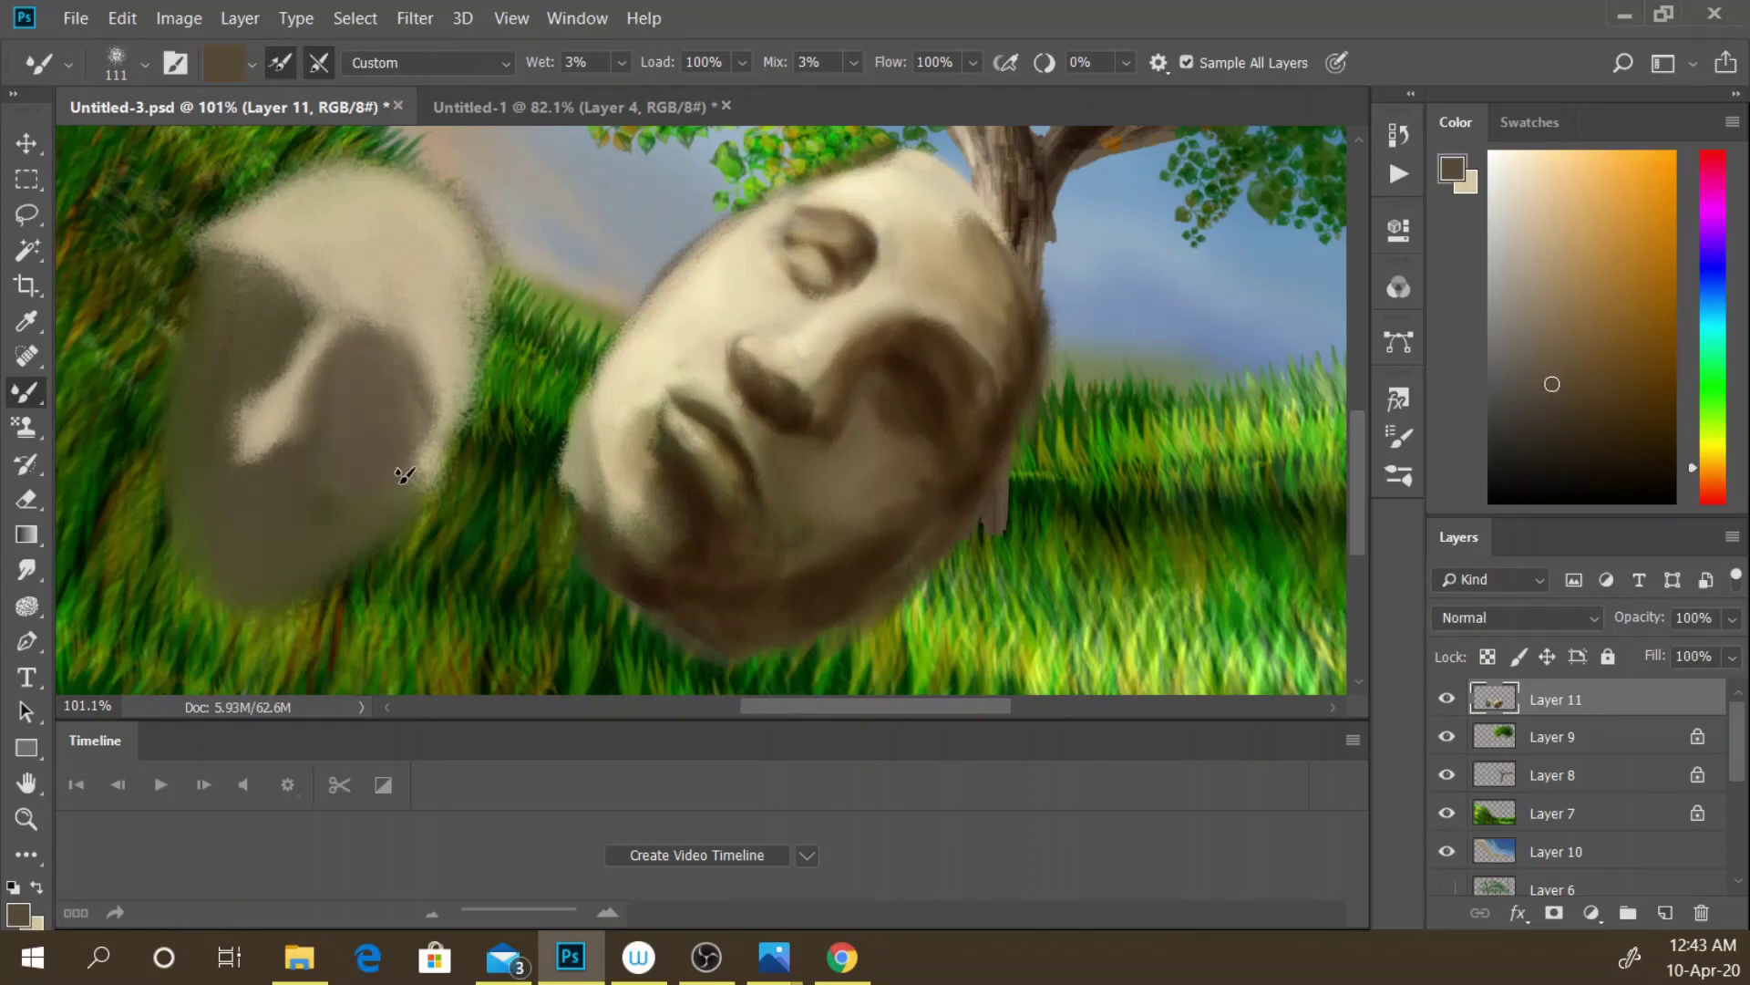
pyautogui.press('x')
pyautogui.moveTo(228, 345)
pyautogui.mouseDown()
pyautogui.moveTo(203, 379)
pyautogui.moveTo(196, 358)
pyautogui.moveTo(207, 390)
pyautogui.moveTo(222, 313)
pyautogui.moveTo(195, 418)
pyautogui.moveTo(240, 399)
pyautogui.moveTo(207, 324)
pyautogui.moveTo(188, 429)
pyautogui.moveTo(227, 501)
pyautogui.moveTo(297, 527)
pyautogui.moveTo(187, 466)
pyautogui.mouseUp()
pyautogui.press('x')
pyautogui.press('x')
pyautogui.press('x')
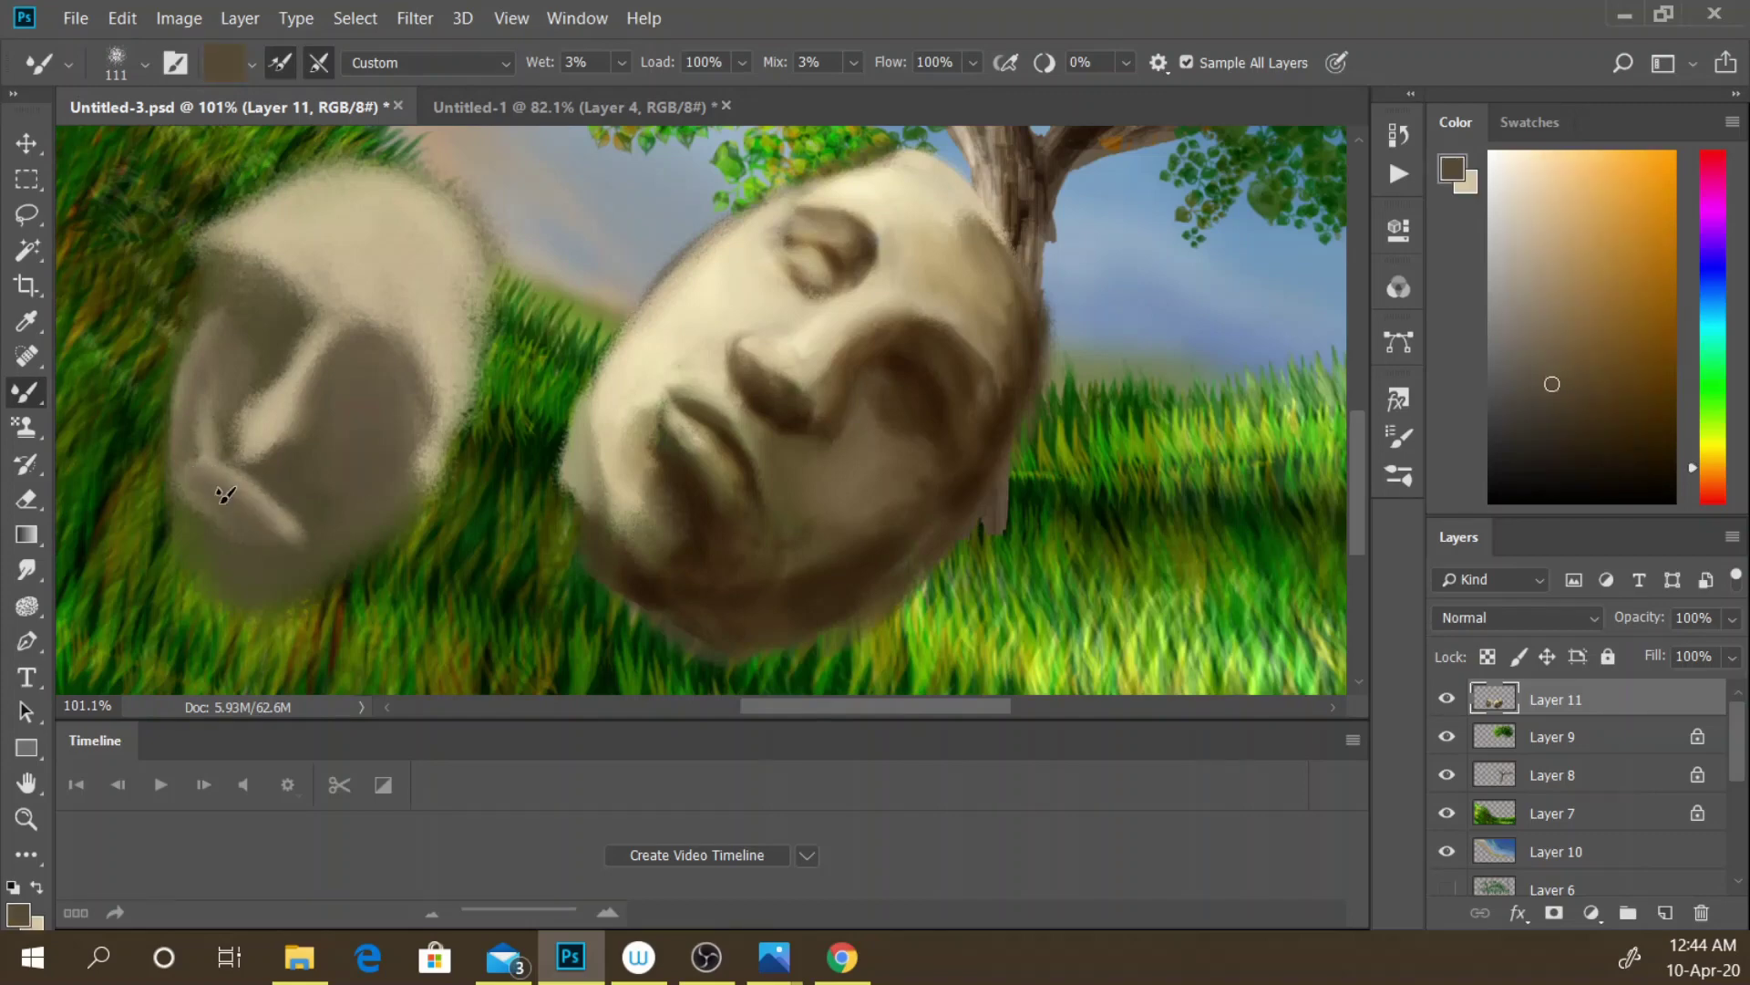
pyautogui.click(69, 64)
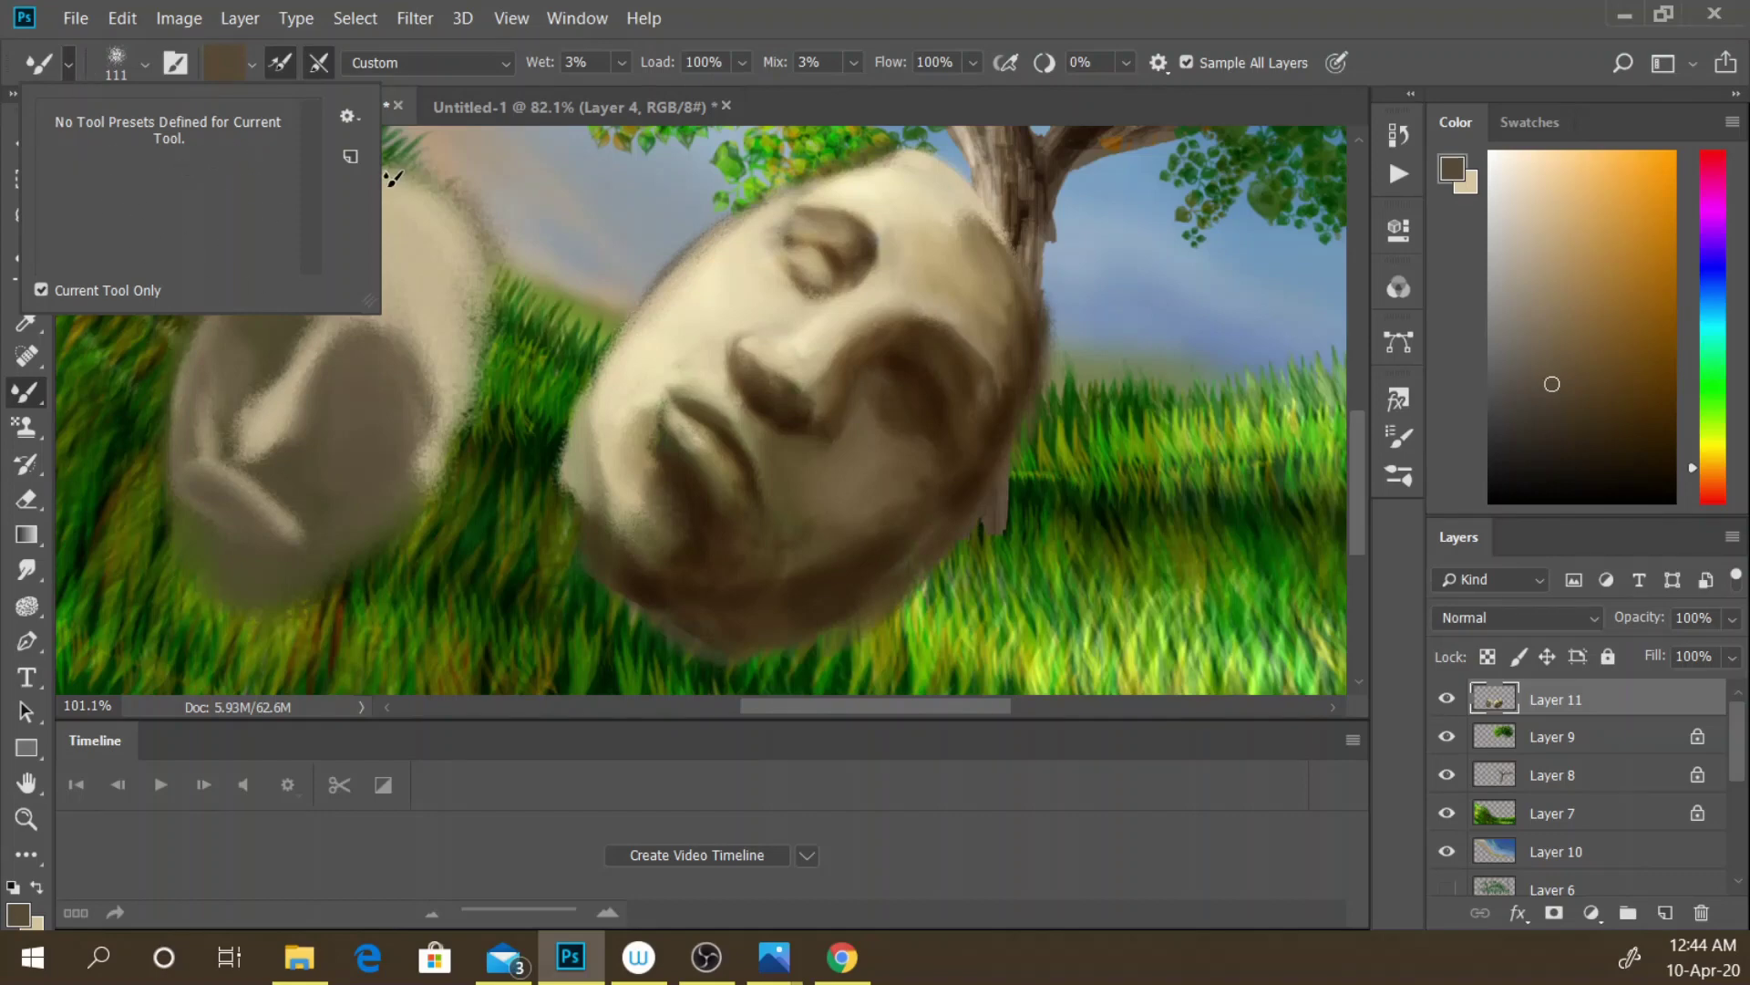
# - Create a new tool preset, not a brush preset, and name it 'paint'
pyautogui.click(351, 157)
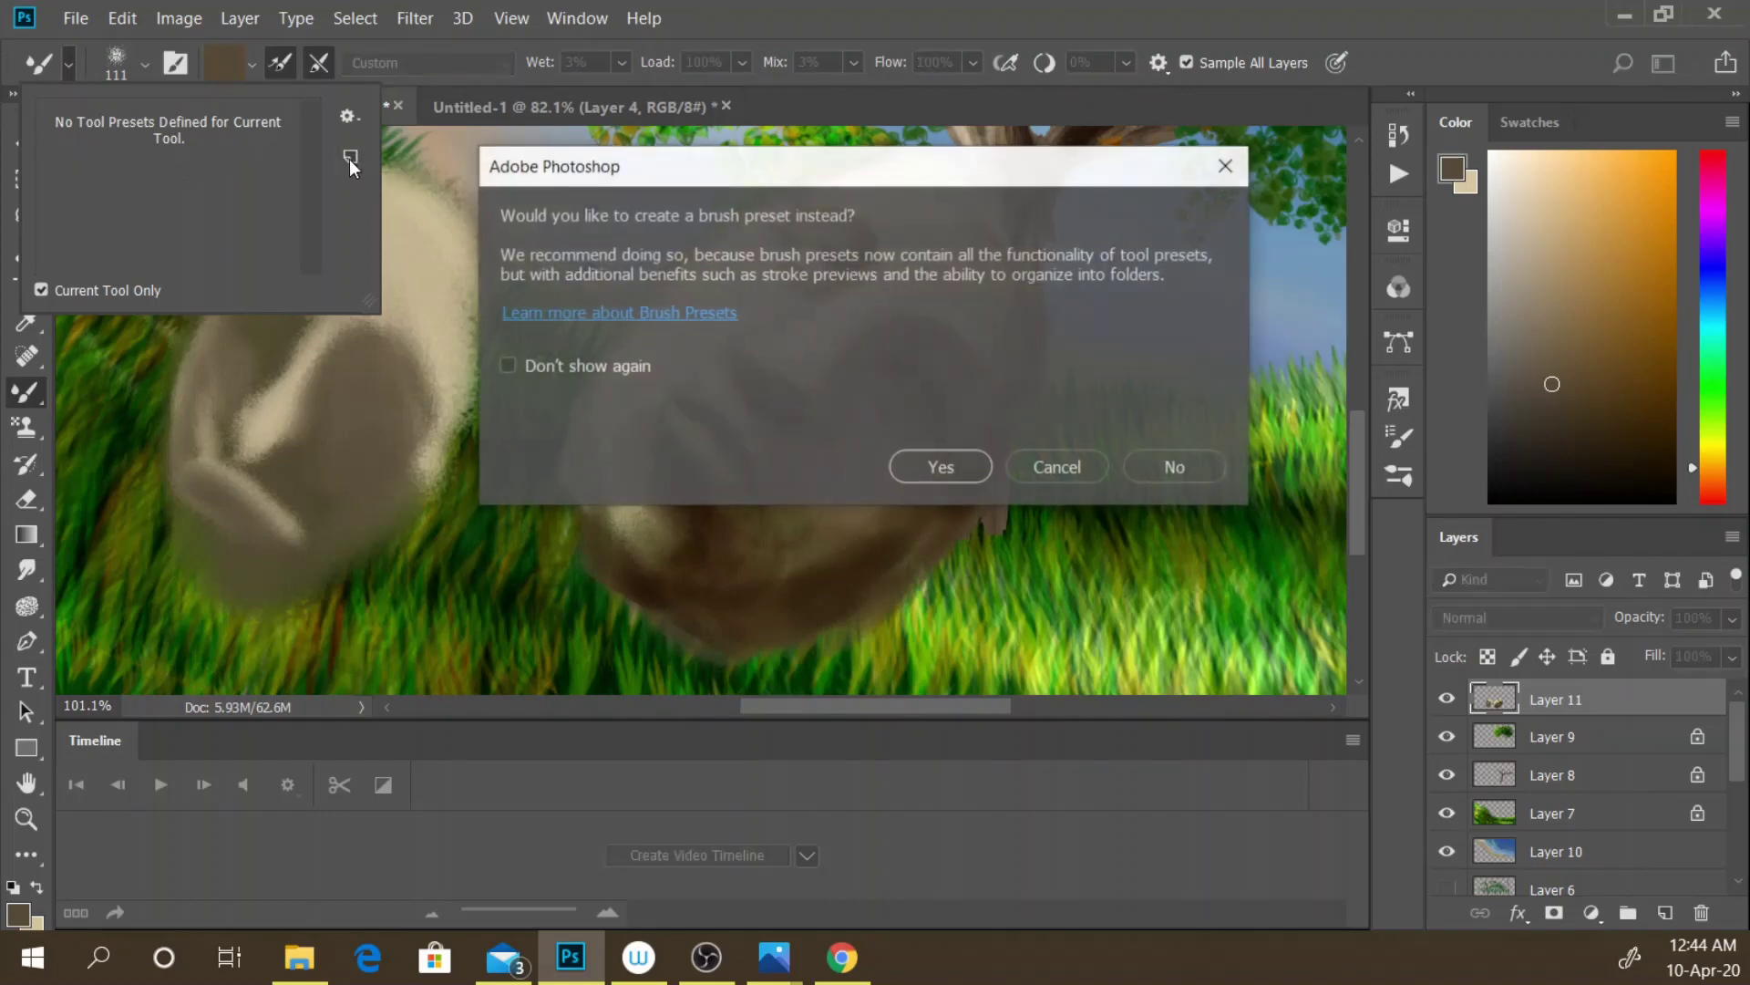
pyautogui.click(1150, 468)
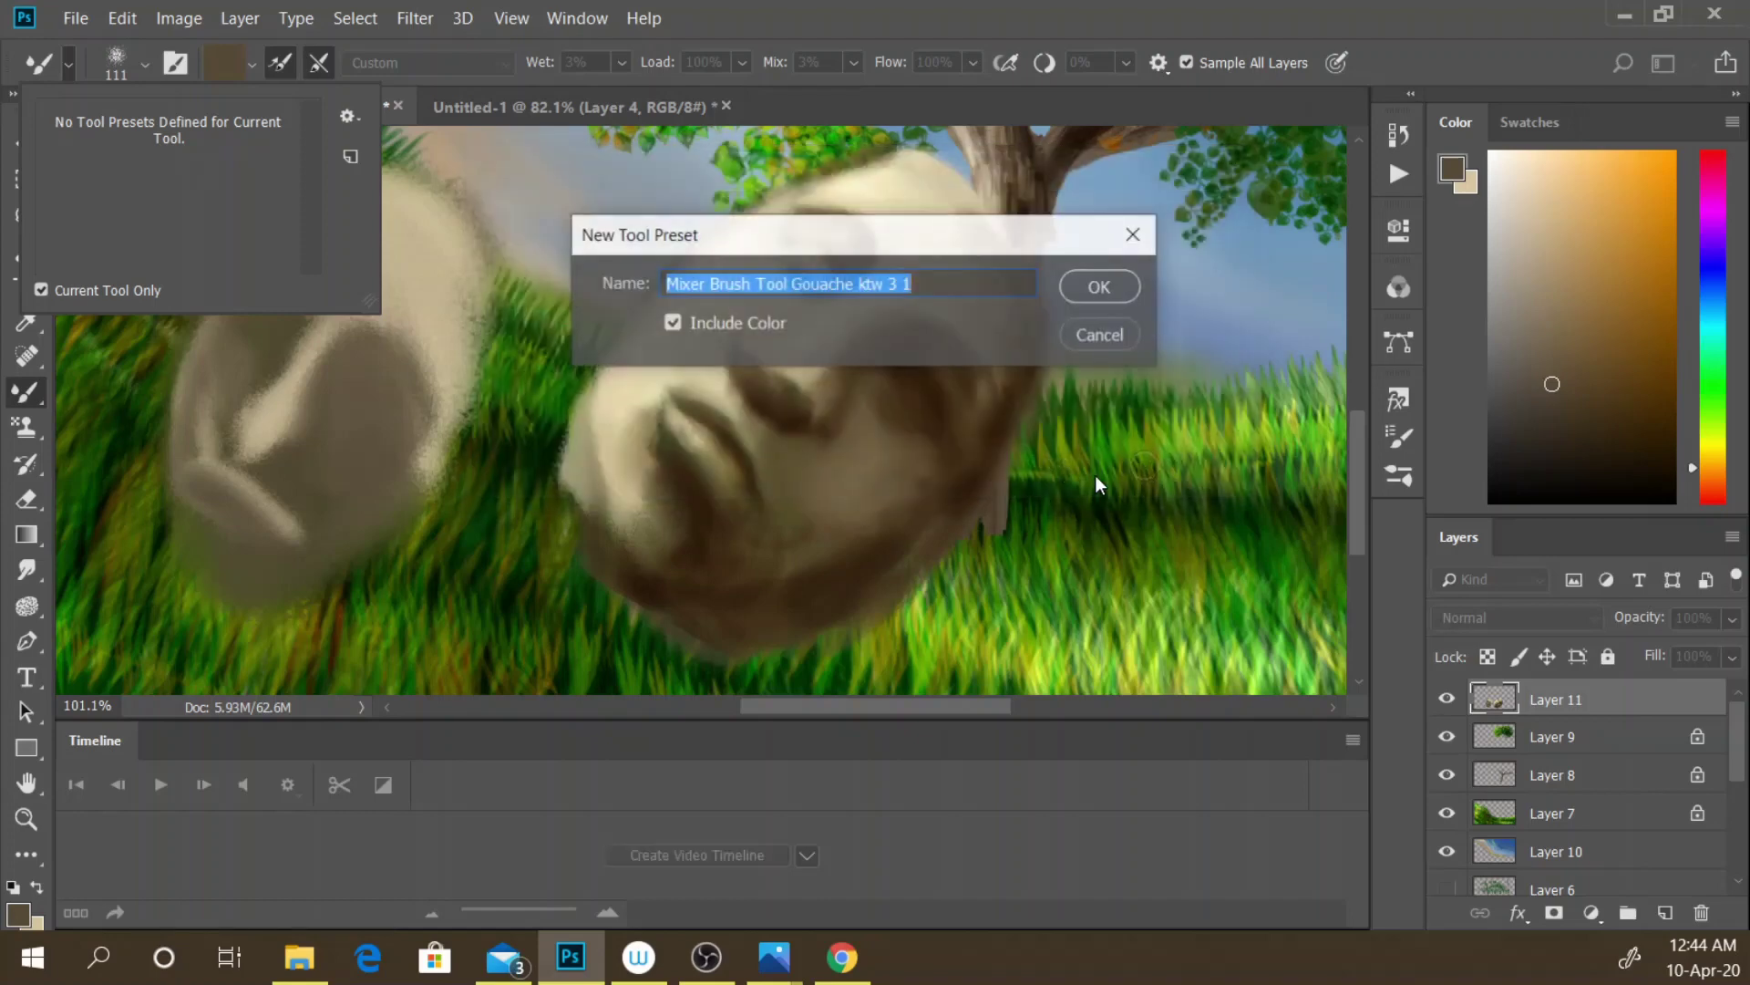
pyautogui.click(831, 284)
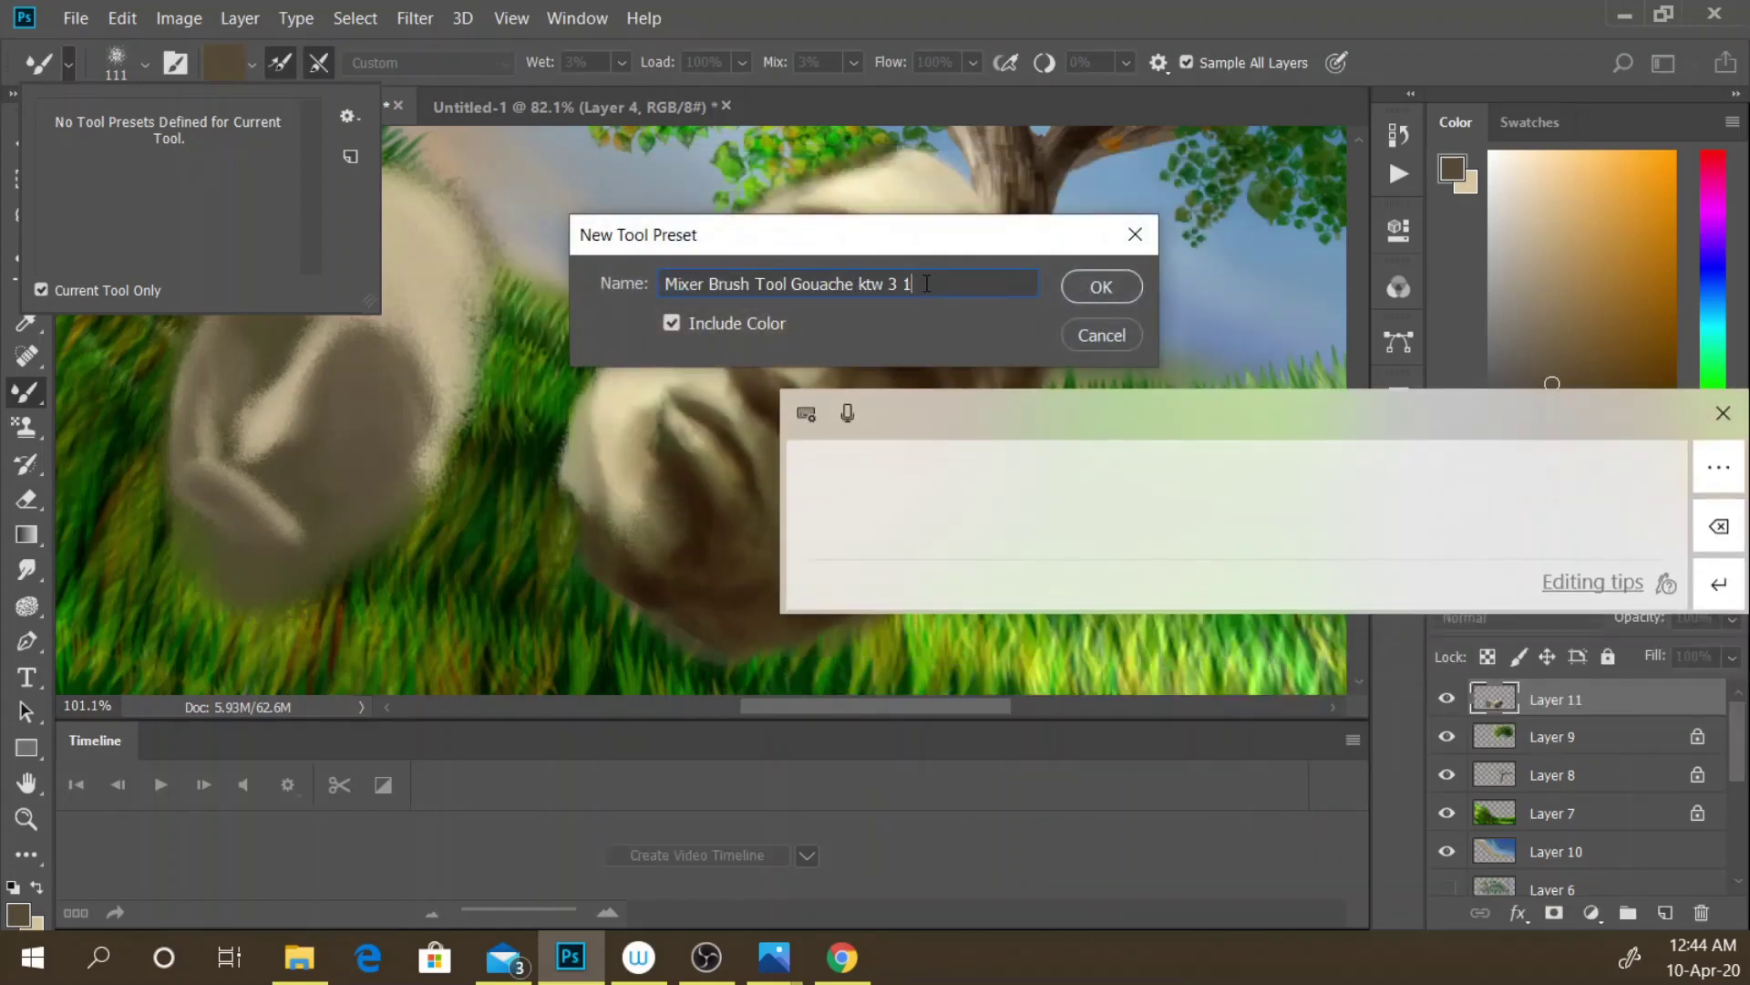
pyautogui.moveTo(926, 284); pyautogui.dragTo(638, 288)
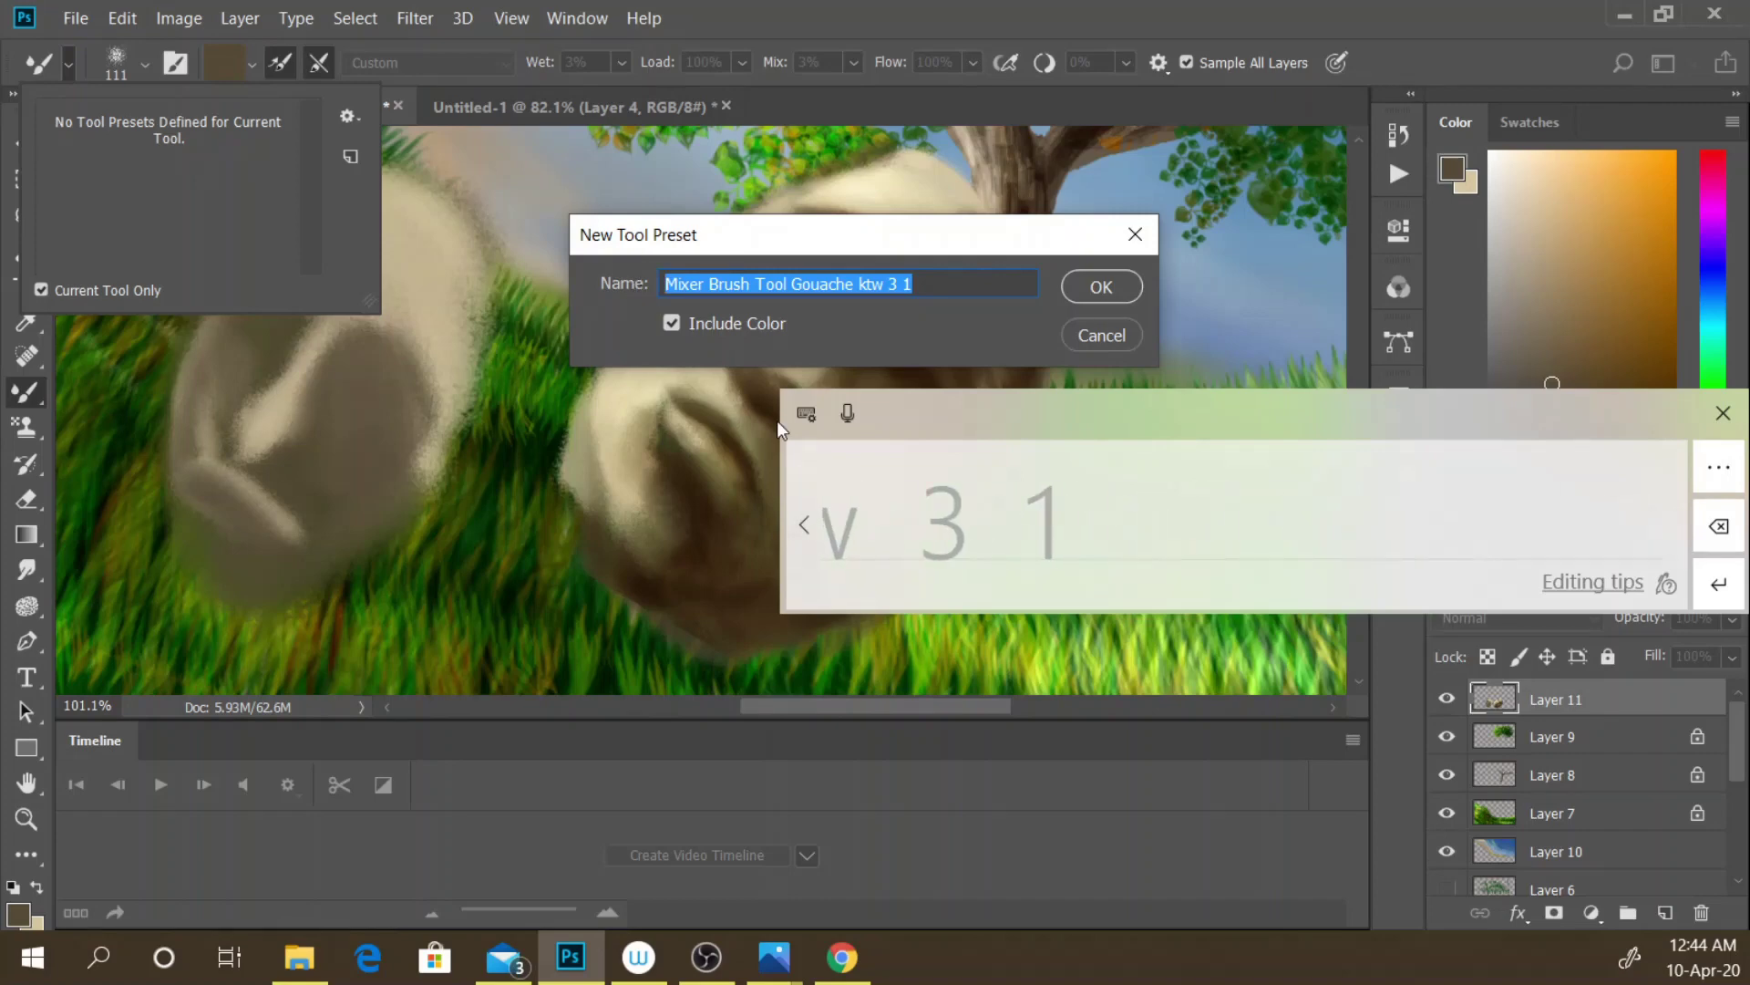
pyautogui.moveTo(930, 547)
pyautogui.mouseDown()
pyautogui.moveTo(946, 483)
pyautogui.moveTo(928, 525)
pyautogui.moveTo(990, 547)
pyautogui.mouseUp()
pyautogui.moveTo(1003, 516); pyautogui.dragTo(1004, 545)
pyautogui.click(1003, 490)
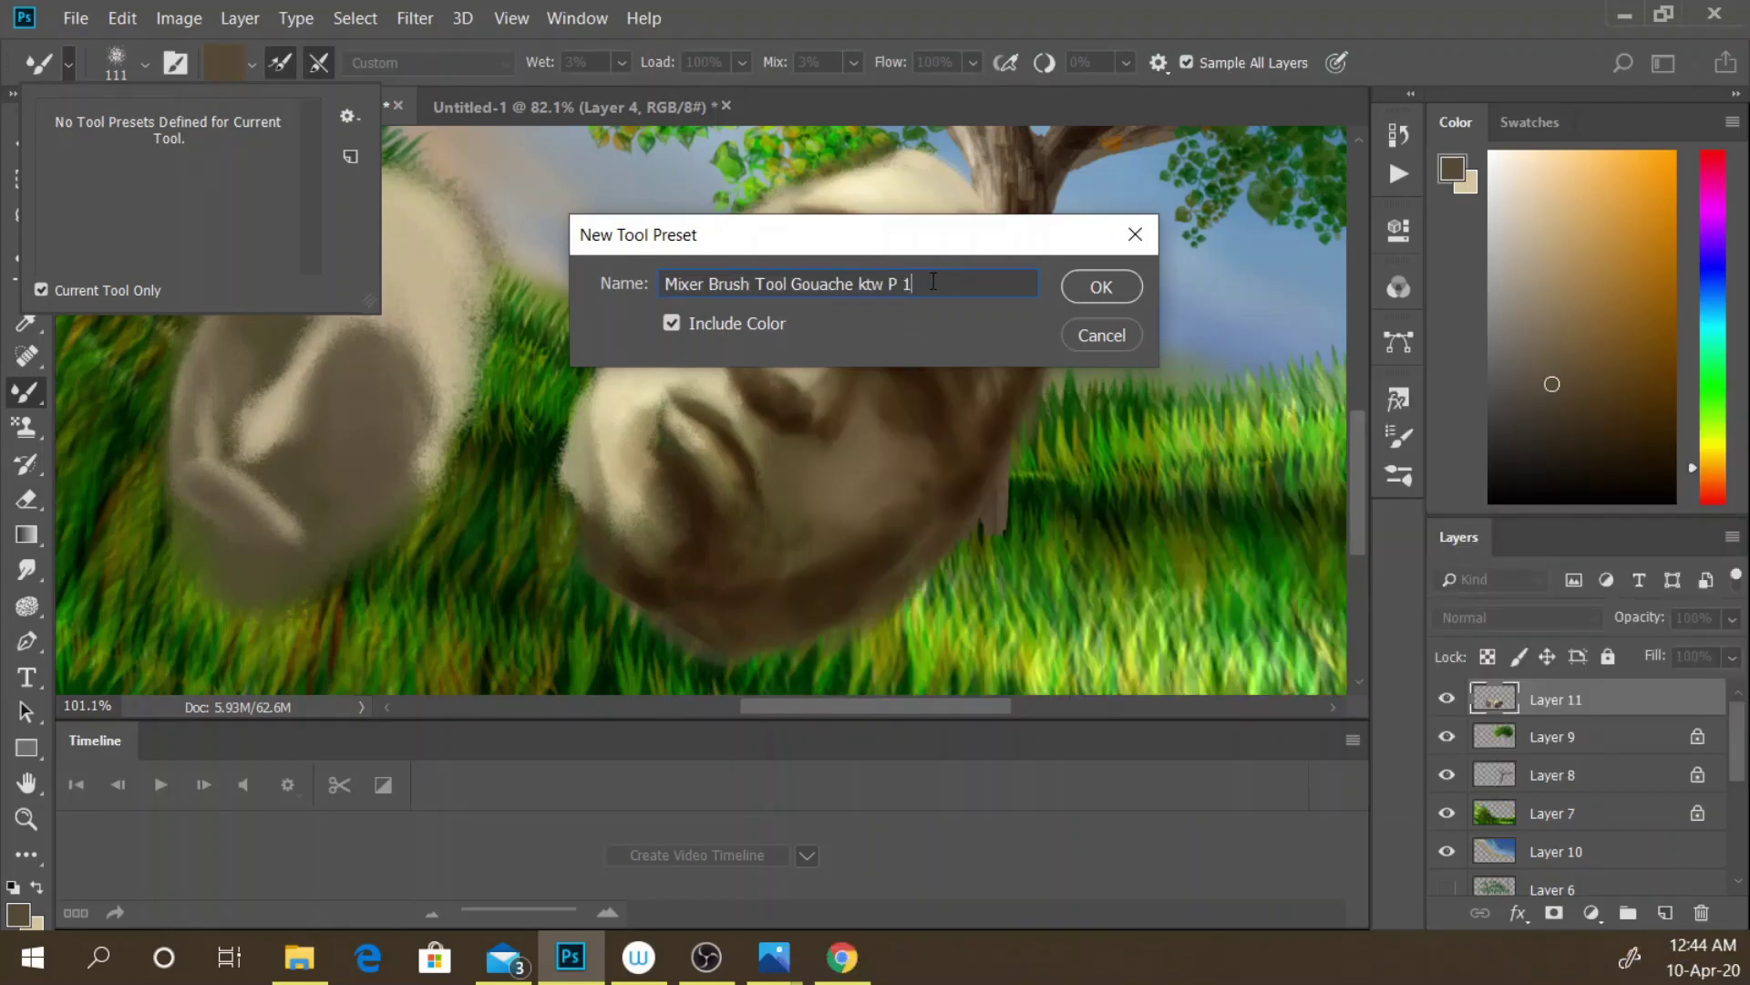
pyautogui.moveTo(916, 283); pyautogui.dragTo(632, 274)
pyautogui.press('BackSpace')
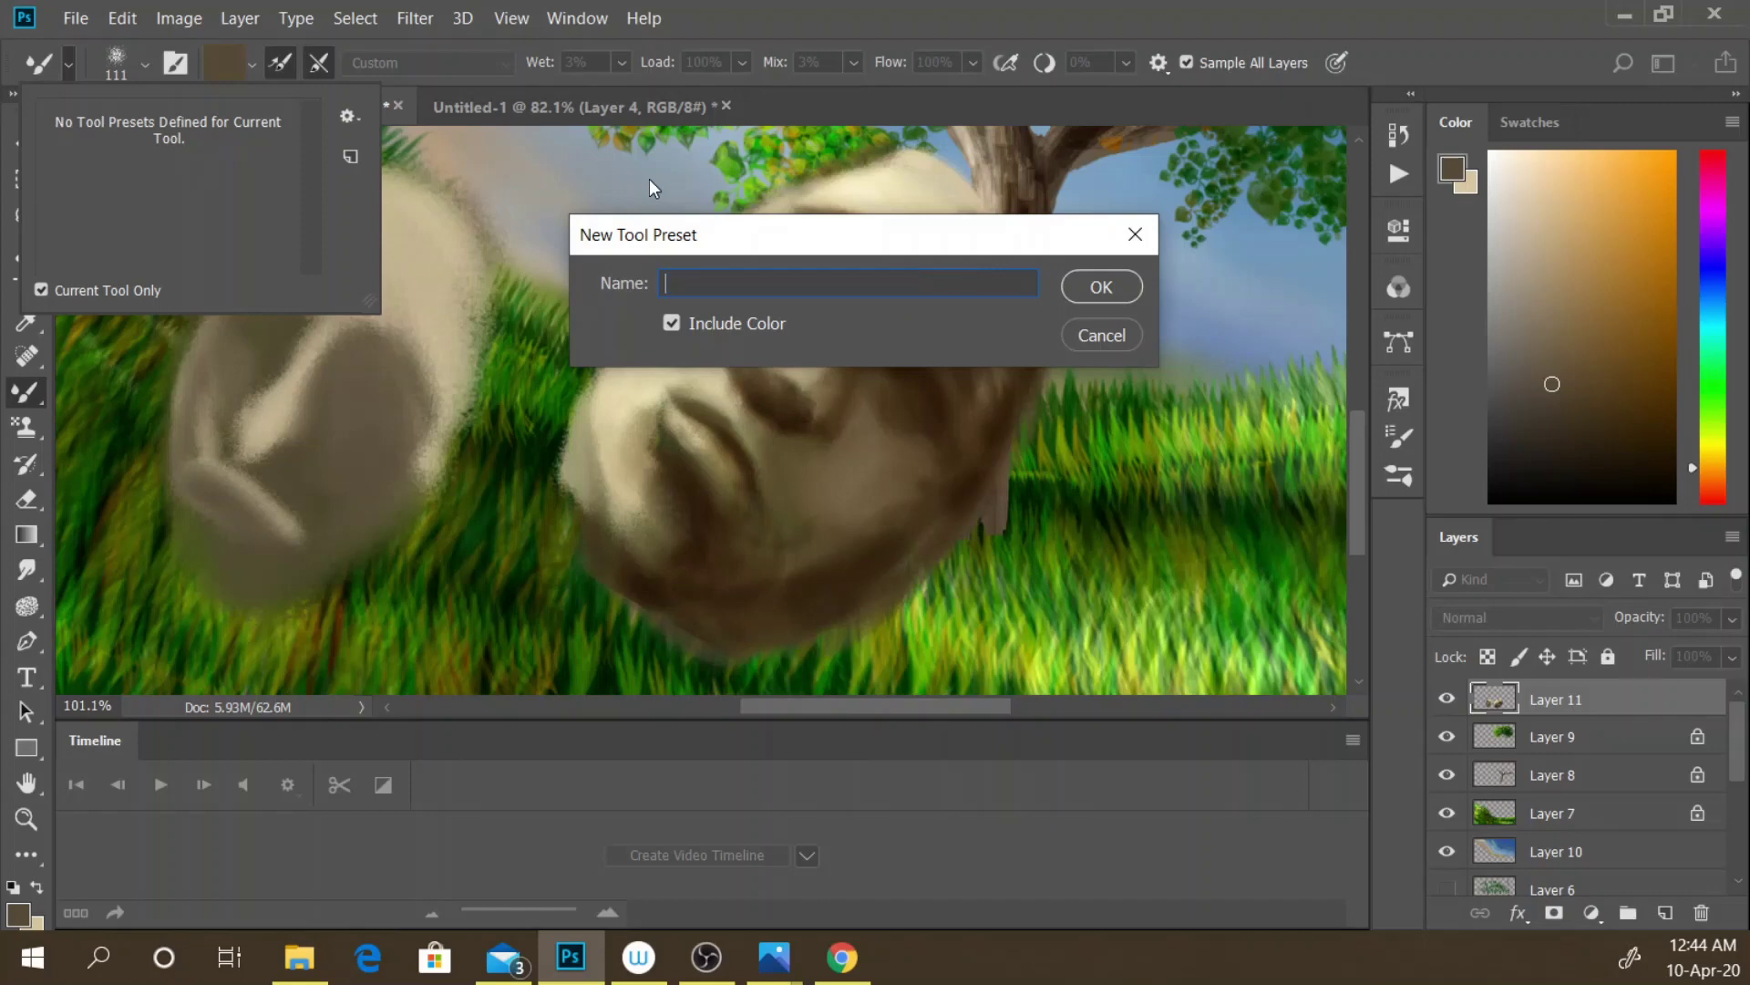
pyautogui.write('paint')
pyautogui.click(1102, 287)
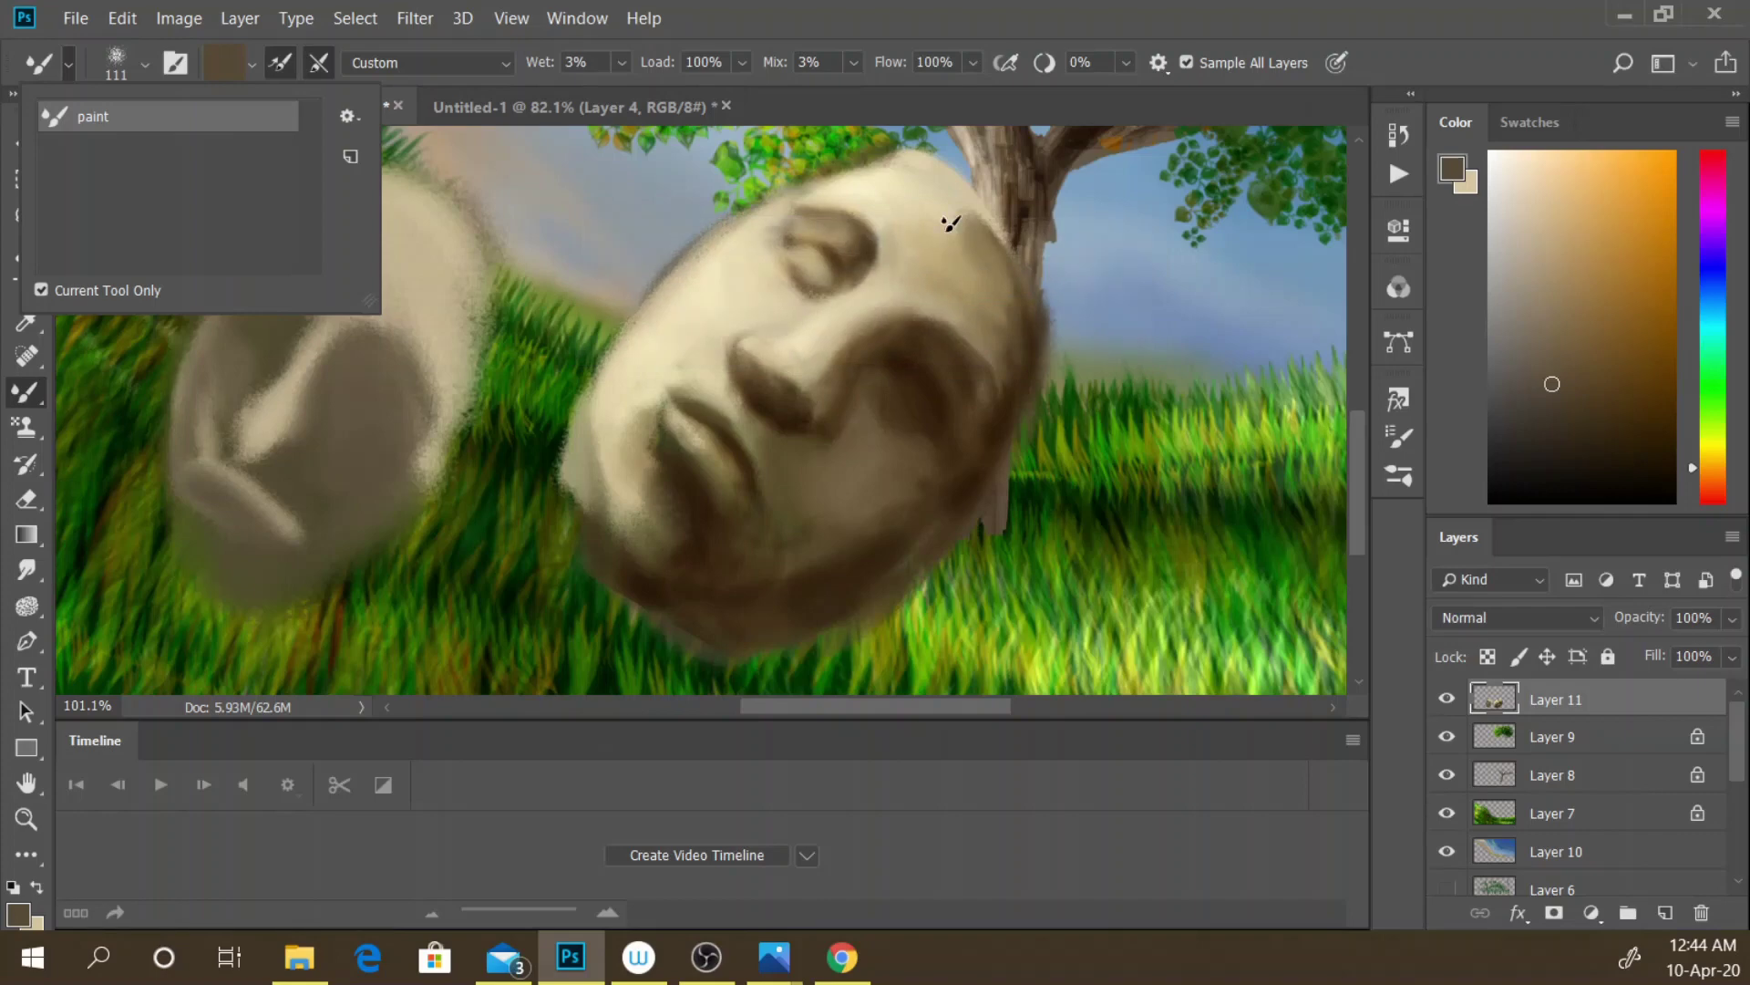
pyautogui.click(737, 41)
# - Raise Wet to 100%, lower Mix, clean the brush, and smudge the left face's temple shadow
pyautogui.click(622, 61)
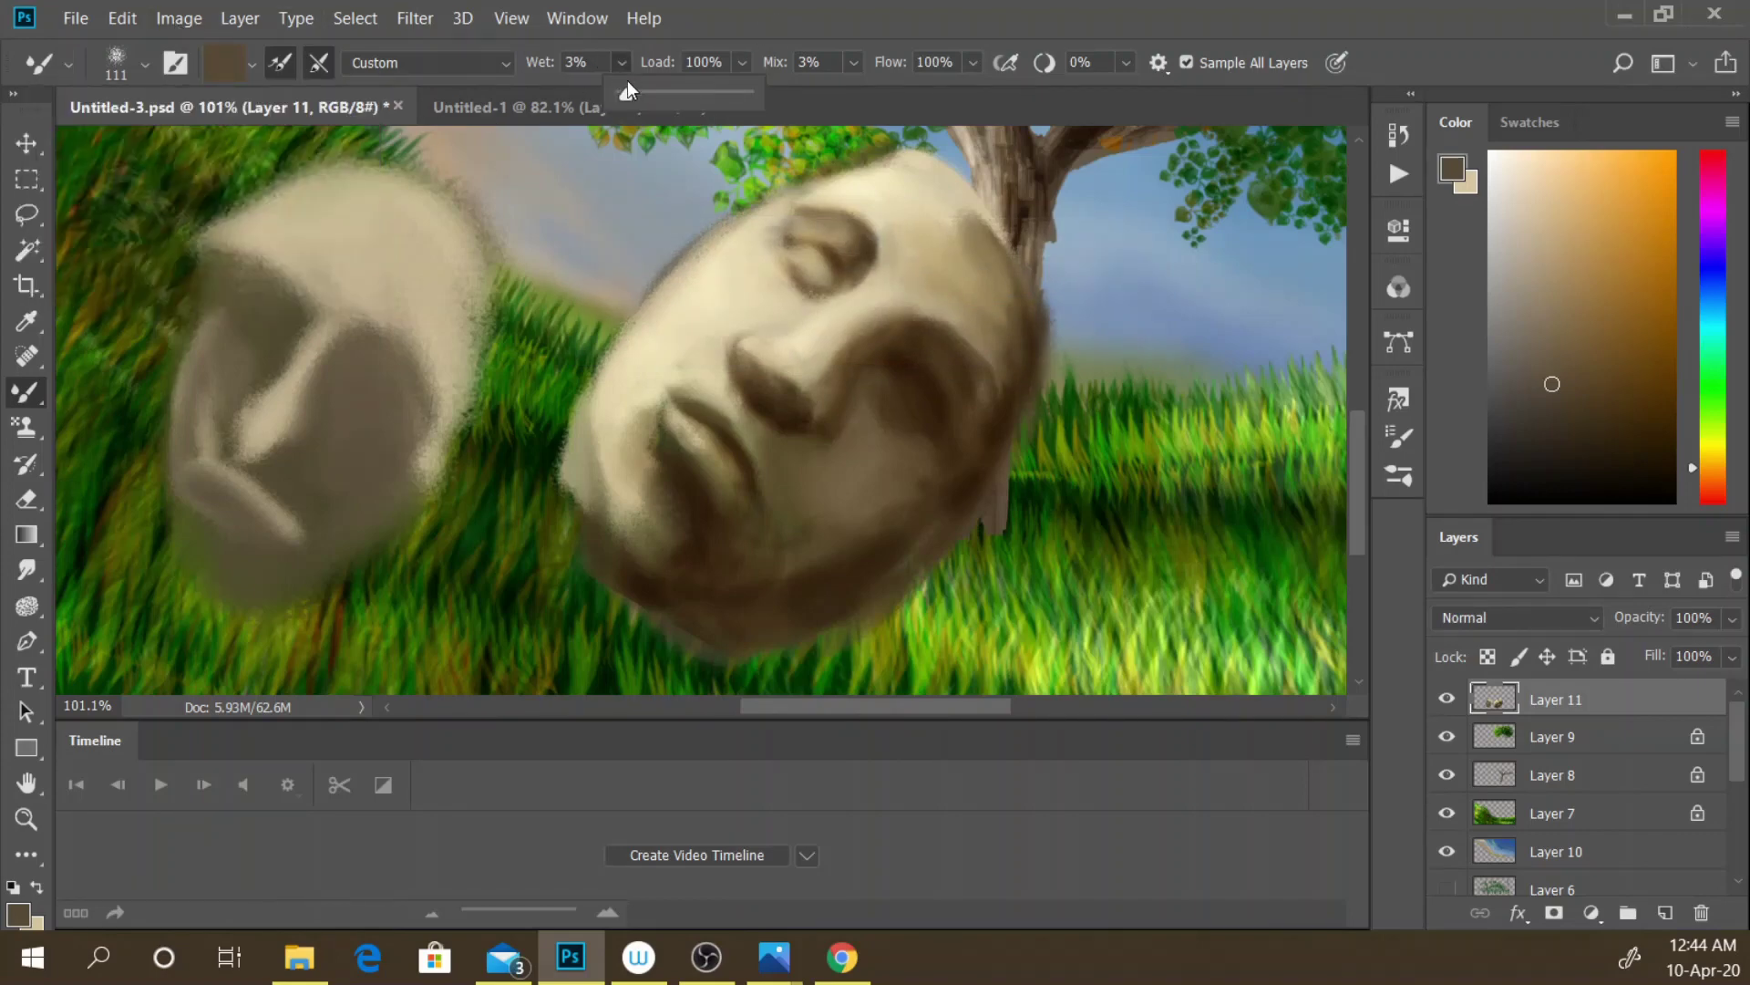
pyautogui.moveTo(631, 97)
pyautogui.mouseDown()
pyautogui.moveTo(759, 113)
pyautogui.moveTo(729, 92)
pyautogui.mouseUp()
pyautogui.click(851, 62)
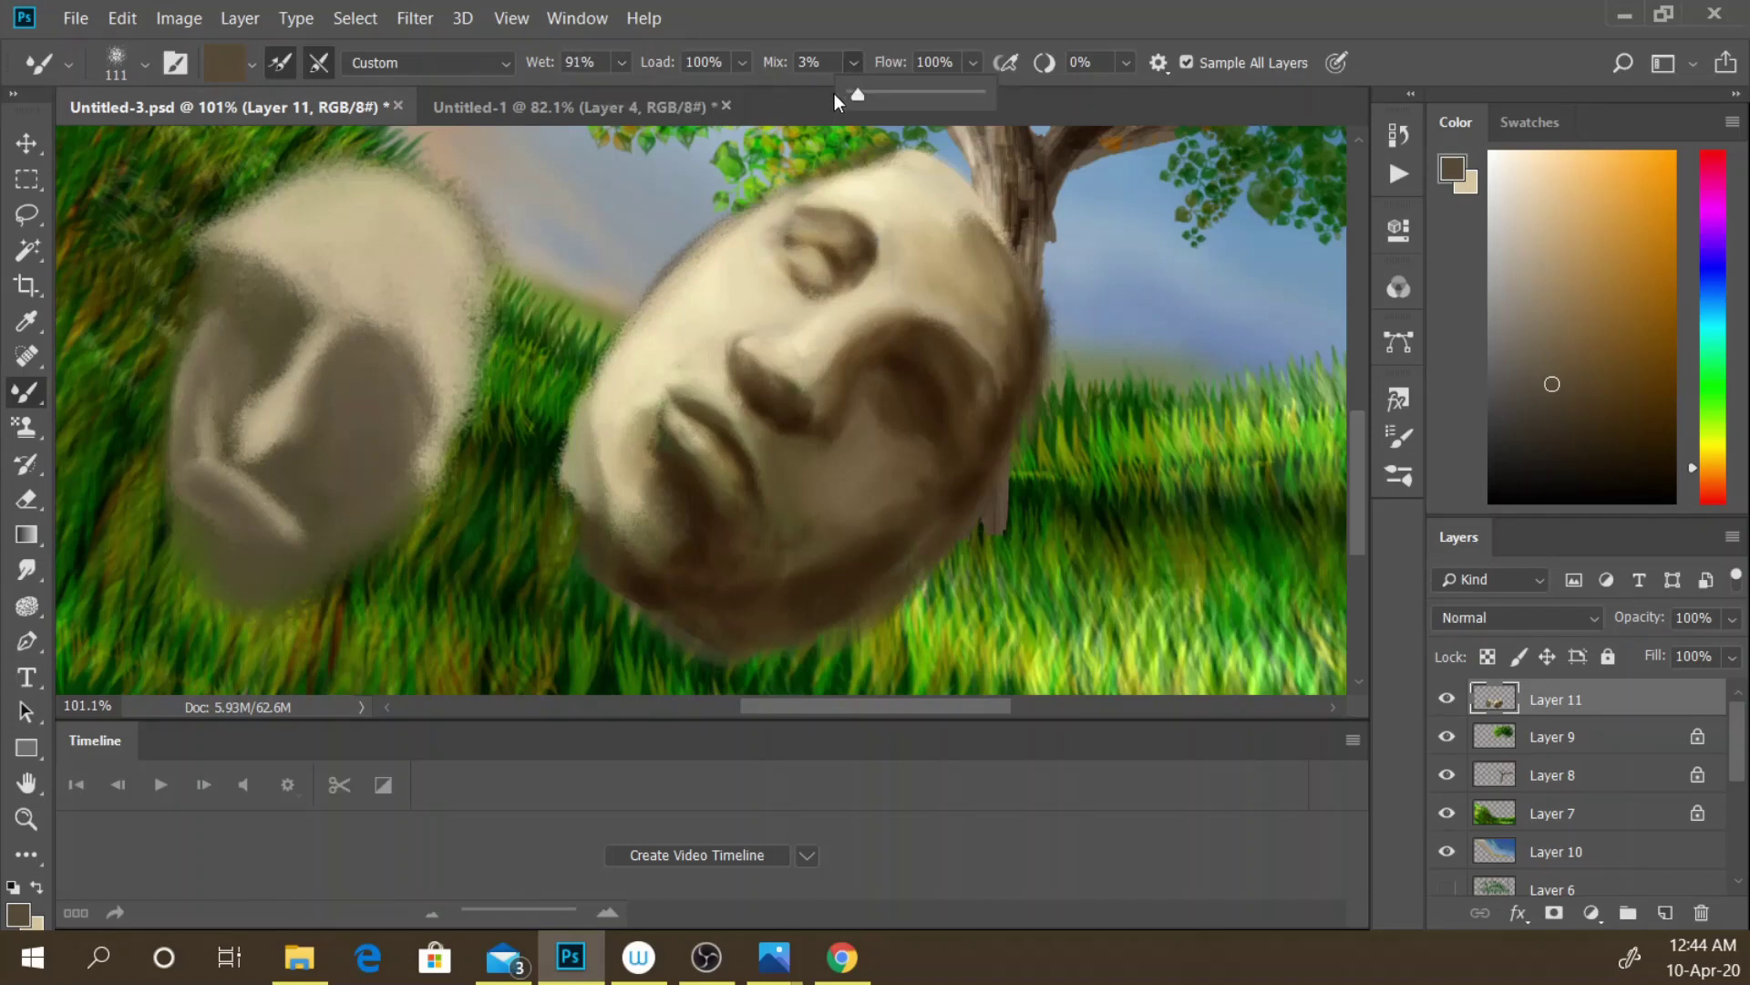
pyautogui.moveTo(959, 107); pyautogui.dragTo(948, 101)
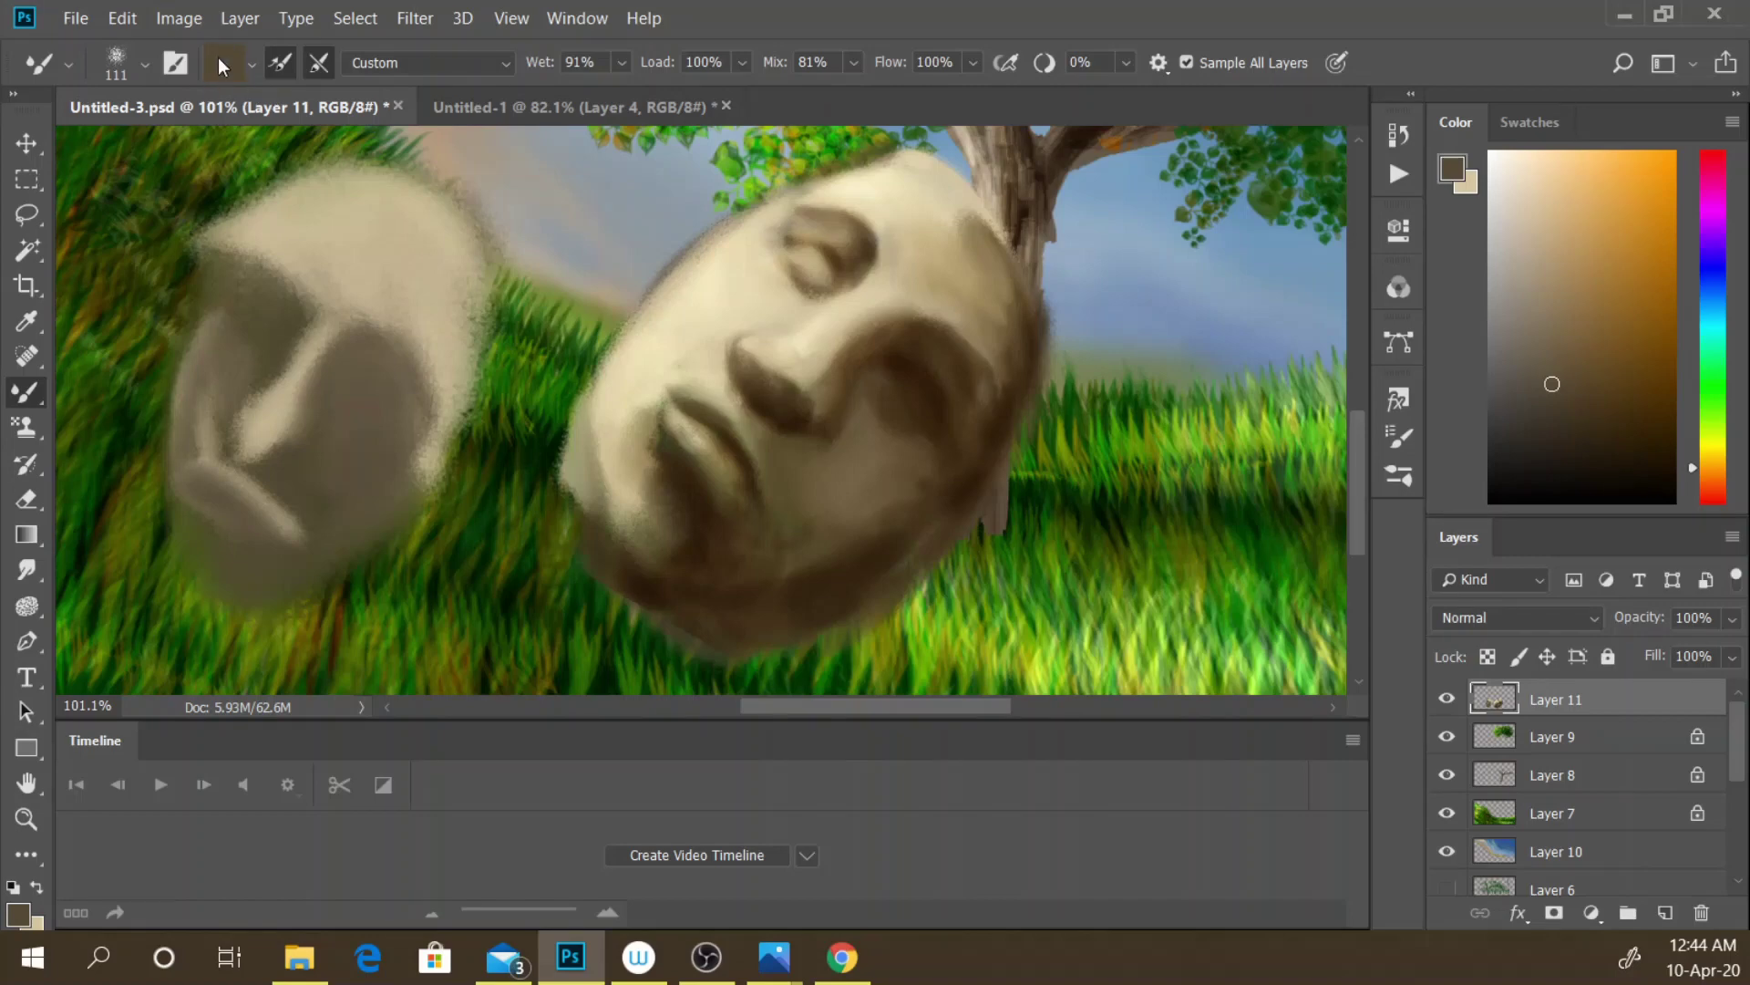
pyautogui.click(283, 66)
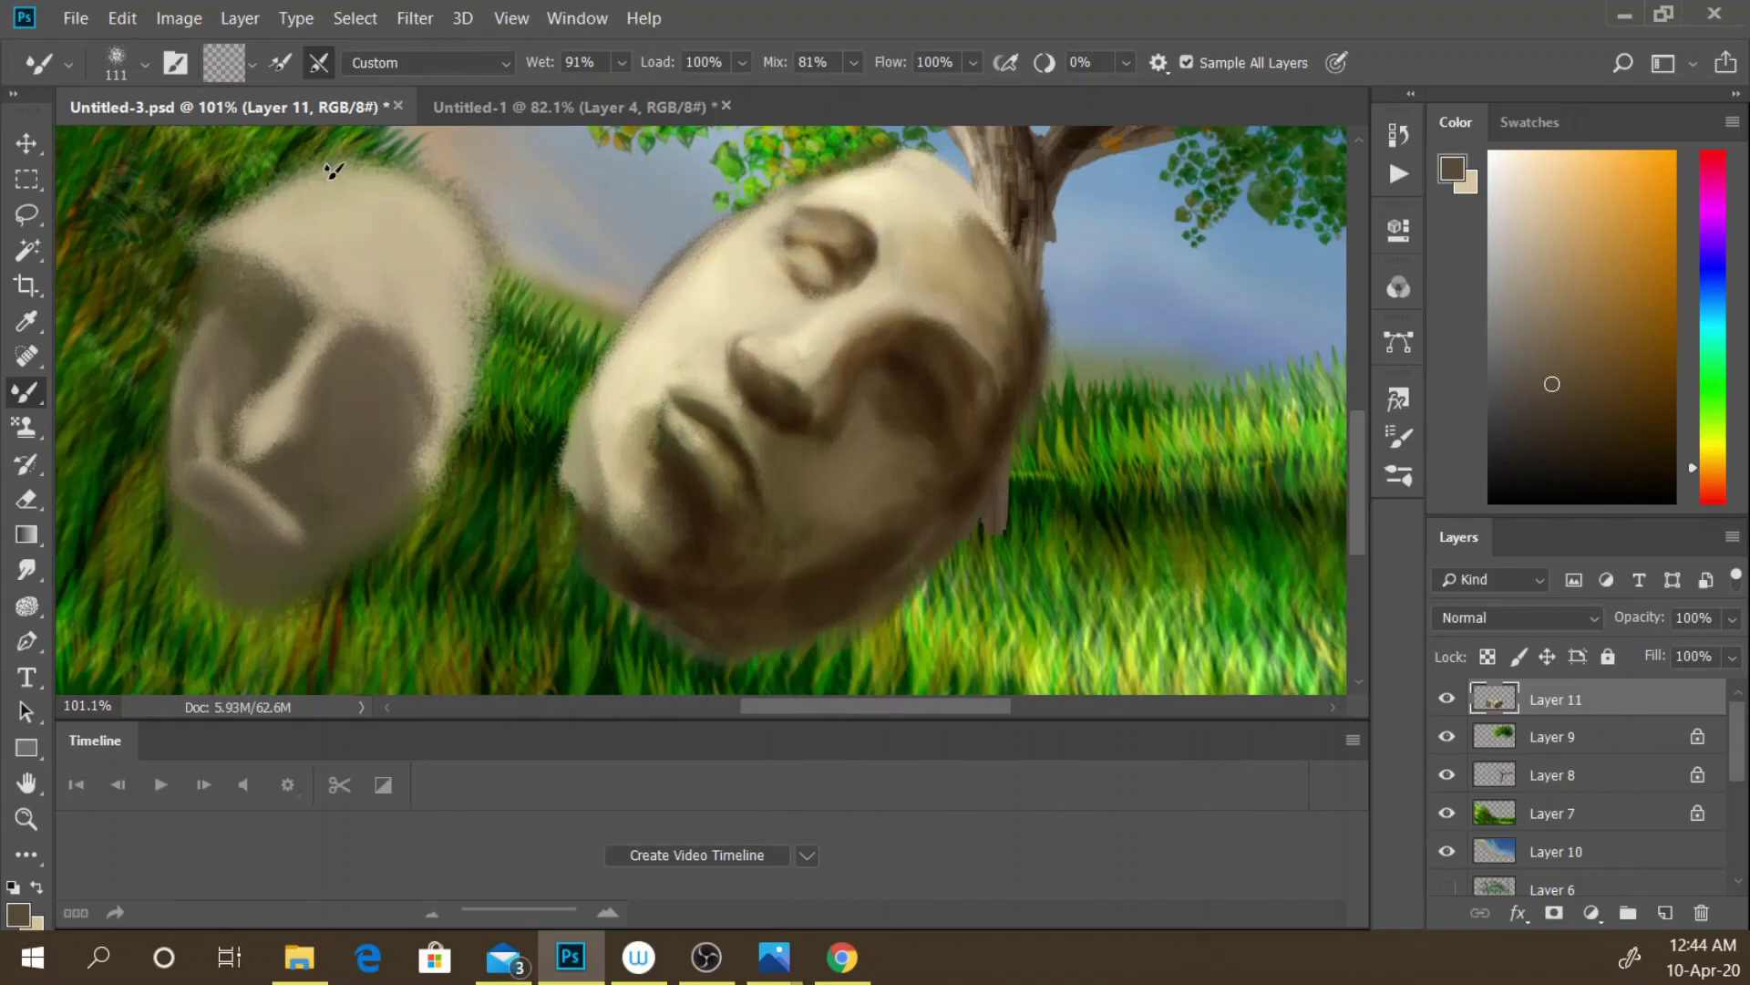
pyautogui.moveTo(381, 319)
pyautogui.mouseDown()
pyautogui.moveTo(418, 352)
pyautogui.moveTo(423, 312)
pyautogui.moveTo(398, 292)
pyautogui.moveTo(375, 292)
pyautogui.moveTo(429, 355)
pyautogui.moveTo(441, 324)
pyautogui.moveTo(386, 285)
pyautogui.moveTo(281, 274)
pyautogui.moveTo(273, 241)
pyautogui.moveTo(247, 274)
pyautogui.moveTo(283, 322)
pyautogui.moveTo(382, 336)
pyautogui.moveTo(399, 442)
pyautogui.moveTo(301, 507)
pyautogui.moveTo(438, 437)
pyautogui.moveTo(429, 396)
pyautogui.mouseUp()
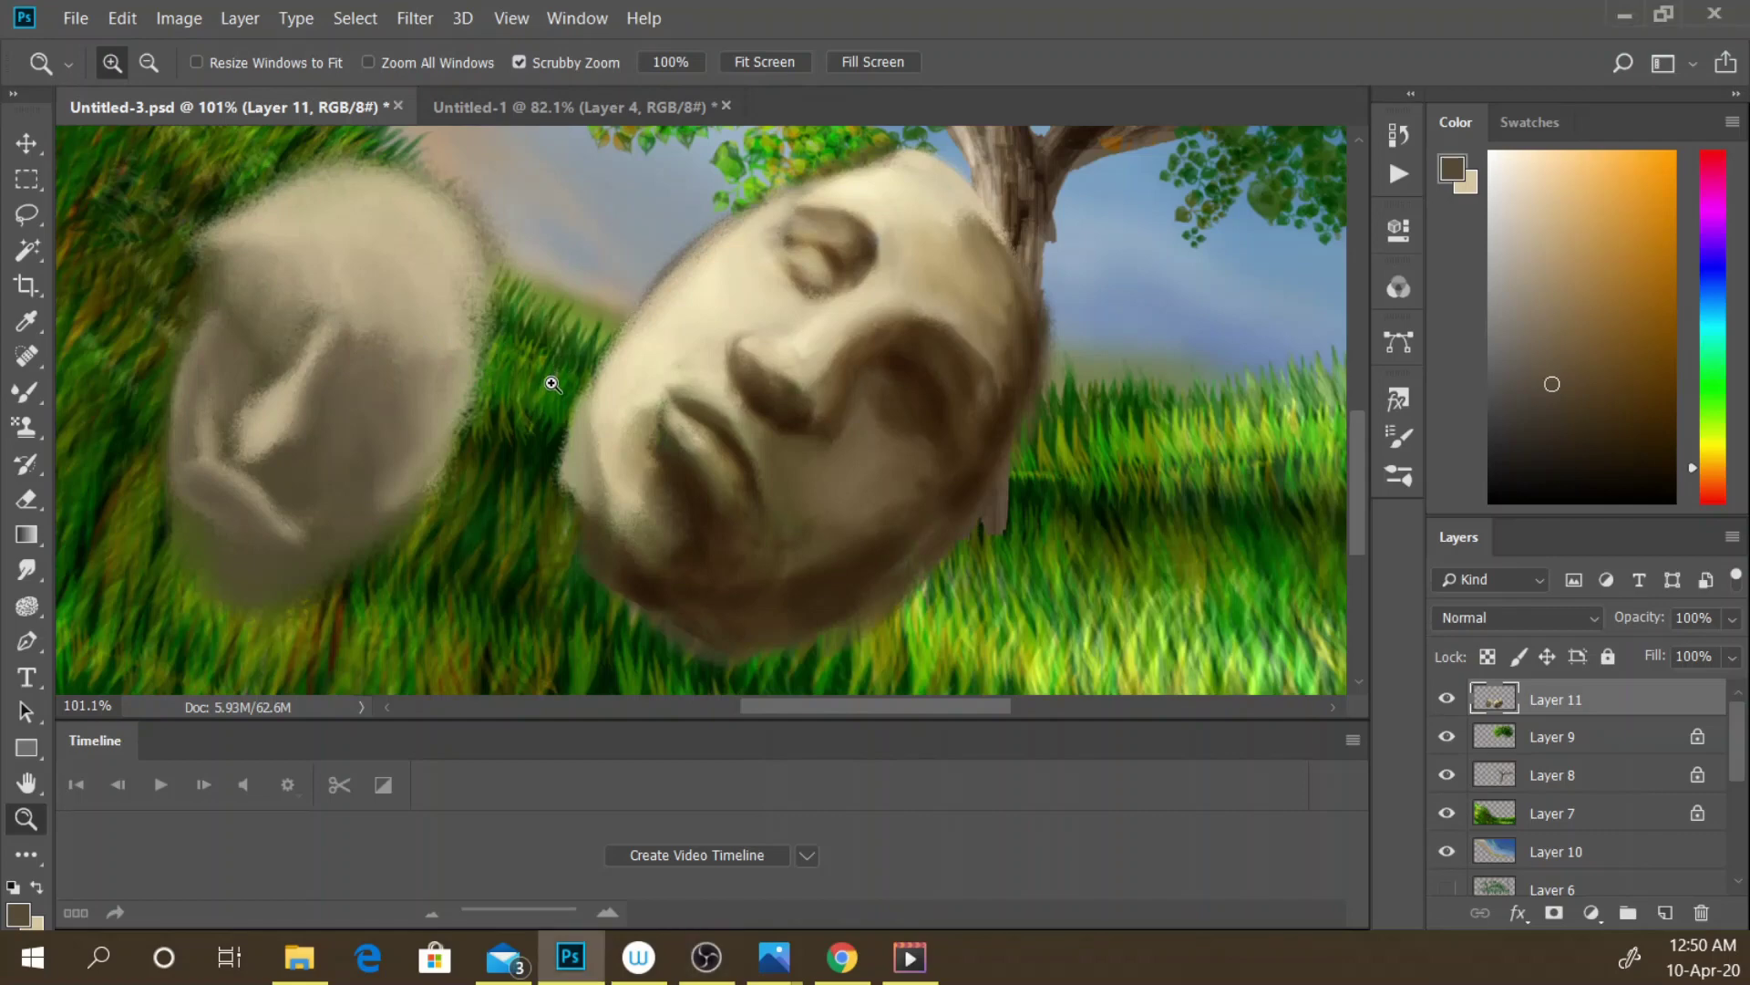
pyautogui.moveTo(538, 385)
pyautogui.mouseDown()
pyautogui.moveTo(463, 336)
pyautogui.moveTo(492, 364)
pyautogui.mouseUp()
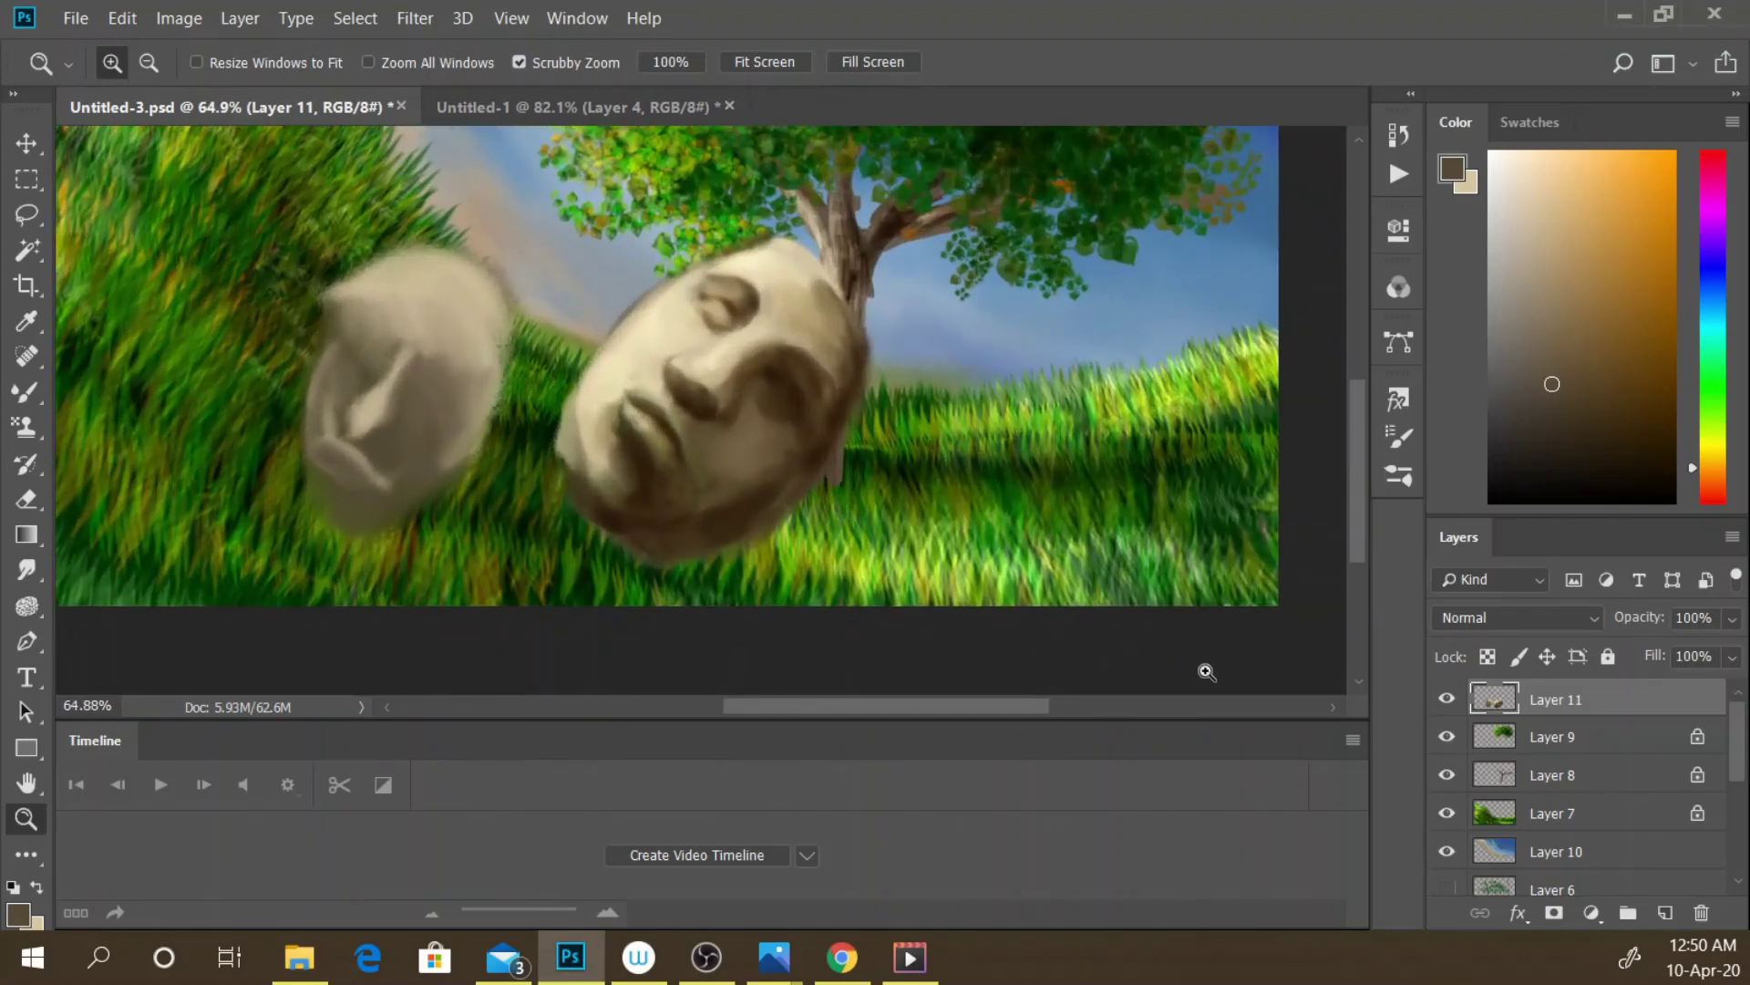
# - Lasso the left stone face, delete it, and deselect
pyautogui.click(27, 214)
pyautogui.moveTo(426, 245)
pyautogui.mouseDown()
pyautogui.moveTo(558, 319)
pyautogui.moveTo(401, 150)
pyautogui.mouseUp()
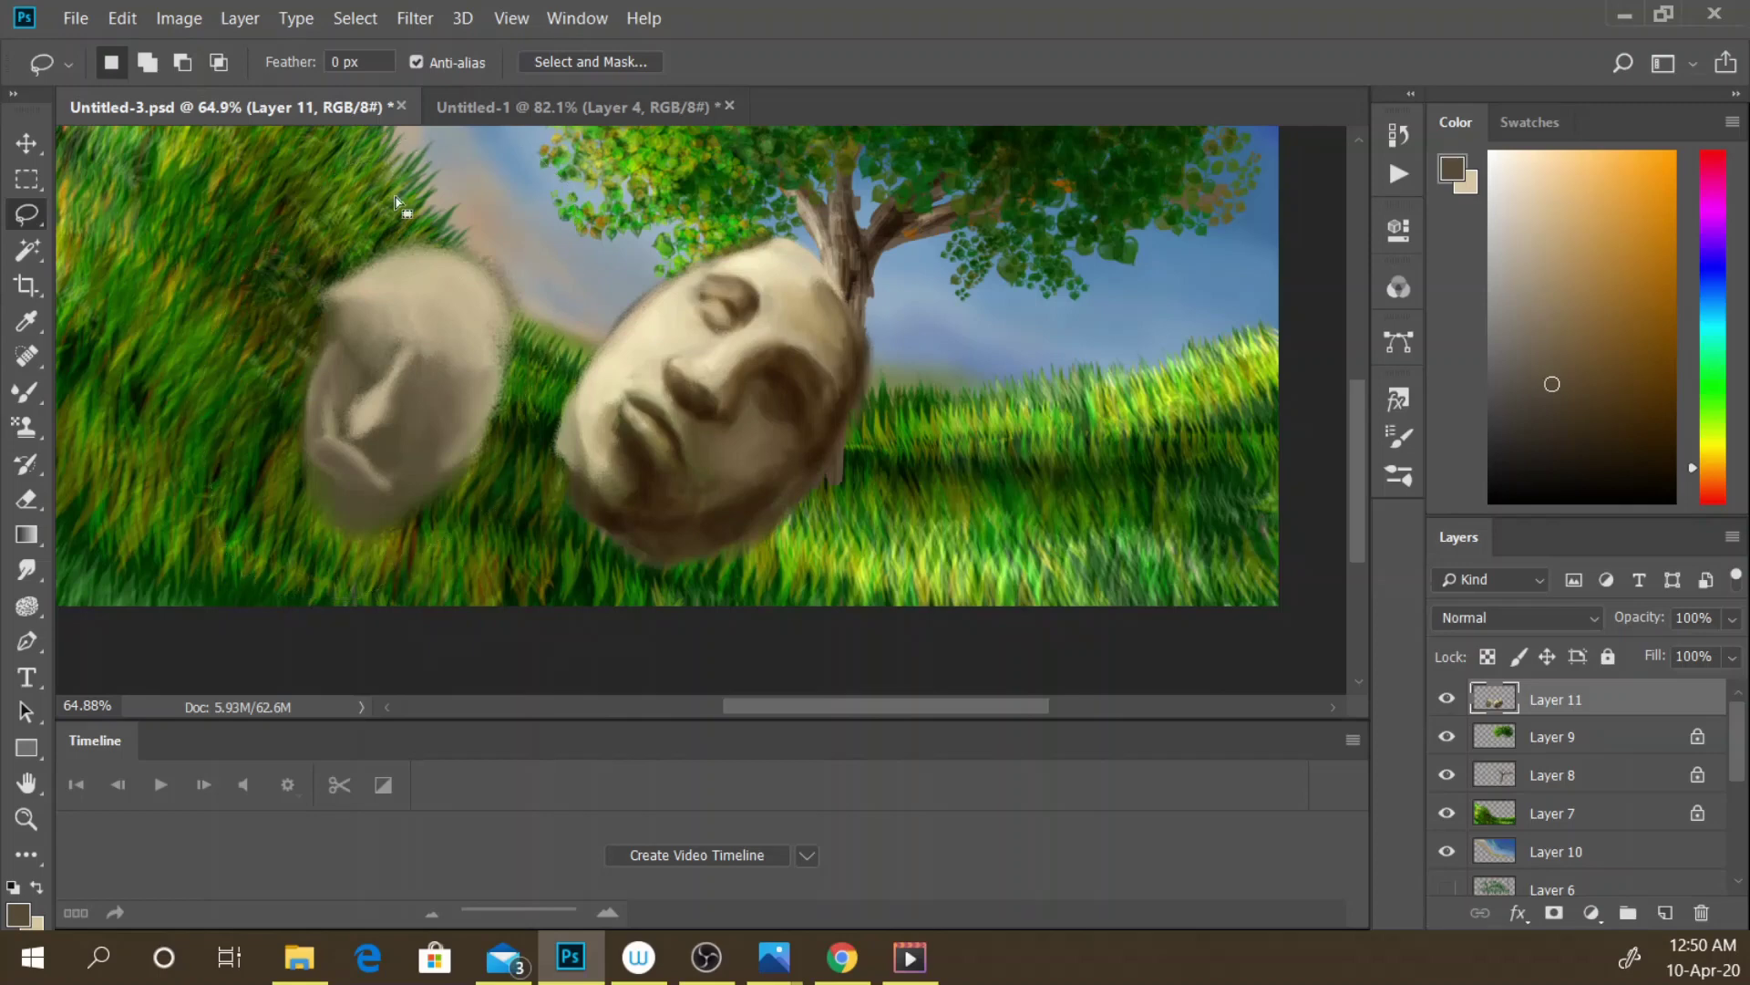
pyautogui.press('Delete')
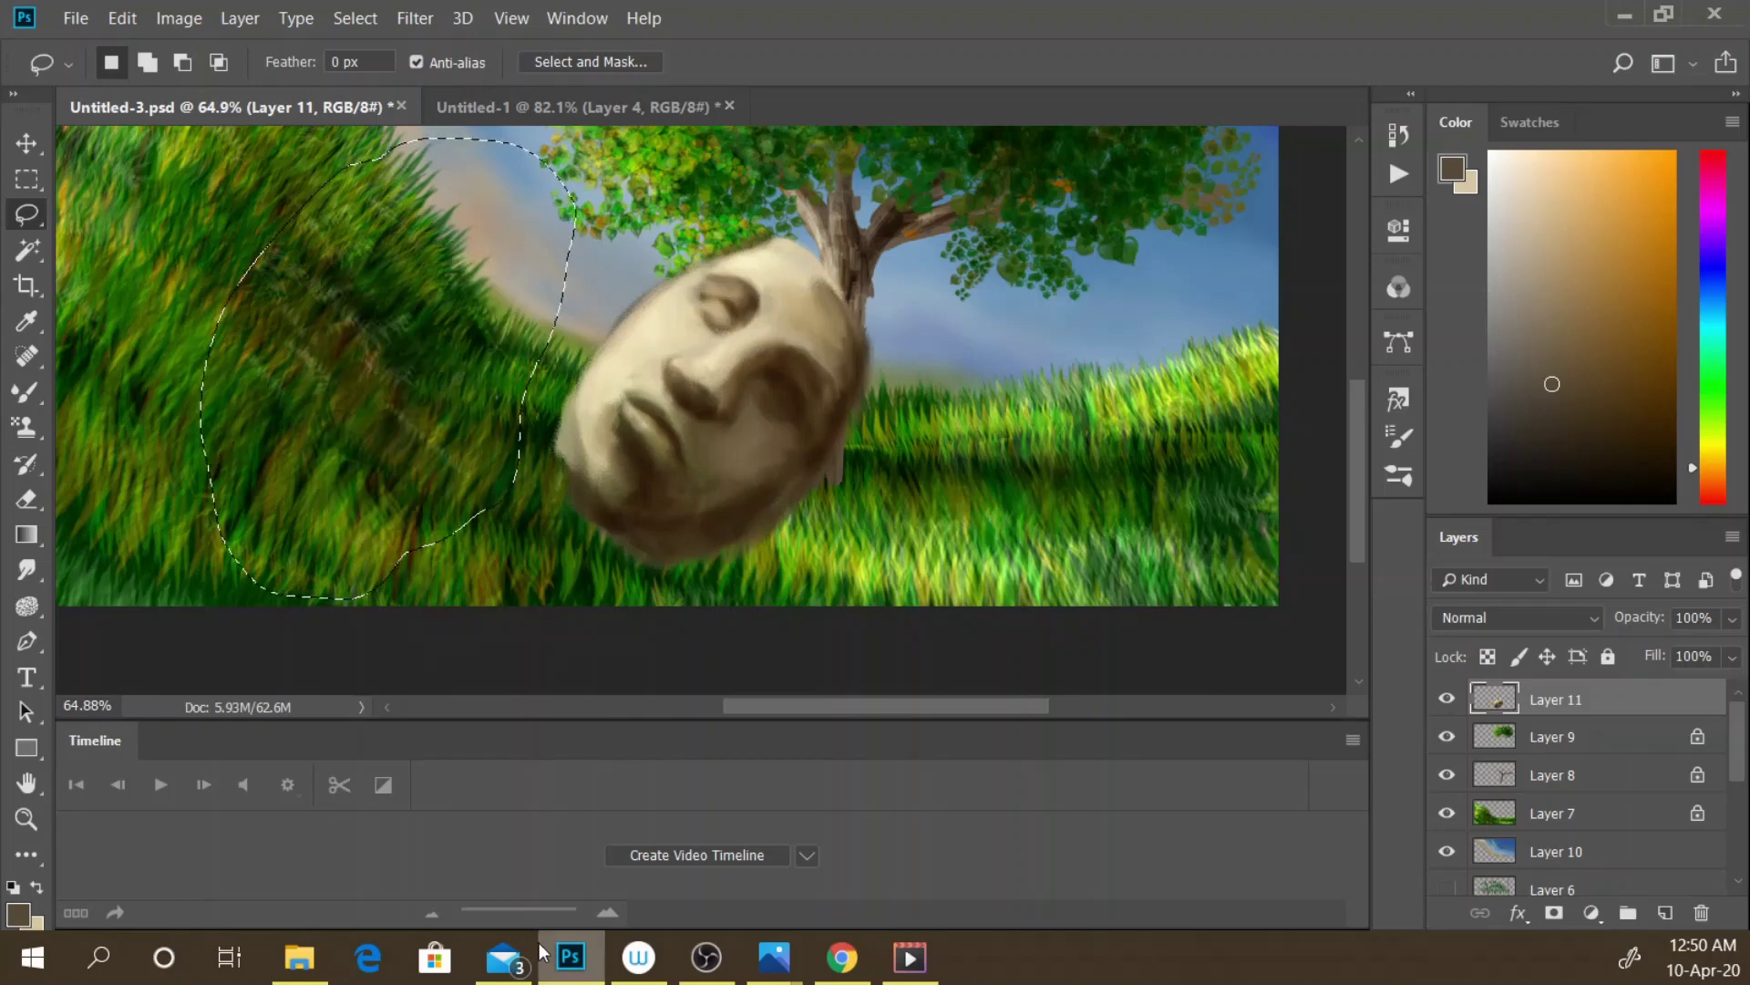
pyautogui.press('b')
pyautogui.hotkey('ctrl', 'd')
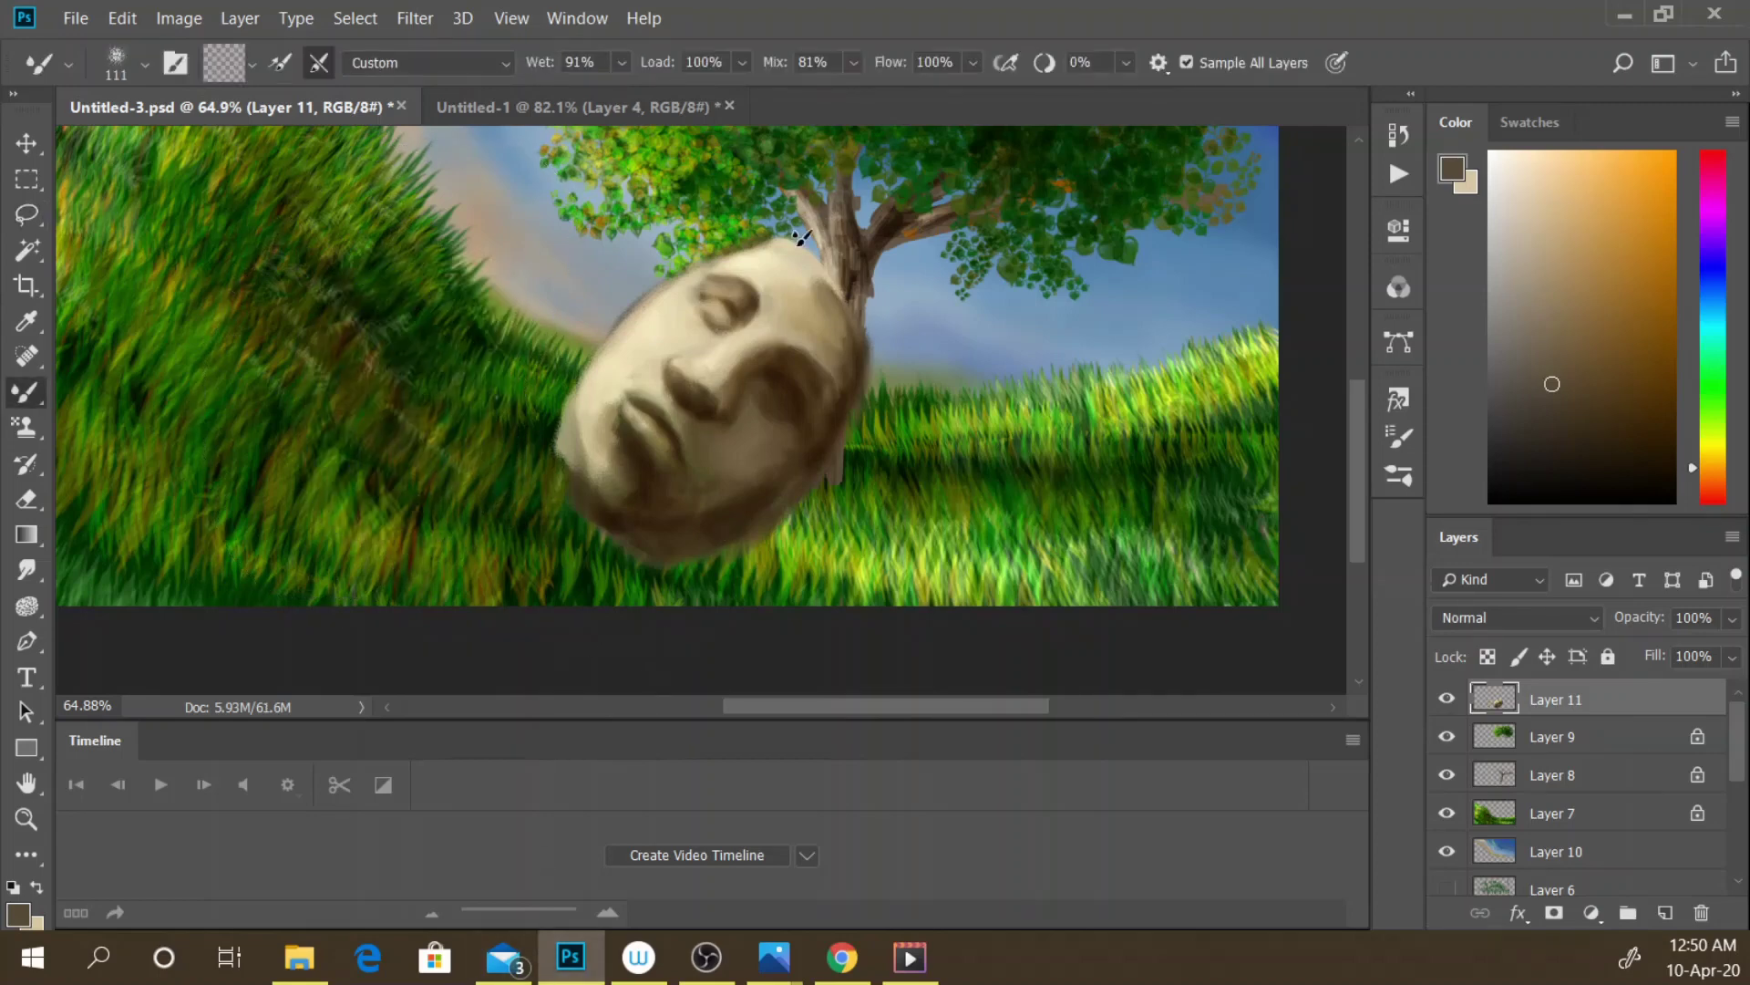
# - Nudge the remaining face layer slightly down toward the grass
pyautogui.press('v')
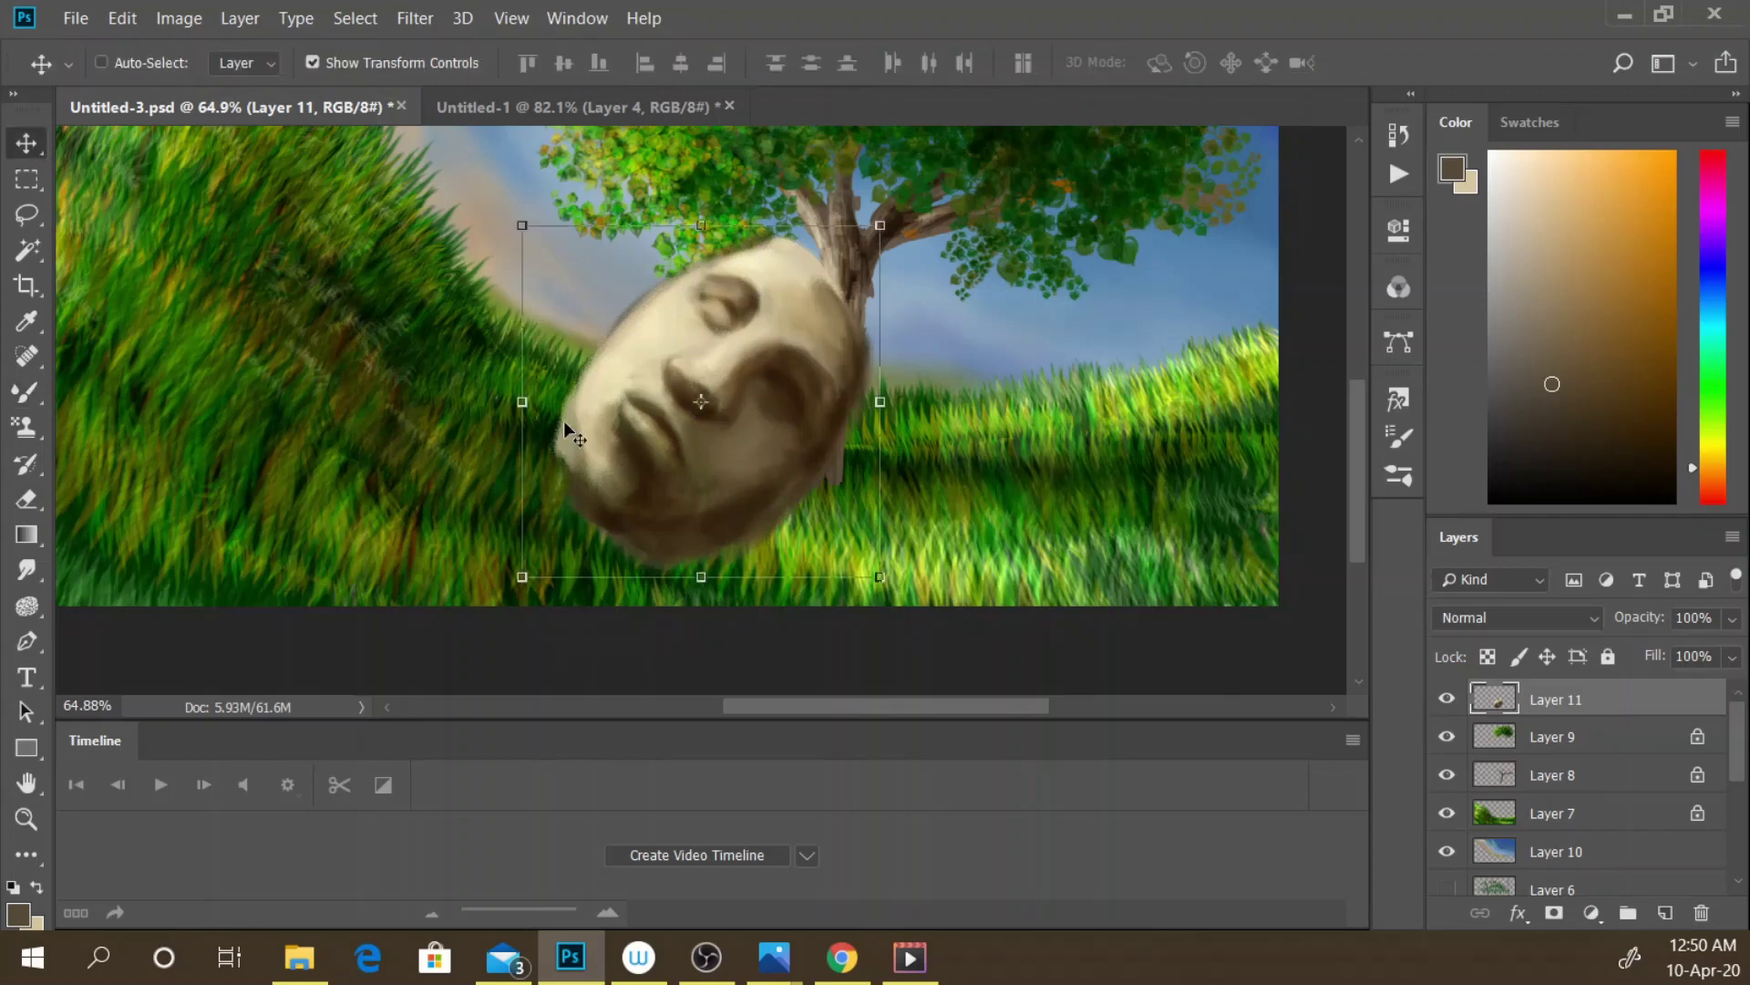
pyautogui.moveTo(764, 407)
pyautogui.mouseDown()
pyautogui.moveTo(755, 444)
pyautogui.moveTo(750, 428)
pyautogui.mouseUp()
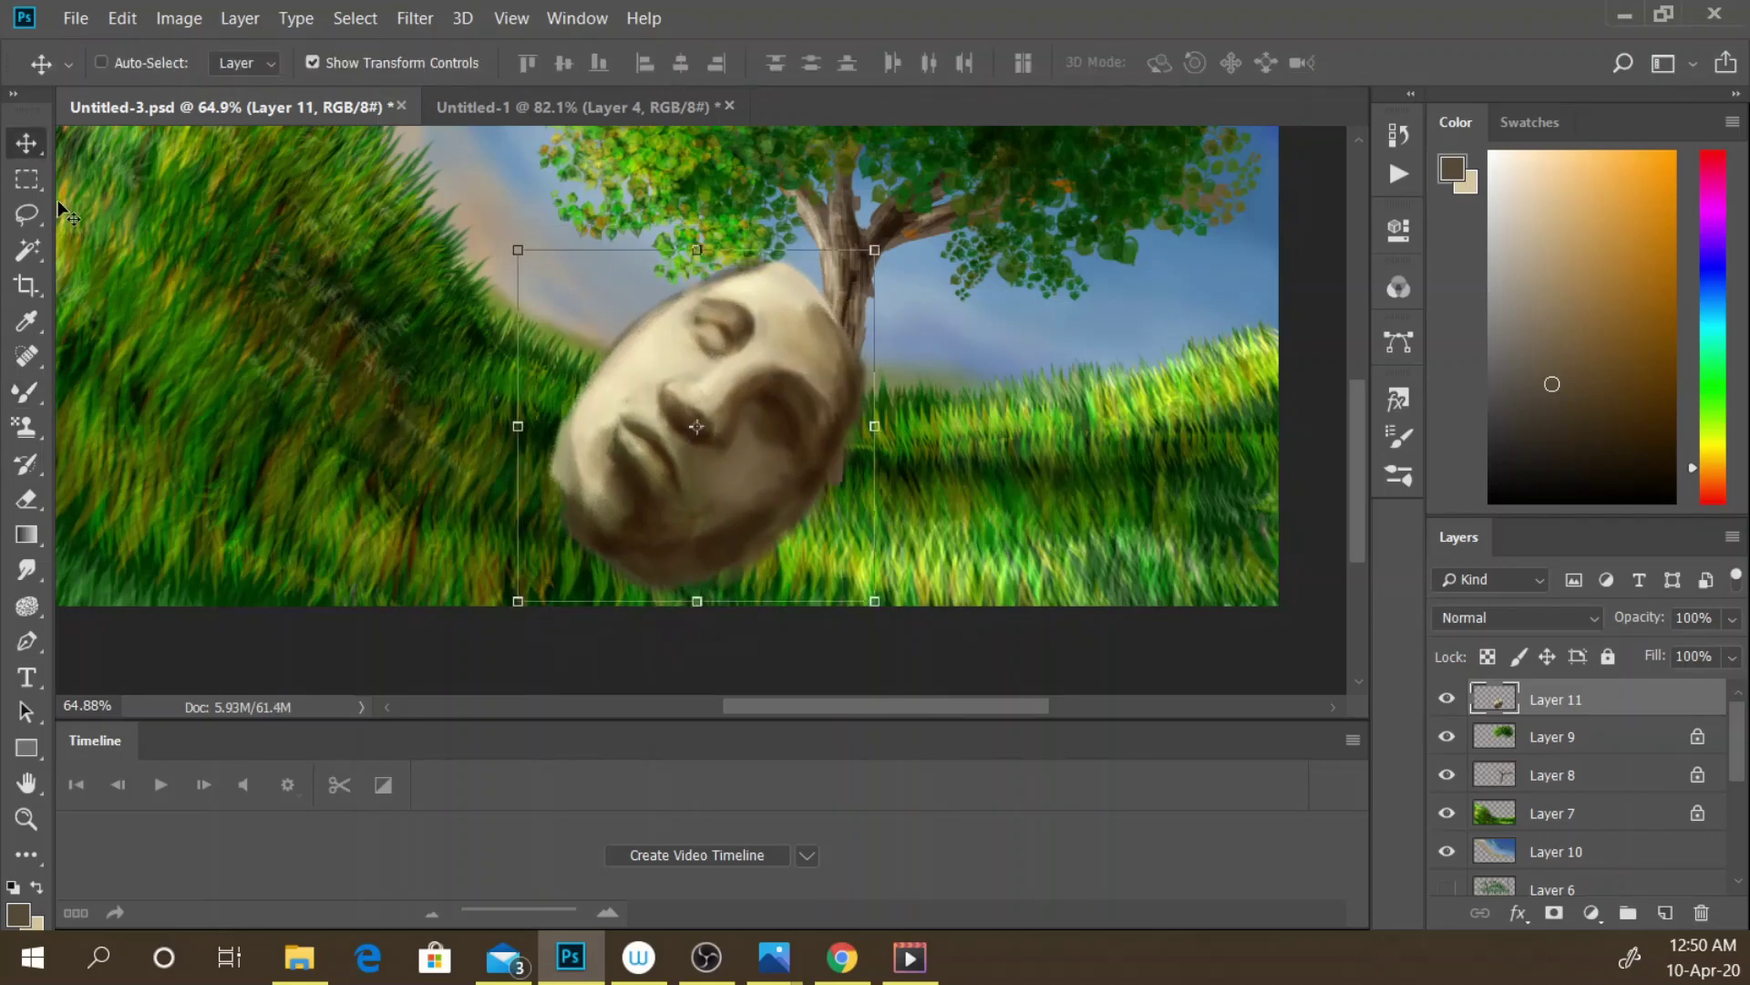
pyautogui.click(26, 214)
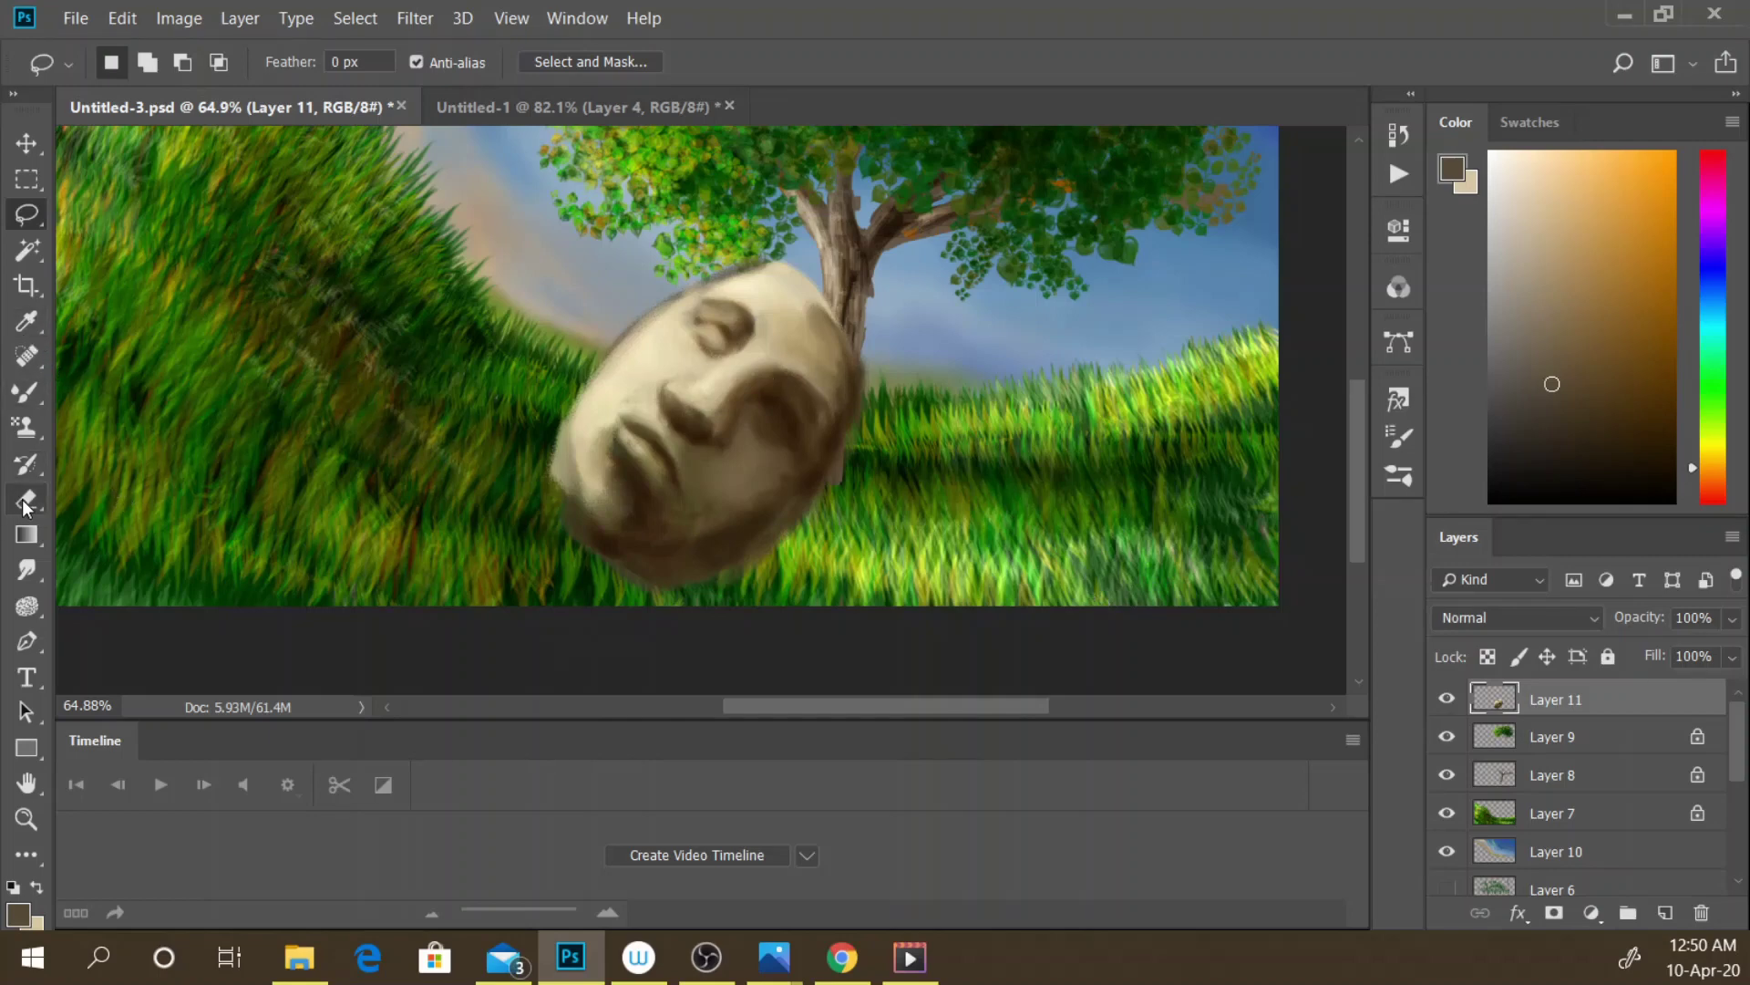
# - Erase the face's left, right and top edges by the trunk, then add a layer mask to Layer 11
pyautogui.click(26, 499)
pyautogui.moveTo(578, 444)
pyautogui.mouseDown()
pyautogui.moveTo(571, 390)
pyautogui.moveTo(556, 484)
pyautogui.mouseUp()
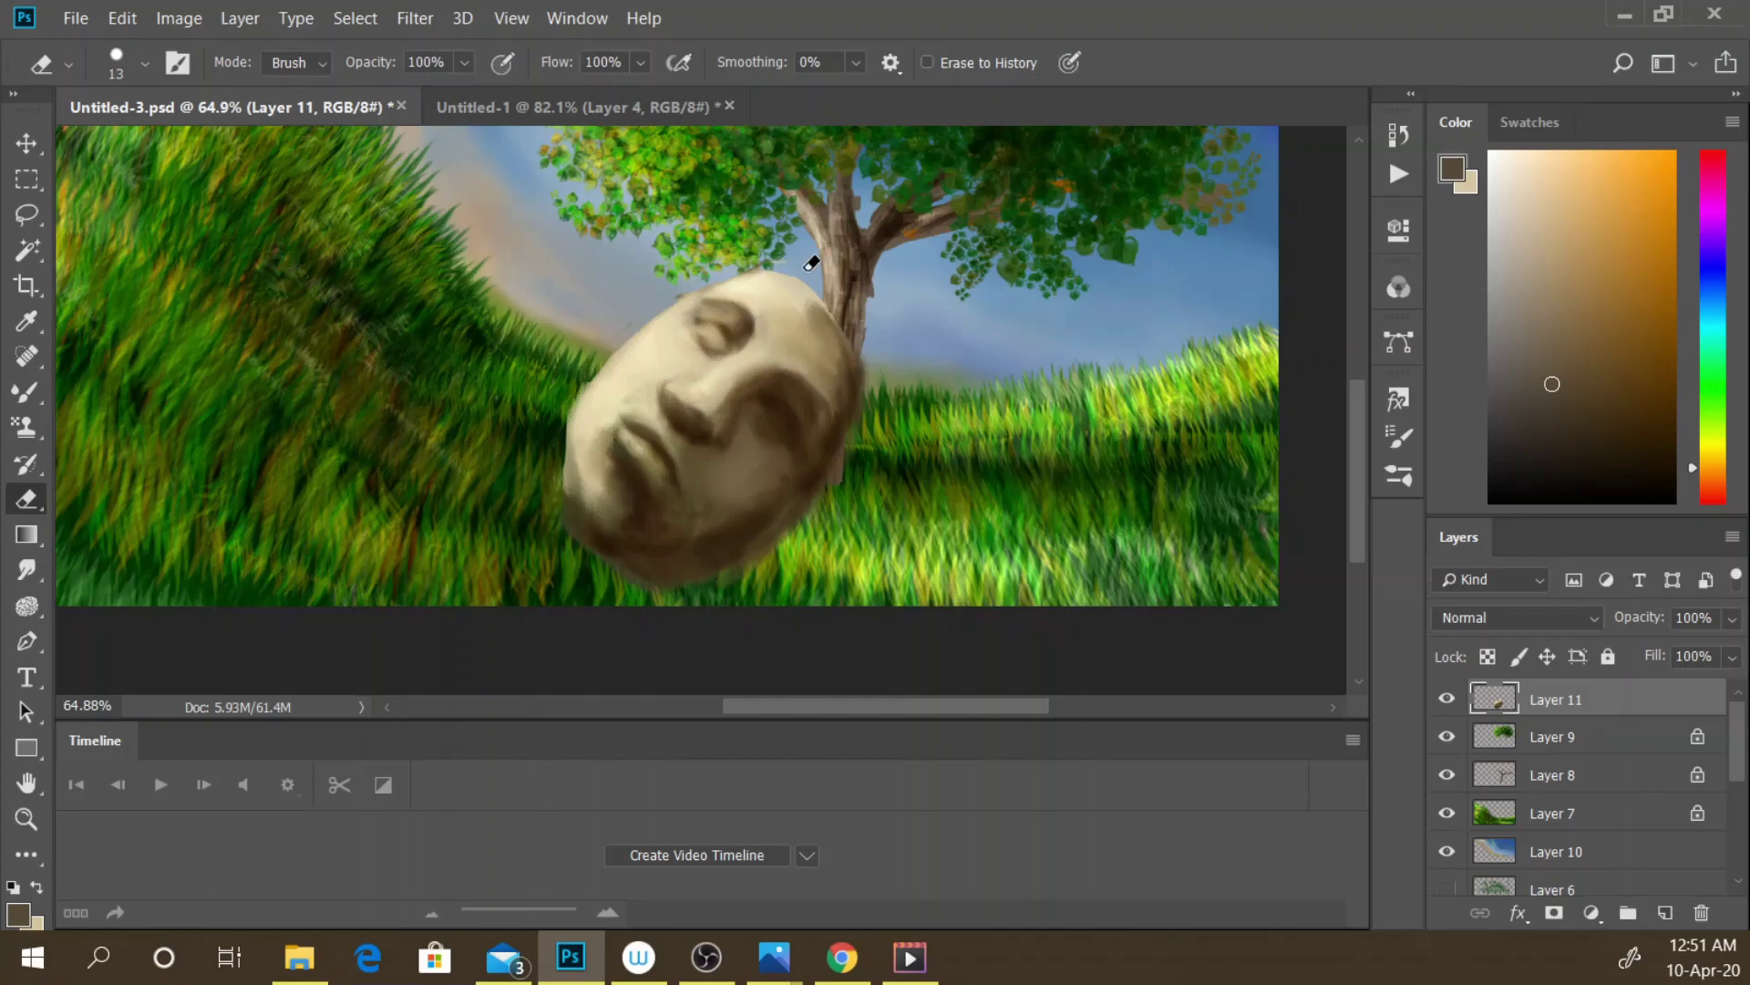
pyautogui.moveTo(812, 263)
pyautogui.mouseDown()
pyautogui.moveTo(847, 454)
pyautogui.moveTo(776, 535)
pyautogui.moveTo(671, 595)
pyautogui.moveTo(611, 539)
pyautogui.moveTo(552, 422)
pyautogui.moveTo(558, 469)
pyautogui.mouseUp()
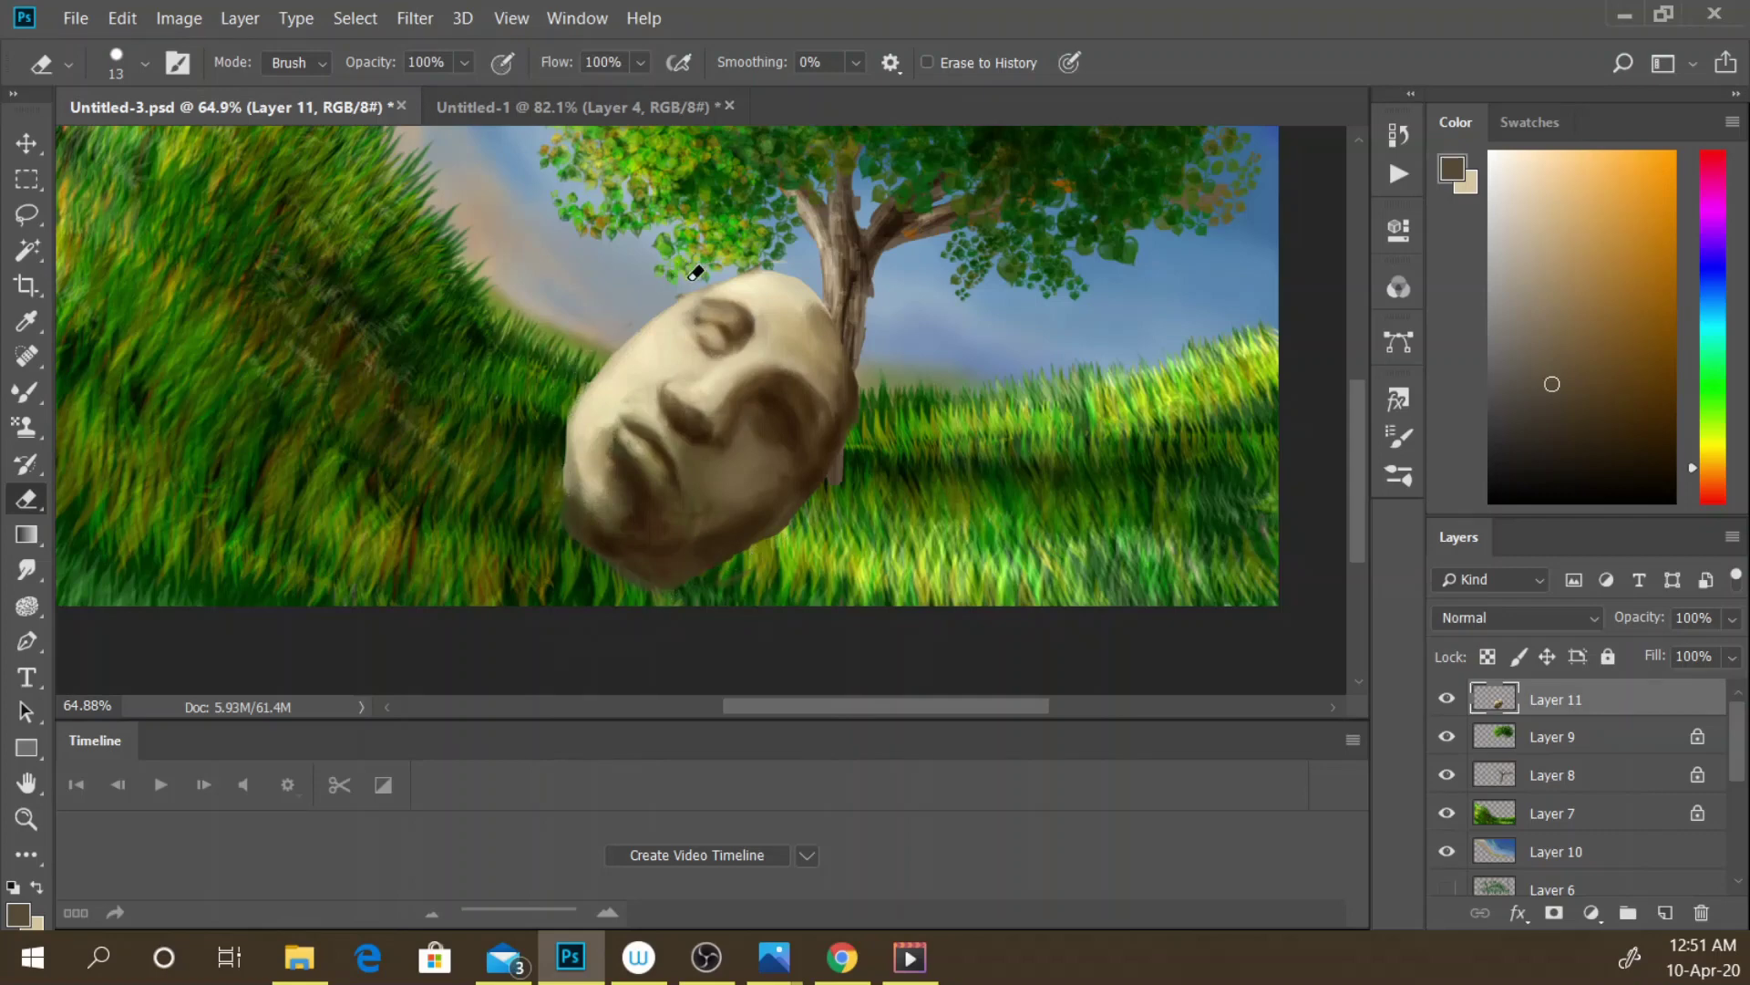
pyautogui.moveTo(846, 308)
pyautogui.mouseDown()
pyautogui.moveTo(833, 273)
pyautogui.moveTo(779, 251)
pyautogui.mouseUp()
pyautogui.click(1555, 913)
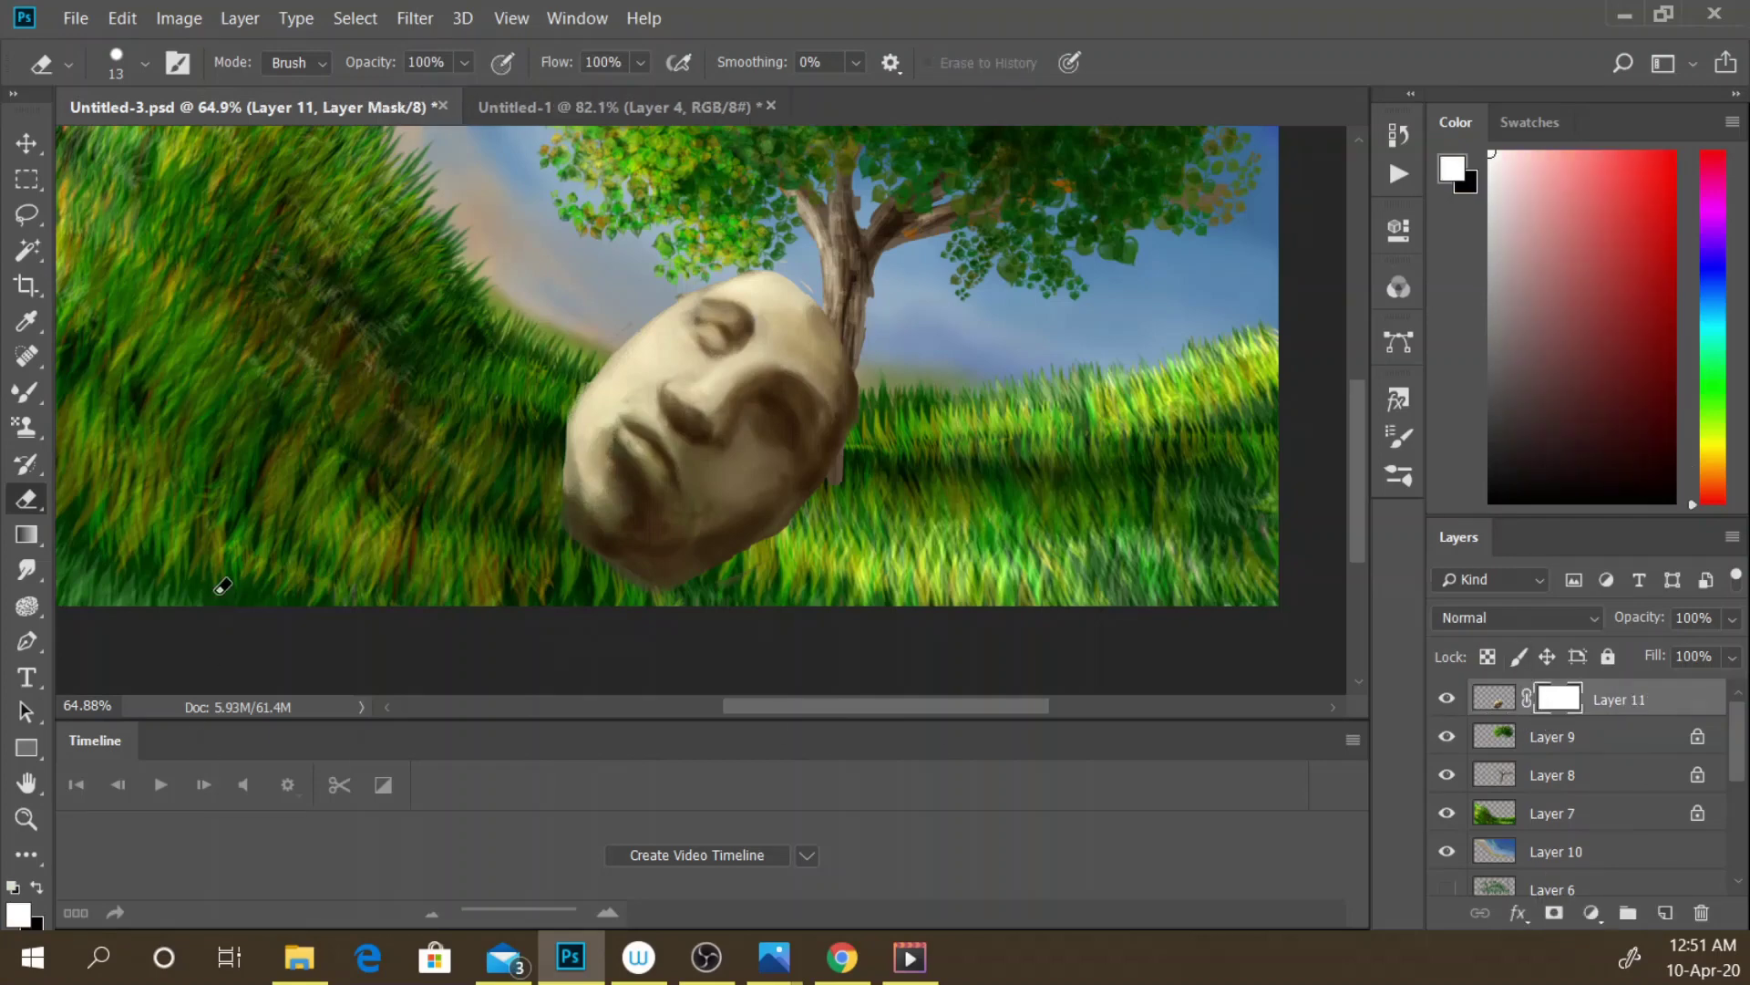
# - Paint black on the mask to hide the face's lower edge, then shift the layer right
pyautogui.press('x')
pyautogui.click(30, 394)
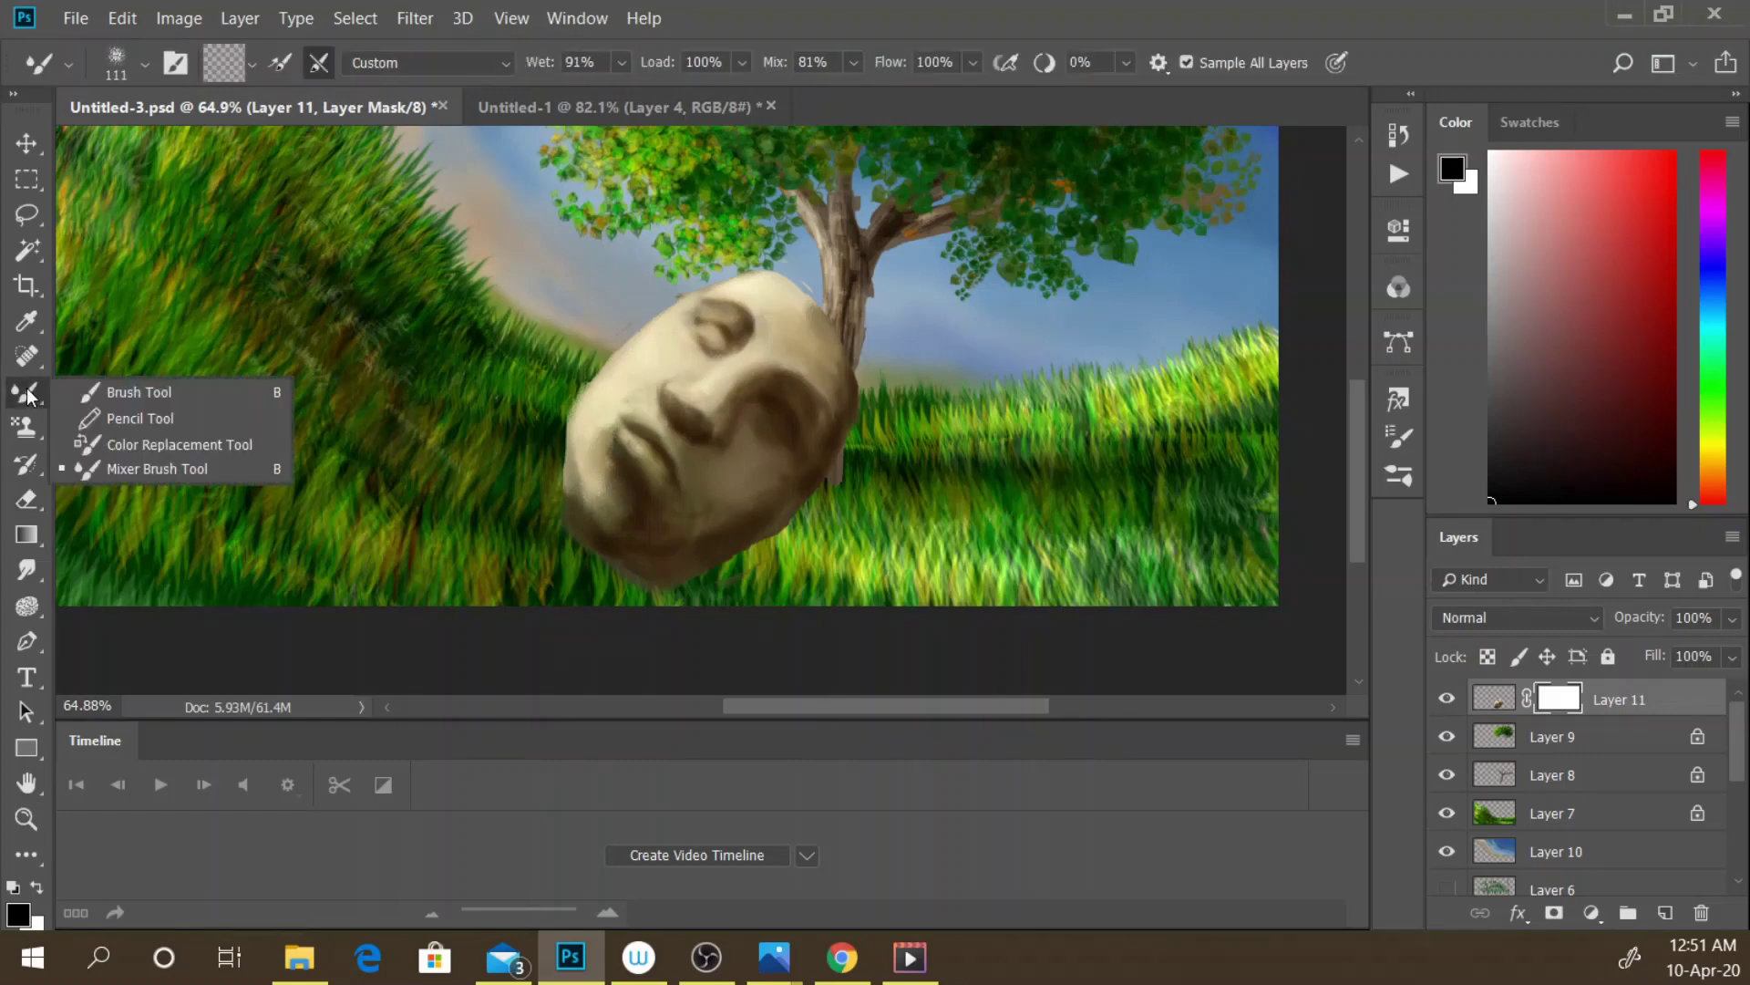
pyautogui.click(101, 388)
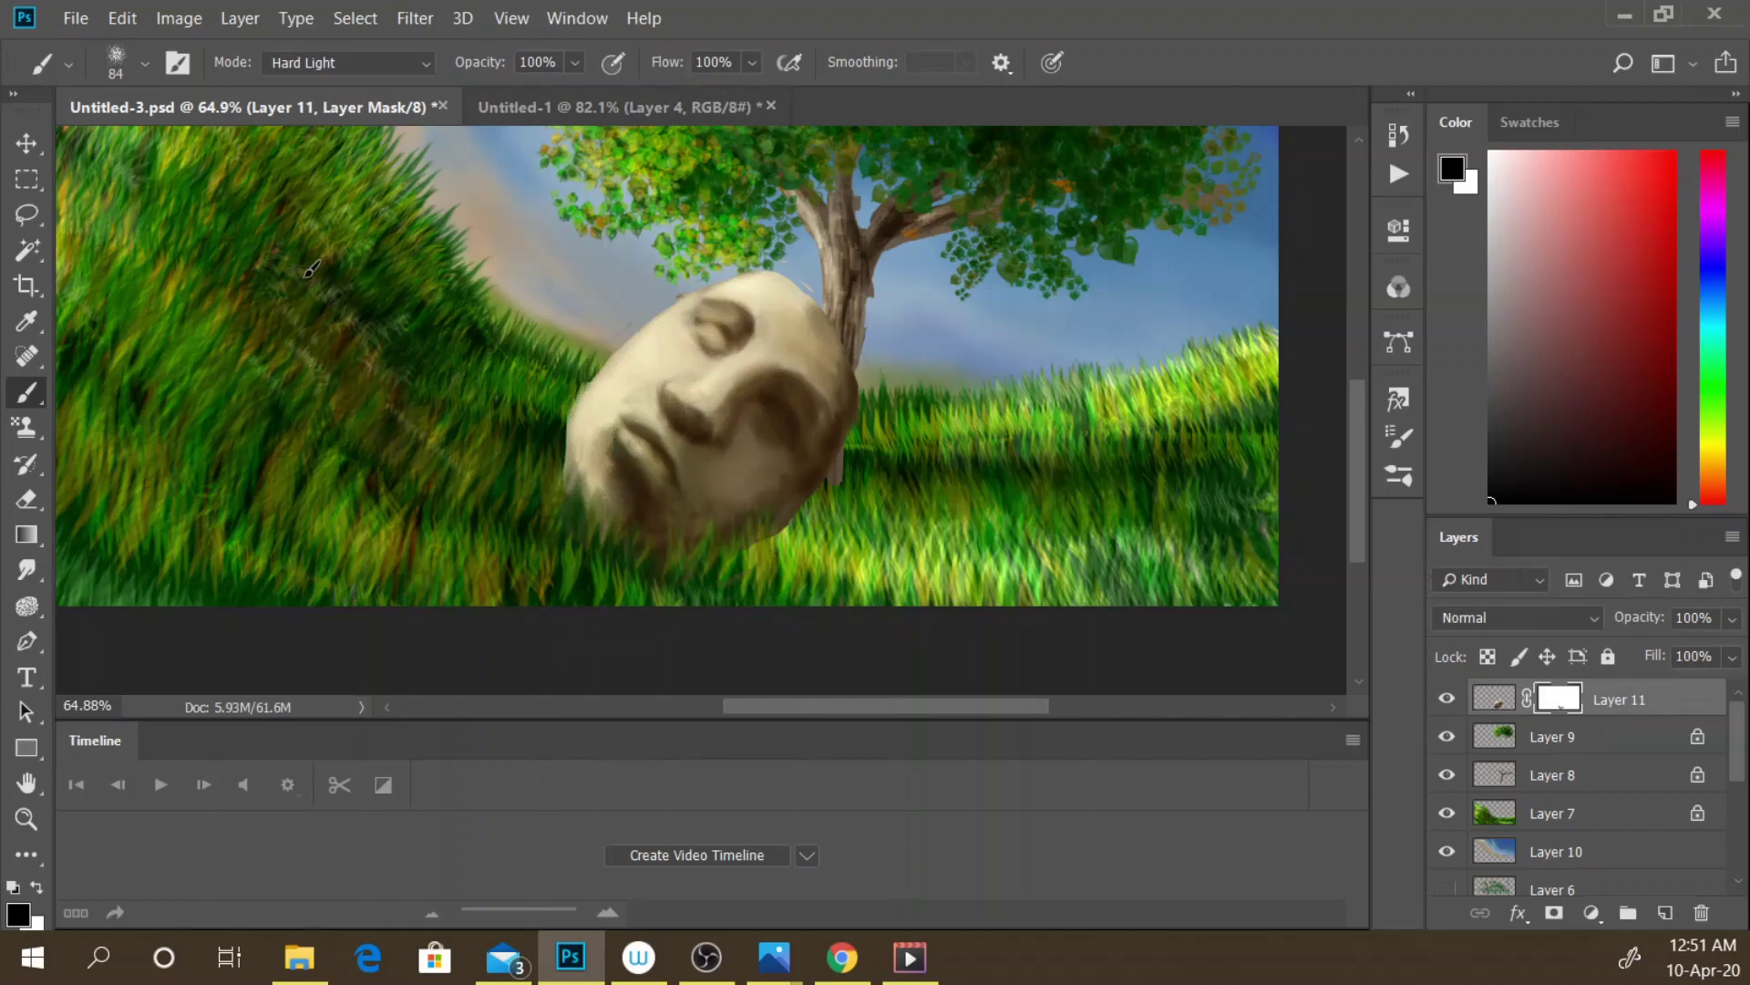
pyautogui.click(27, 143)
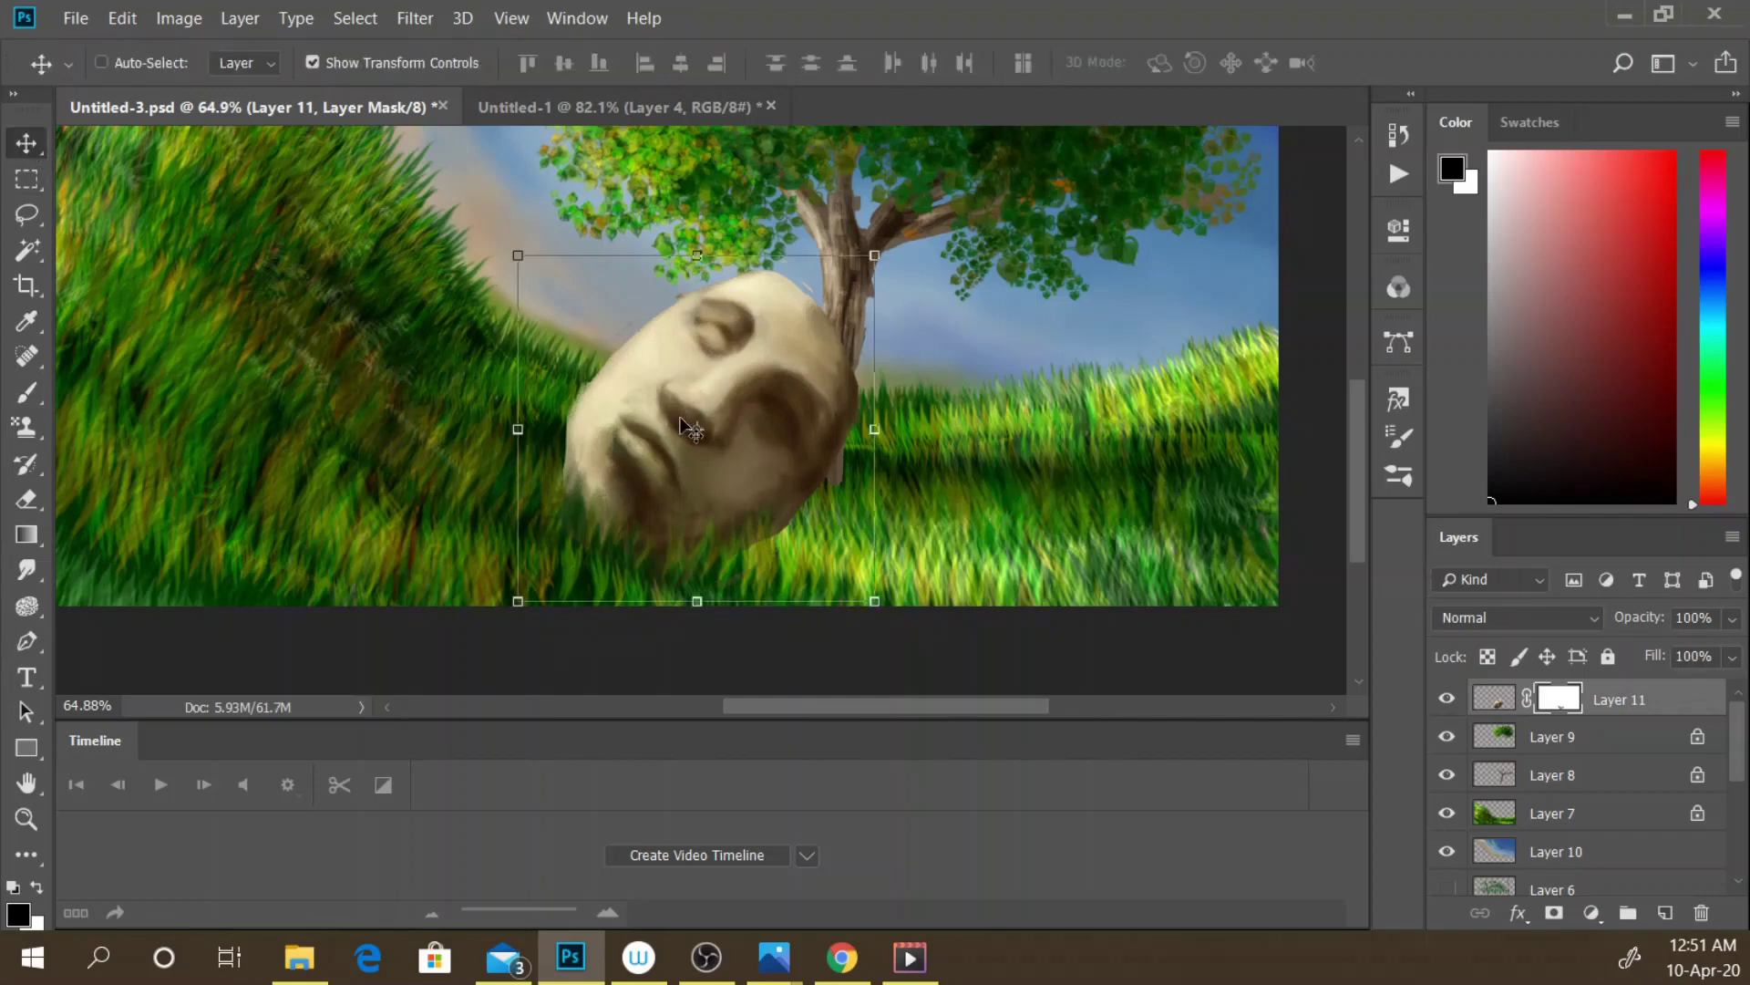
pyautogui.moveTo(725, 458)
pyautogui.mouseDown()
pyautogui.moveTo(835, 452)
pyautogui.moveTo(846, 468)
pyautogui.moveTo(731, 457)
pyautogui.mouseUp()
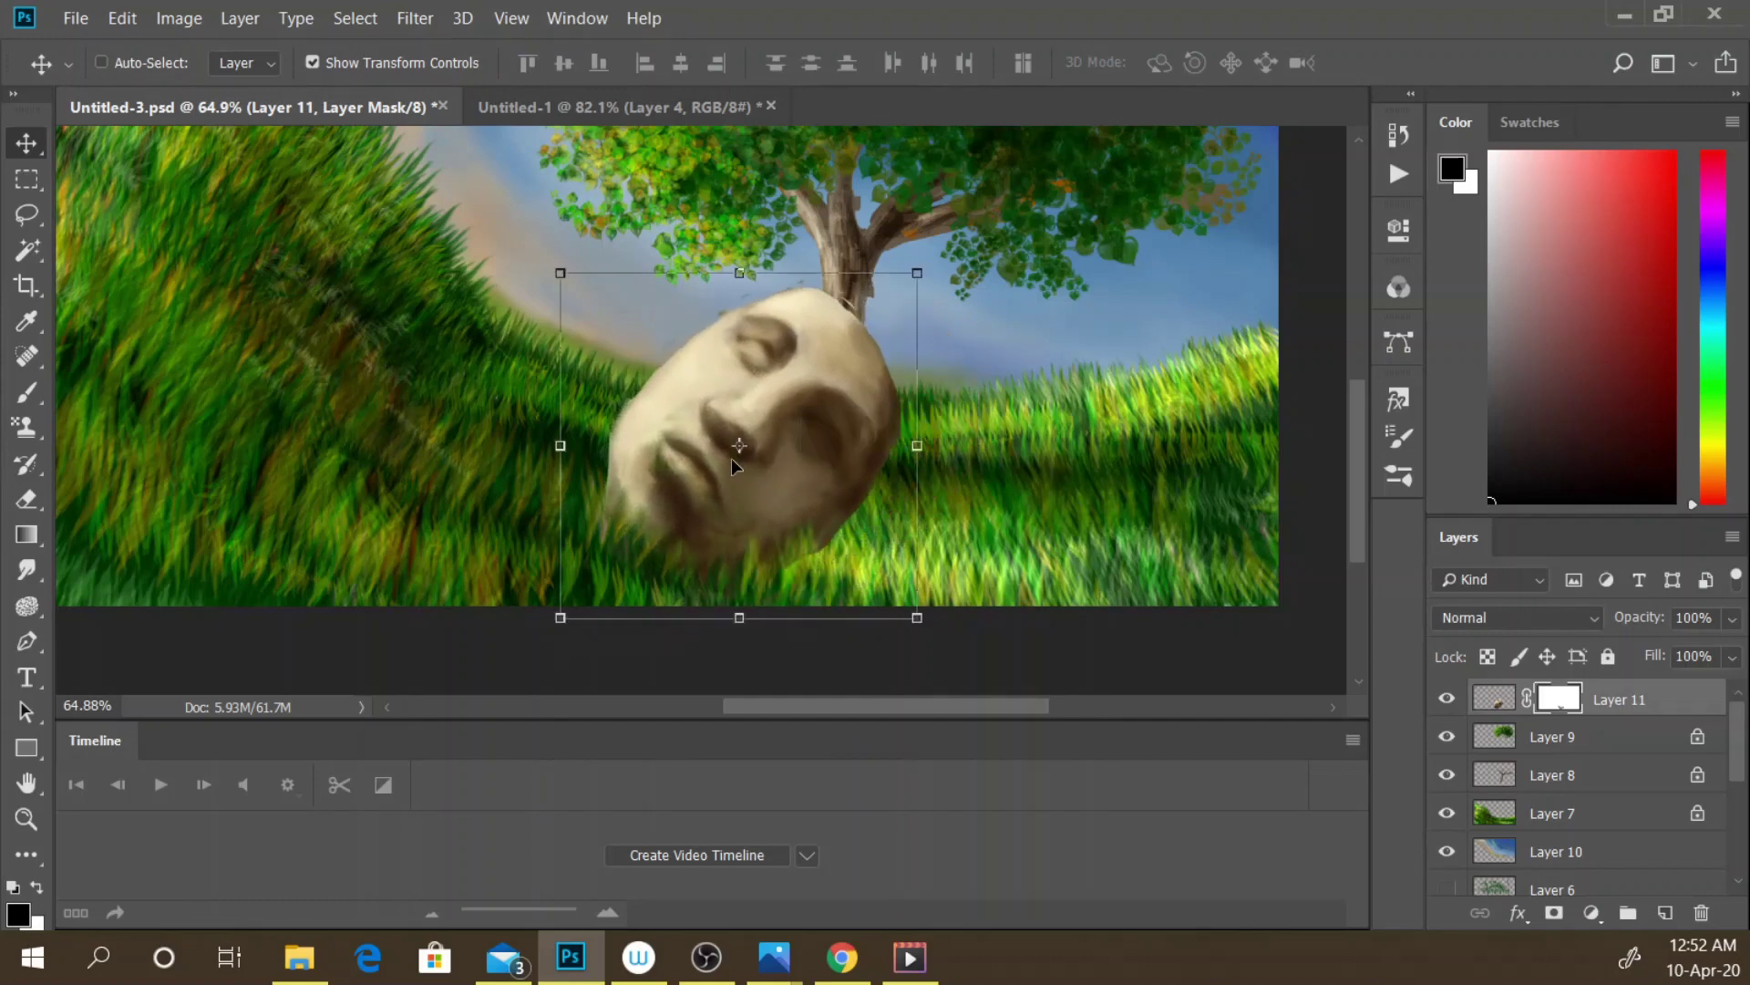
pyautogui.scroll(-4, 108, 597)
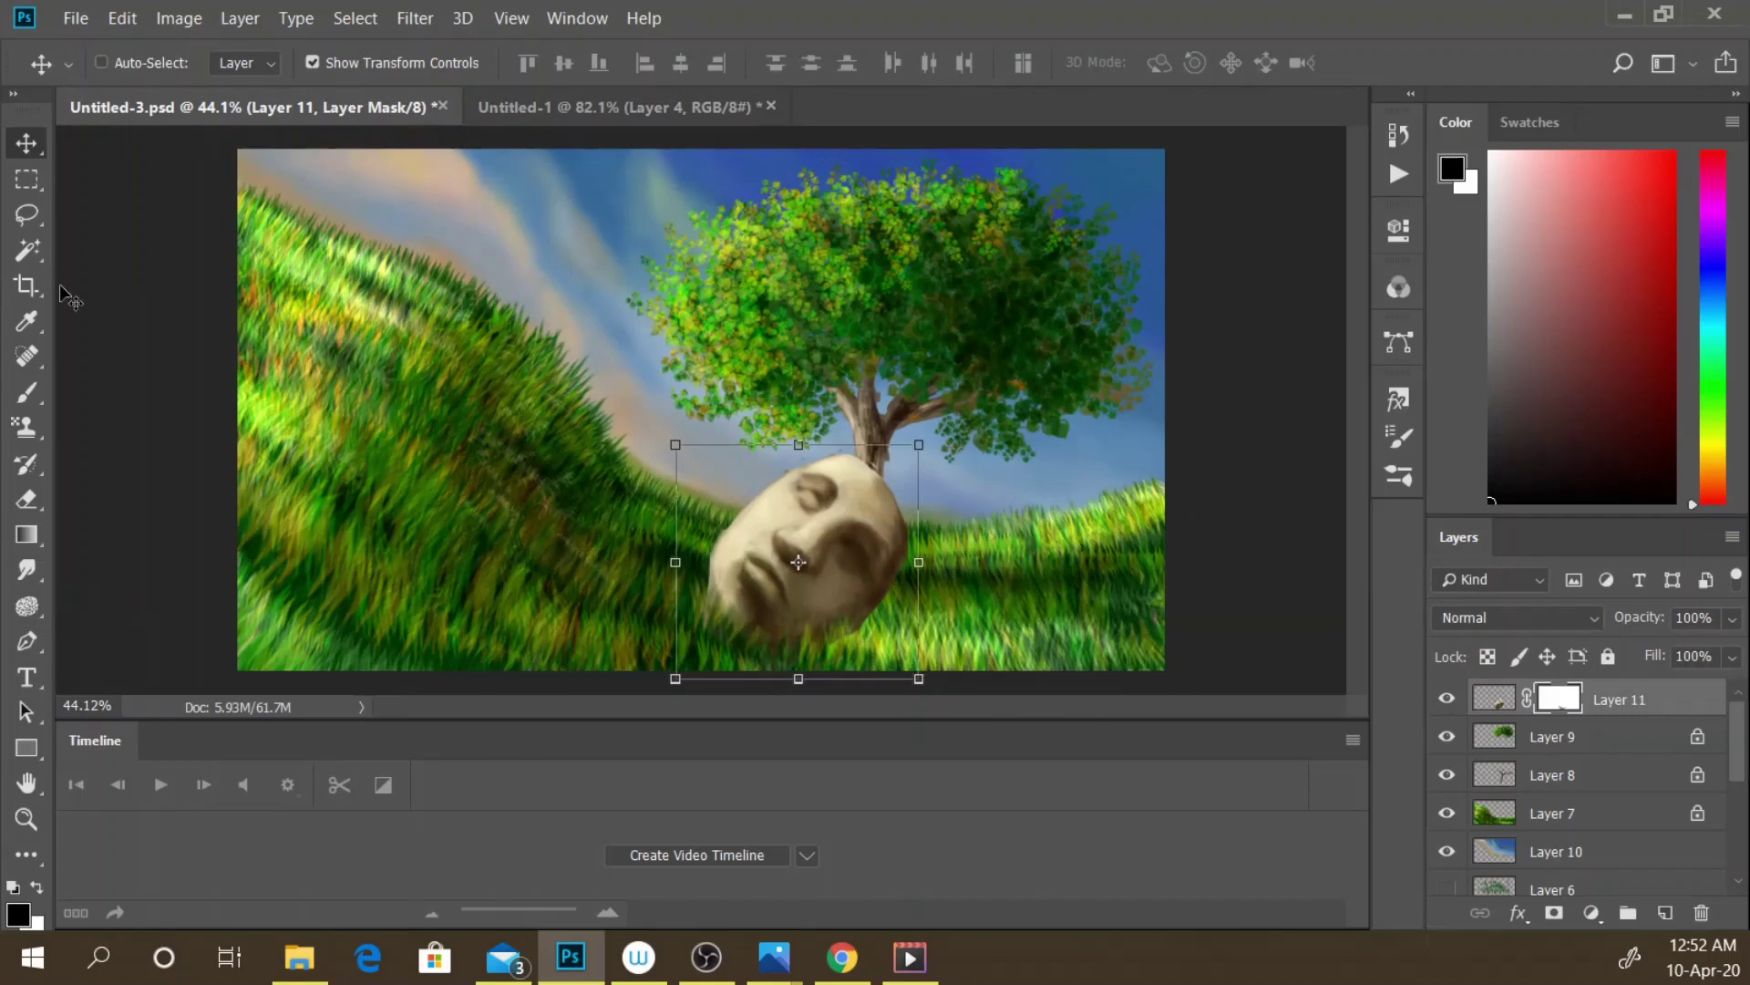
pyautogui.press('b')
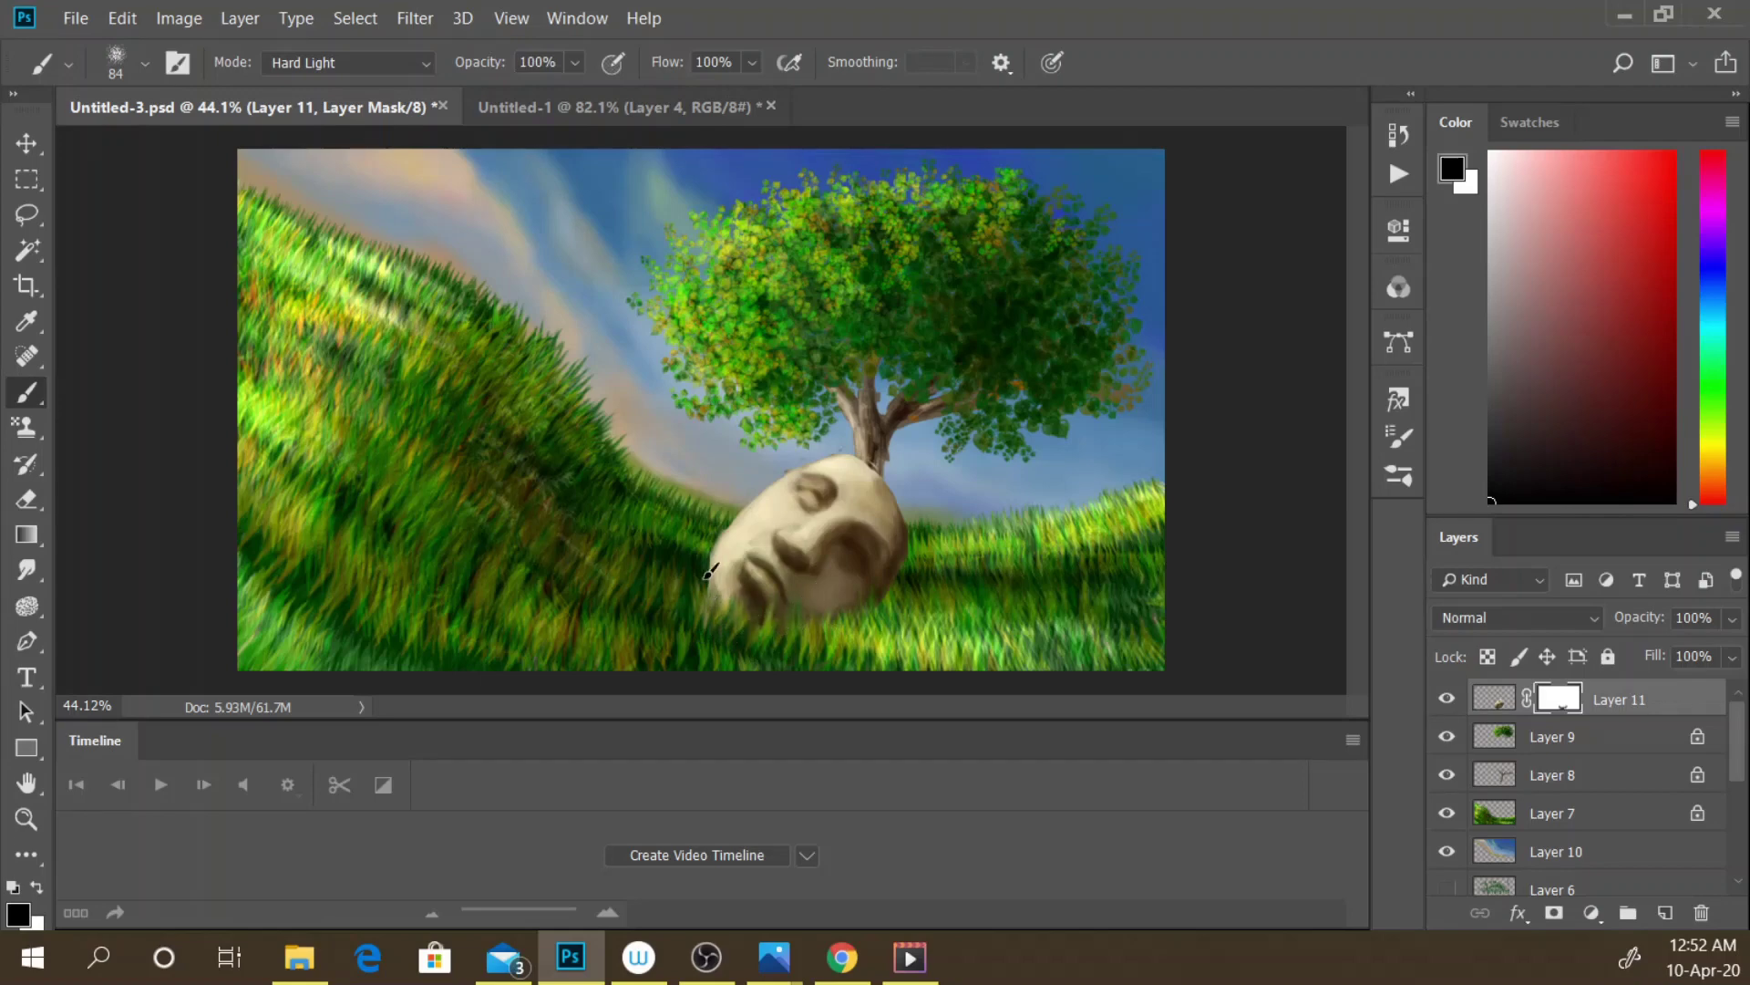
# - Lock Layer 11's transparent pixels, pick a light yellow foreground, and set brush mode to Color Dodge
pyautogui.click(1495, 699)
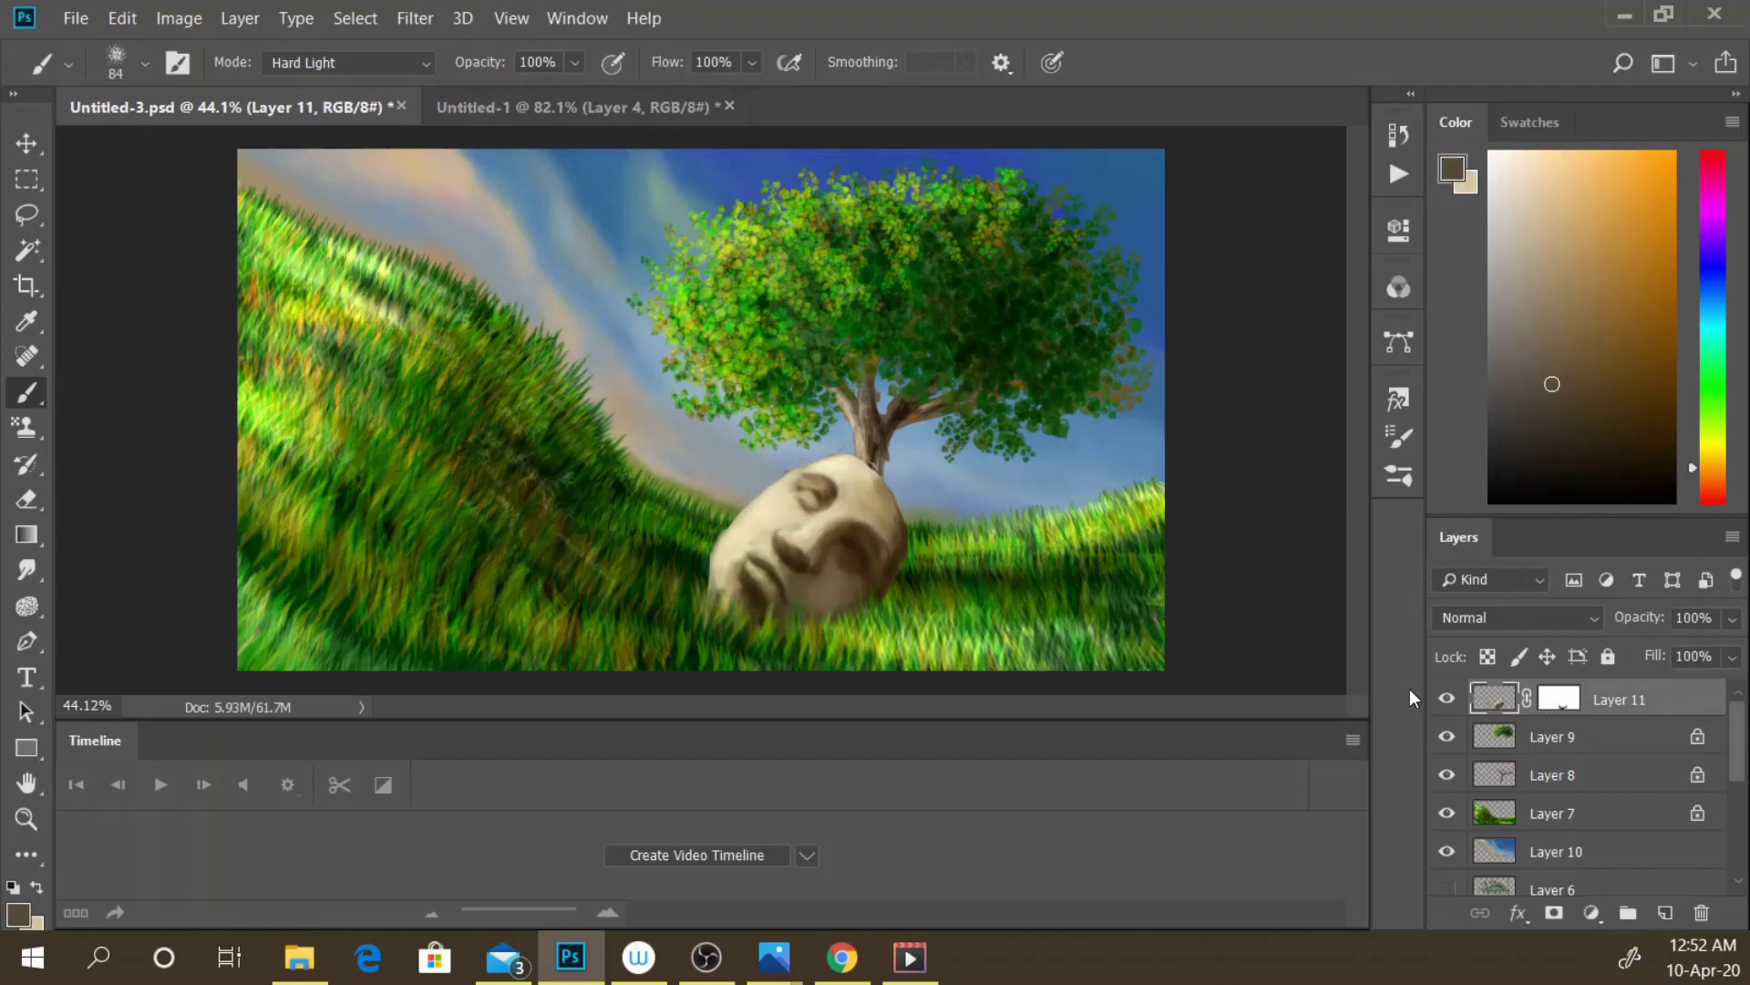
pyautogui.click(1492, 652)
pyautogui.click(38, 873)
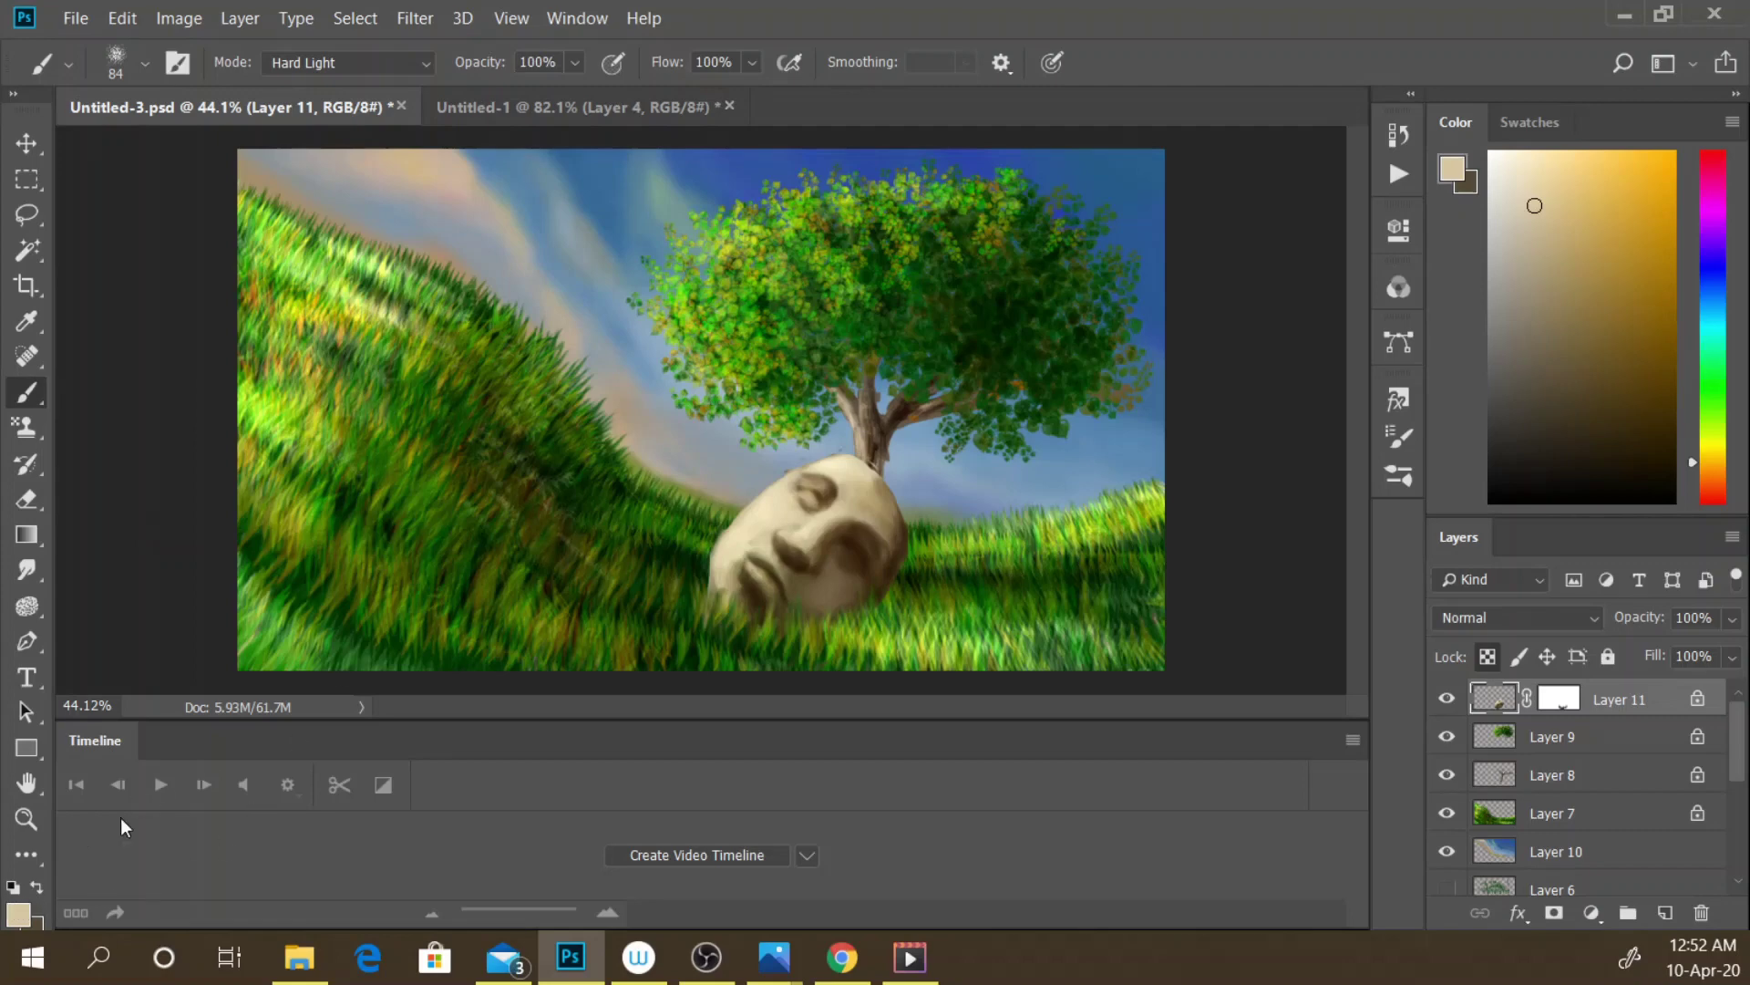
pyautogui.click(19, 914)
pyautogui.click(513, 218)
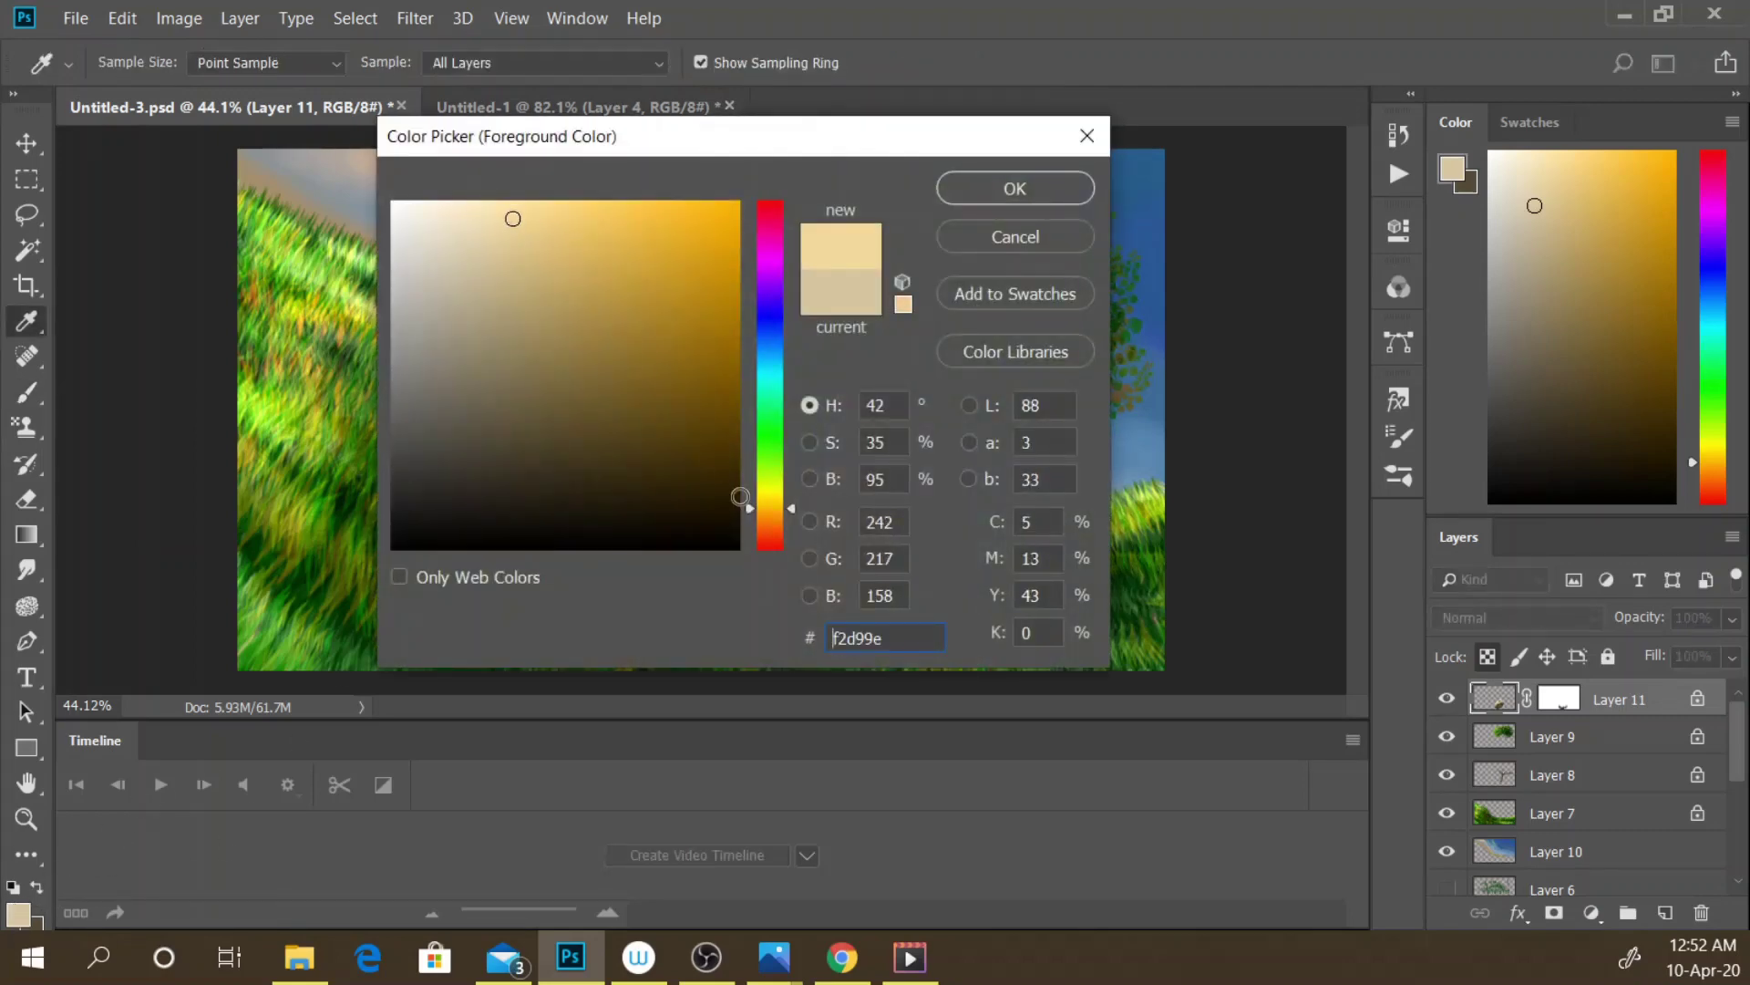
pyautogui.moveTo(767, 496); pyautogui.dragTo(785, 475)
pyautogui.click(970, 186)
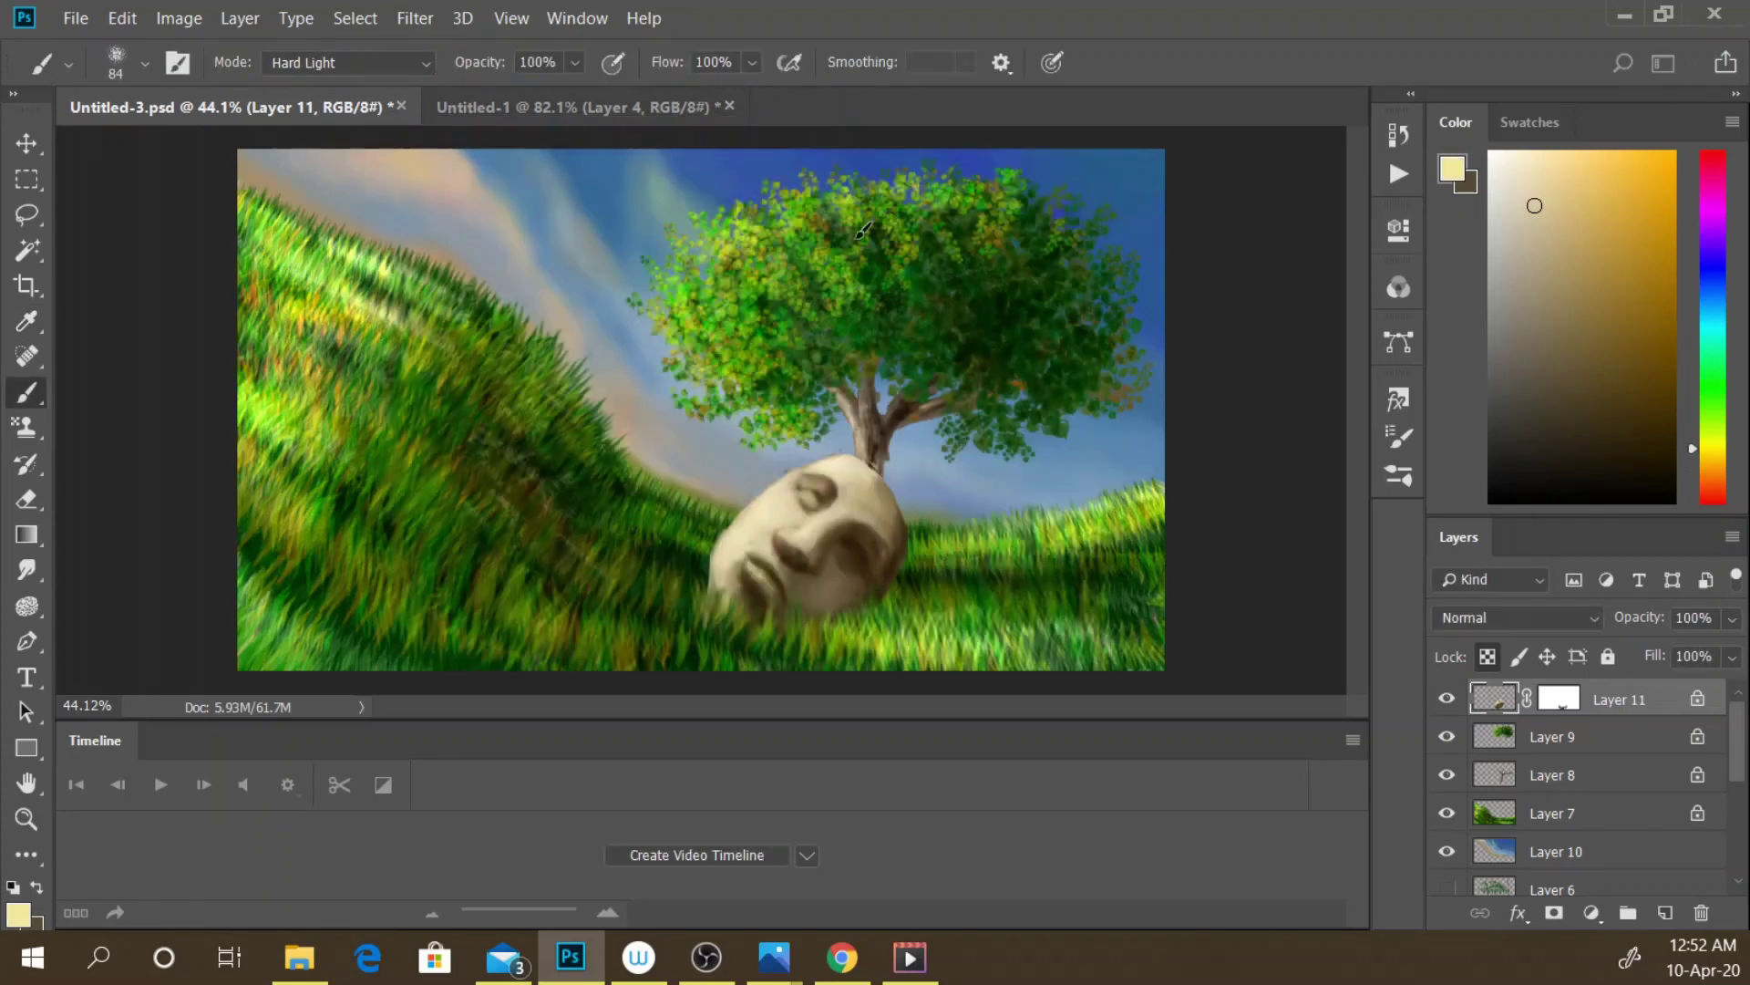
pyautogui.click(337, 64)
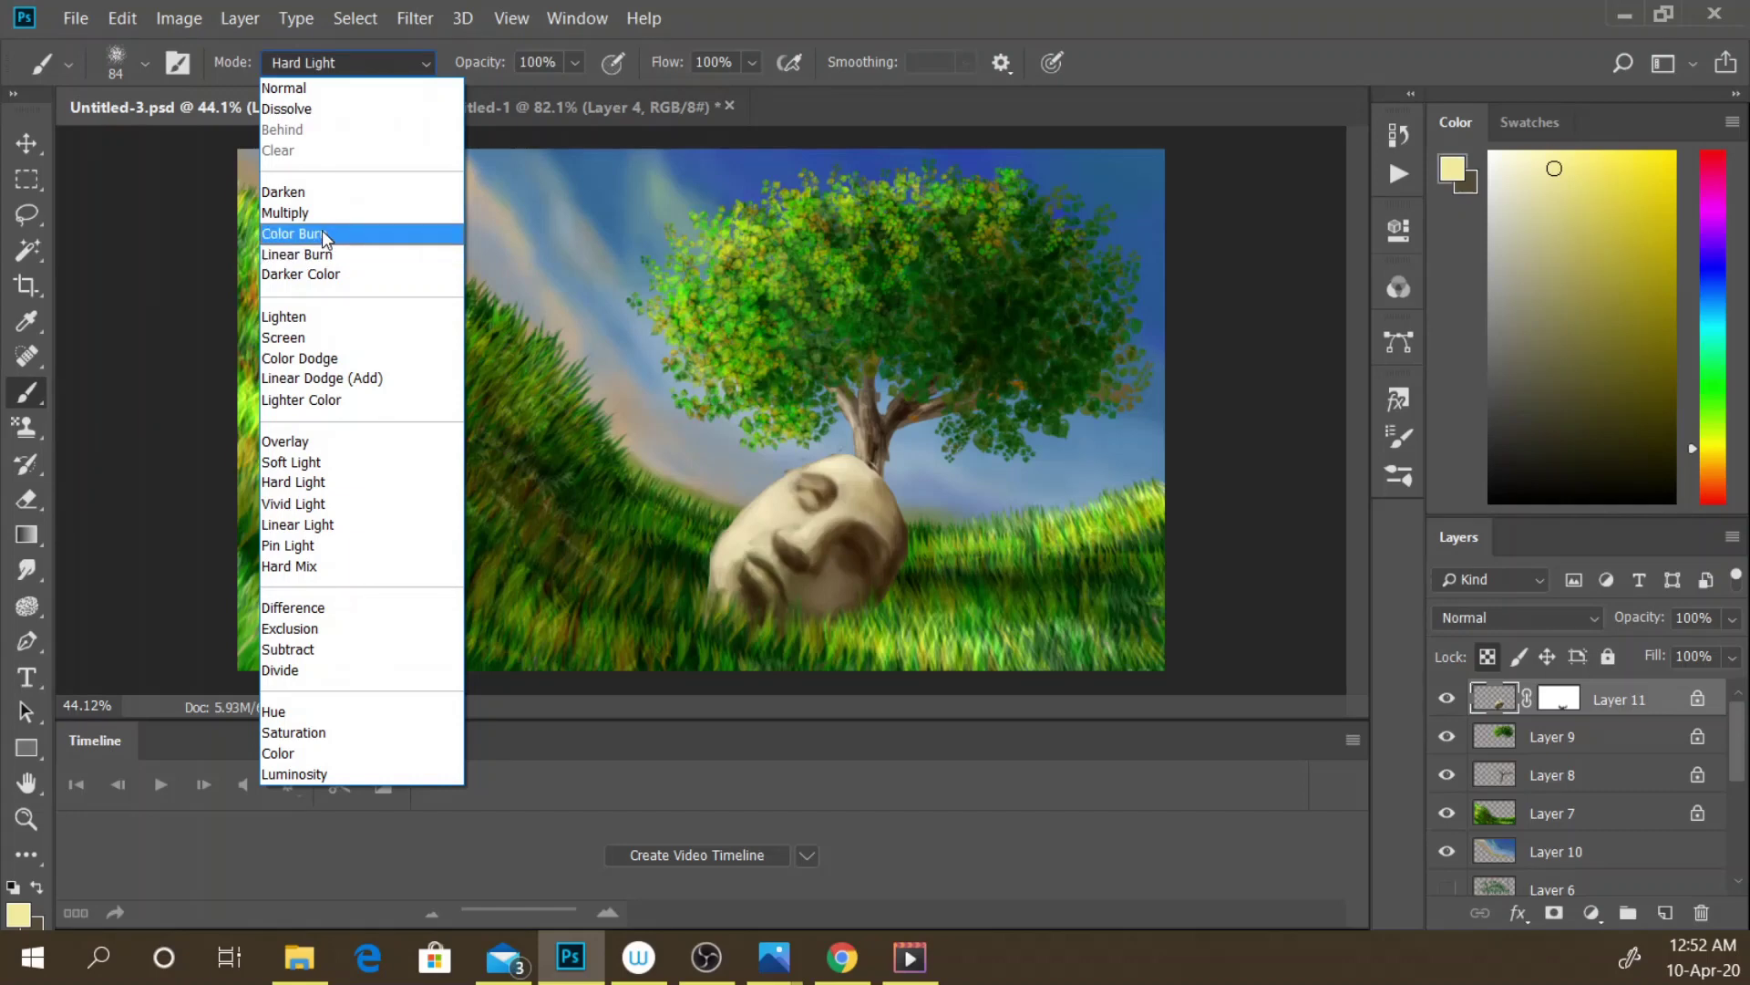
pyautogui.click(318, 358)
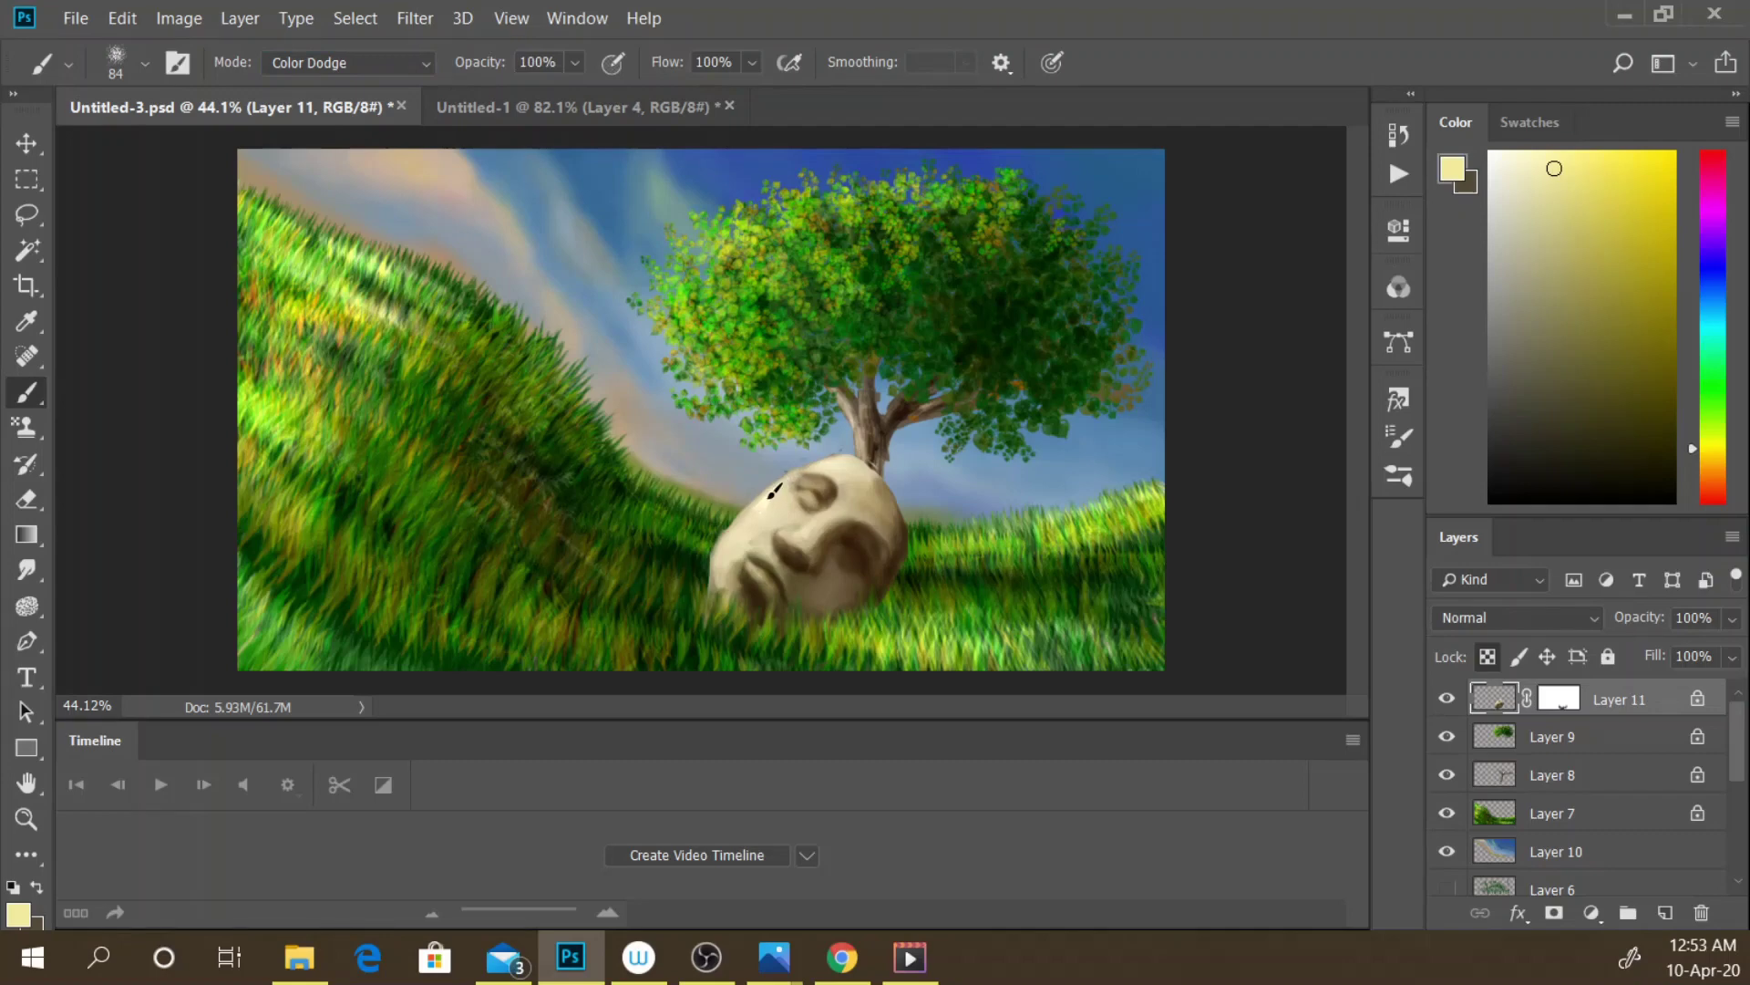
# - At 21% Color Dodge opacity, brighten the stone face from mouth to forehead and along its left cheek
pyautogui.moveTo(580, 62); pyautogui.dragTo(502, 91)
pyautogui.scroll(3, 867, 372)
pyautogui.scroll(1, 867, 373)
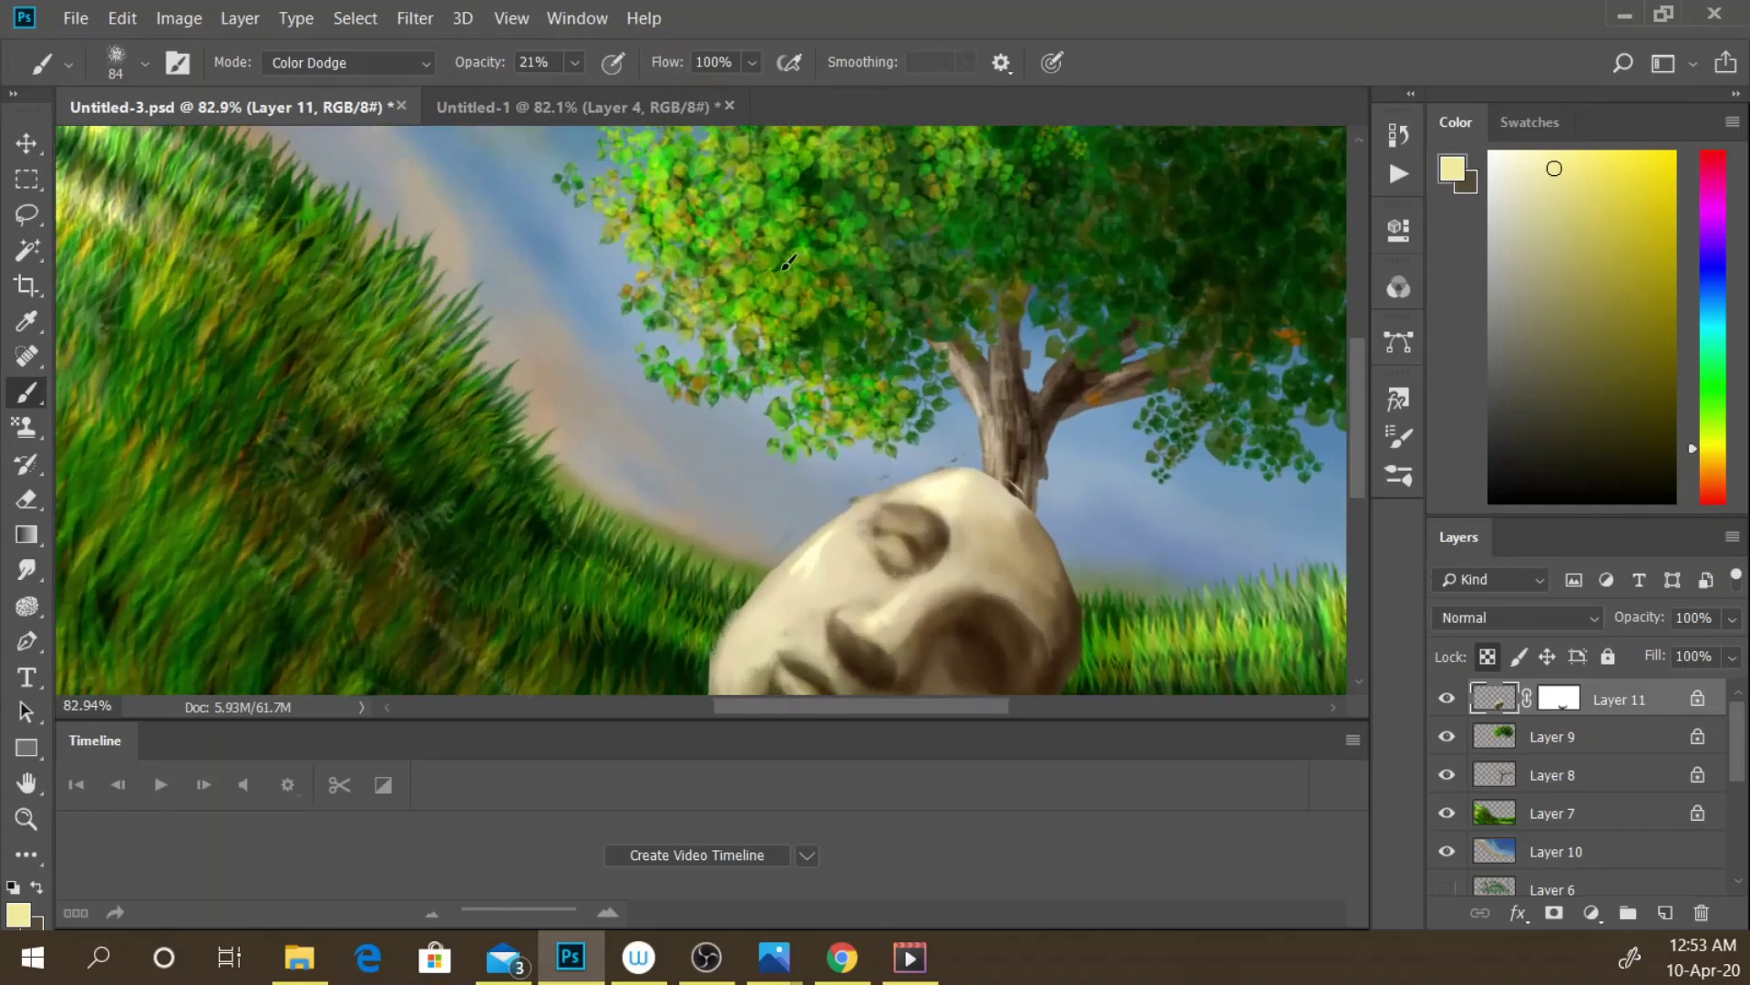
pyautogui.scroll(-3, 1091, 201)
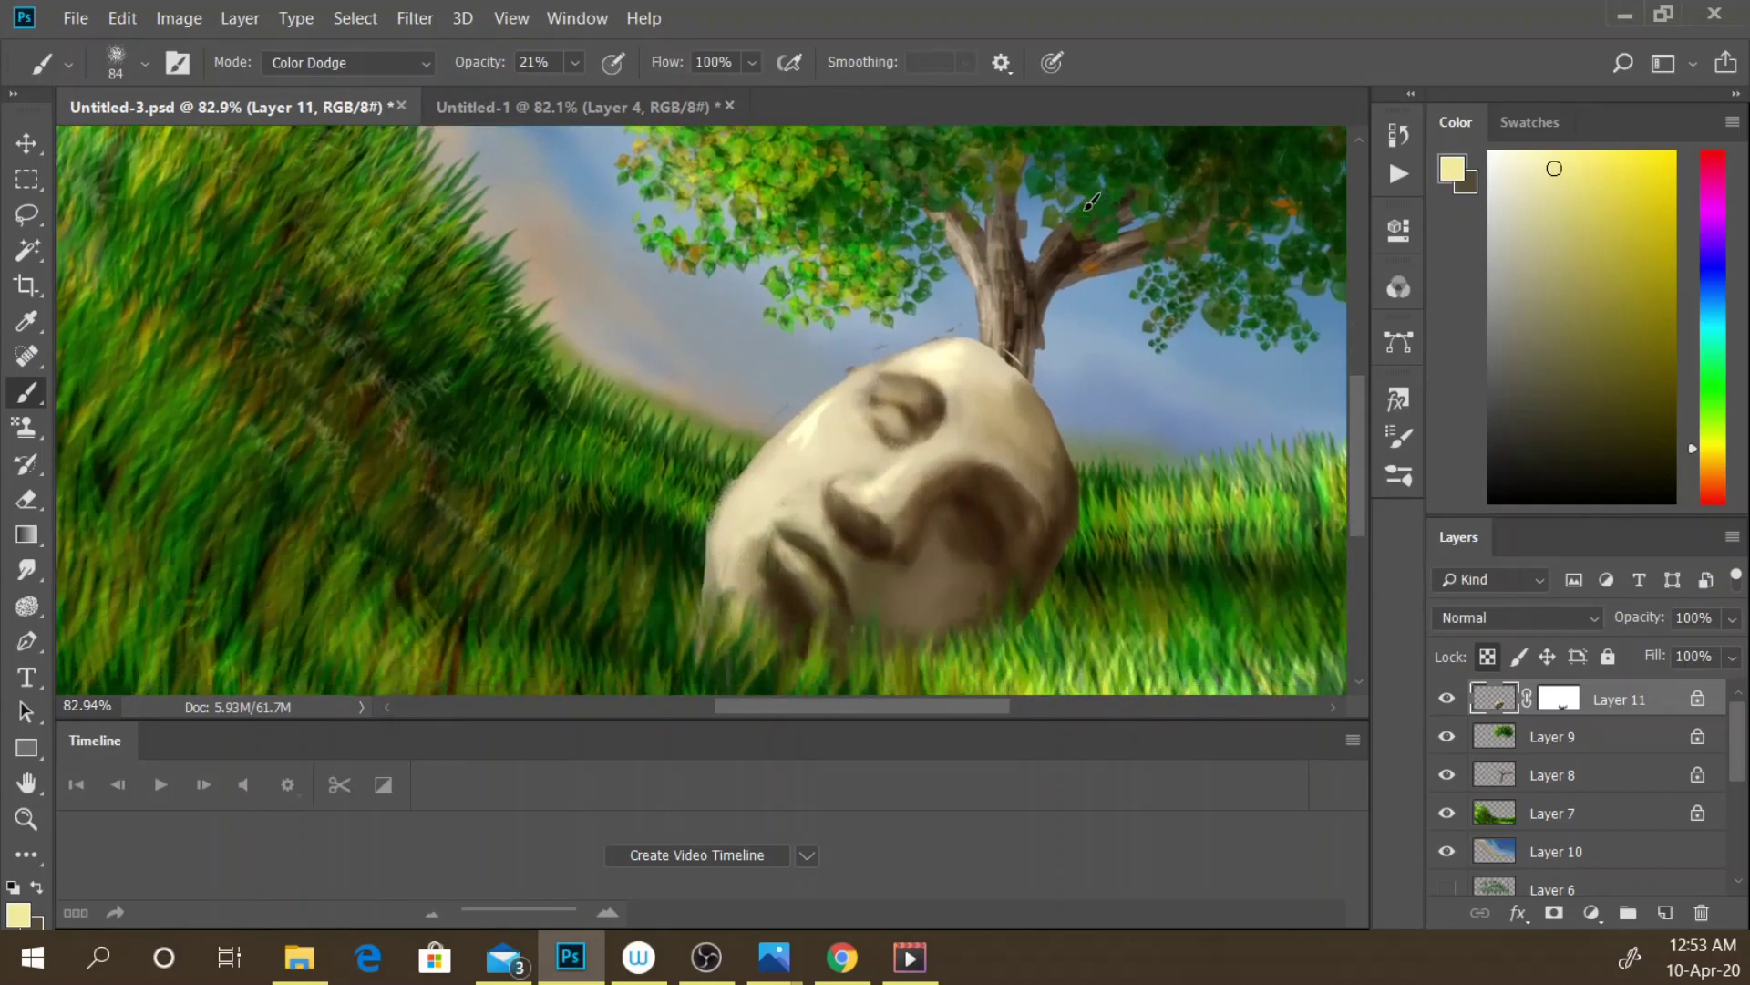
pyautogui.scroll(-2, 1091, 201)
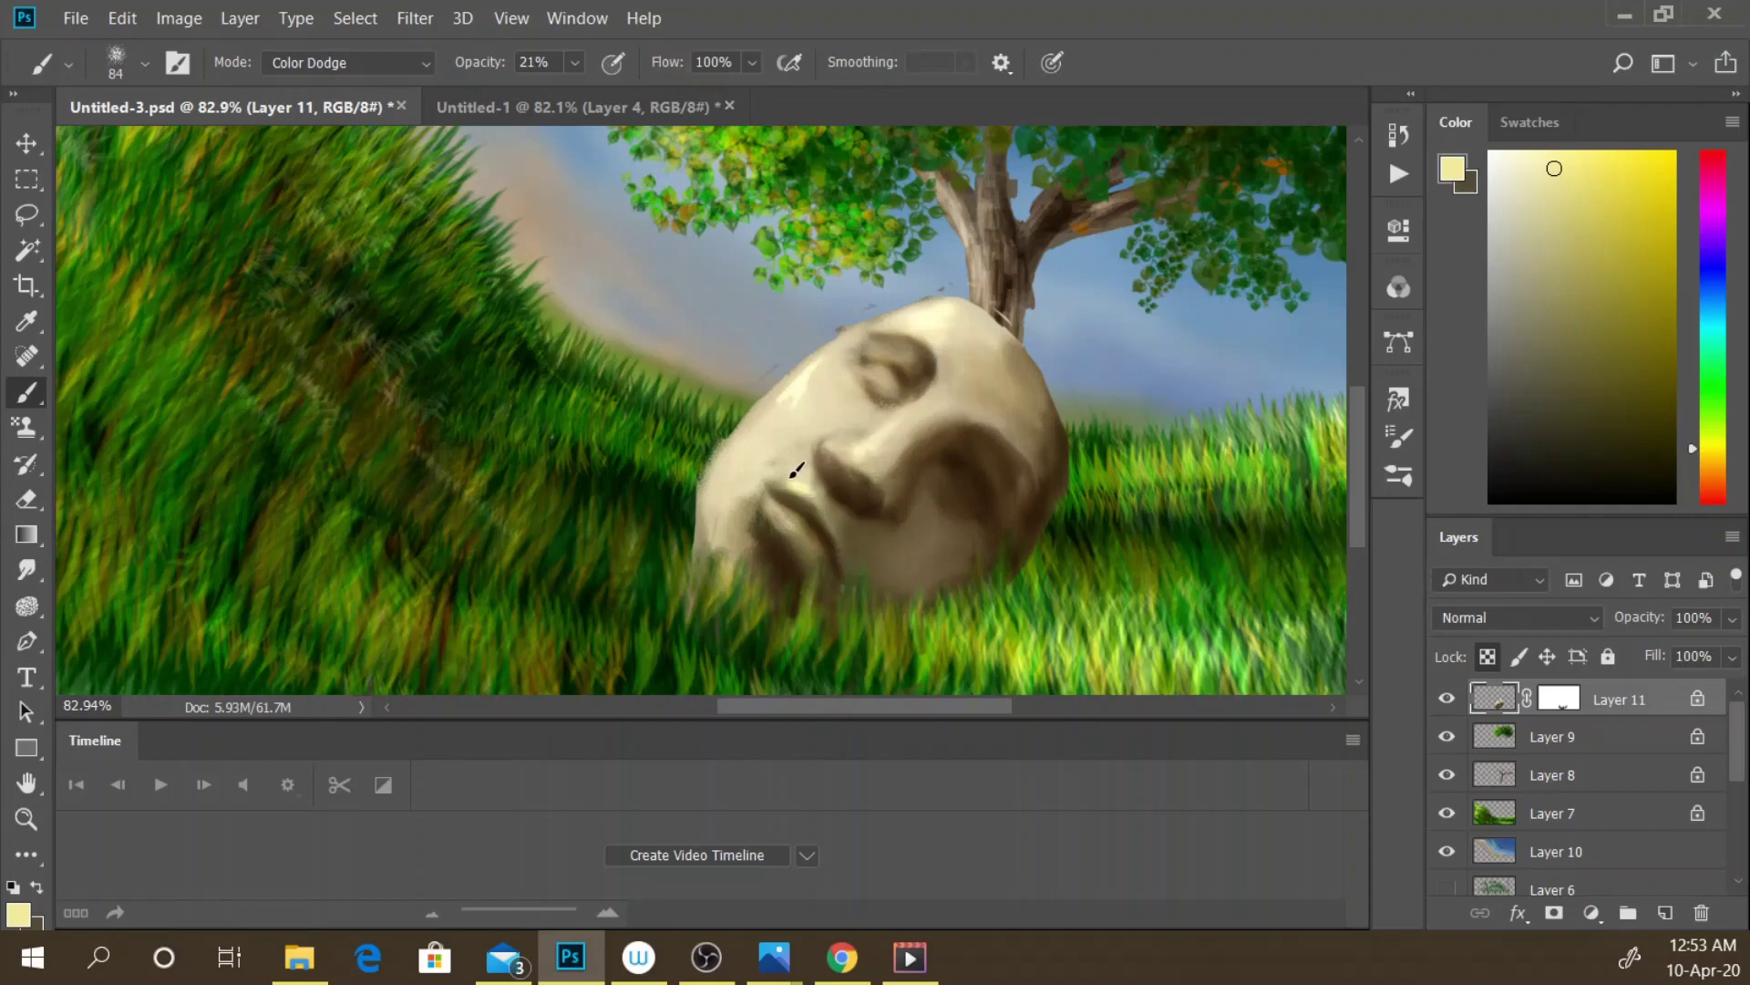
pyautogui.moveTo(767, 469); pyautogui.dragTo(840, 345)
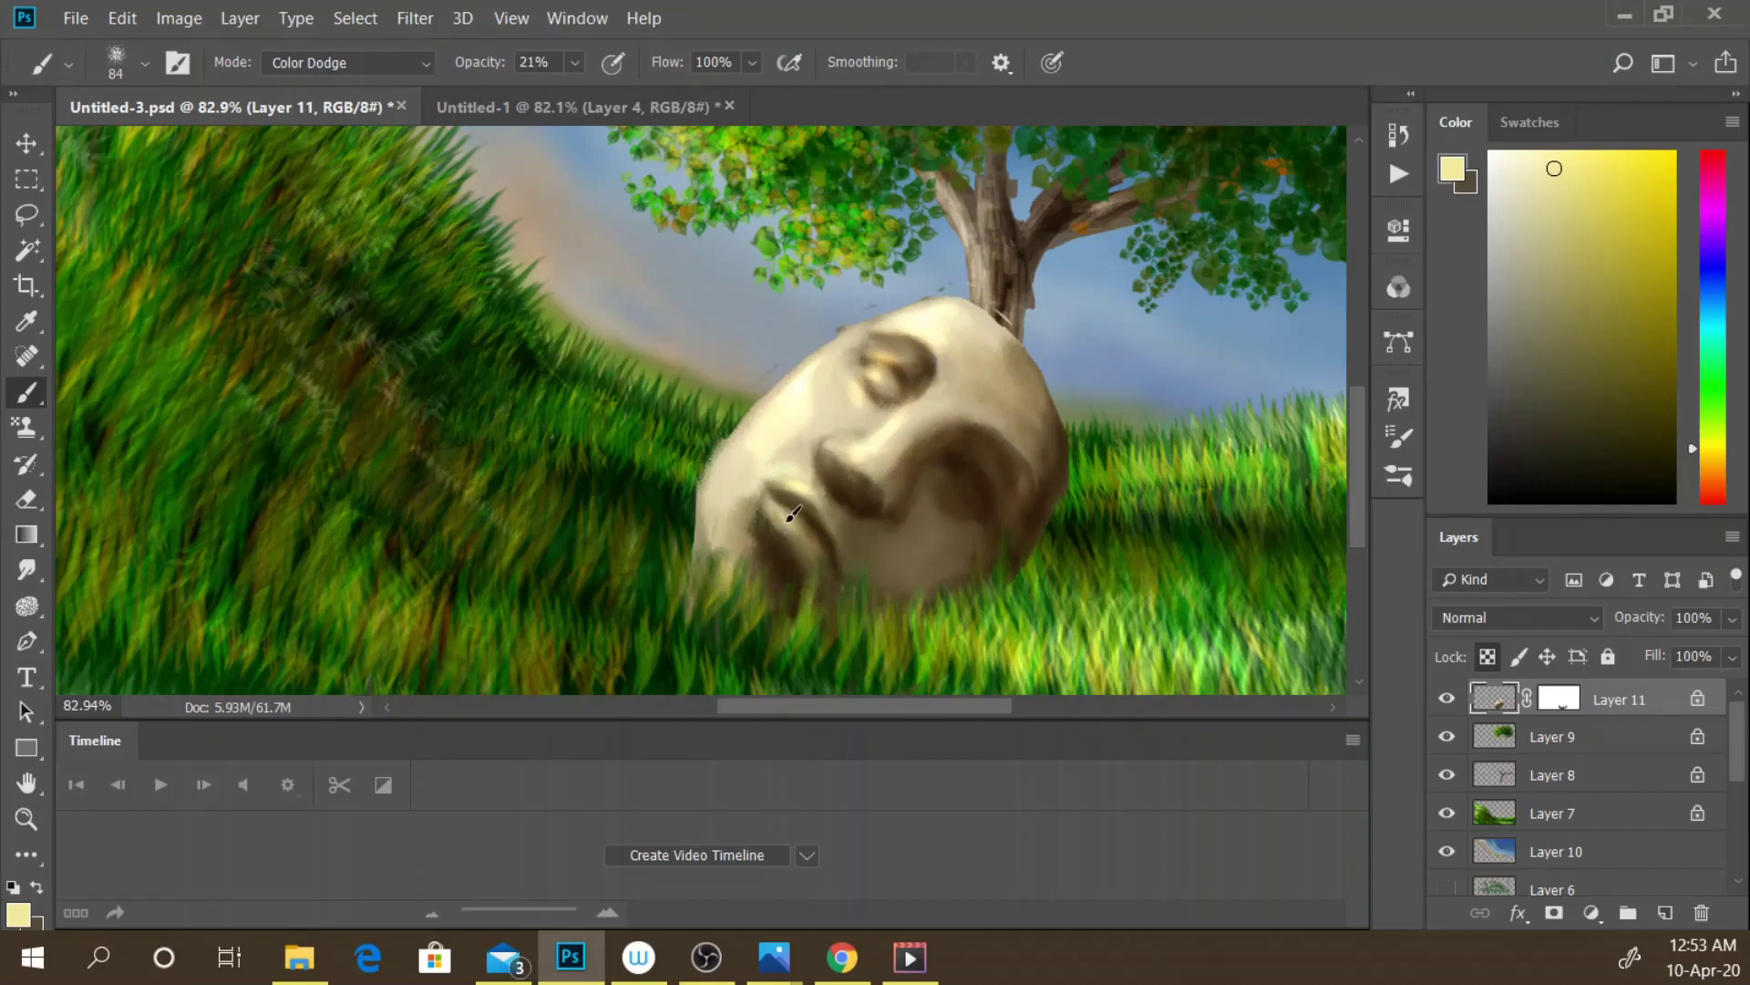
pyautogui.moveTo(754, 483)
pyautogui.mouseDown()
pyautogui.moveTo(730, 484)
pyautogui.moveTo(726, 535)
pyautogui.moveTo(746, 441)
pyautogui.moveTo(784, 395)
pyautogui.mouseUp()
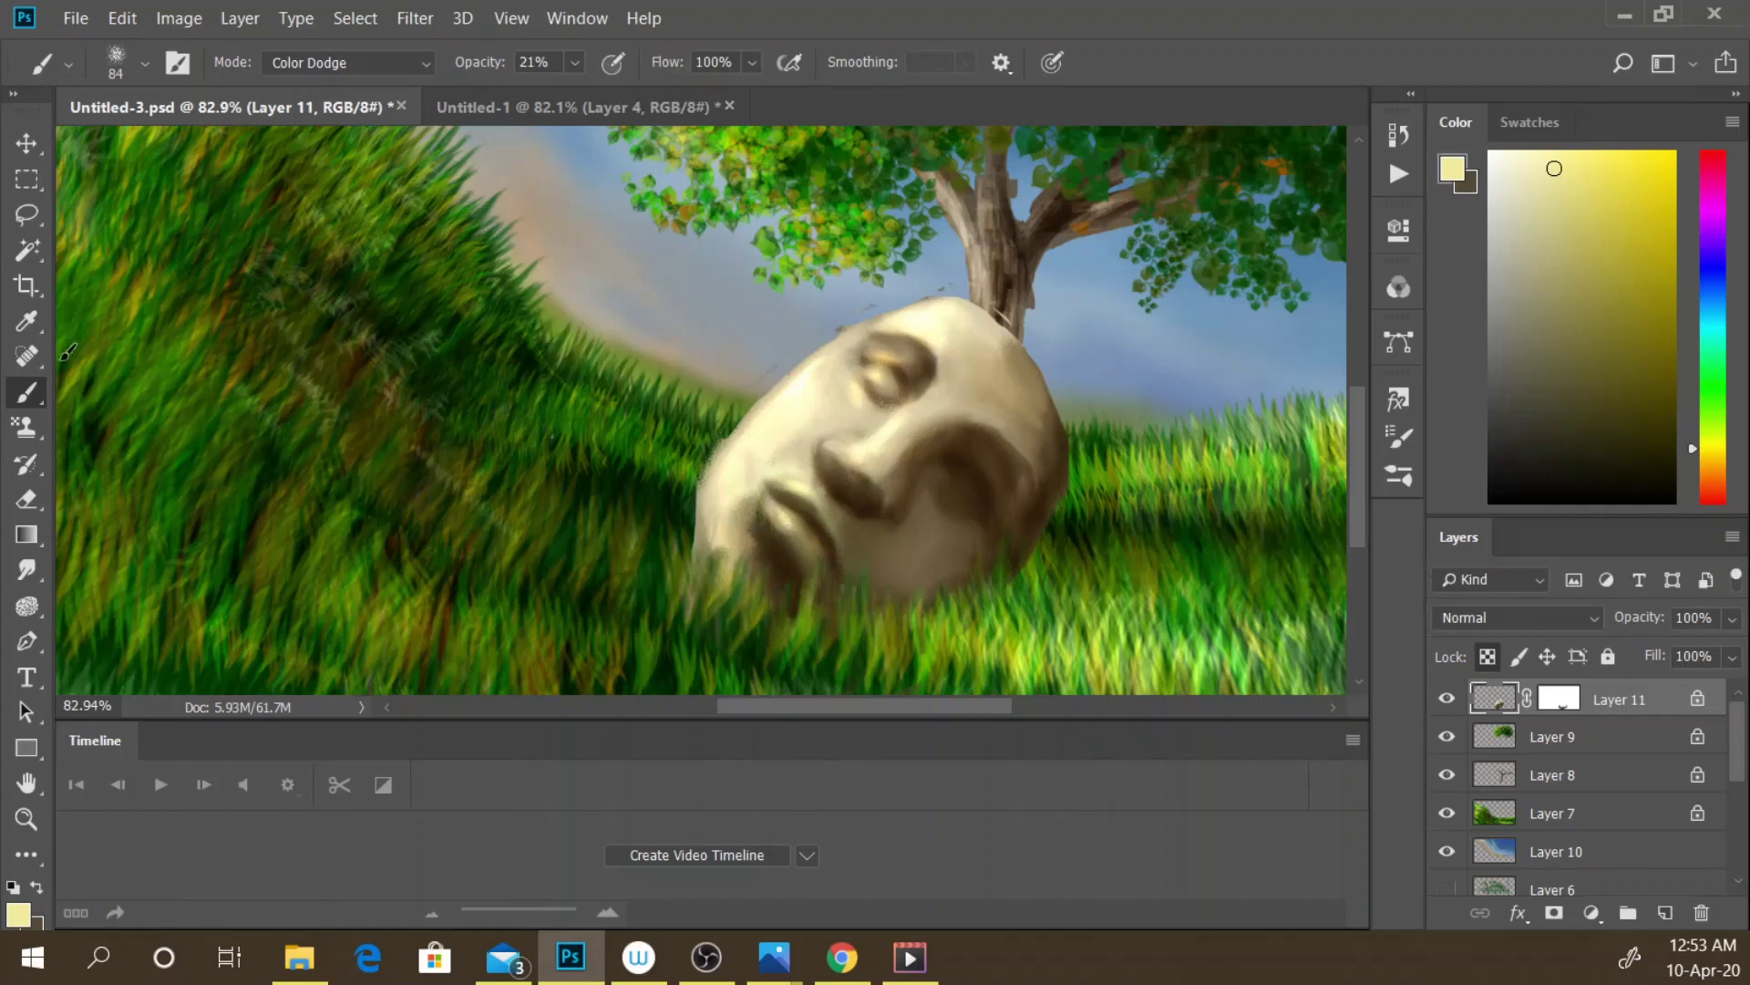
# - Switch to the Color Replacement Tool with an 87 px tip at 18% hardness
pyautogui.rightClick(24, 404)
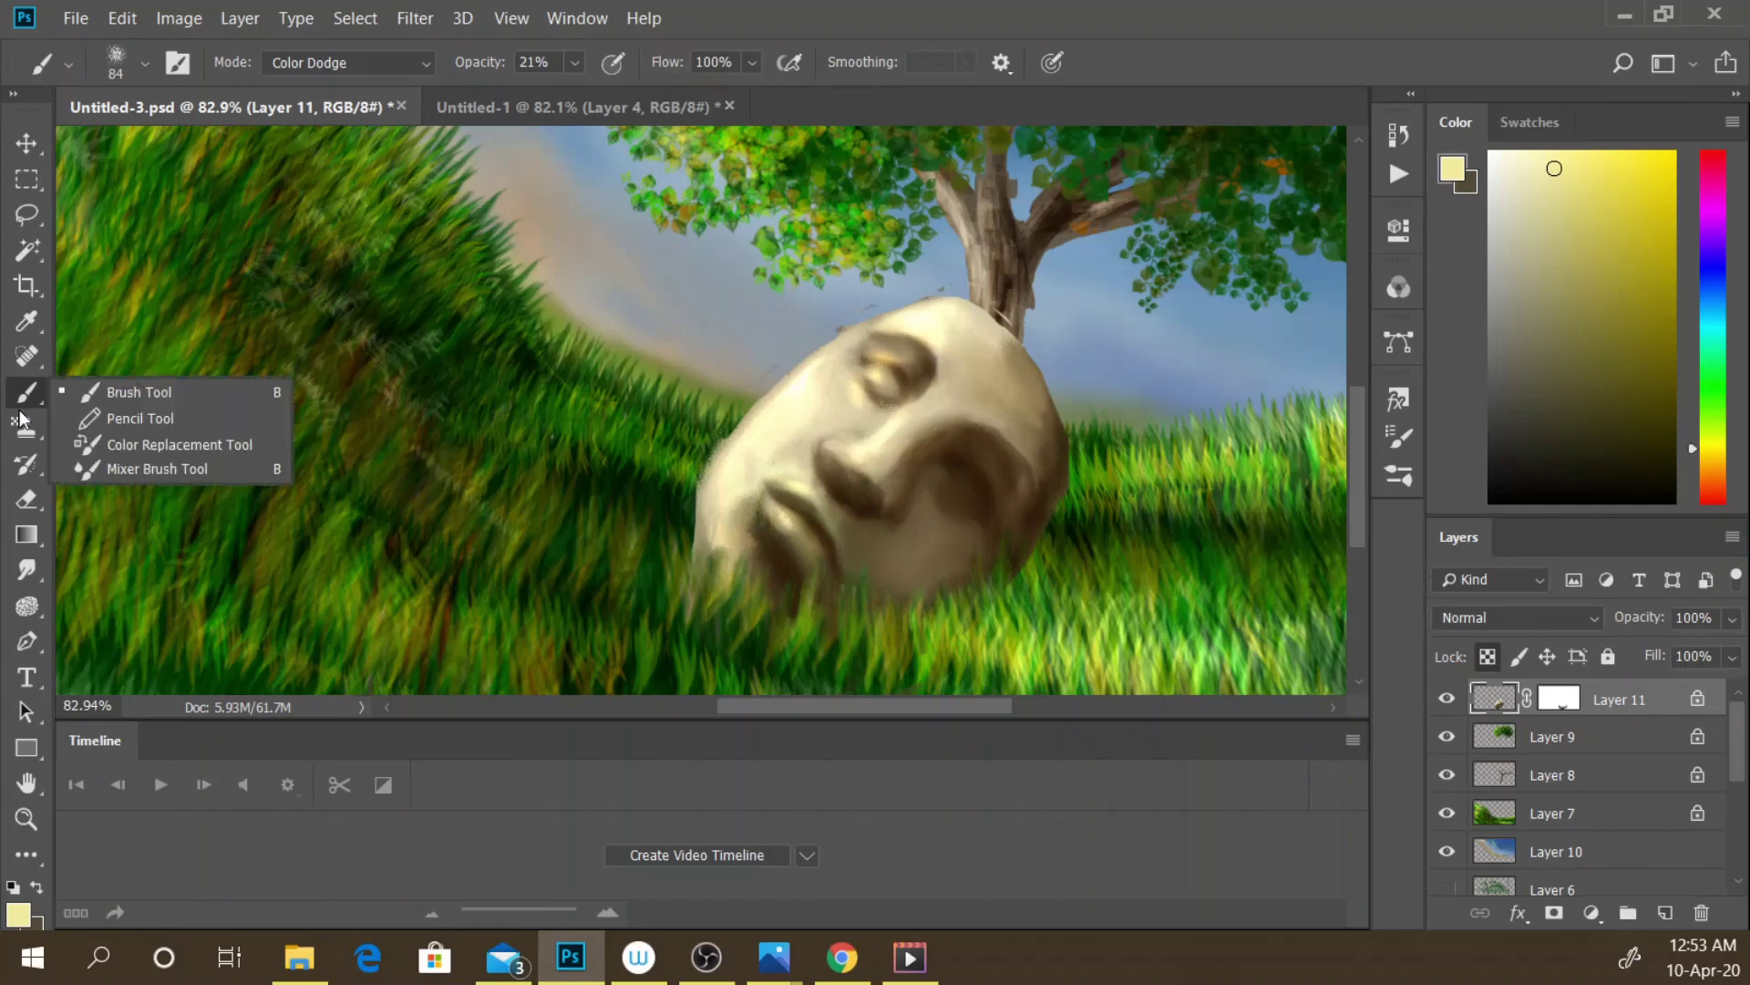
pyautogui.click(129, 445)
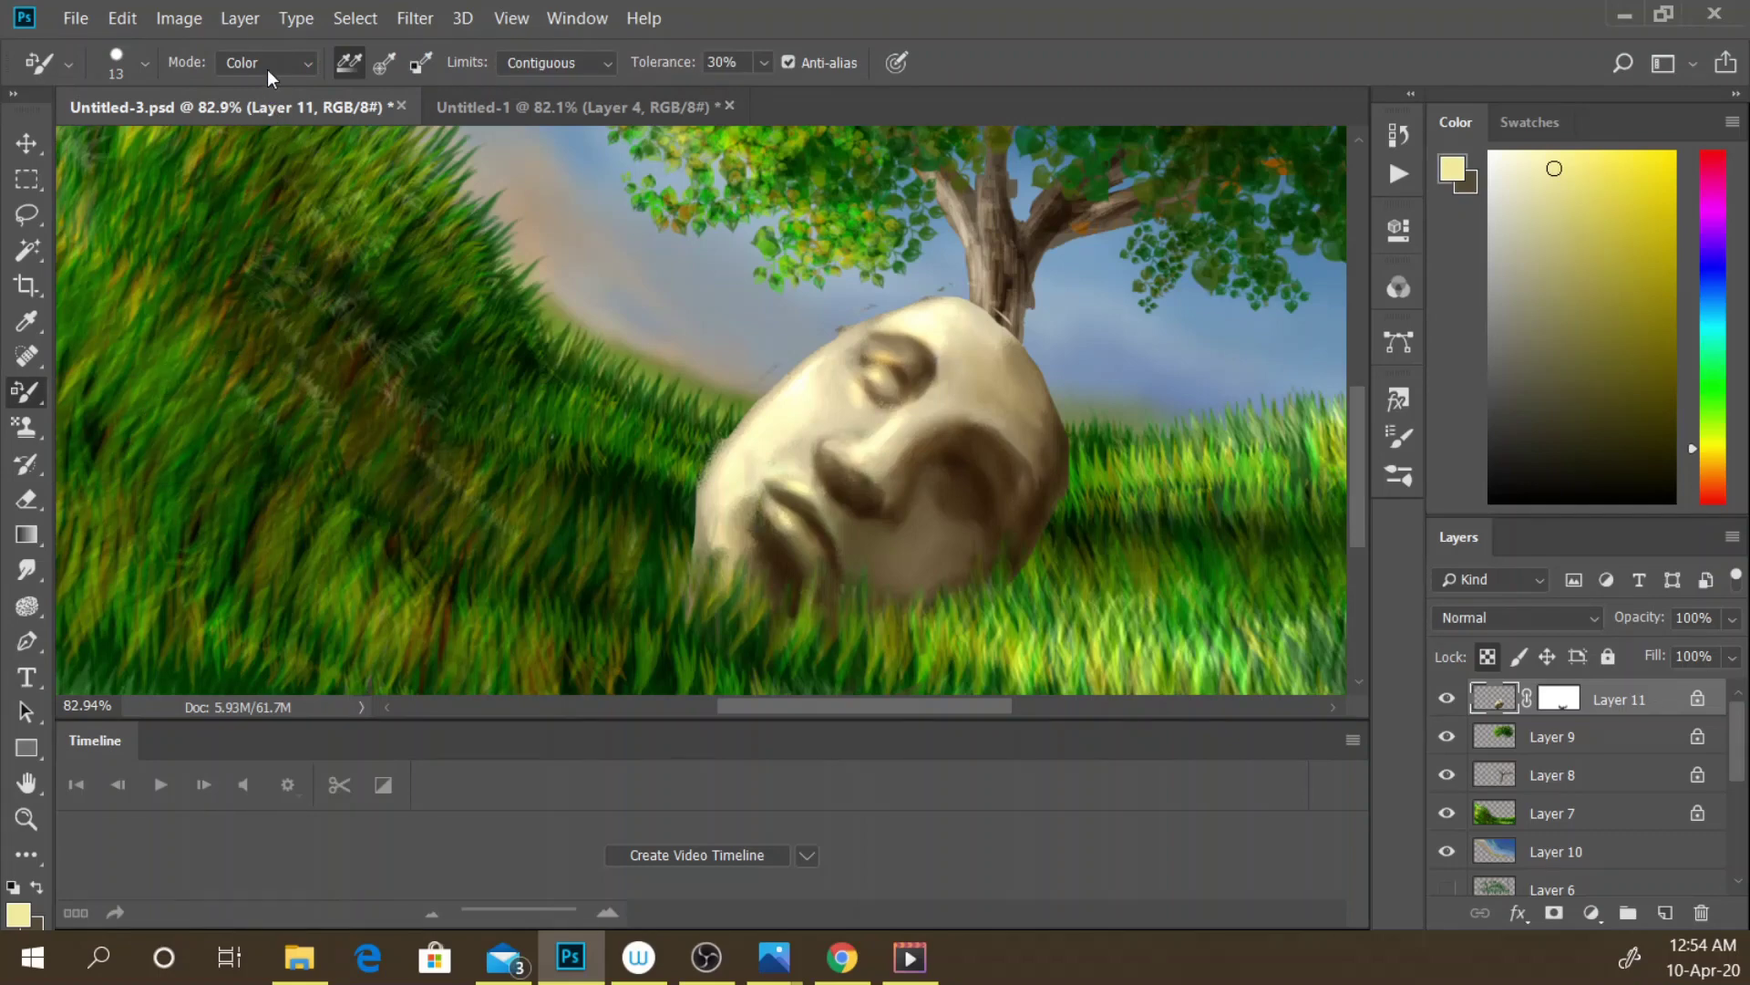
pyautogui.click(117, 62)
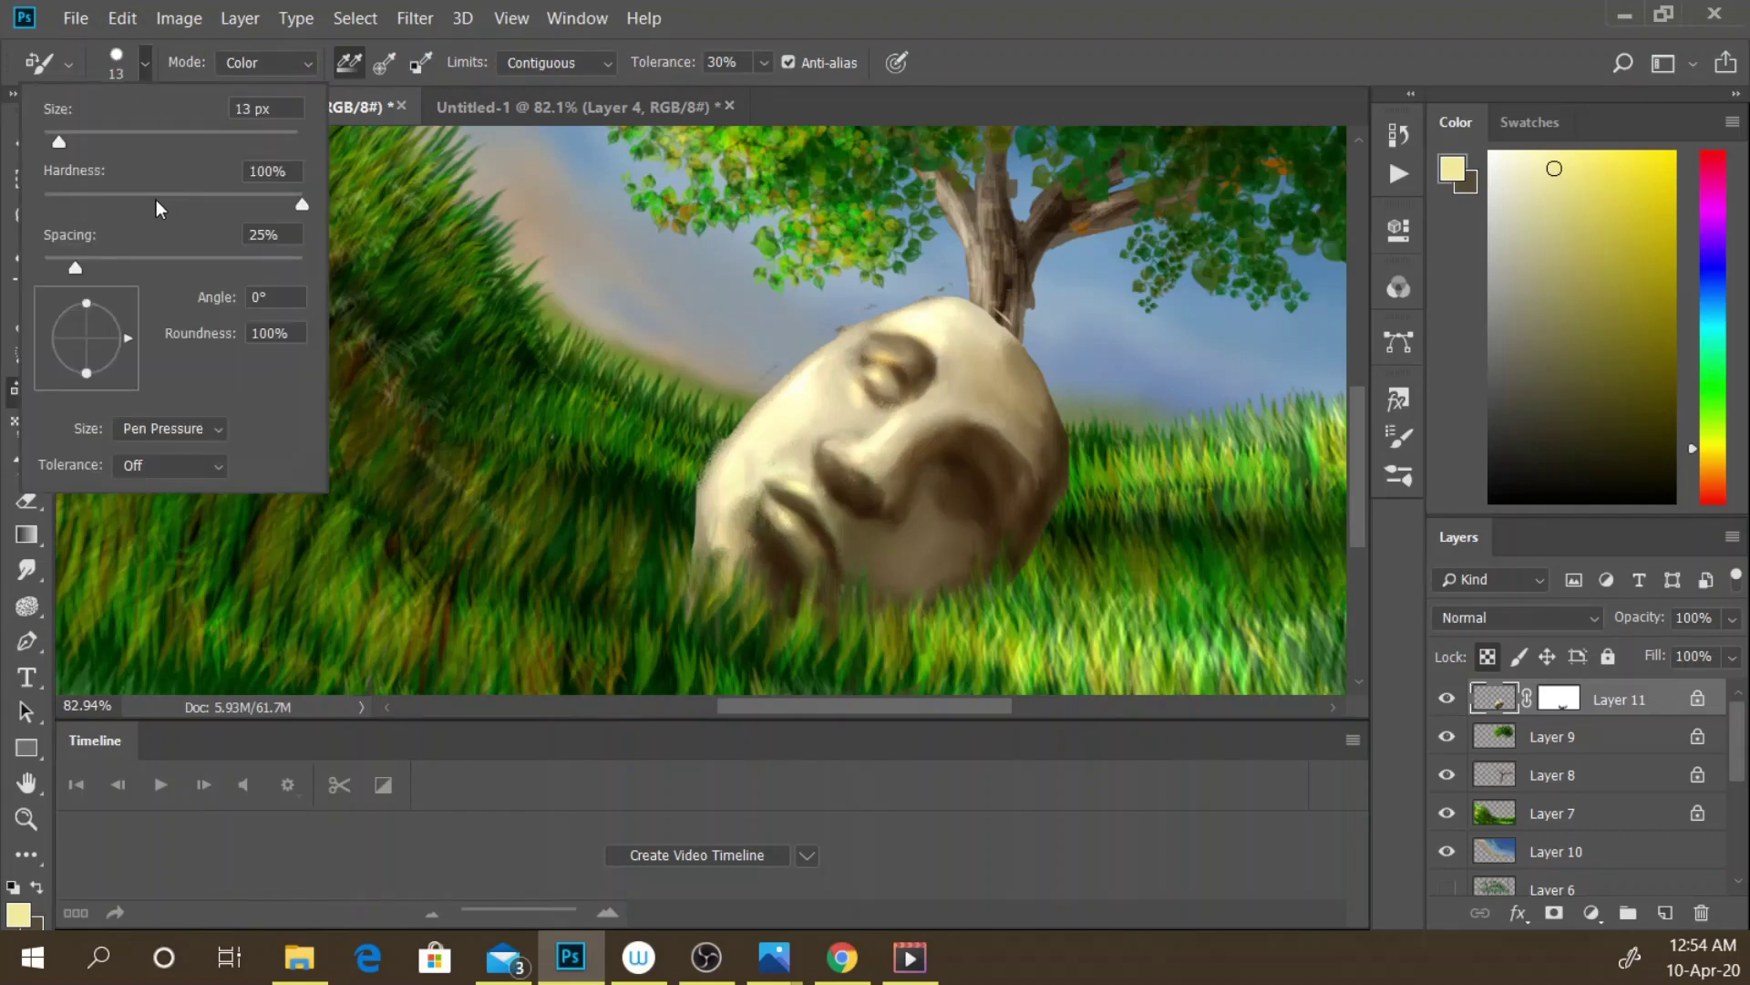
pyautogui.moveTo(195, 206); pyautogui.dragTo(95, 208)
pyautogui.moveTo(61, 142); pyautogui.dragTo(153, 145)
pyautogui.click(715, 32)
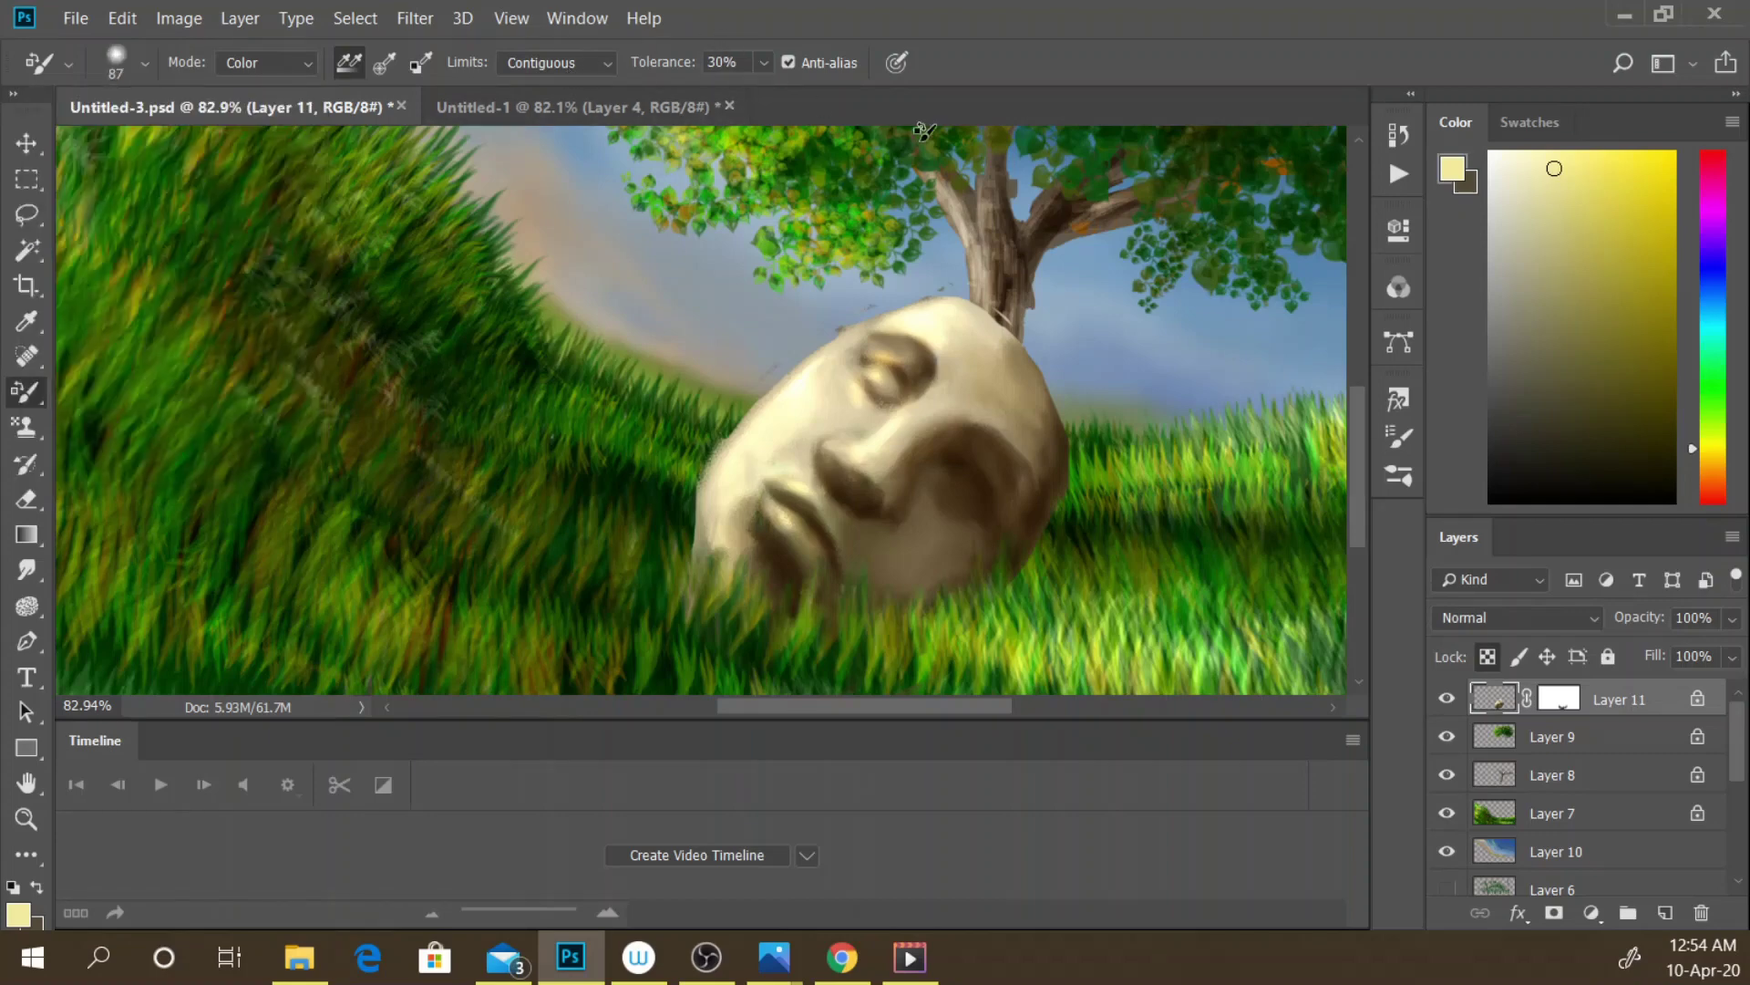
# - Check the detailed Brush Settings and Brushes panels, then close them again
pyautogui.click(1403, 438)
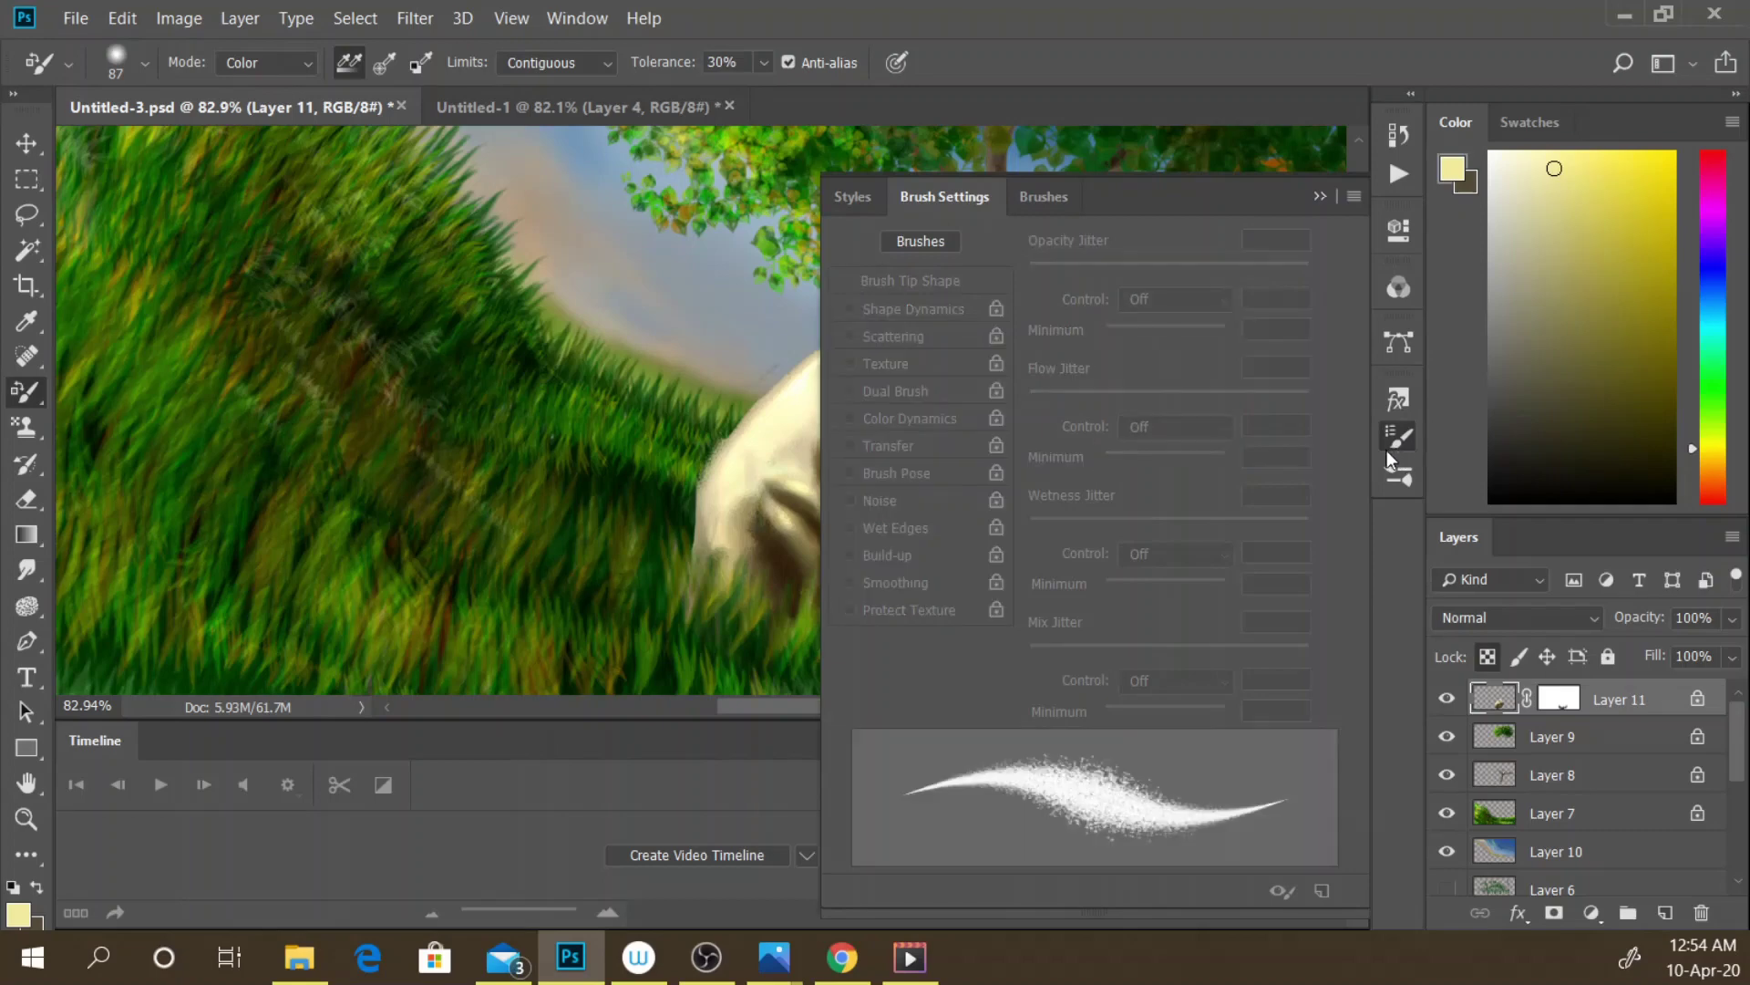
pyautogui.click(1384, 438)
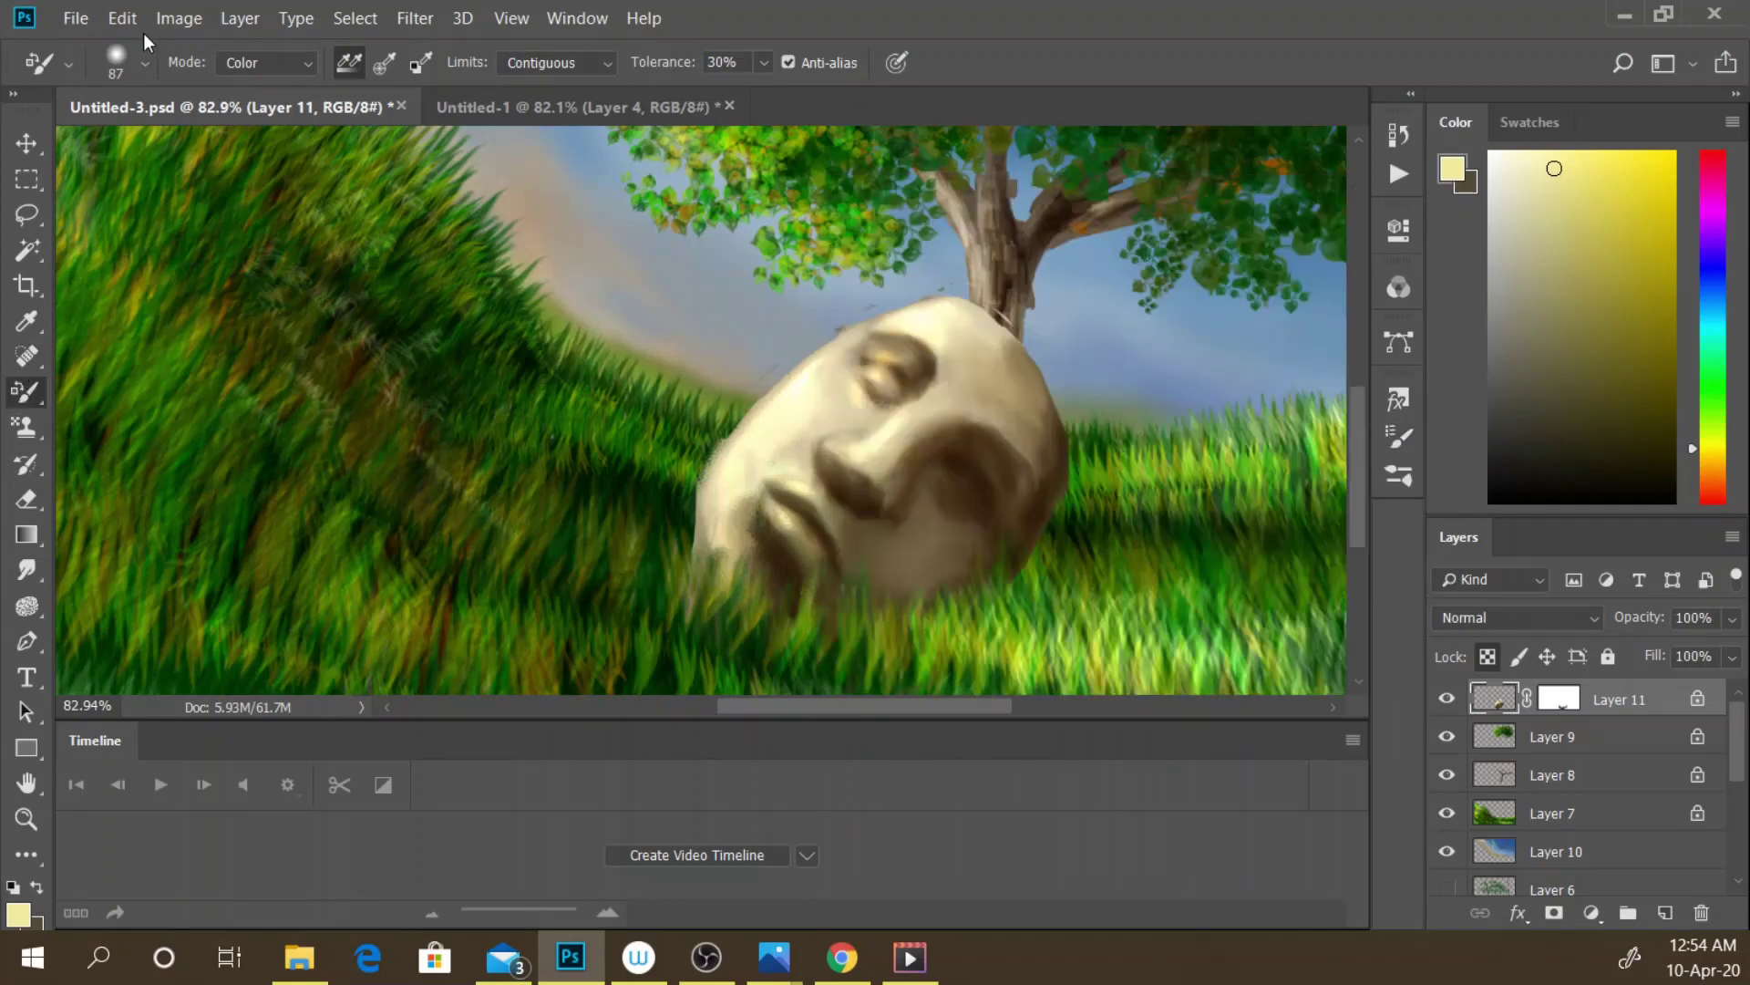
pyautogui.click(1402, 479)
pyautogui.click(1393, 438)
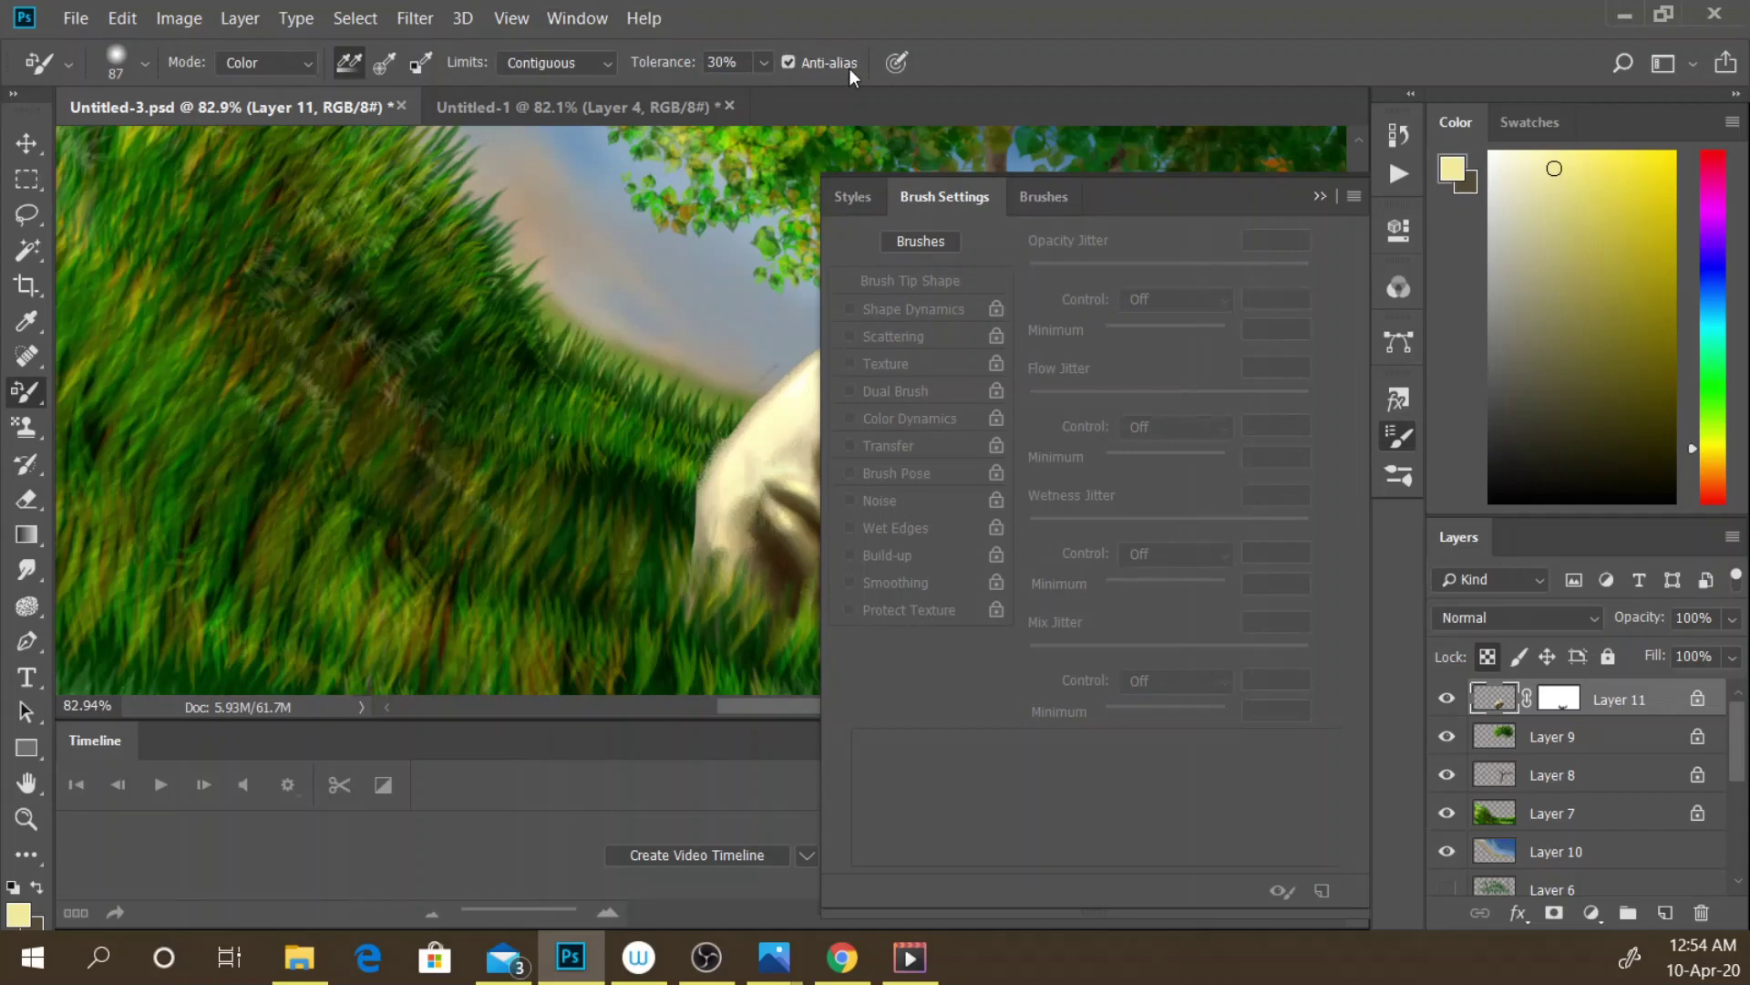
pyautogui.click(1402, 442)
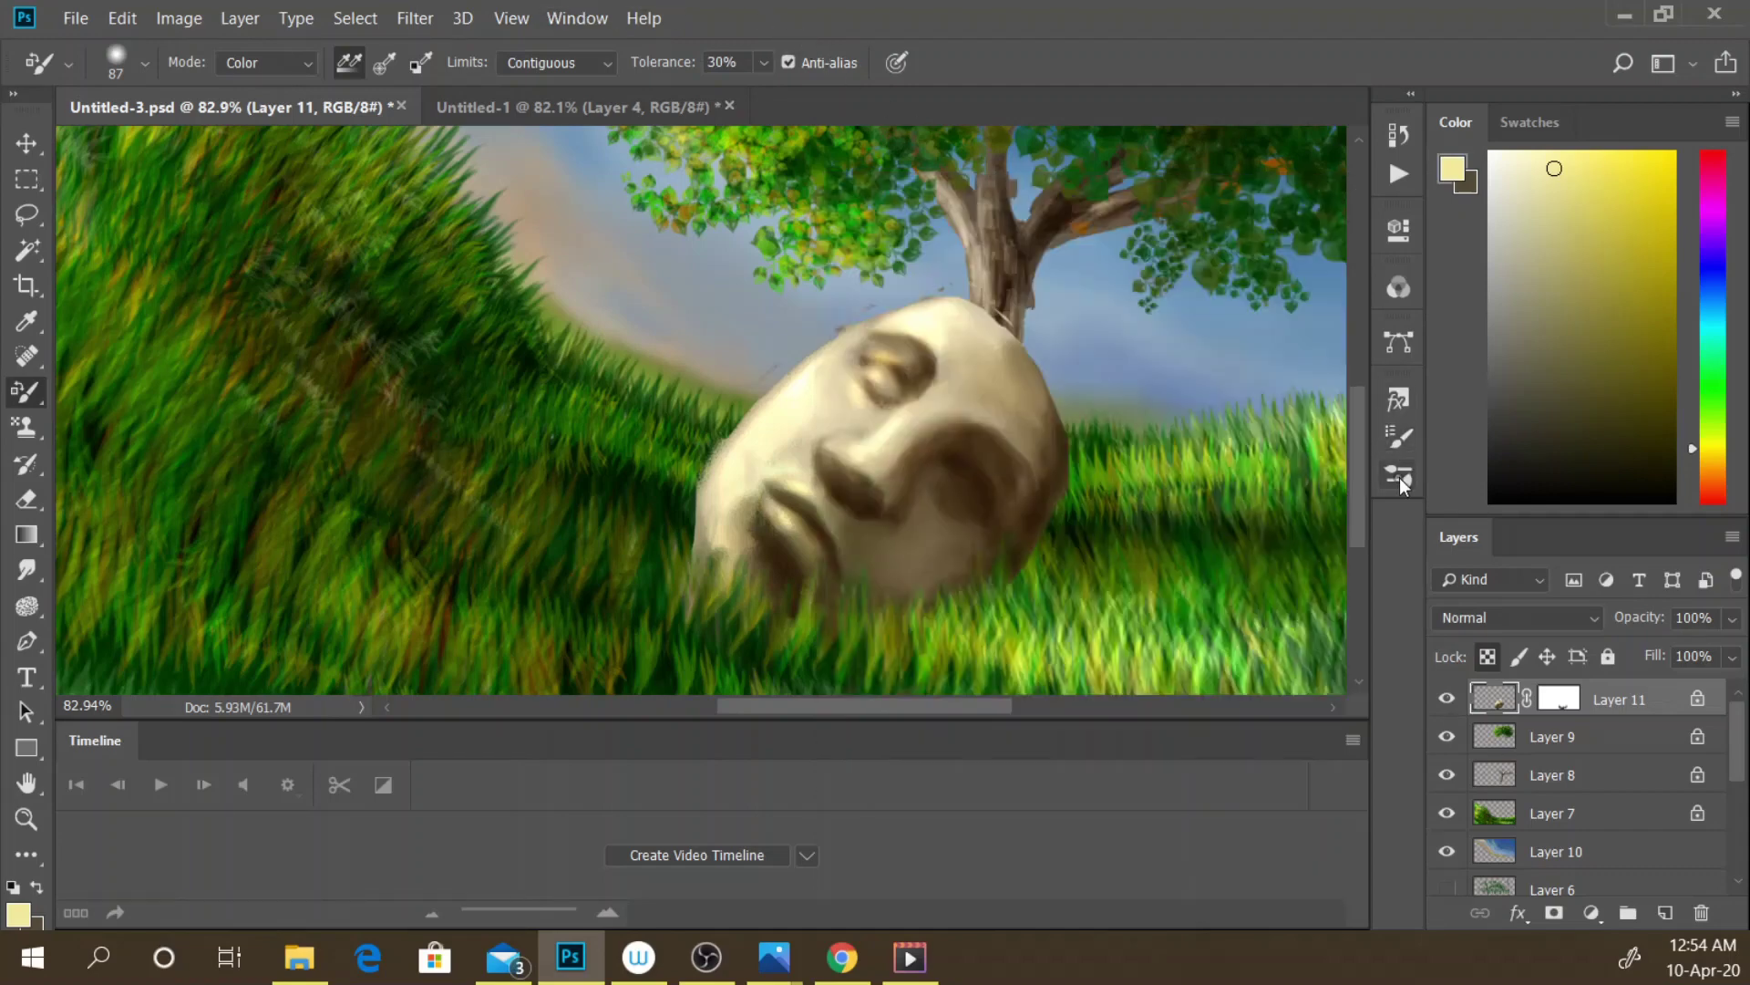
pyautogui.click(1401, 480)
pyautogui.click(1402, 440)
# - Try a light green tint stroke on the face's edge, then undo it with Step Backward
pyautogui.click(18, 911)
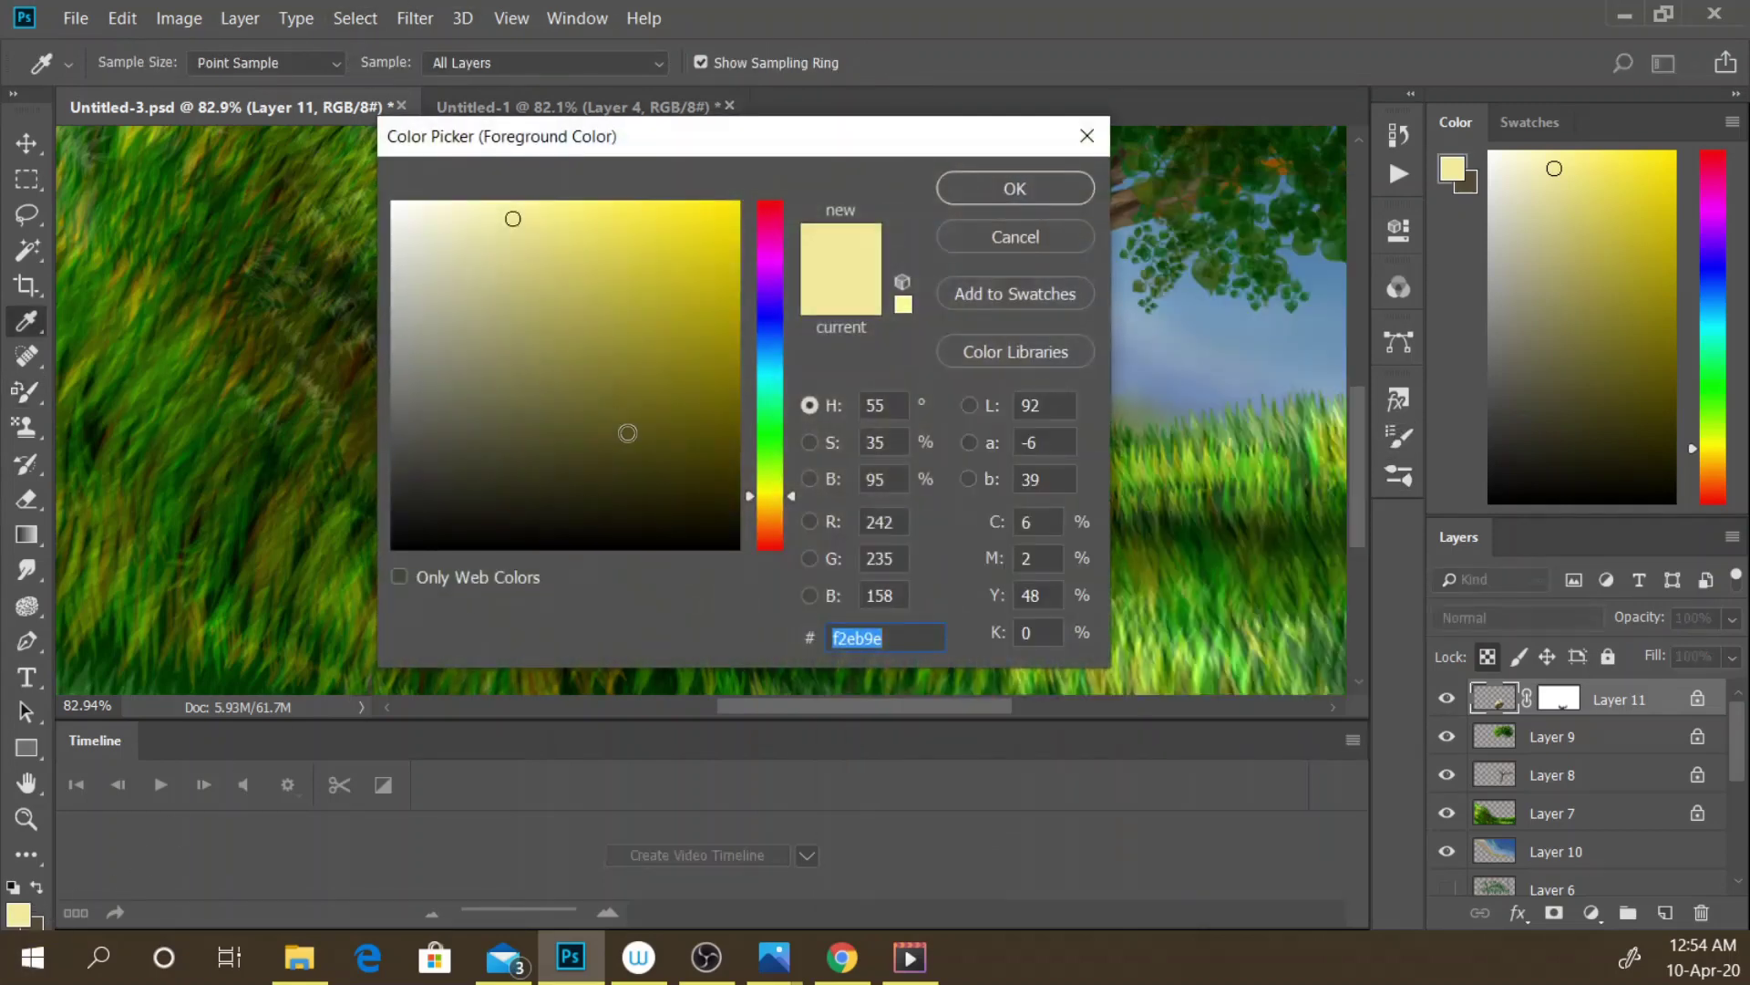
pyautogui.click(771, 472)
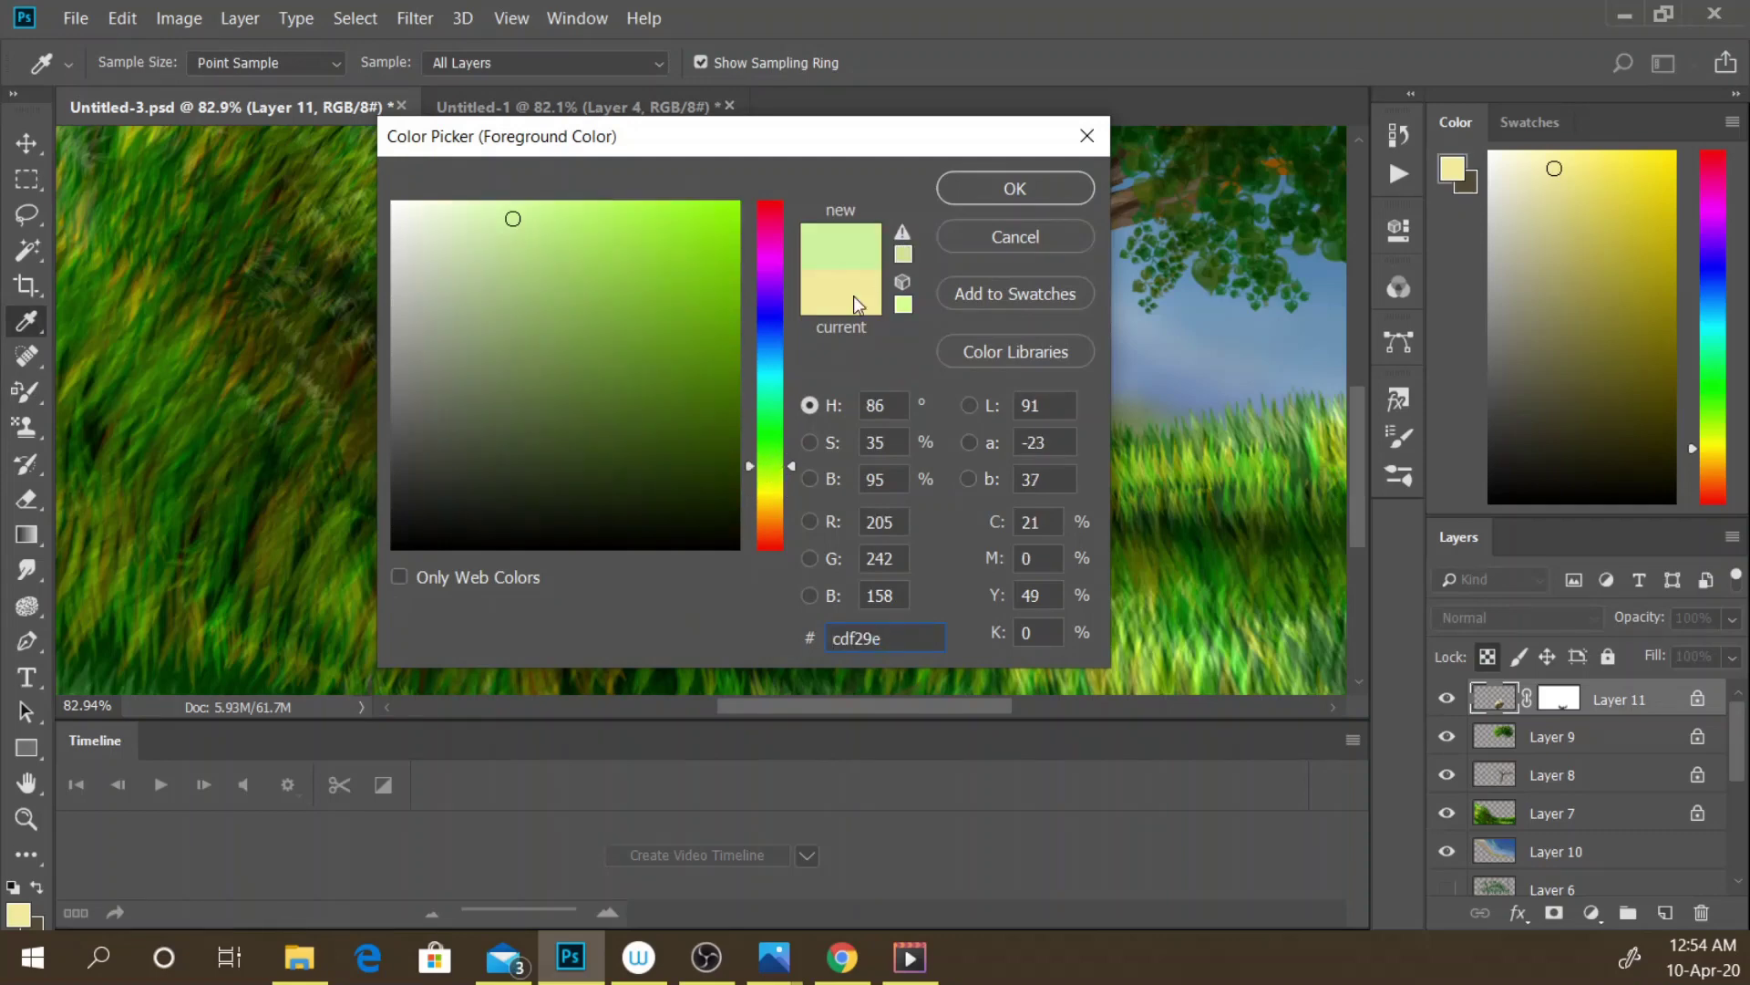
pyautogui.click(775, 442)
pyautogui.click(946, 199)
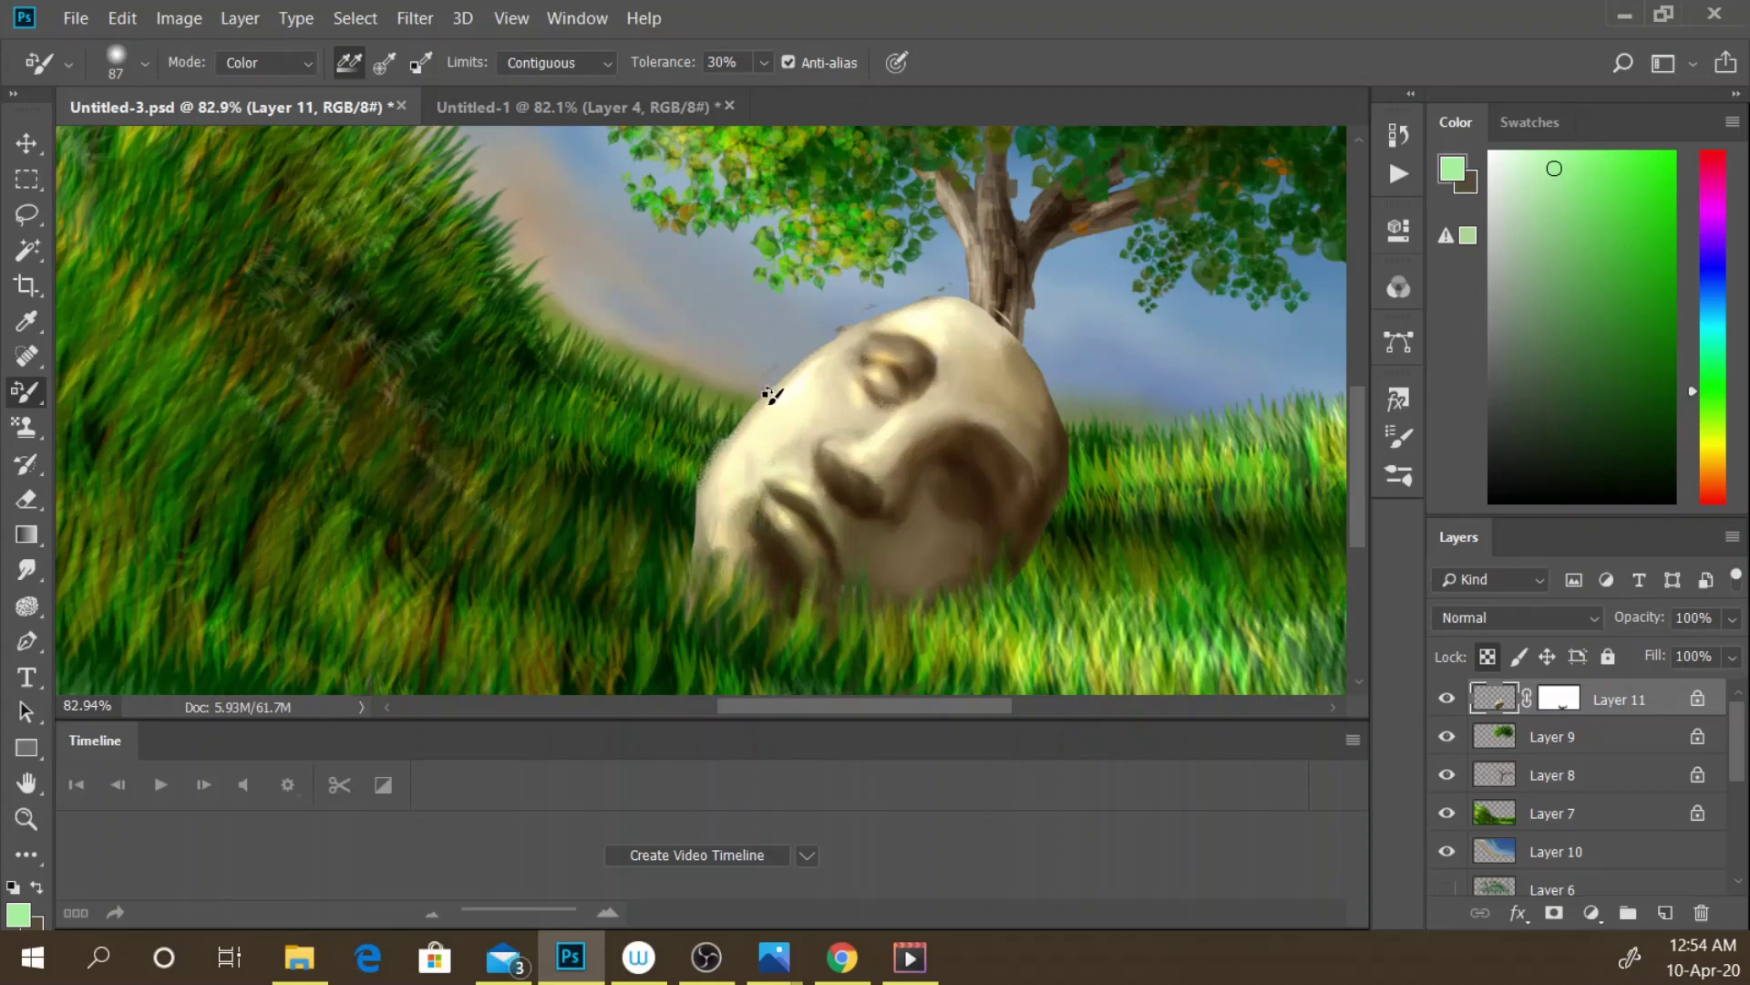
pyautogui.click(764, 62)
pyautogui.moveTo(771, 411)
pyautogui.mouseDown()
pyautogui.moveTo(934, 379)
pyautogui.moveTo(1085, 561)
pyautogui.mouseUp()
pyautogui.click(123, 18)
pyautogui.click(187, 86)
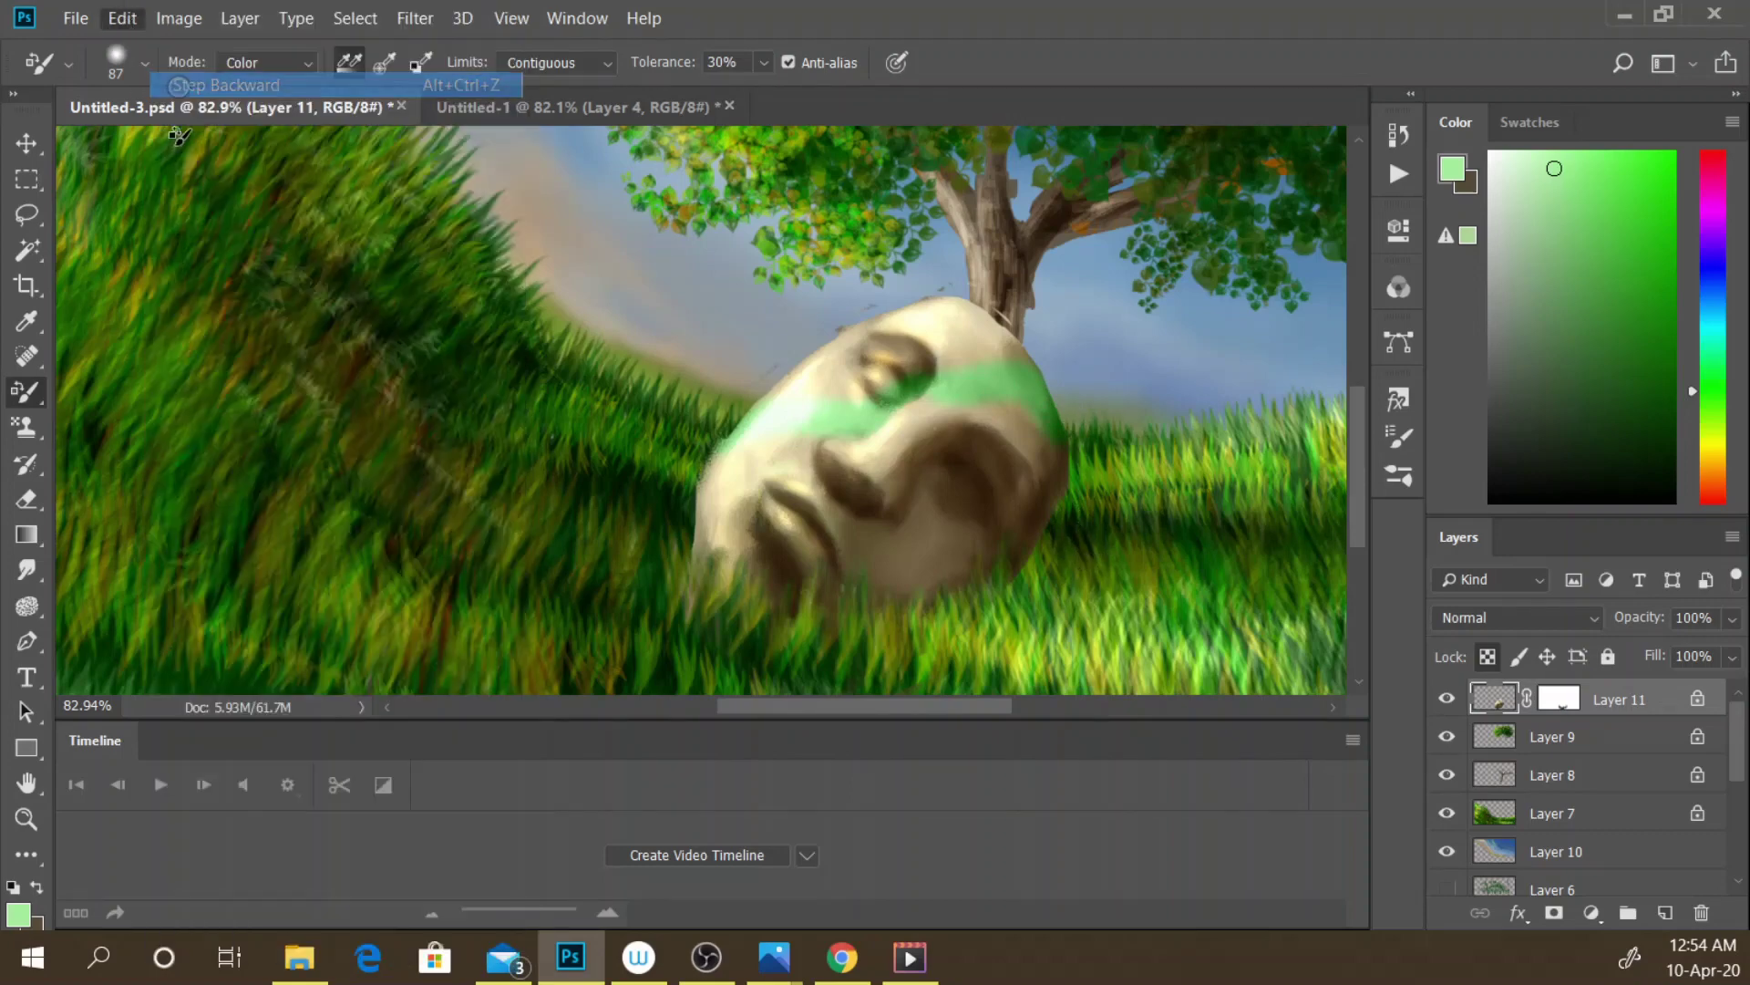
# - Set a muted yellow-green foreground (b2cb8e) and tint the forehead, eyes and lower cheek
pyautogui.click(20, 914)
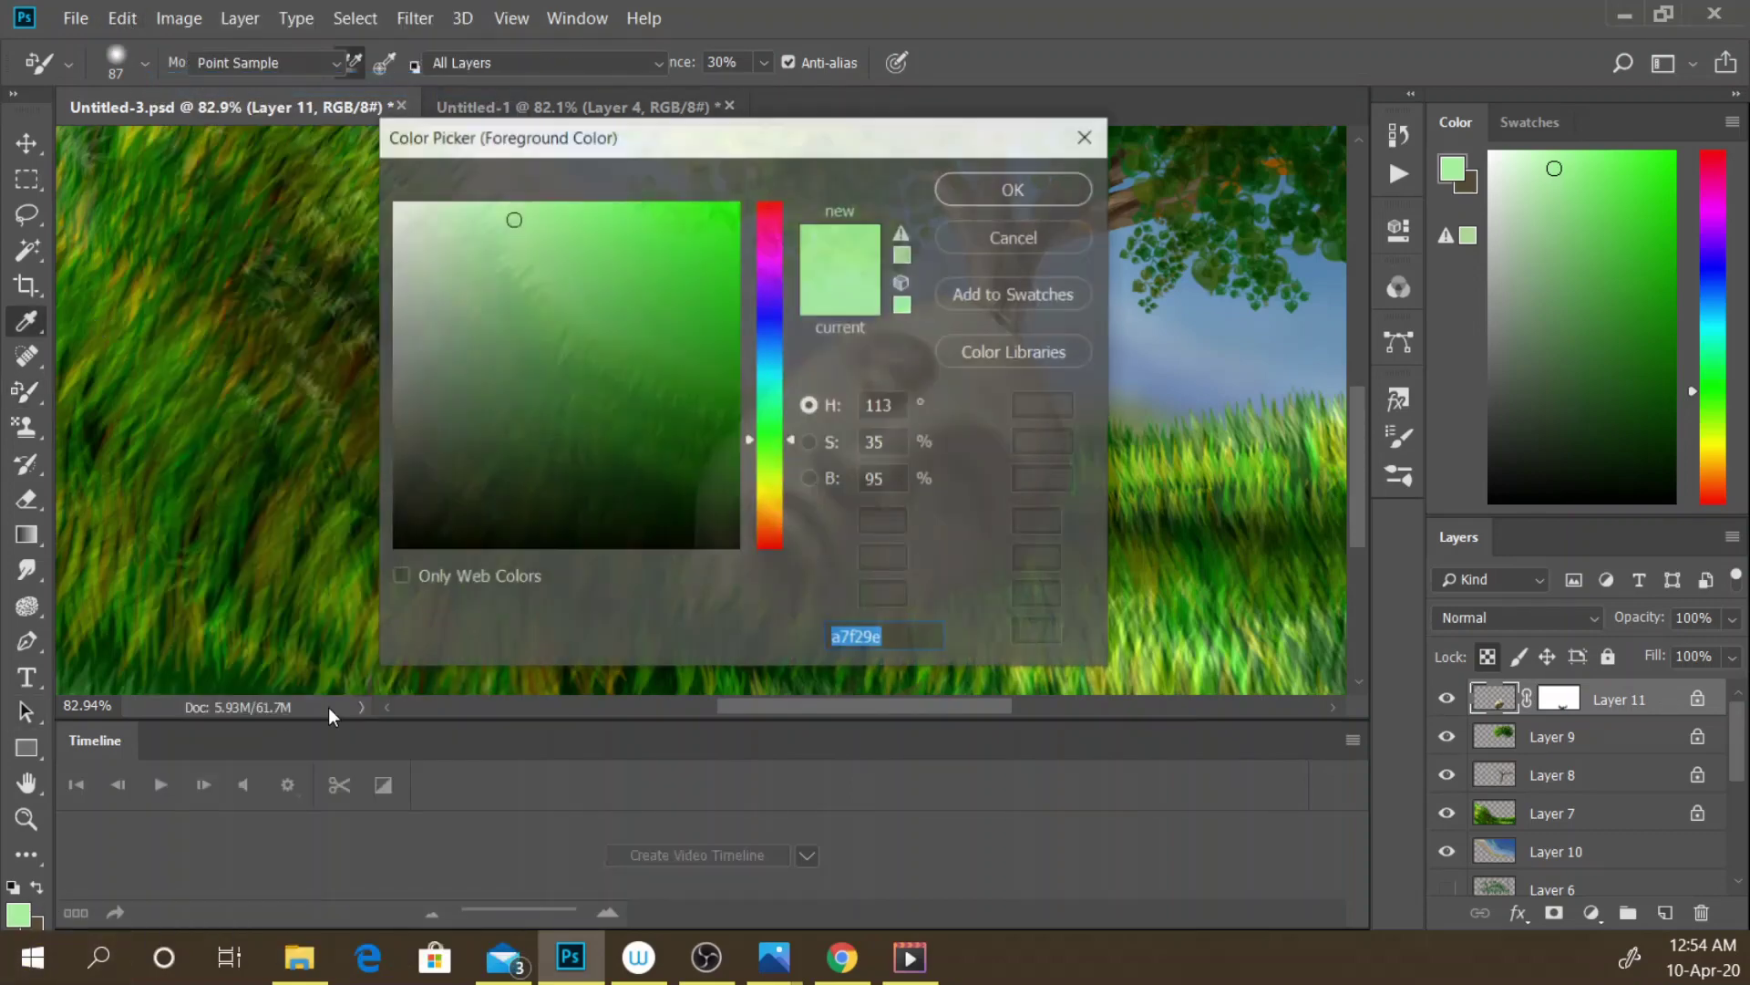
pyautogui.click(495, 271)
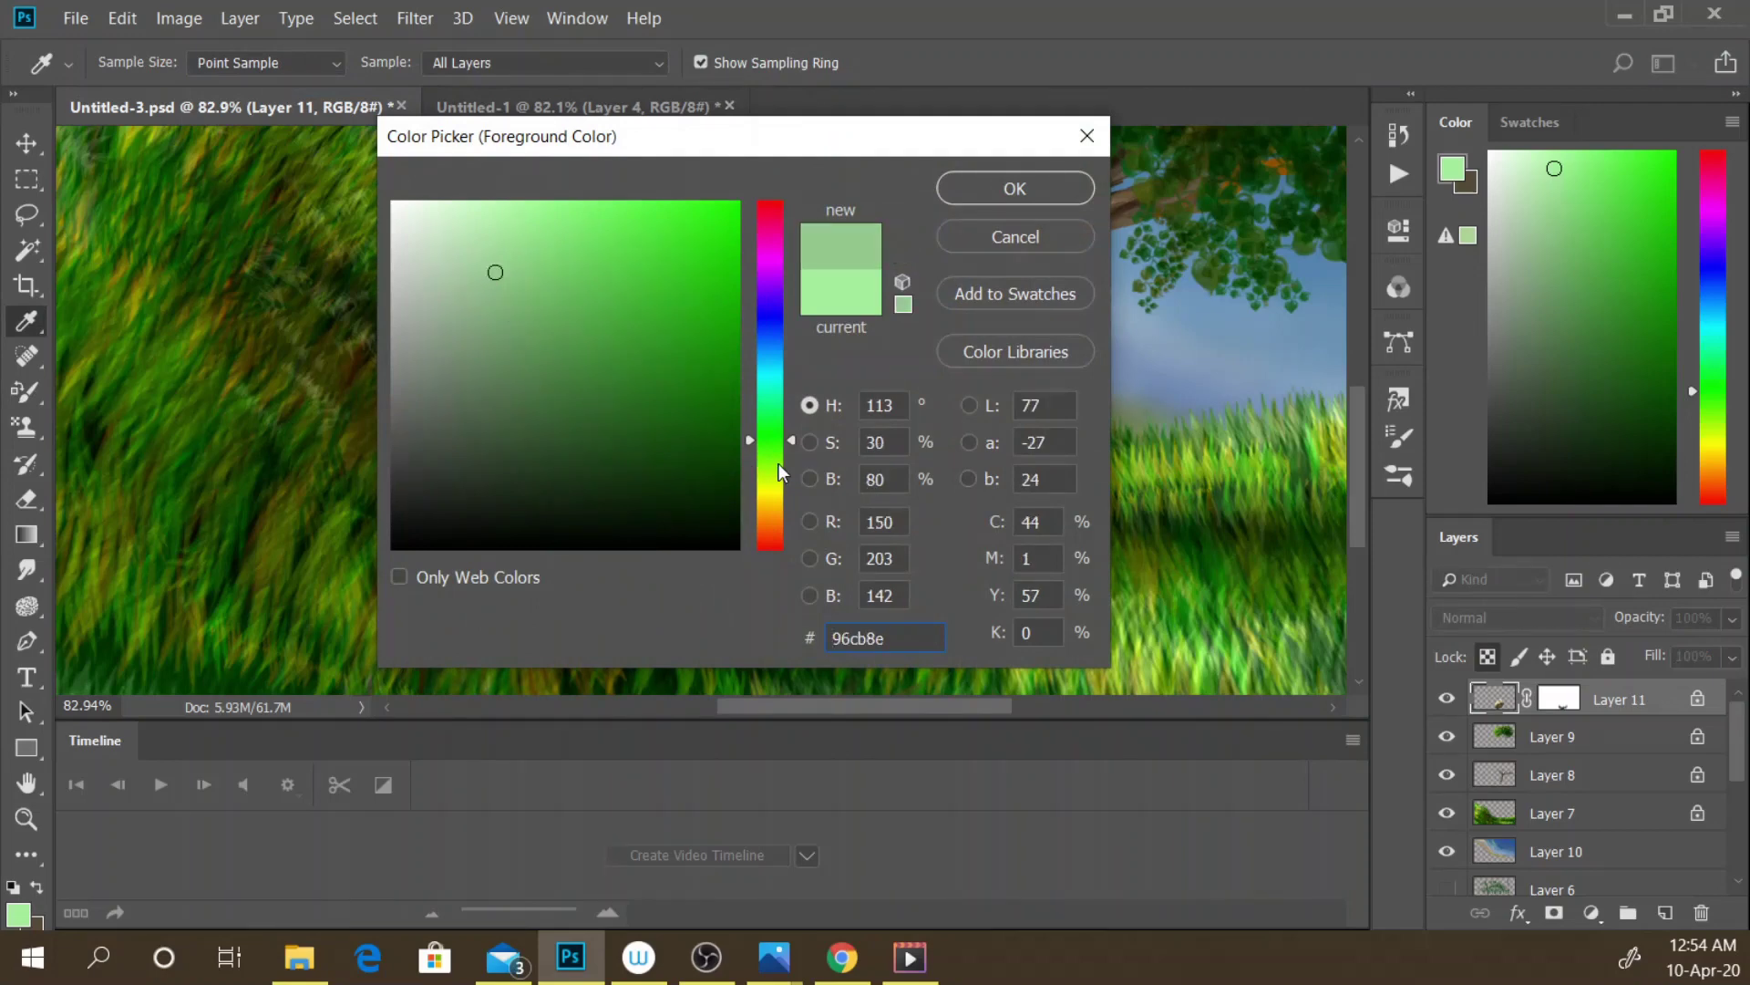
pyautogui.moveTo(775, 467); pyautogui.dragTo(776, 475)
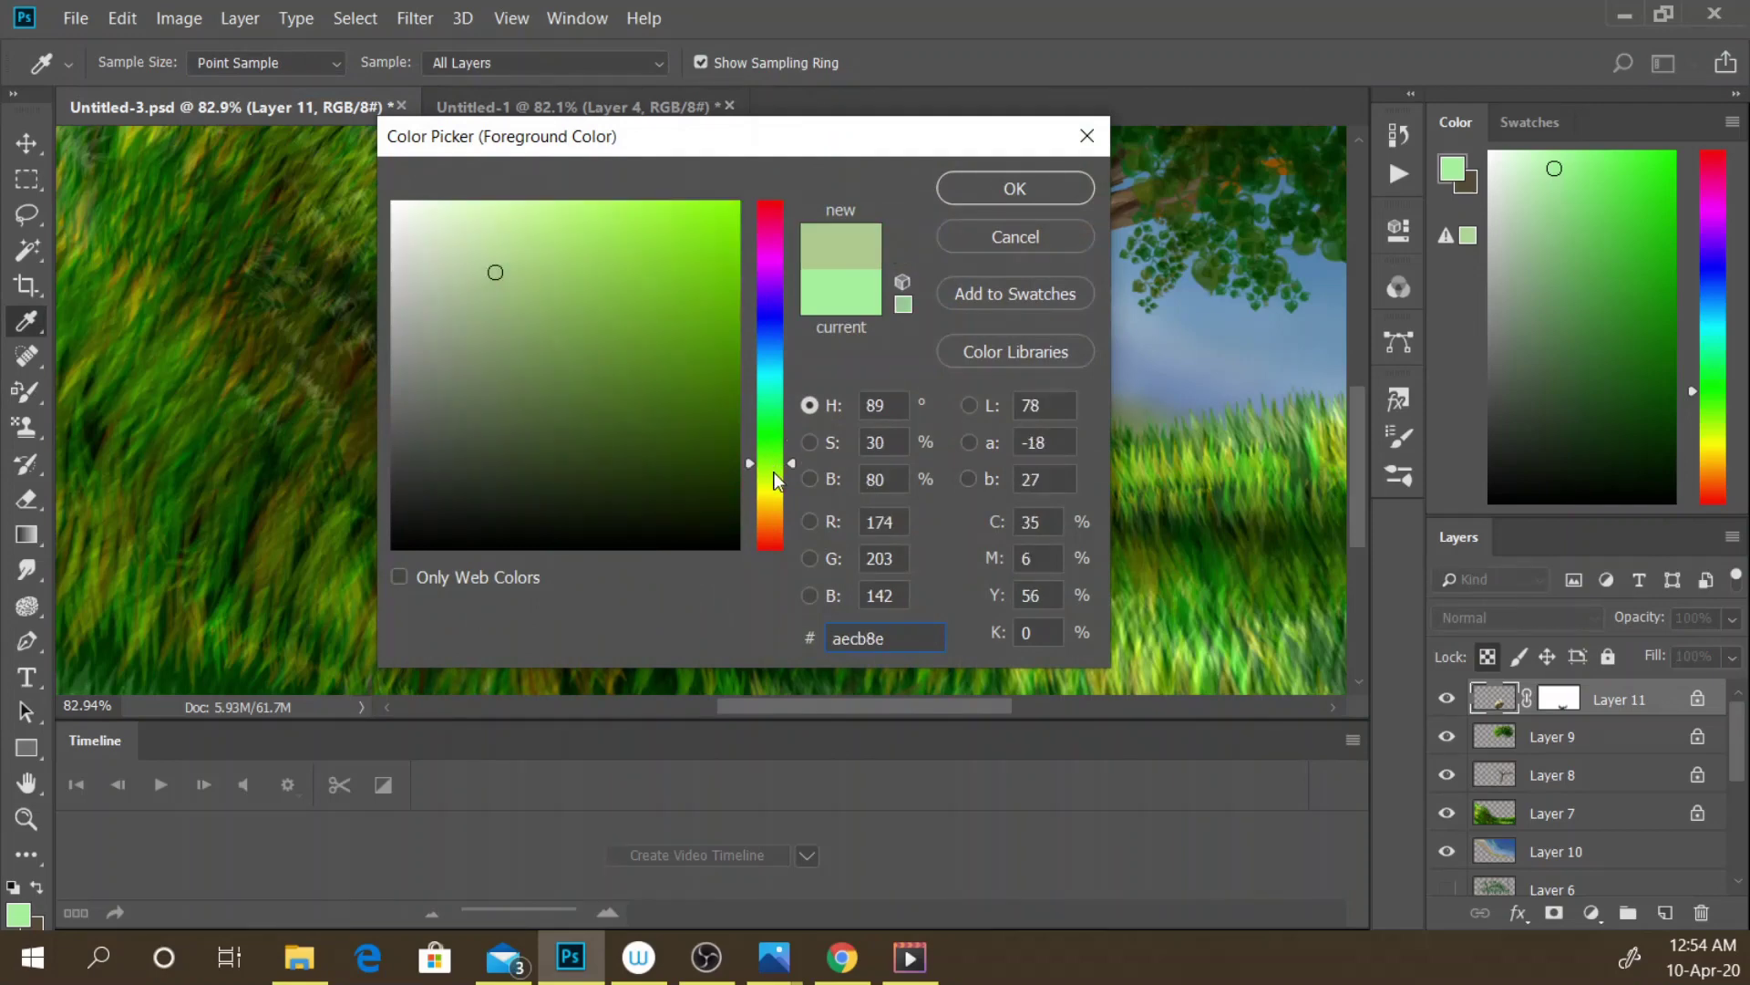
pyautogui.click(973, 184)
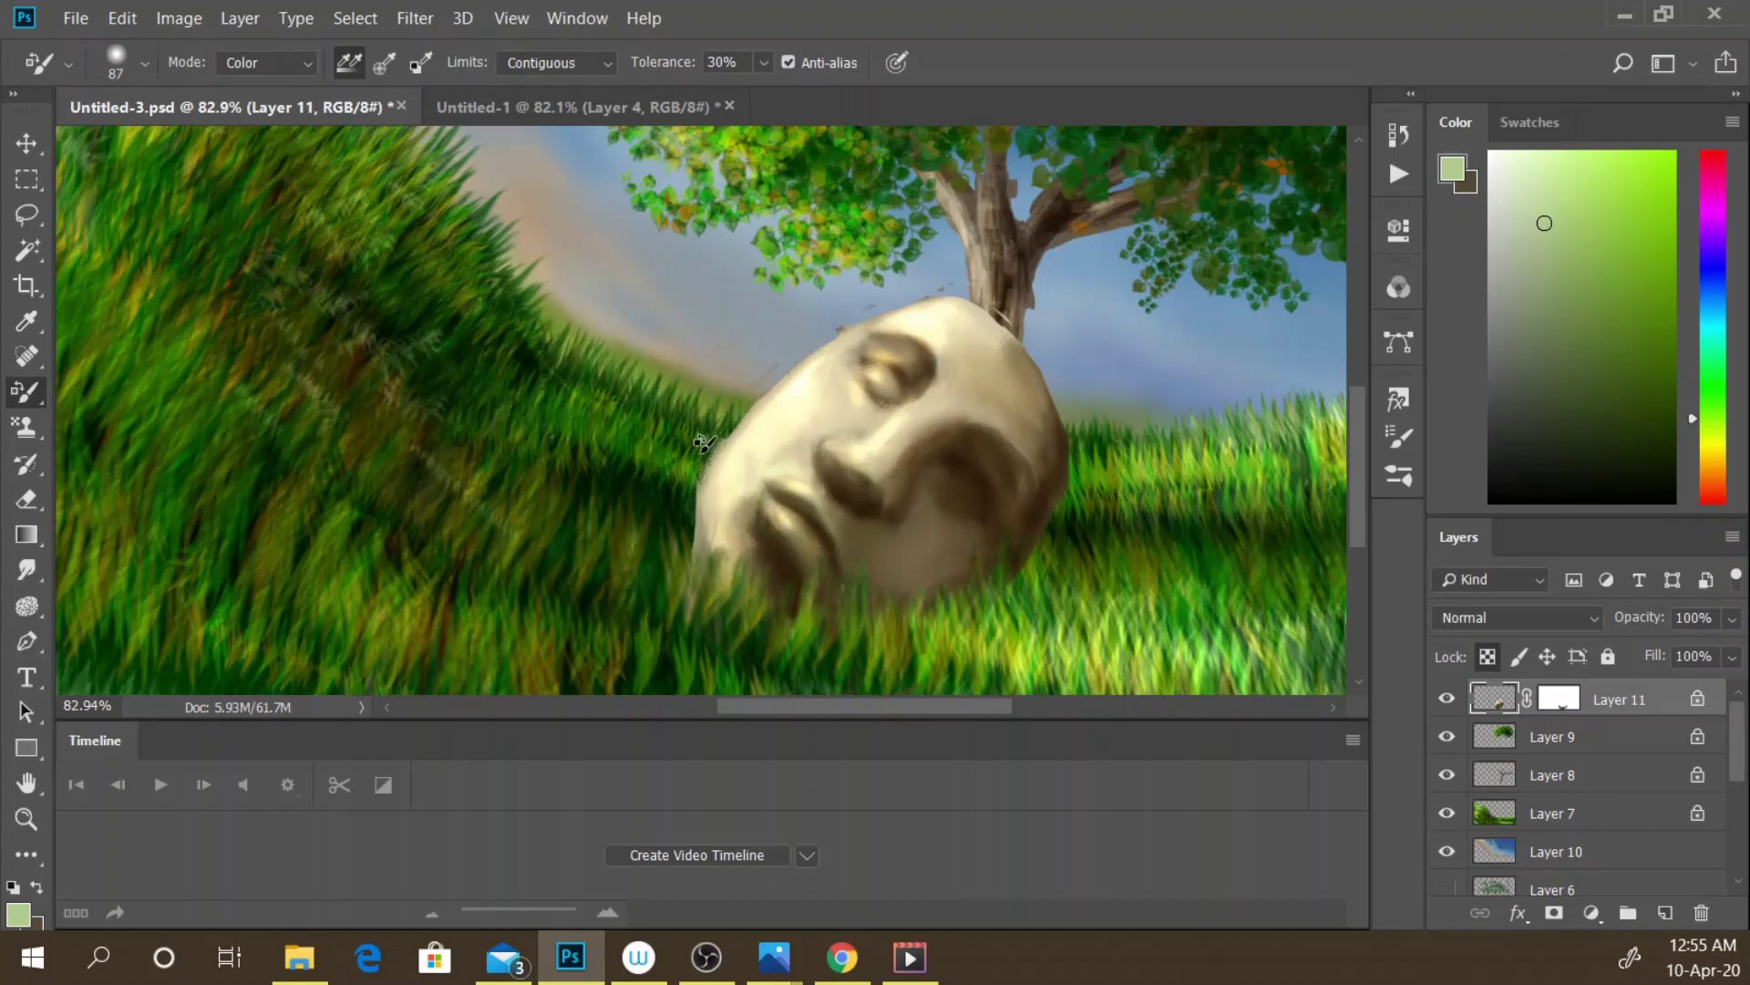
pyautogui.moveTo(790, 417)
pyautogui.mouseDown()
pyautogui.moveTo(929, 381)
pyautogui.moveTo(1067, 452)
pyautogui.mouseUp()
pyautogui.moveTo(977, 550)
pyautogui.mouseDown()
pyautogui.moveTo(892, 444)
pyautogui.moveTo(741, 502)
pyautogui.mouseUp()
pyautogui.click(121, 60)
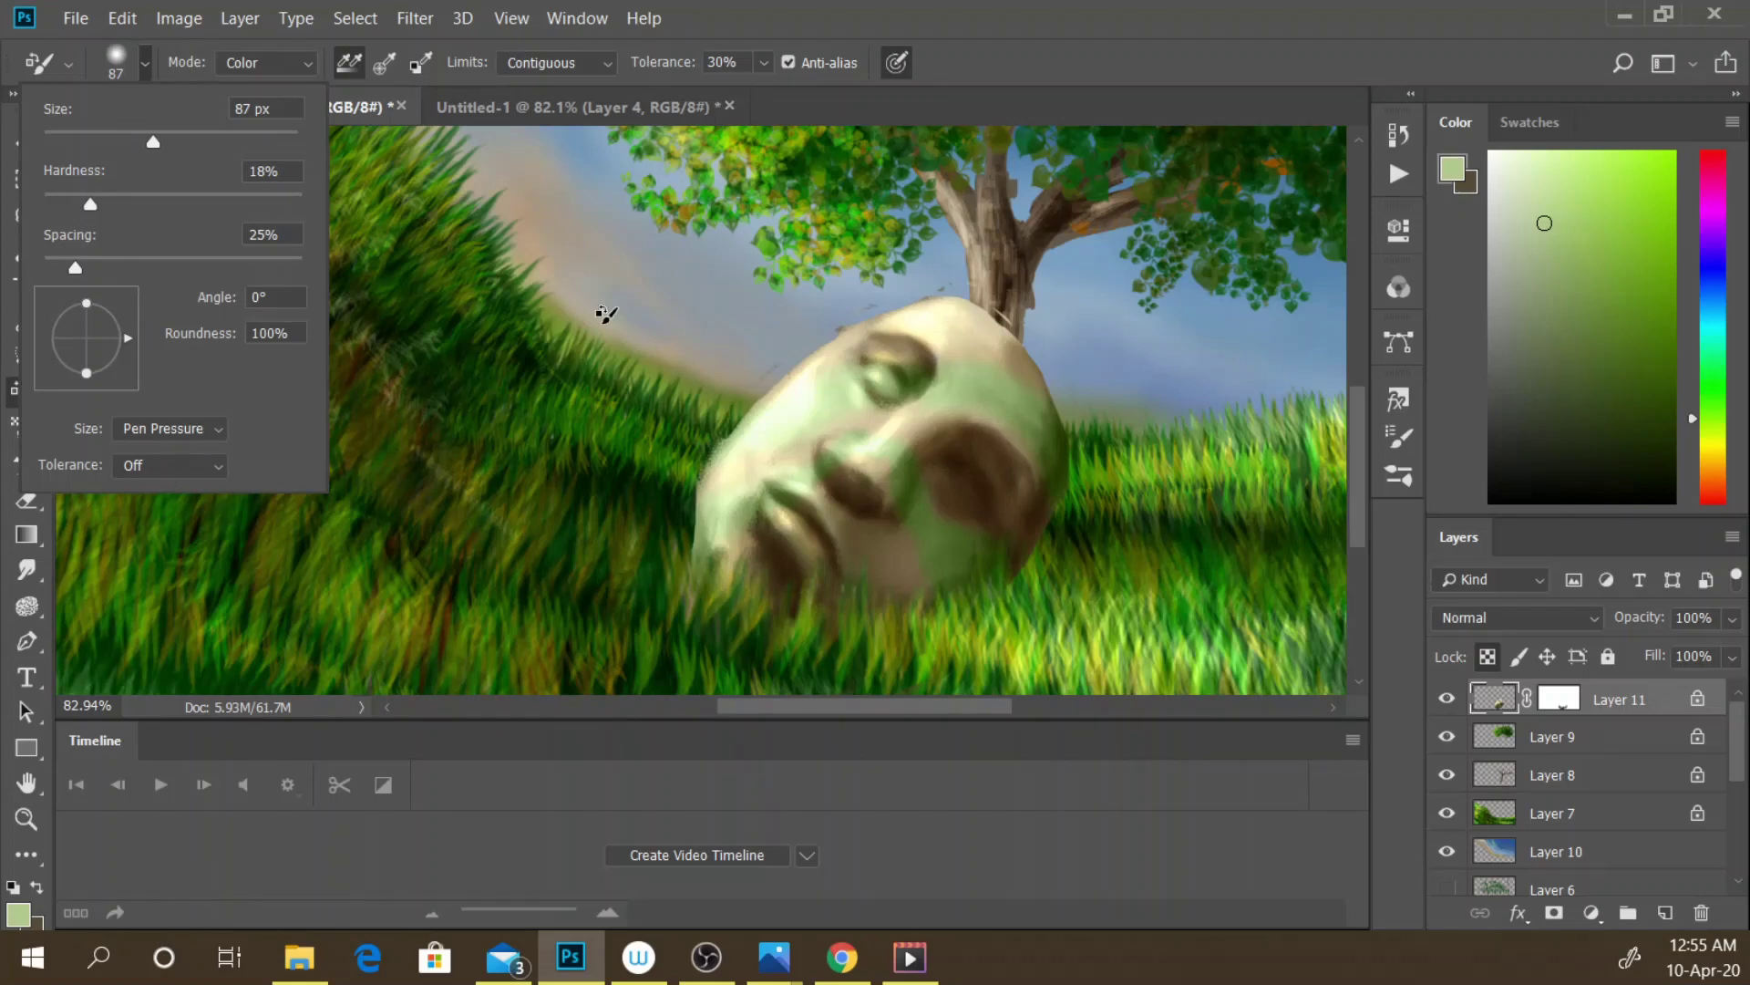
pyautogui.click(759, 299)
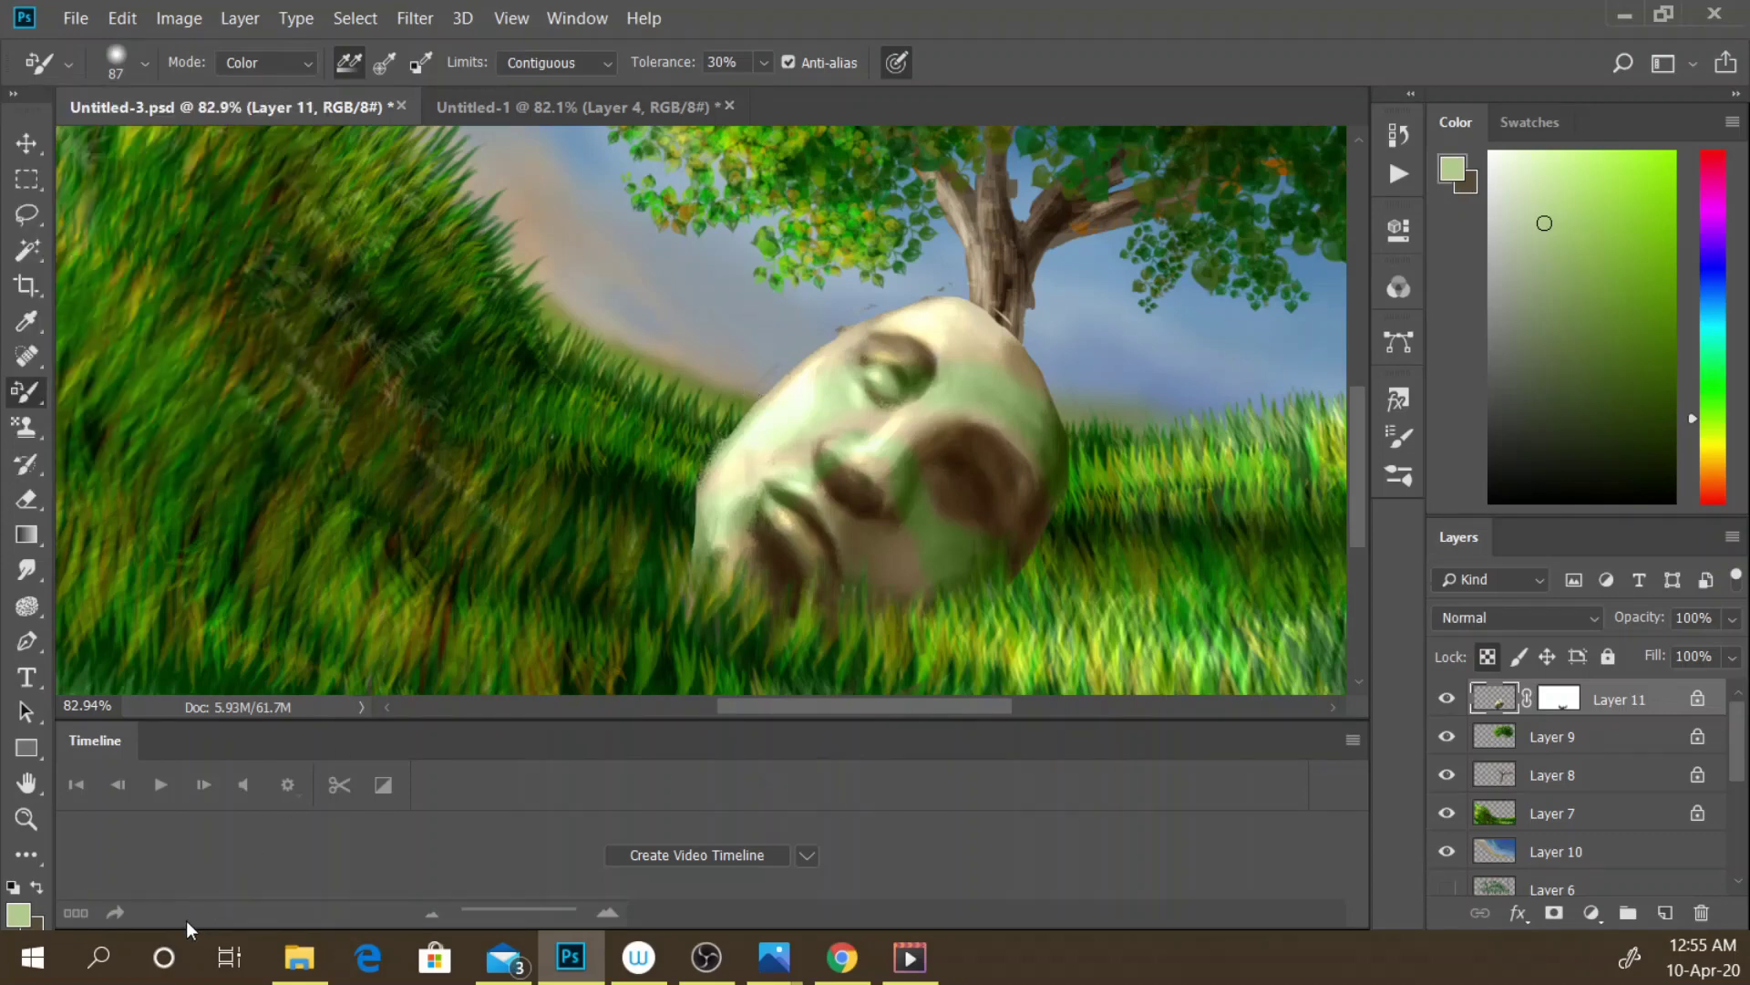
pyautogui.click(18, 913)
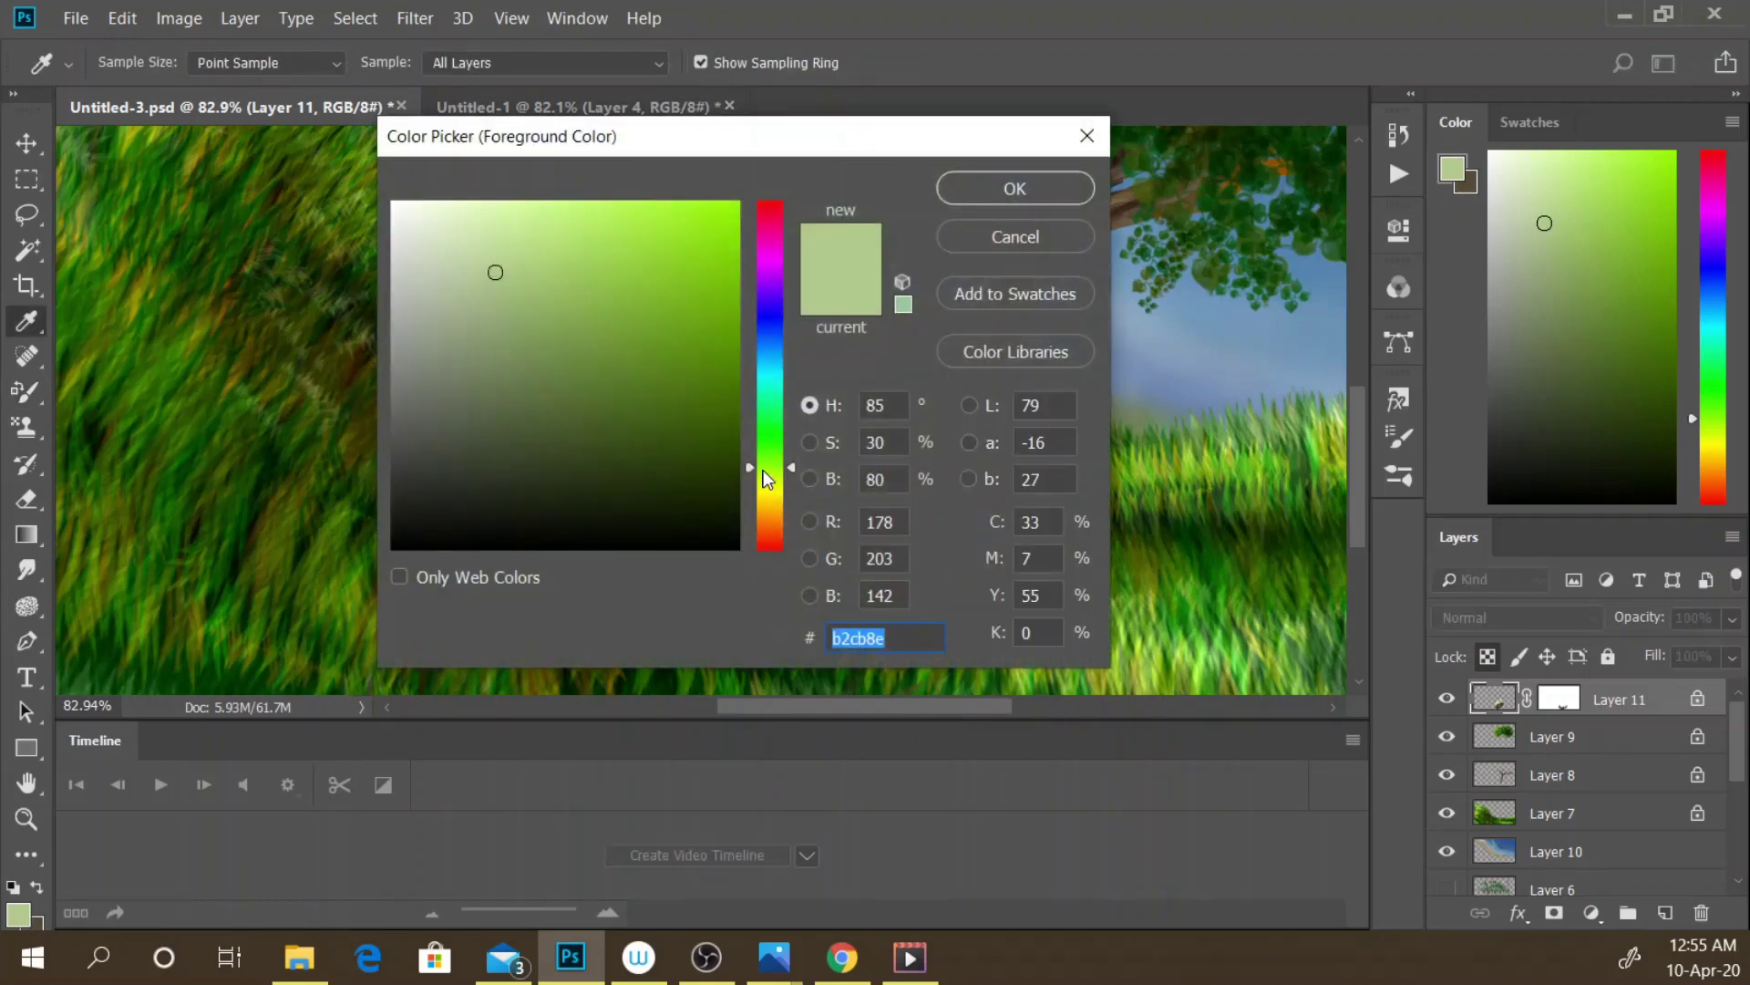
# - Nudge the foreground toward yellow, zoom out to the whole painting, and begin choosing violet 938ecb
pyautogui.moveTo(764, 469); pyautogui.dragTo(770, 485)
pyautogui.click(958, 190)
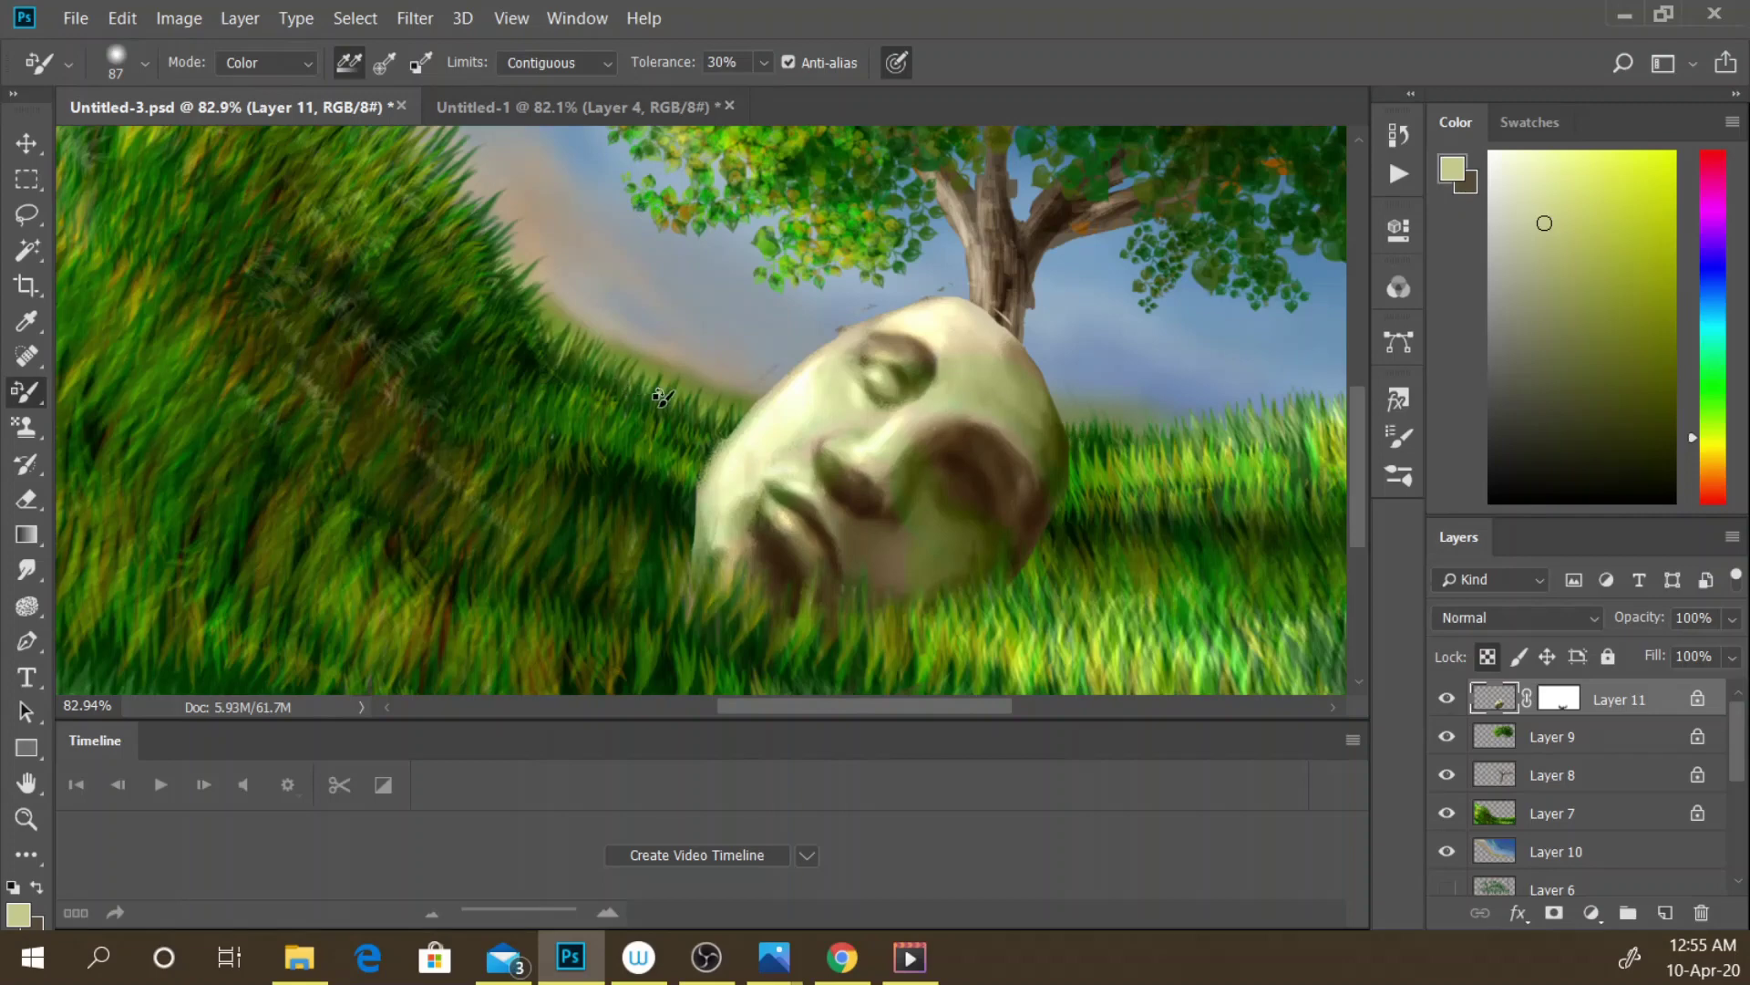
pyautogui.click(18, 823)
pyautogui.moveTo(715, 359)
pyautogui.mouseDown()
pyautogui.moveTo(670, 368)
pyautogui.moveTo(692, 405)
pyautogui.mouseUp()
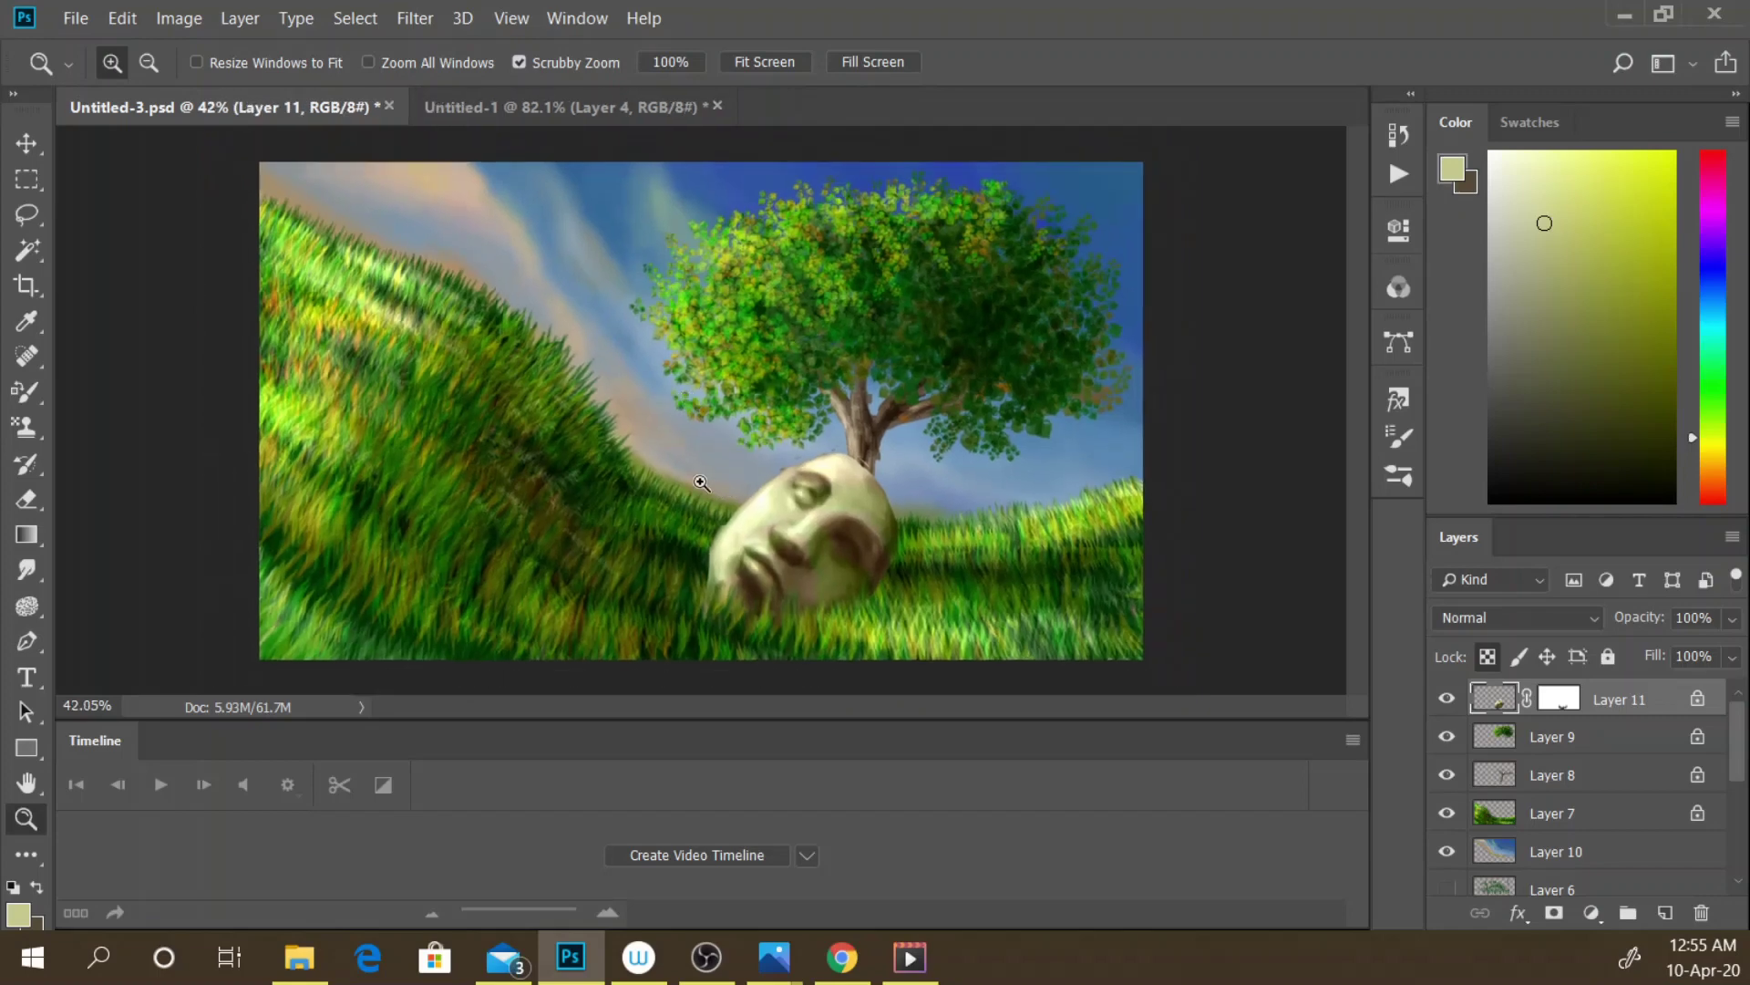
pyautogui.moveTo(701, 483); pyautogui.dragTo(943, 612)
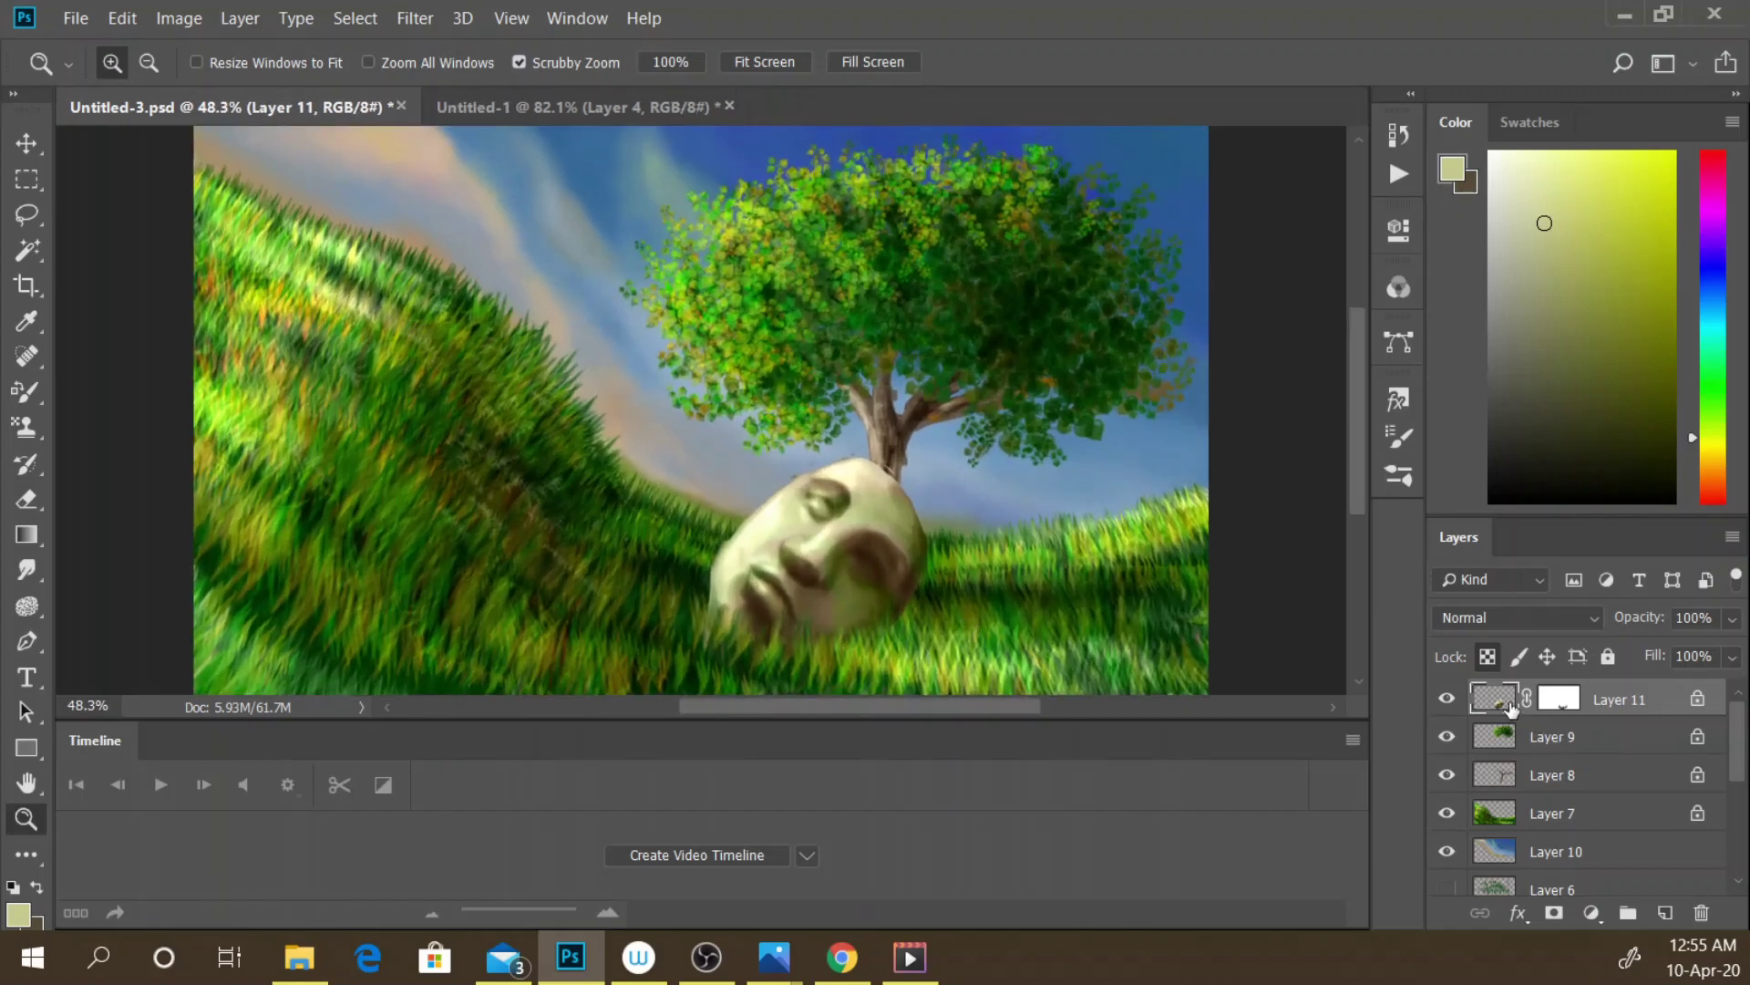
pyautogui.click(17, 914)
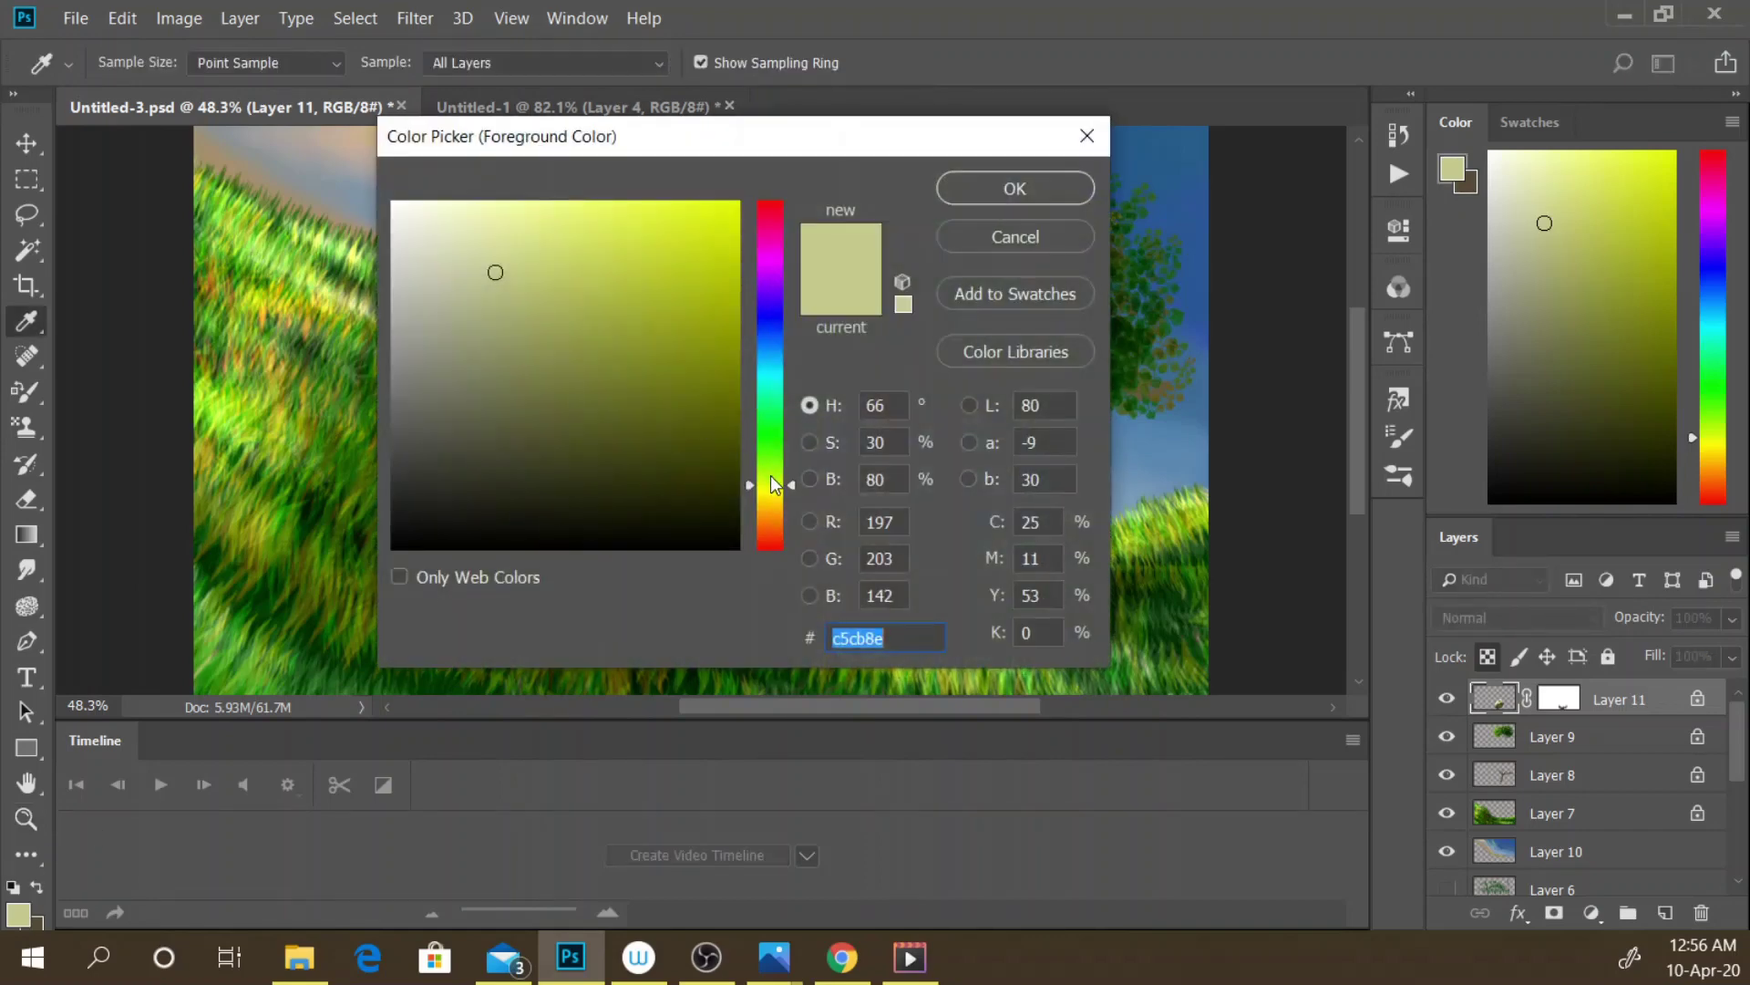
pyautogui.click(772, 313)
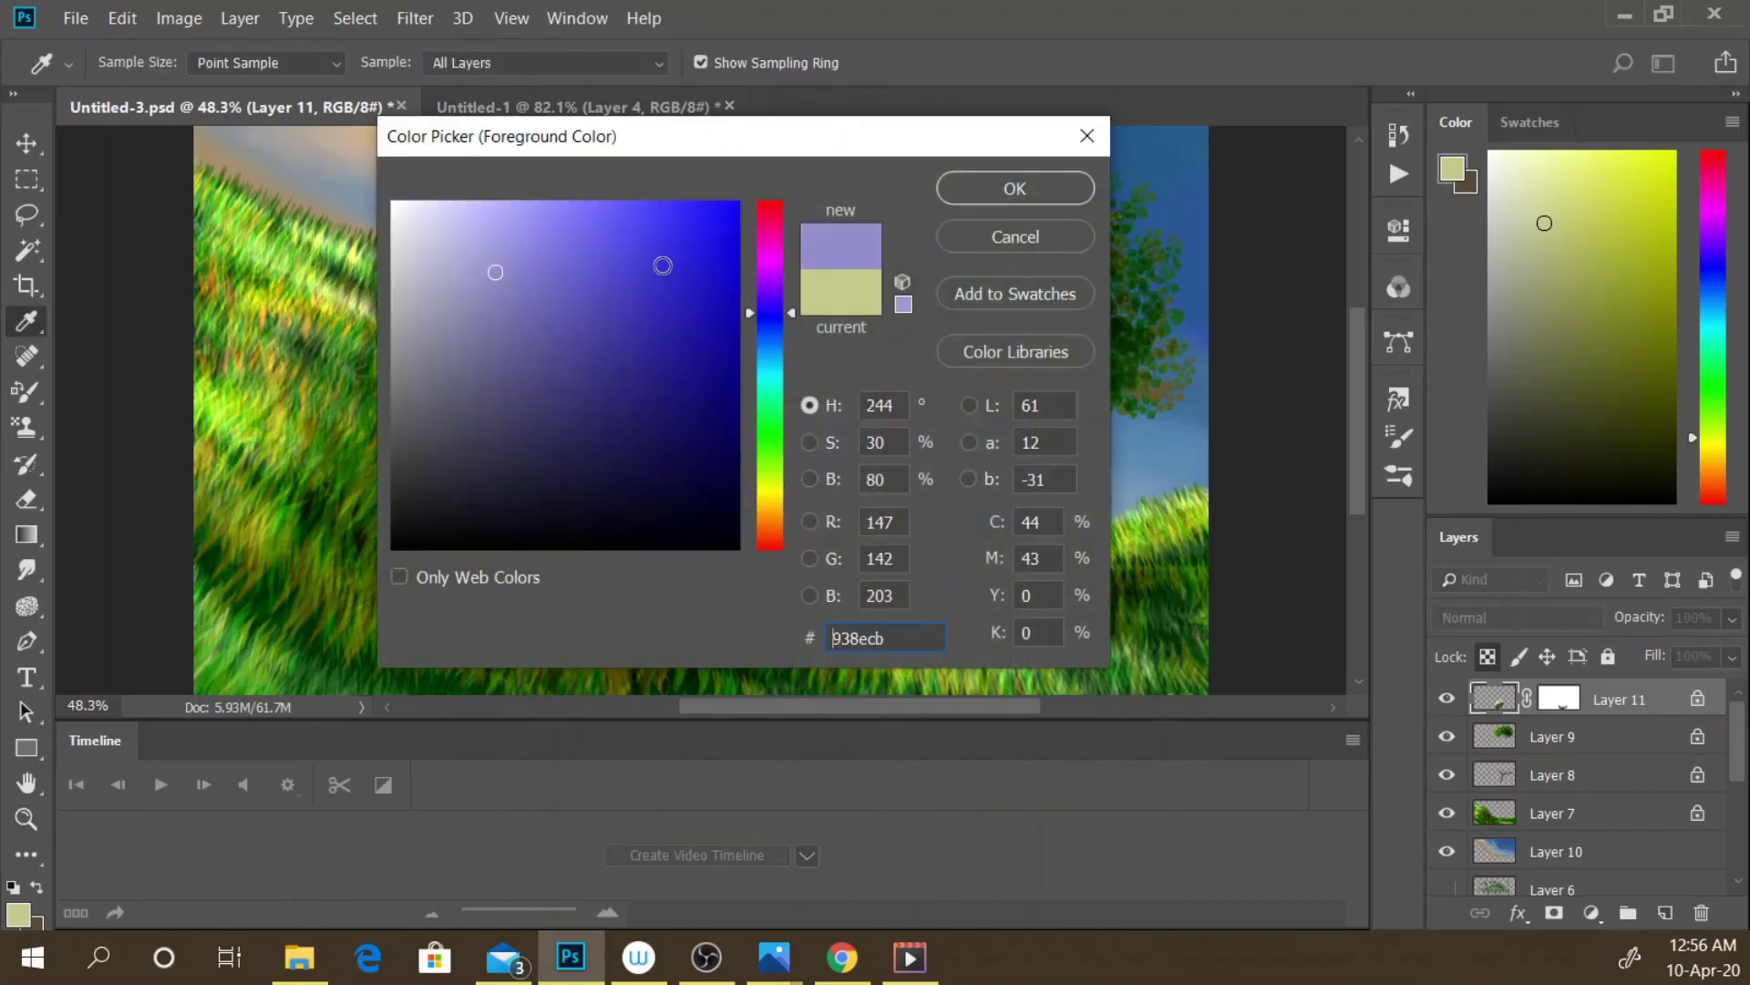
# - Confirm the violet foreground and switch to the regular Brush Tool in Multiply mode
pyautogui.click(972, 191)
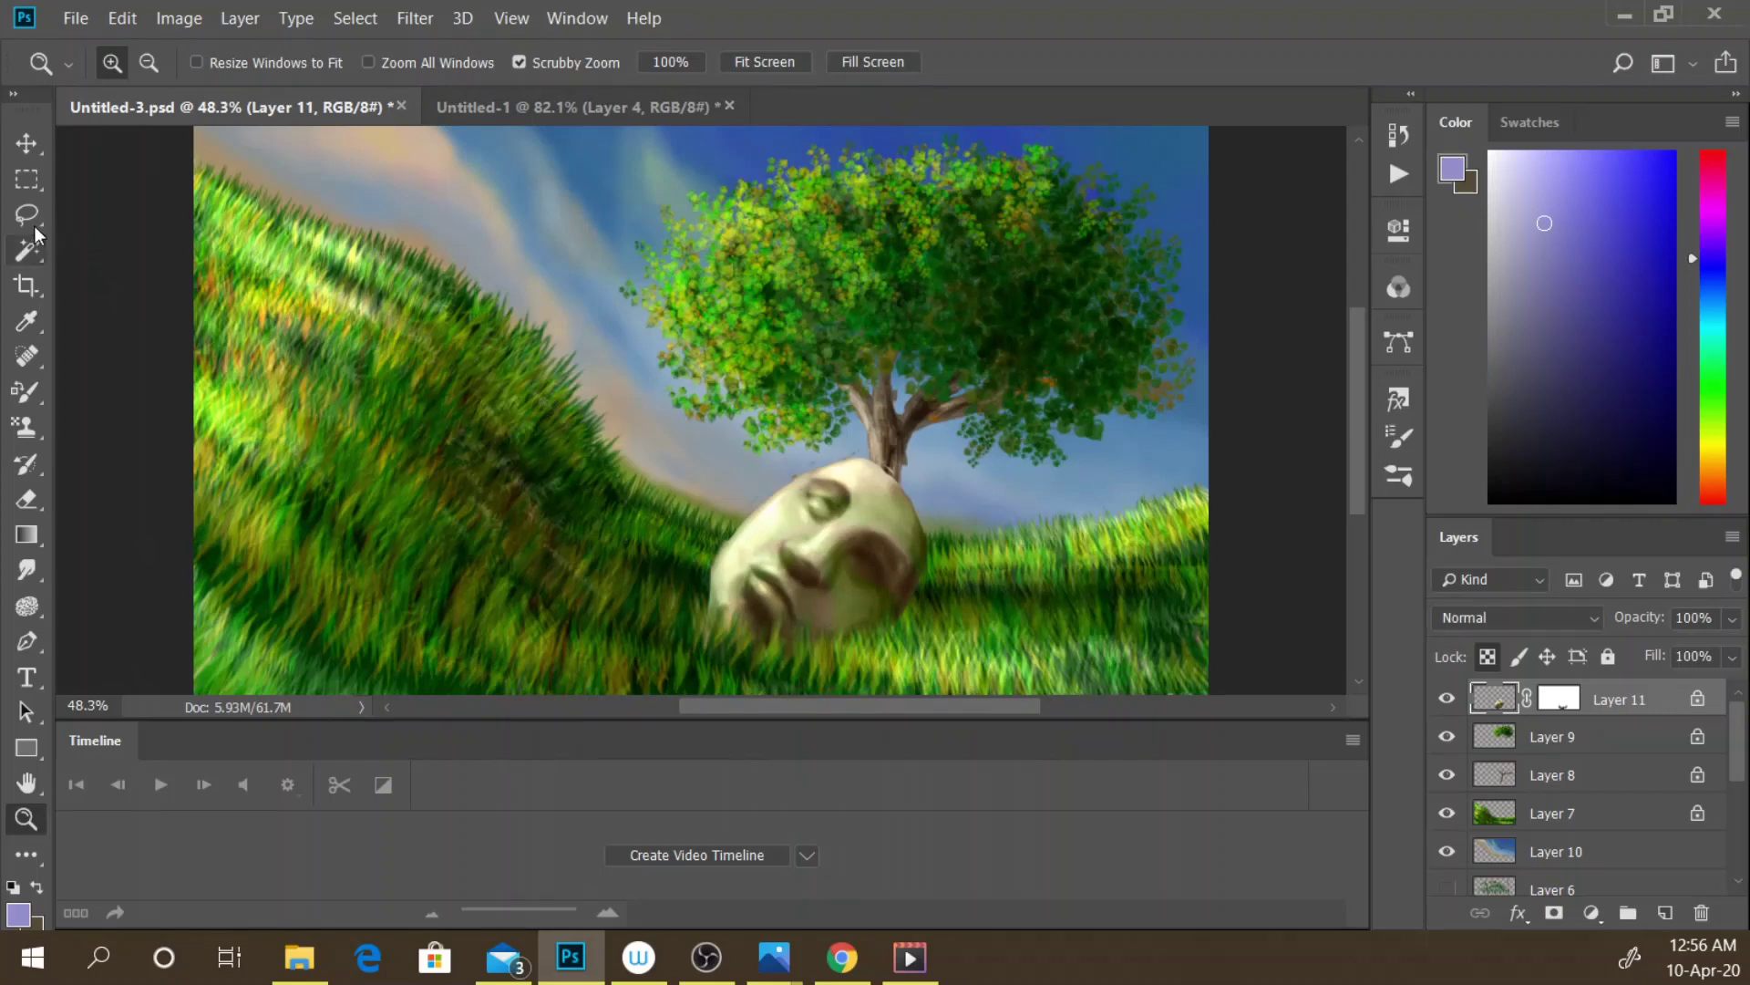
pyautogui.click(35, 392)
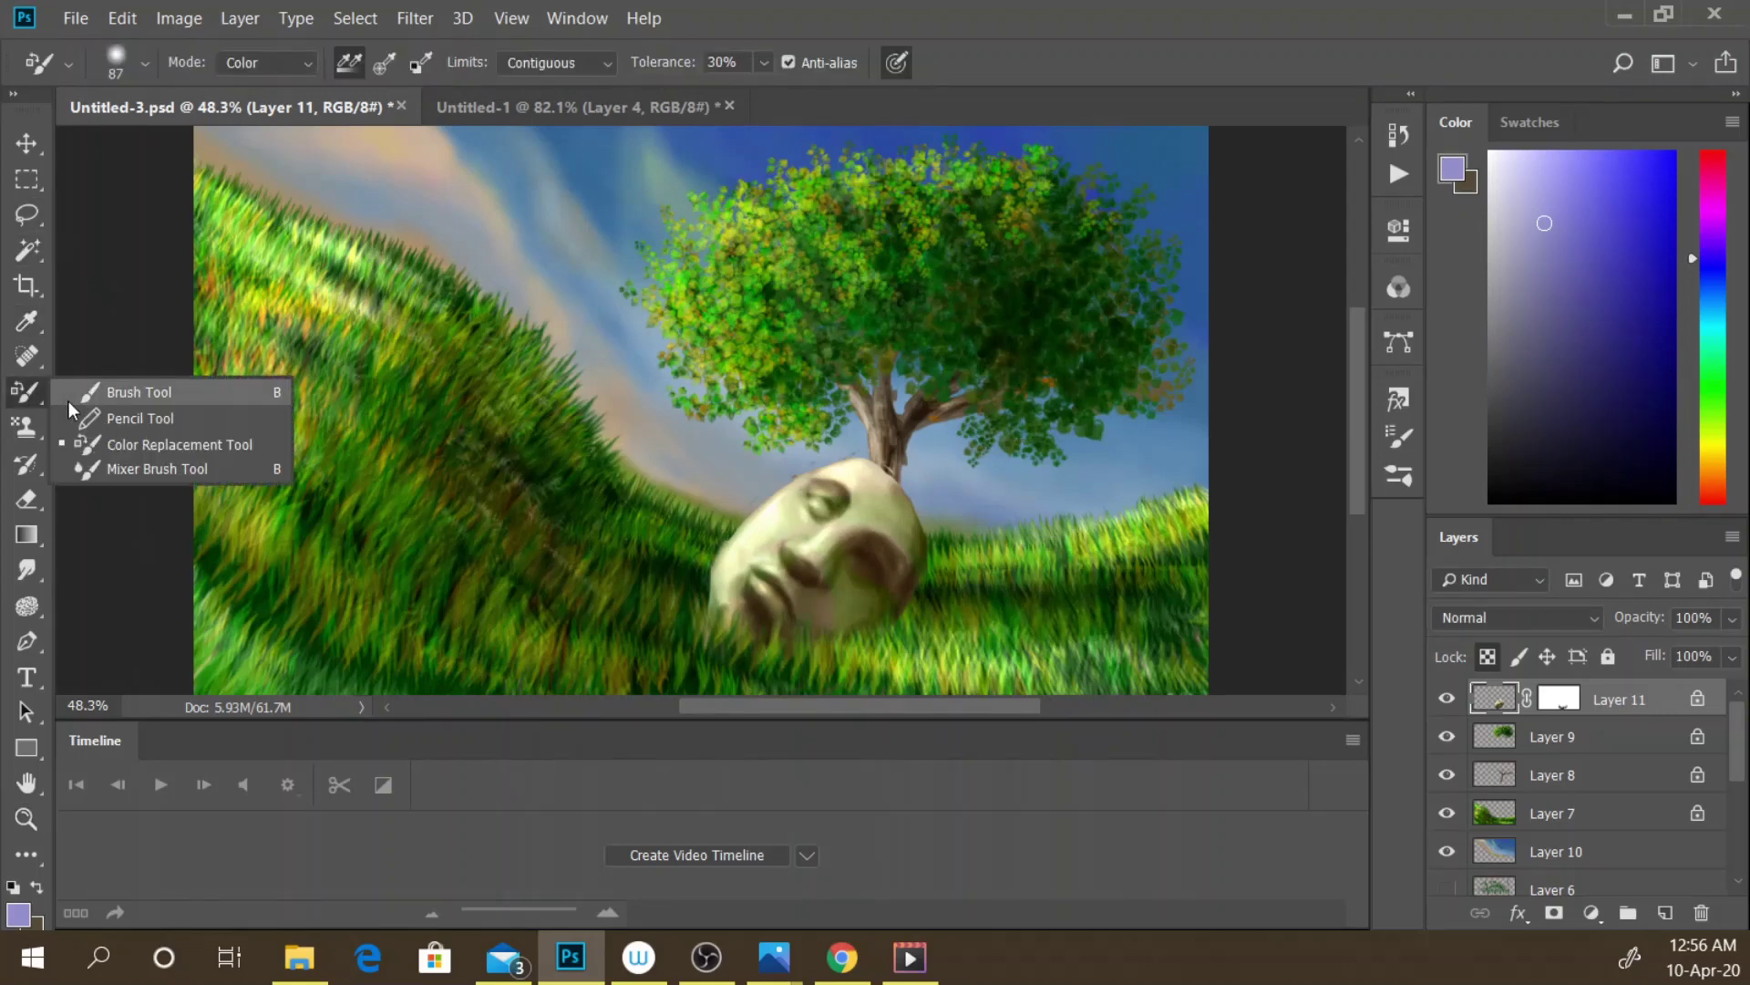
pyautogui.click(68, 402)
pyautogui.click(388, 62)
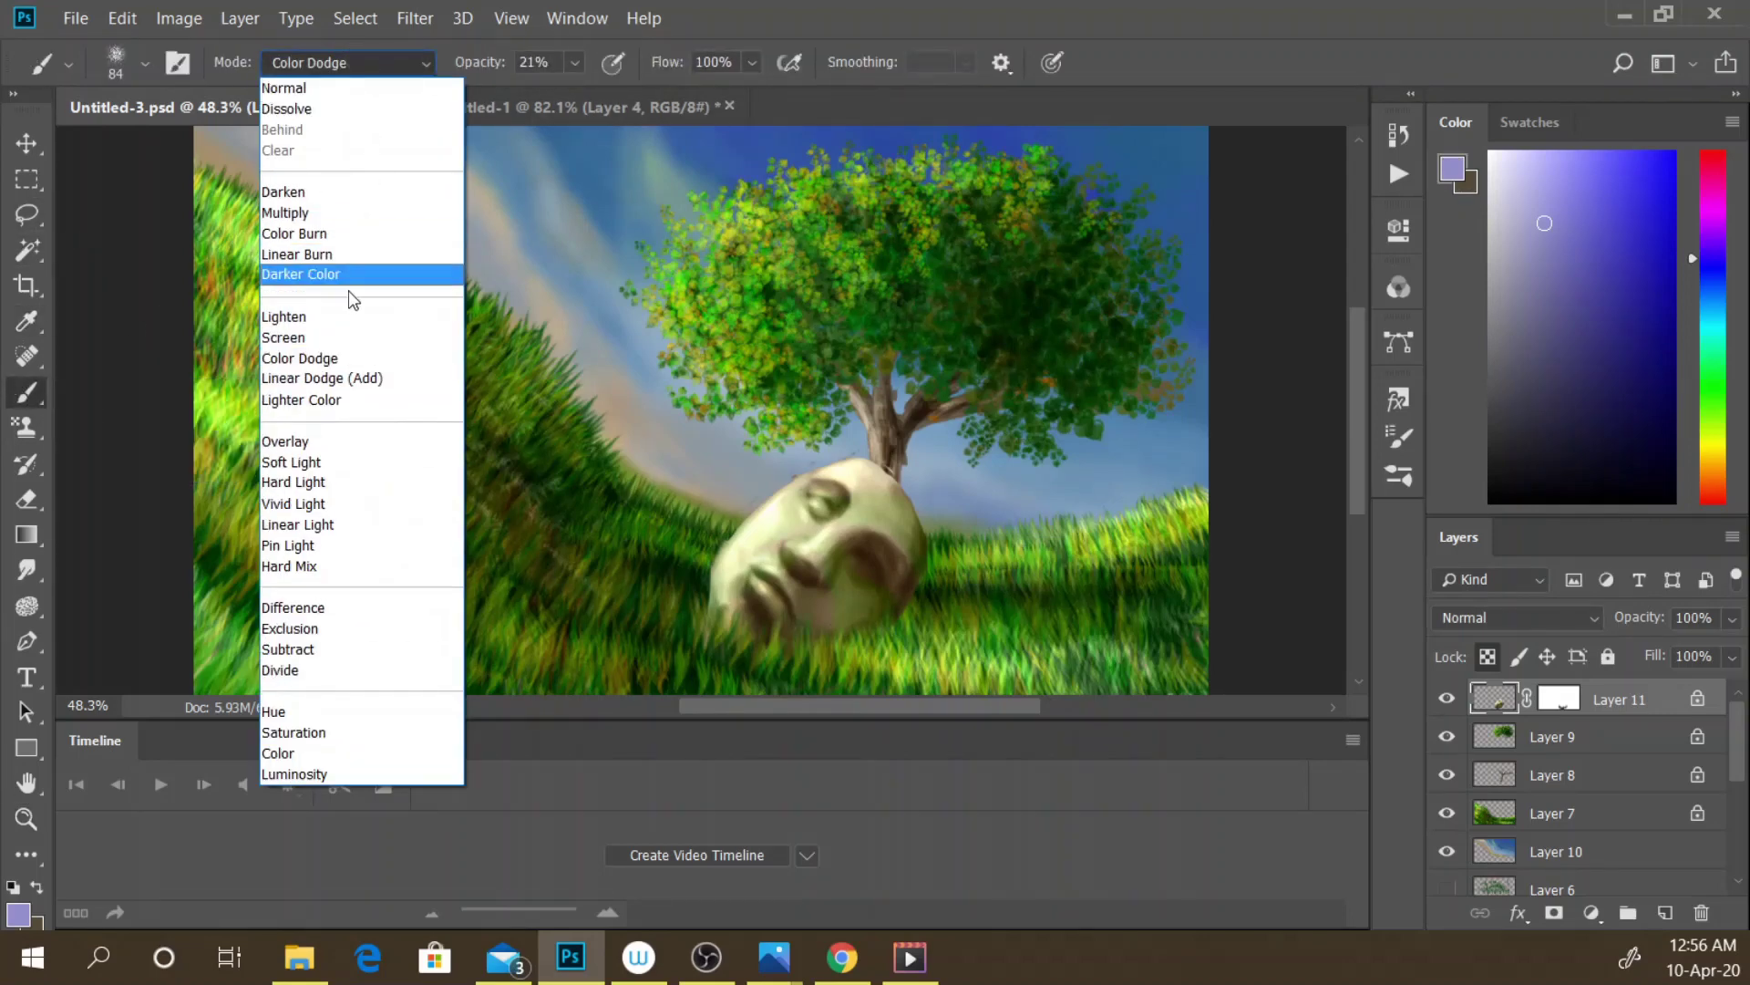
pyautogui.click(346, 204)
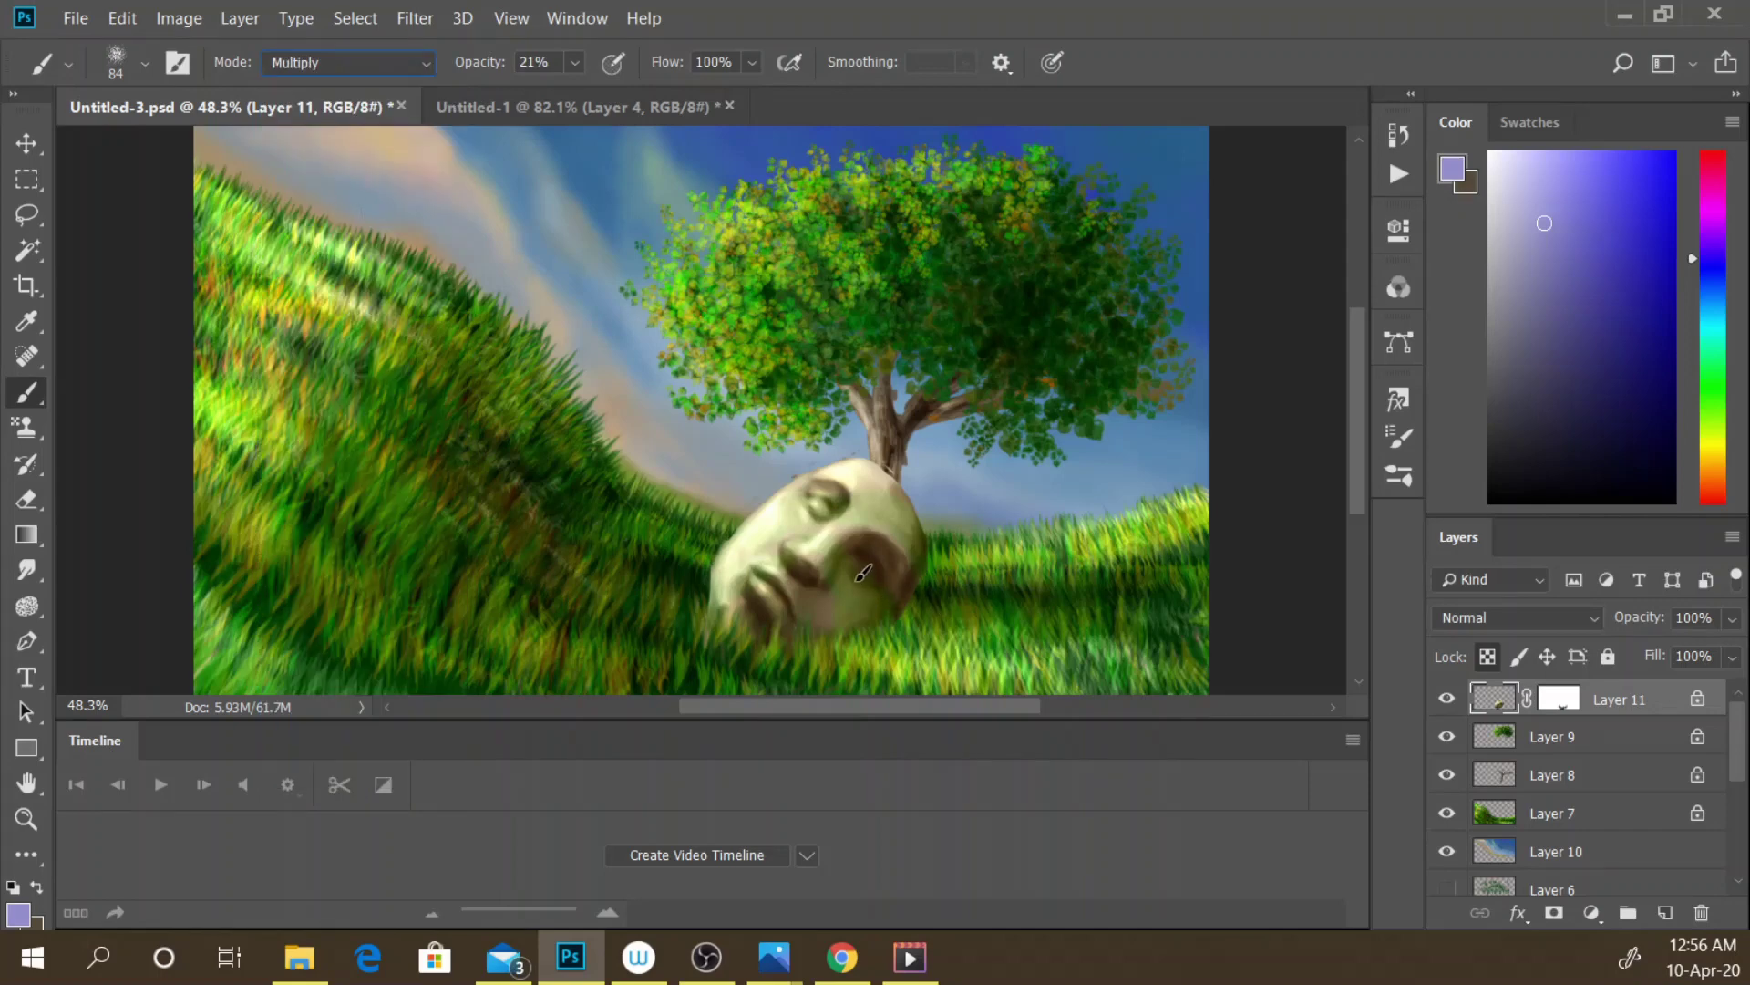
# - Shade the stone face's right cheek with faint violet strokes, then set the brush to Color Dodge
pyautogui.moveTo(857, 560); pyautogui.dragTo(827, 568)
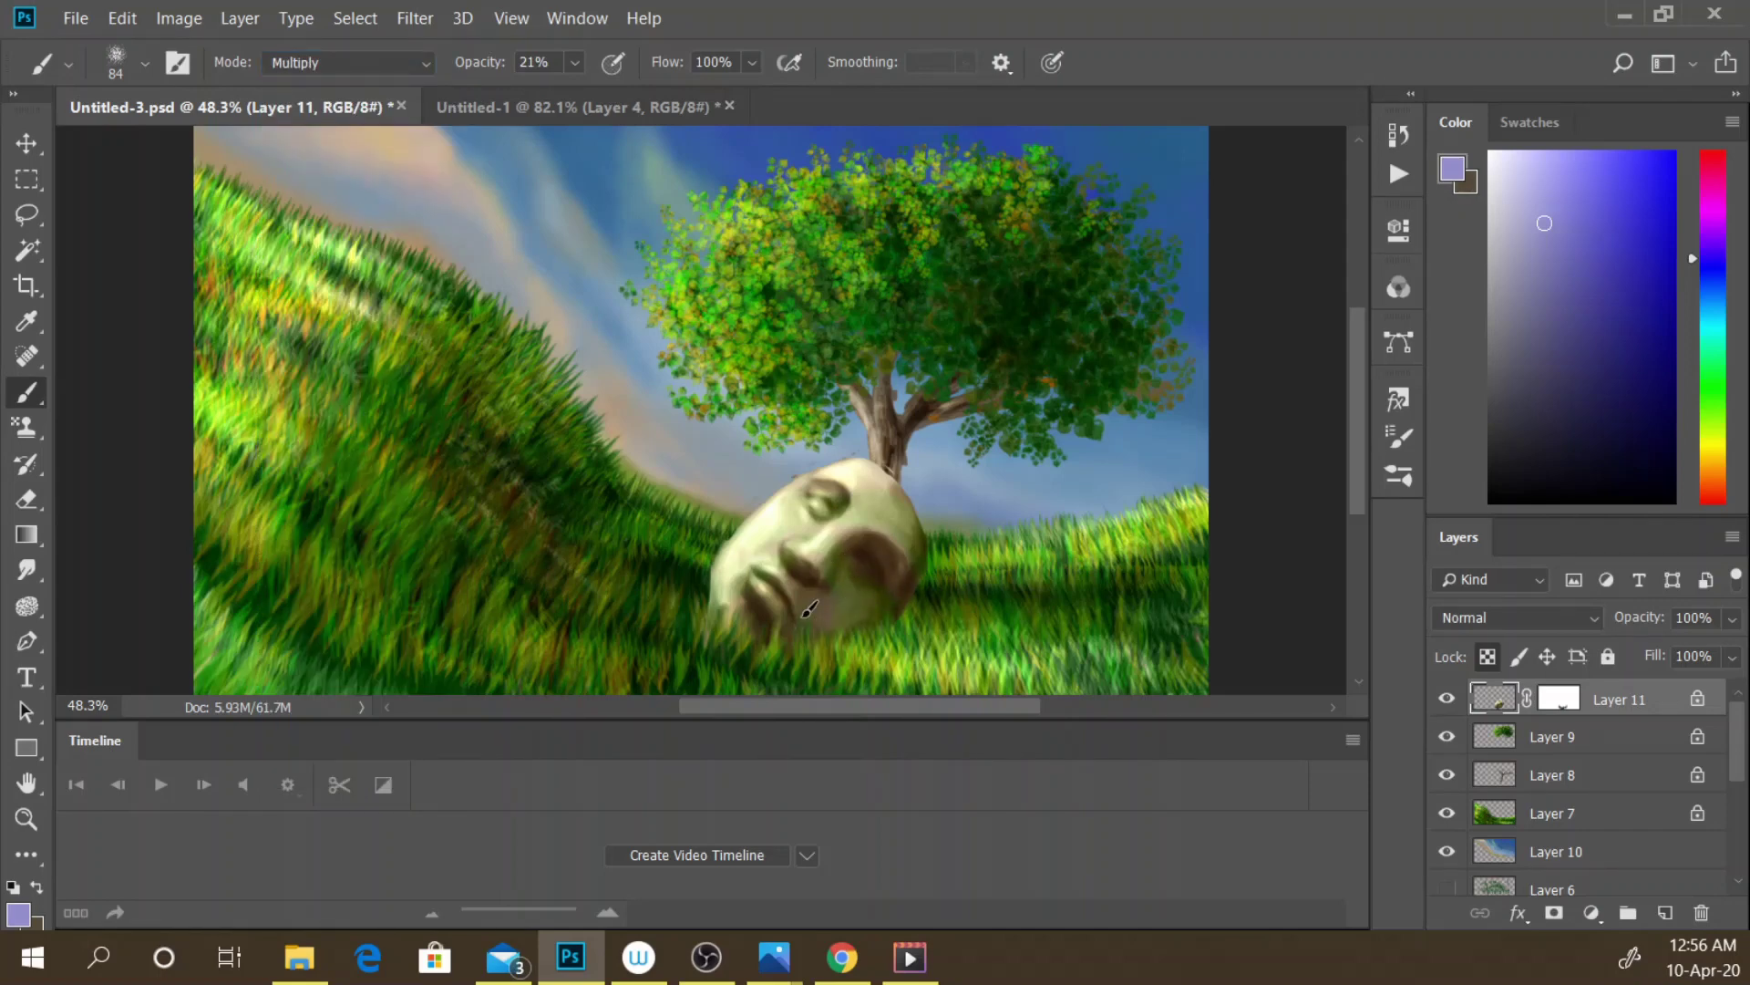
pyautogui.scroll(2, 842, 453)
pyautogui.scroll(3, 843, 453)
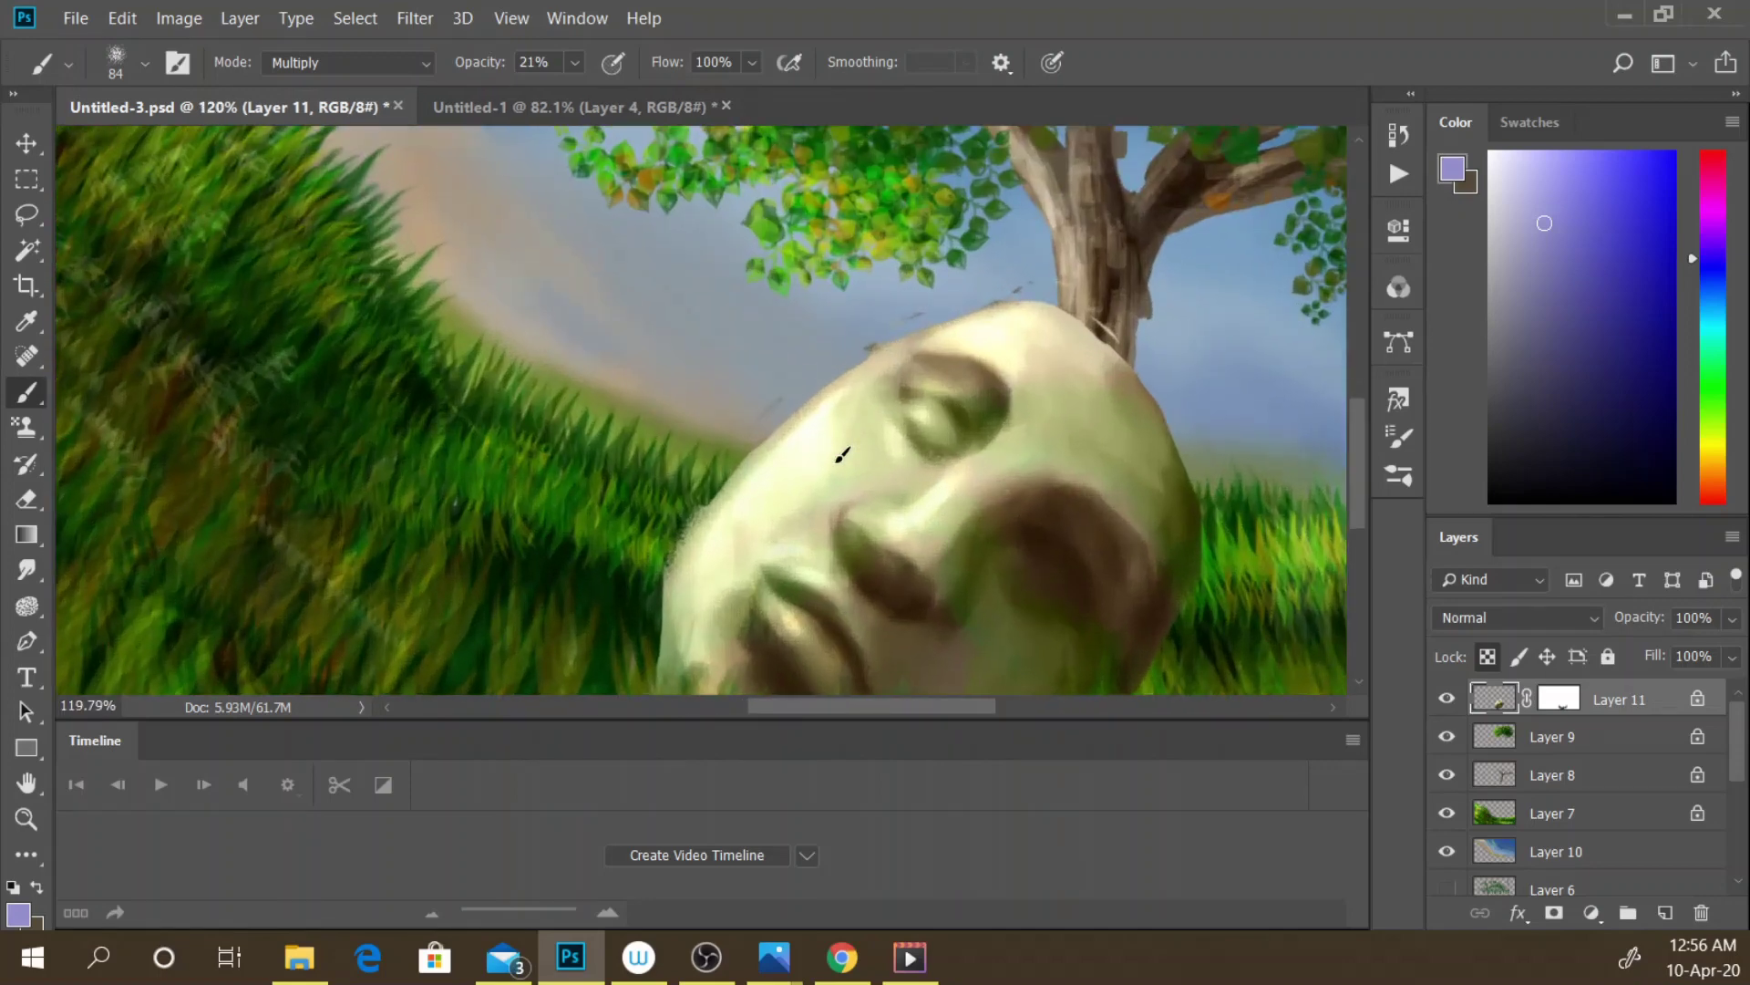
pyautogui.scroll(-3, 1362, 449)
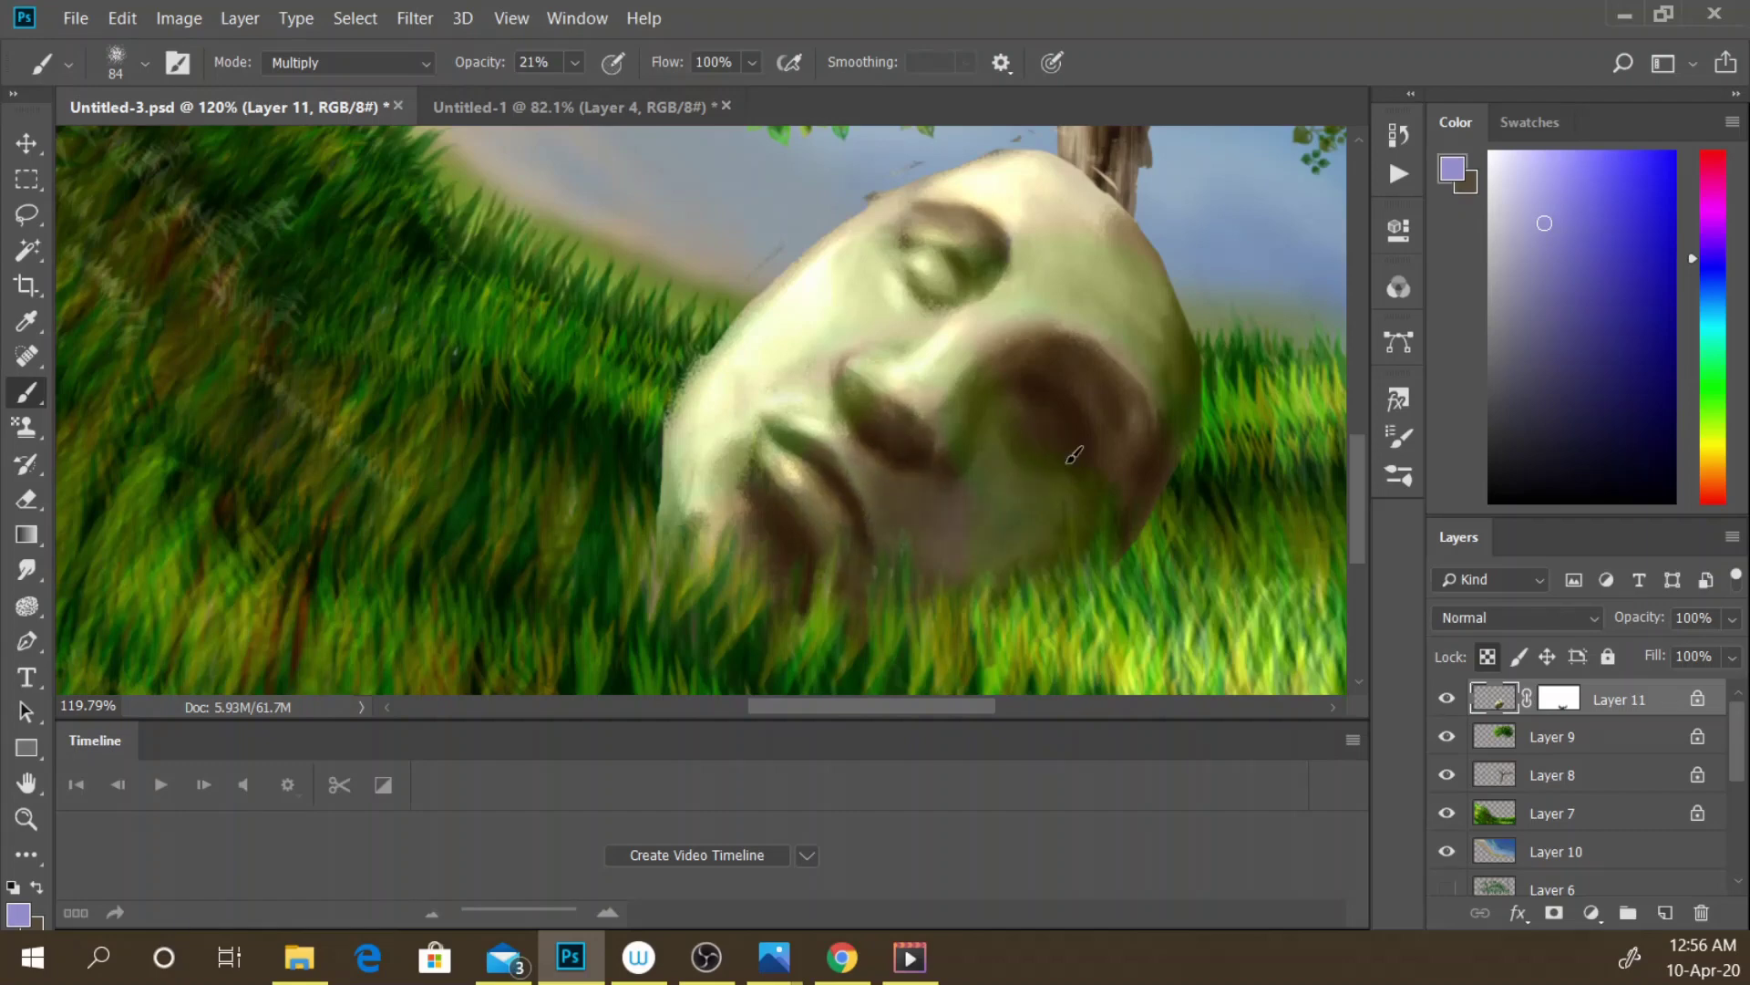
pyautogui.moveTo(1106, 285); pyautogui.dragTo(1094, 339)
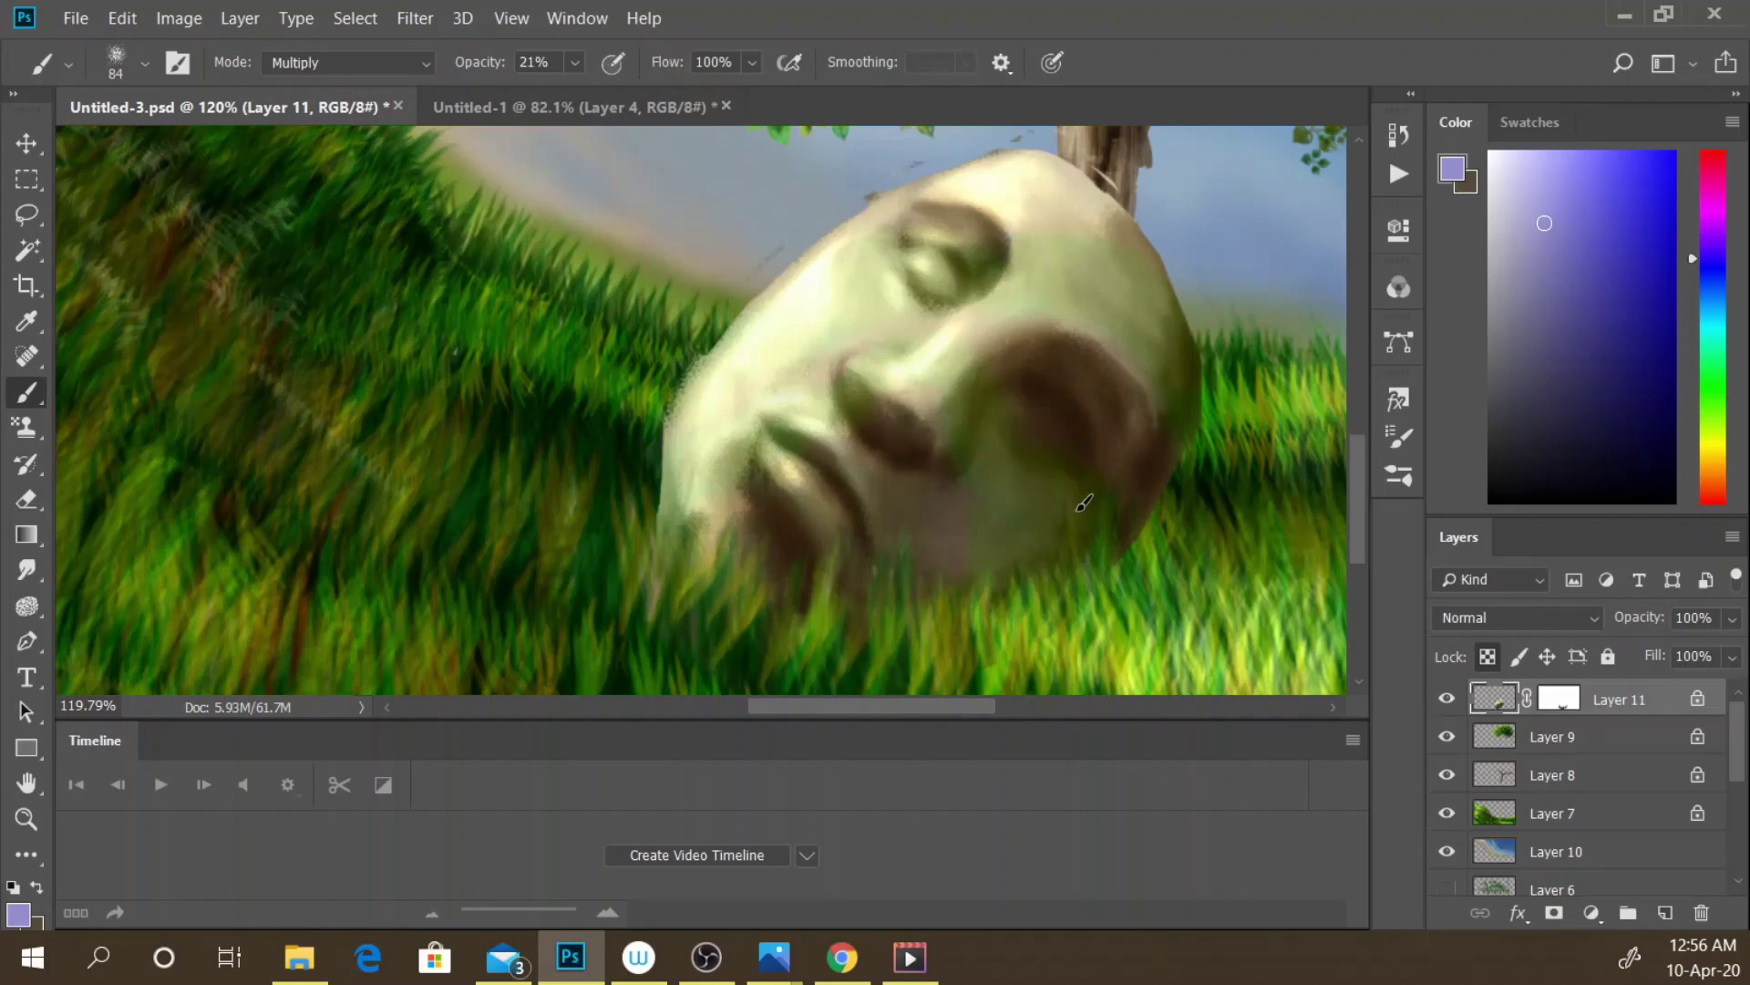
pyautogui.moveTo(1062, 324); pyautogui.dragTo(1118, 364)
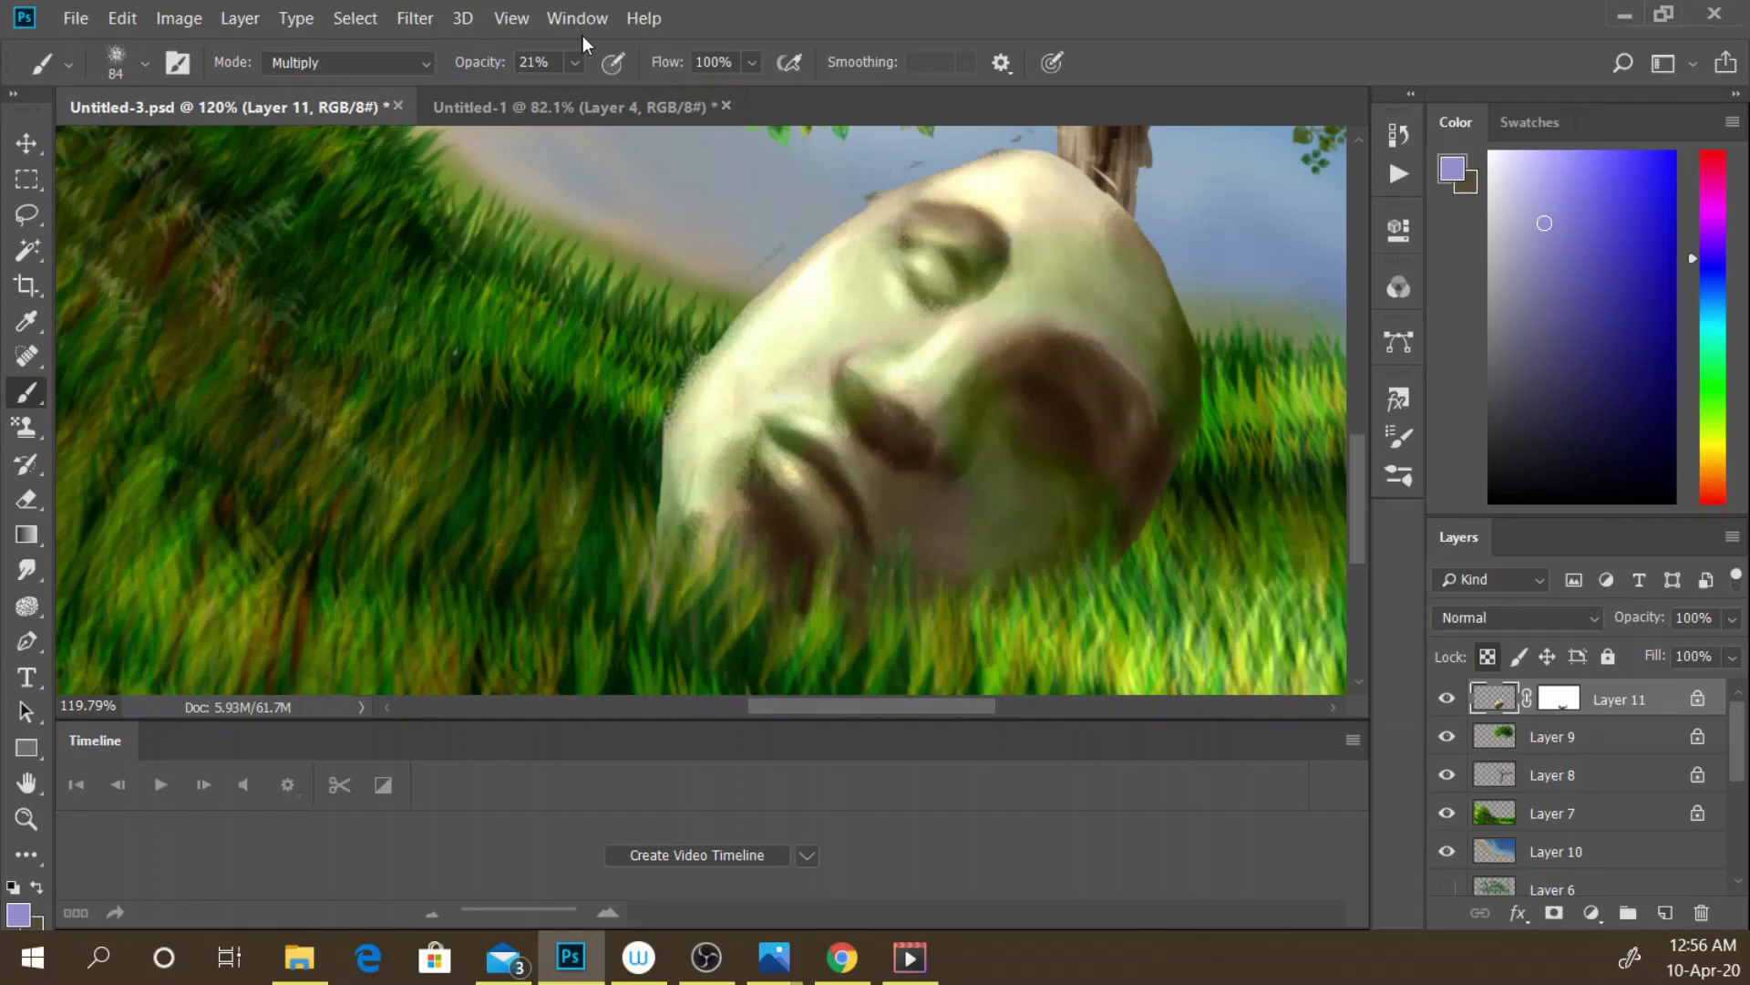
pyautogui.click(320, 62)
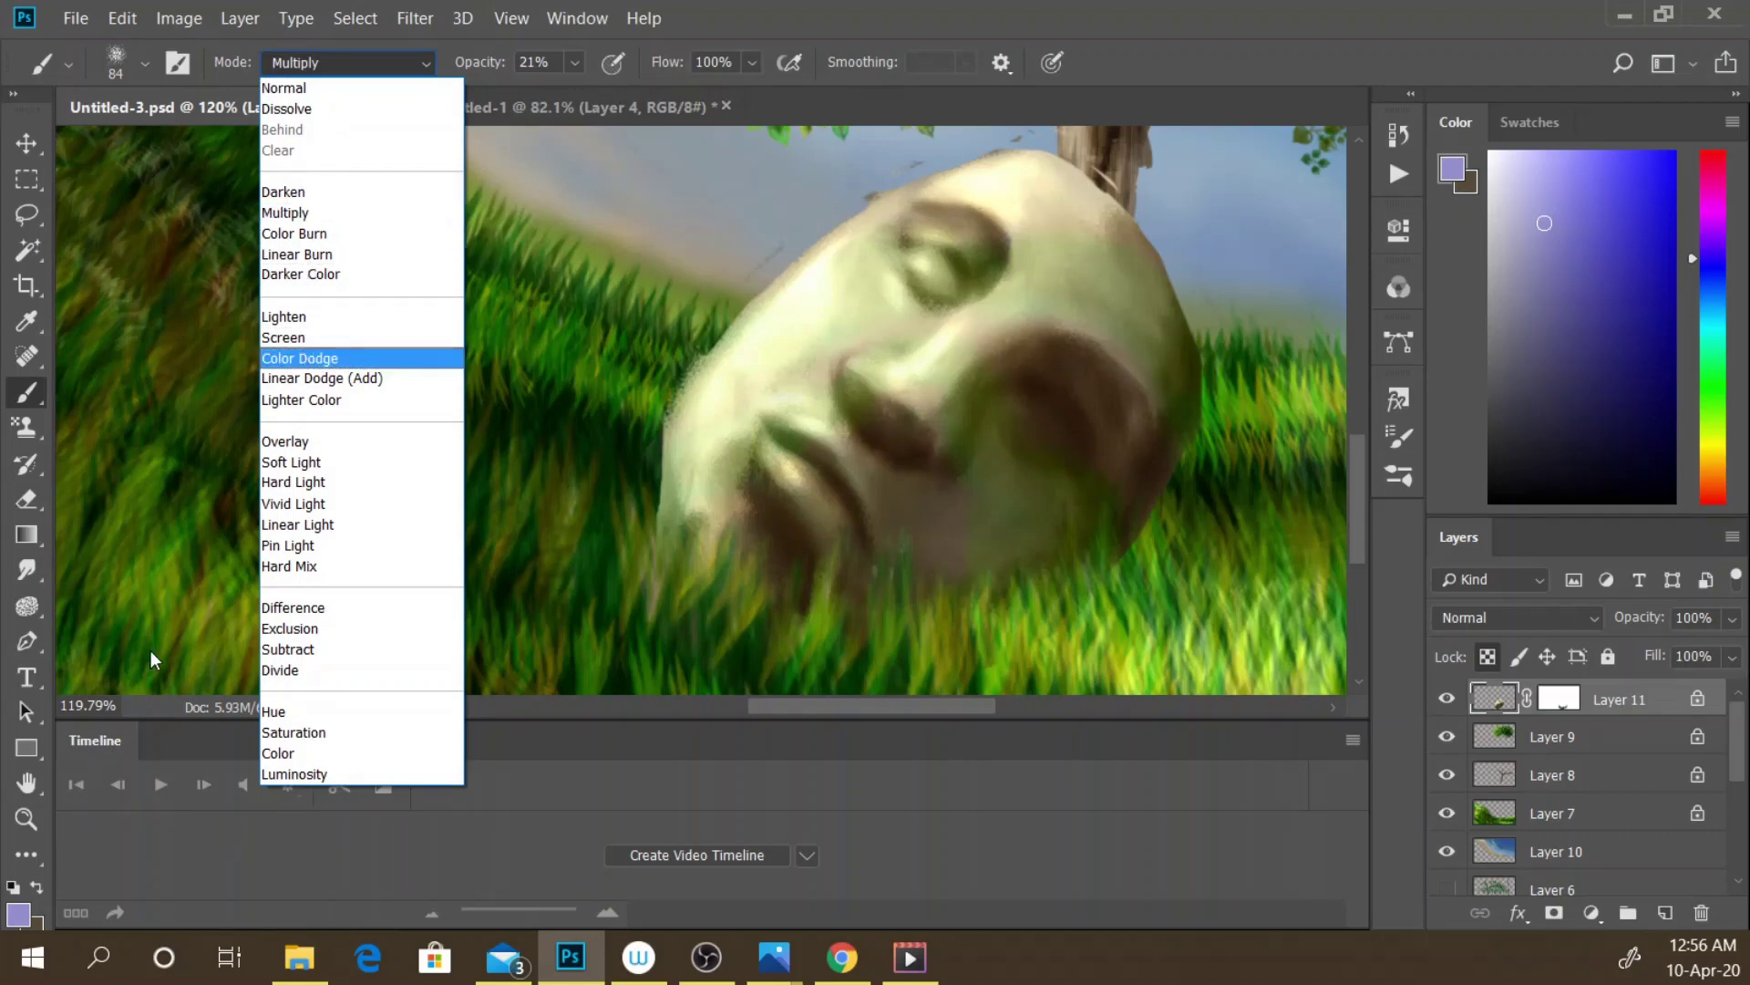
pyautogui.click(303, 358)
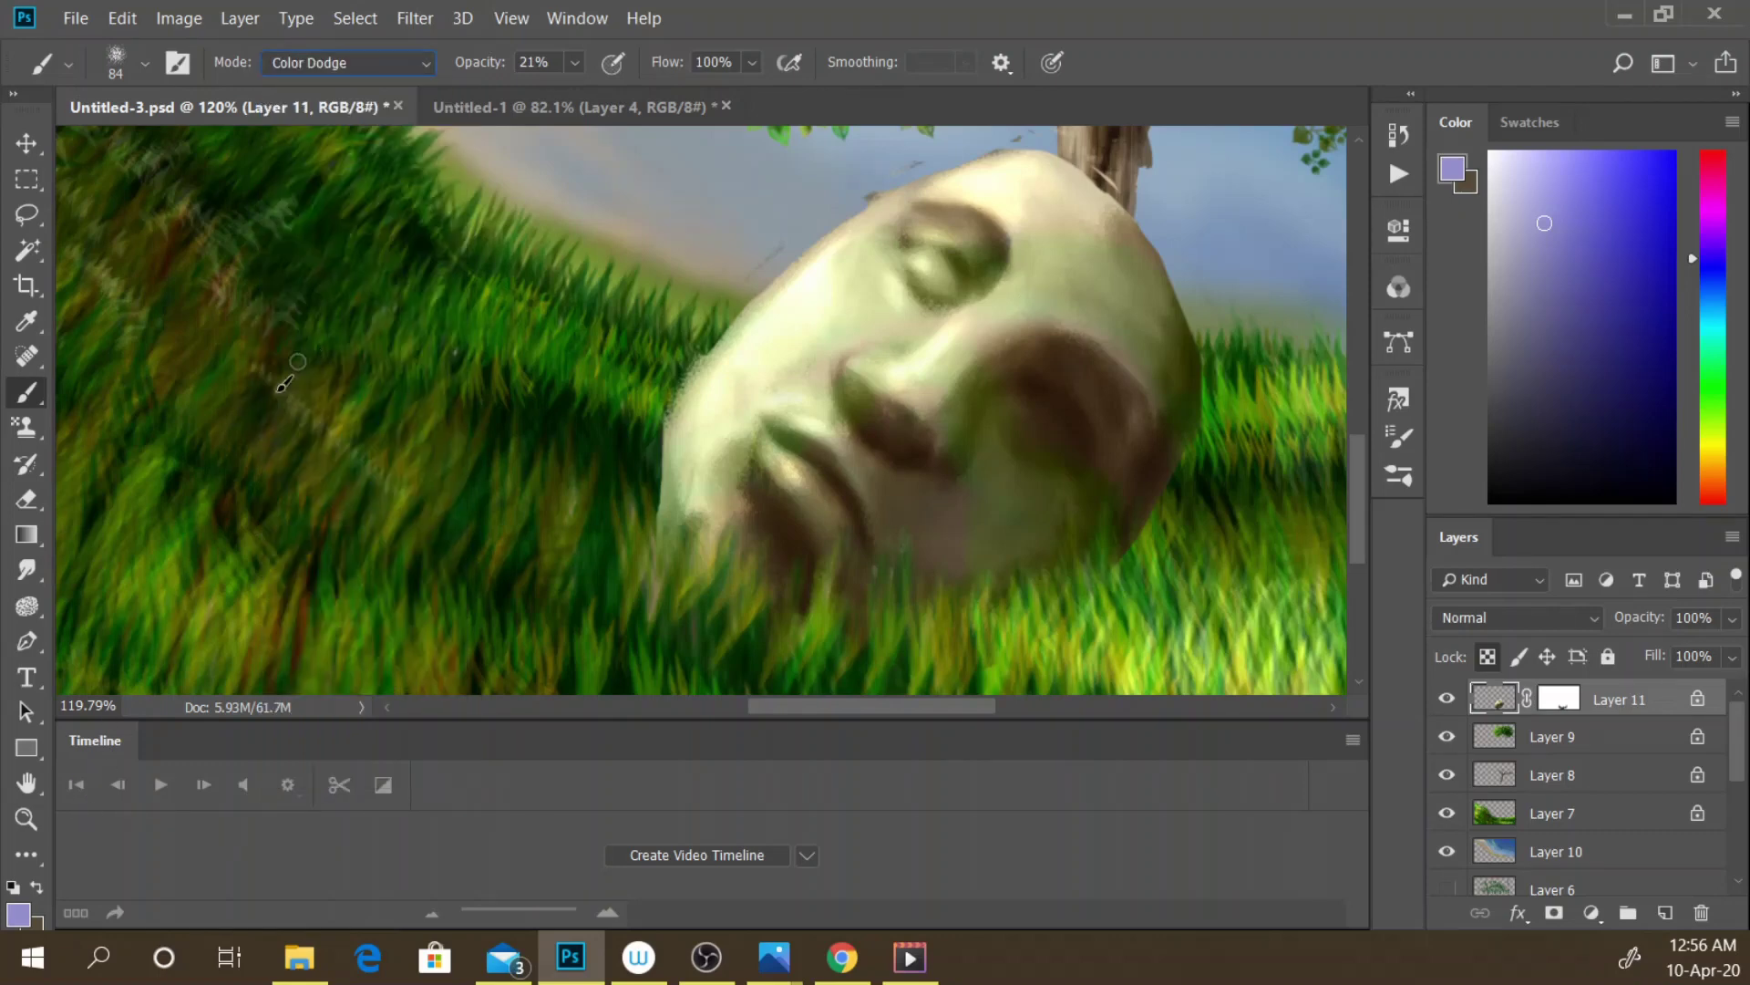
# - Replace the lavender foreground with a darker, muted mid green
pyautogui.click(15, 919)
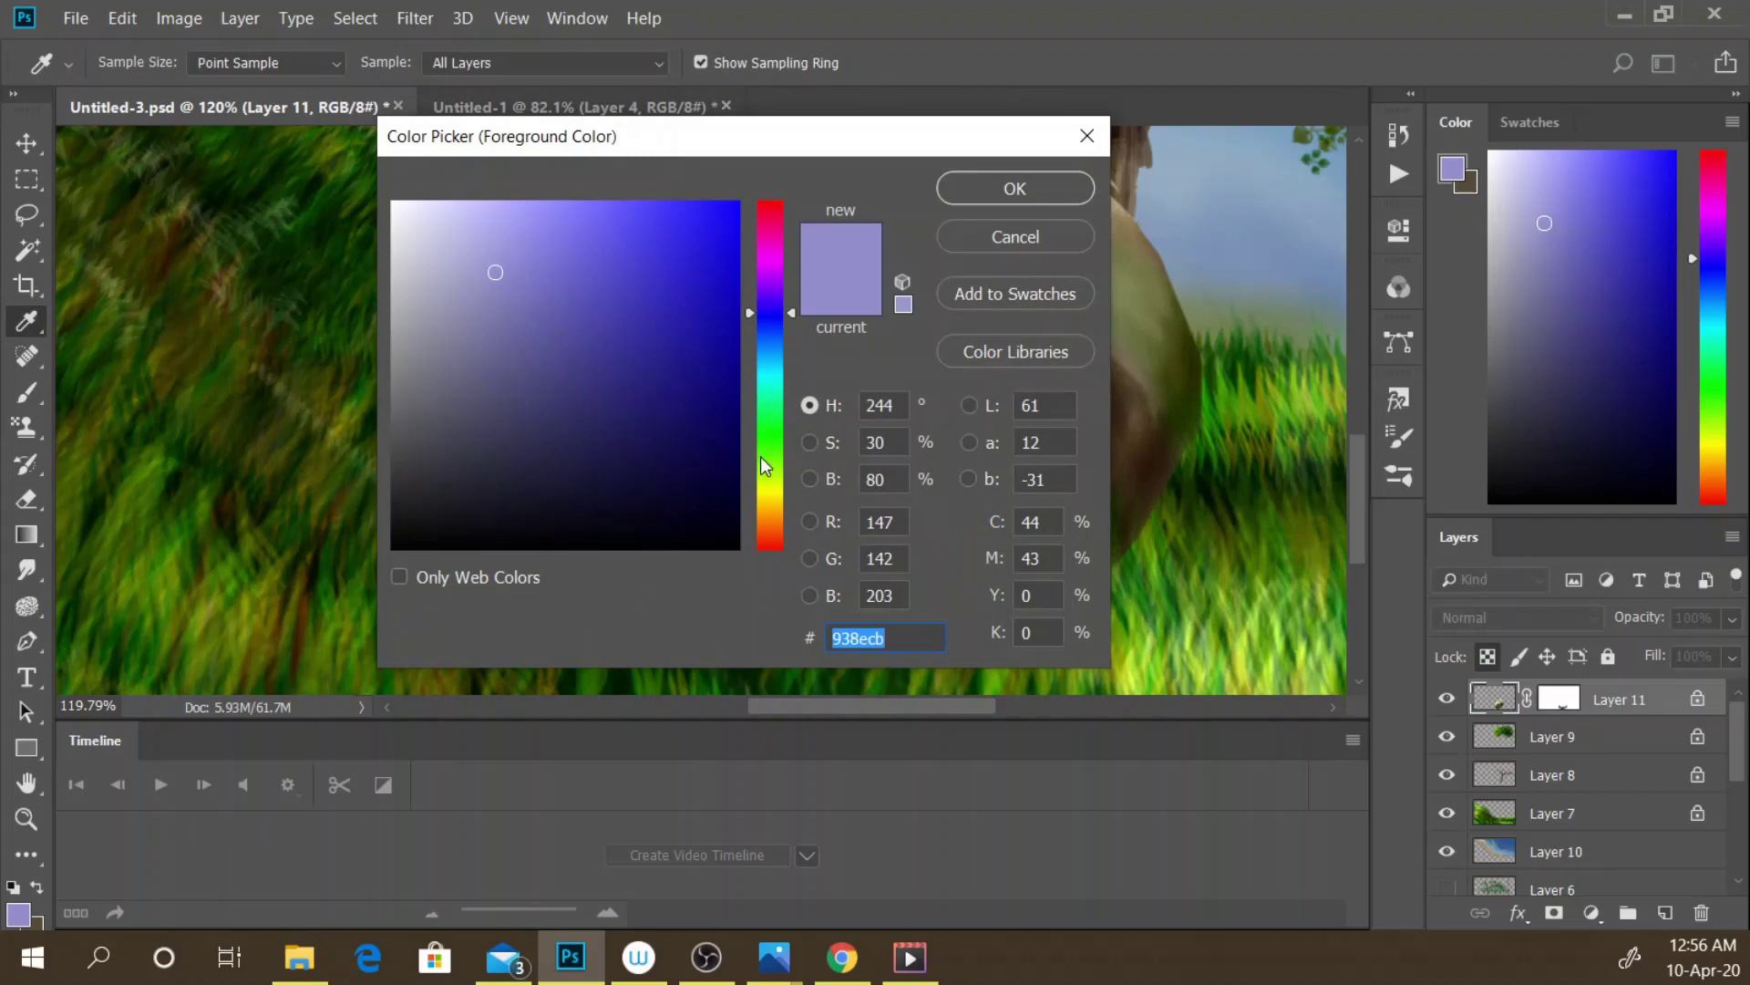
pyautogui.moveTo(760, 458); pyautogui.dragTo(760, 441)
pyautogui.click(518, 225)
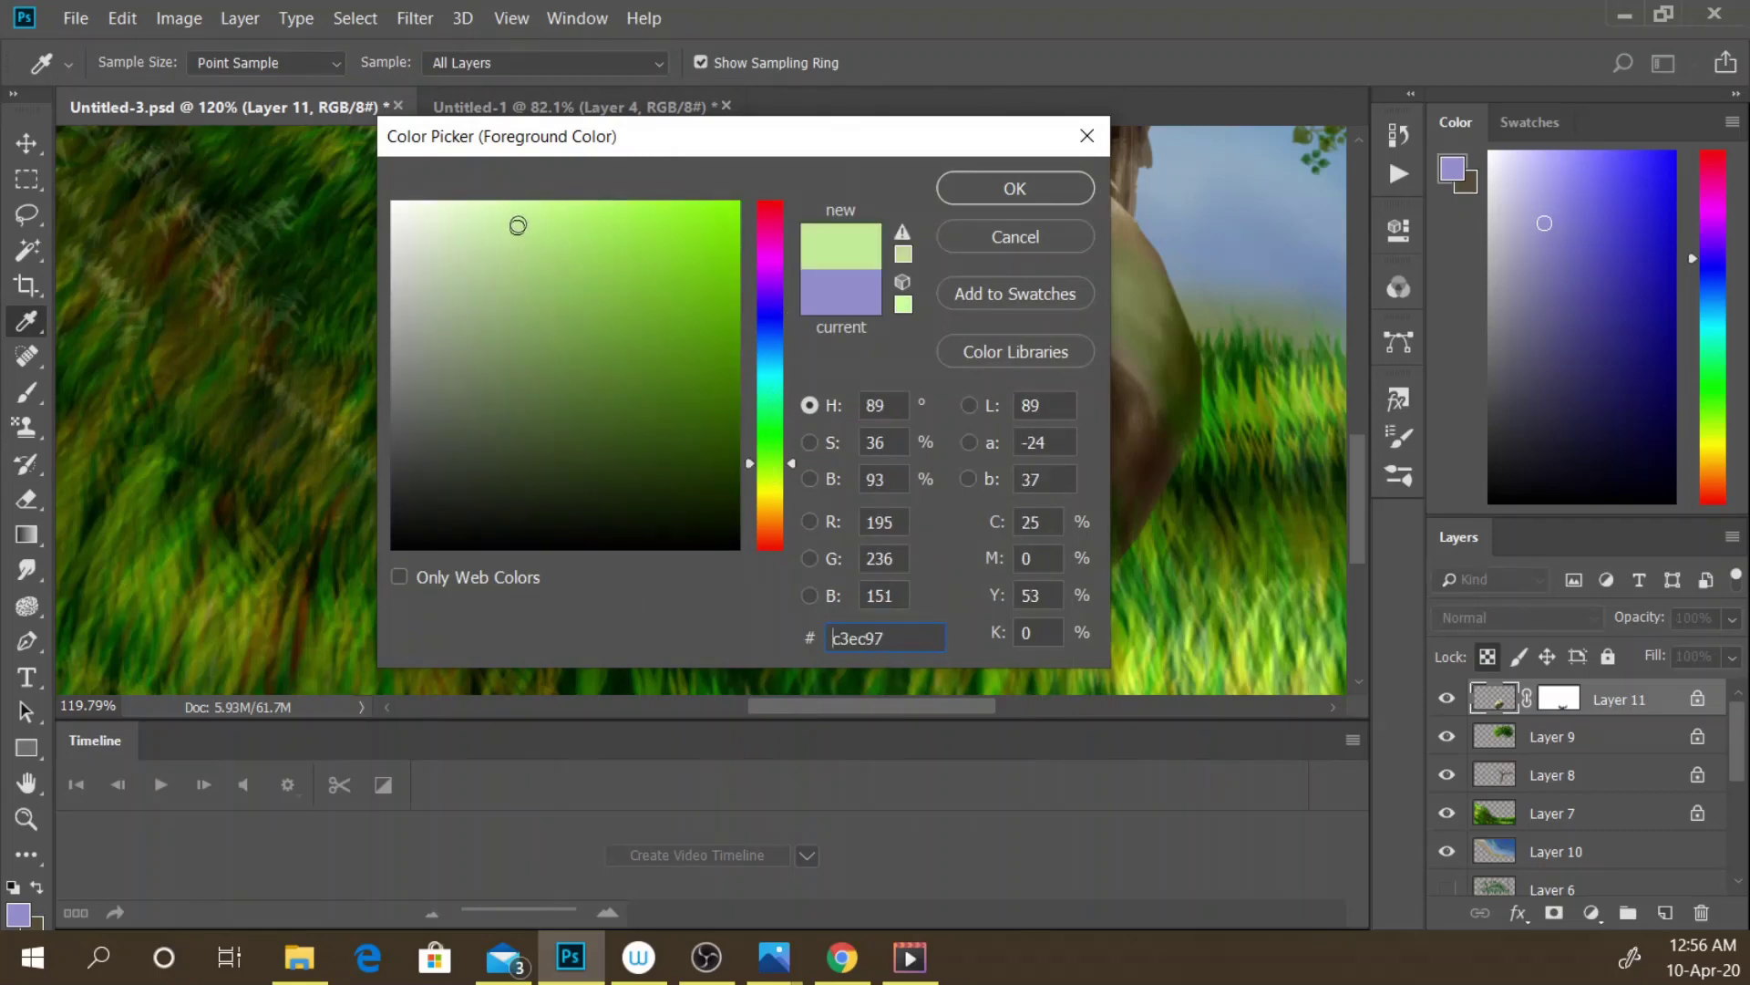
pyautogui.moveTo(494, 258)
pyautogui.mouseDown()
pyautogui.moveTo(481, 346)
pyautogui.moveTo(493, 330)
pyautogui.moveTo(526, 367)
pyautogui.mouseUp()
pyautogui.click(490, 359)
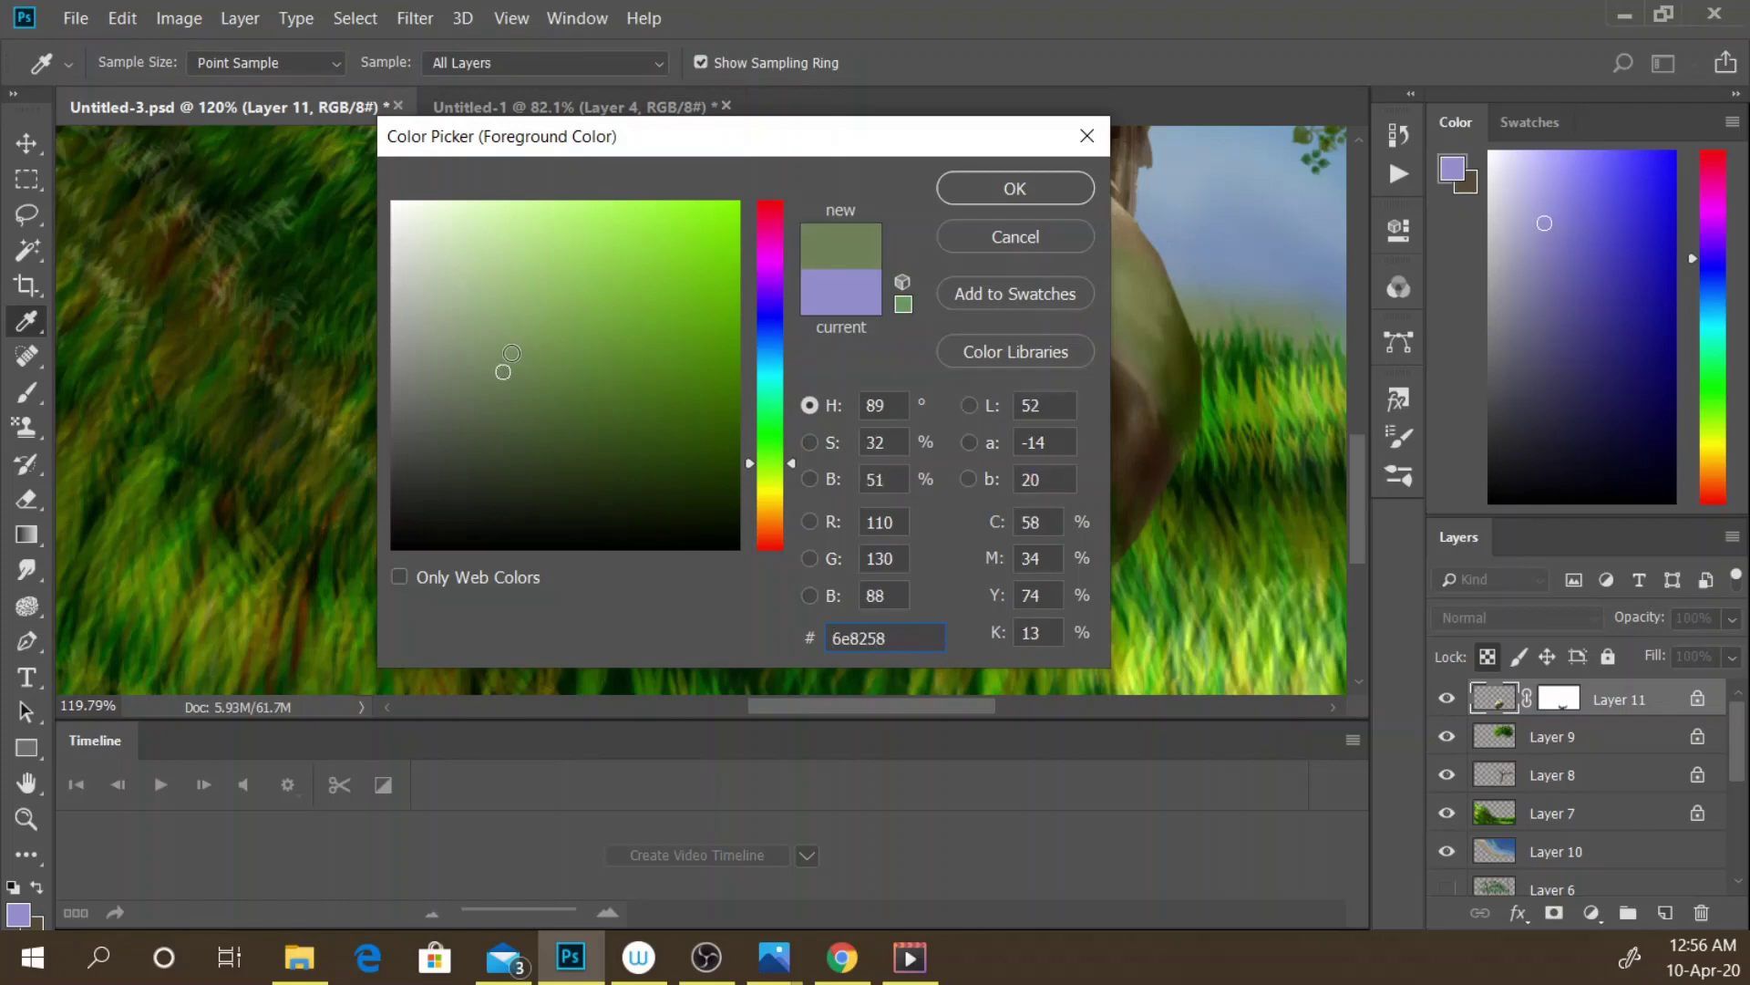
pyautogui.click(1015, 188)
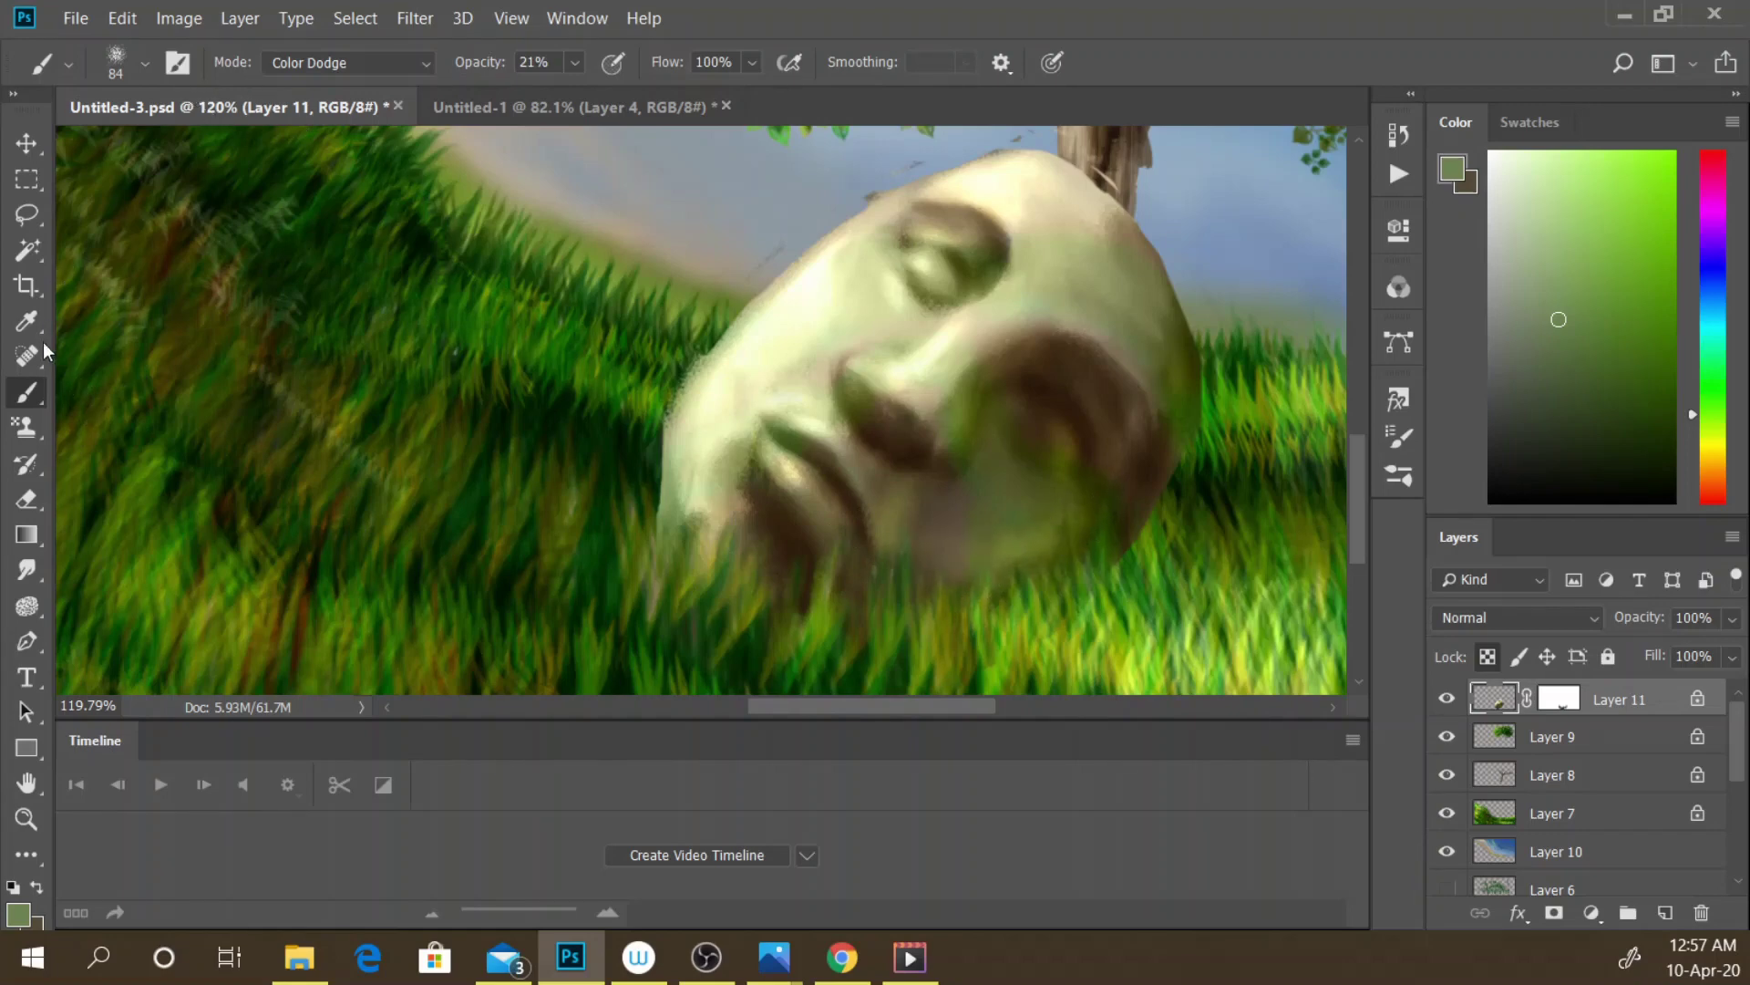
# - Smudge the chin edge into the grass with the Mixer Brush, then turn off Sample All Layers
pyautogui.rightClick(26, 393)
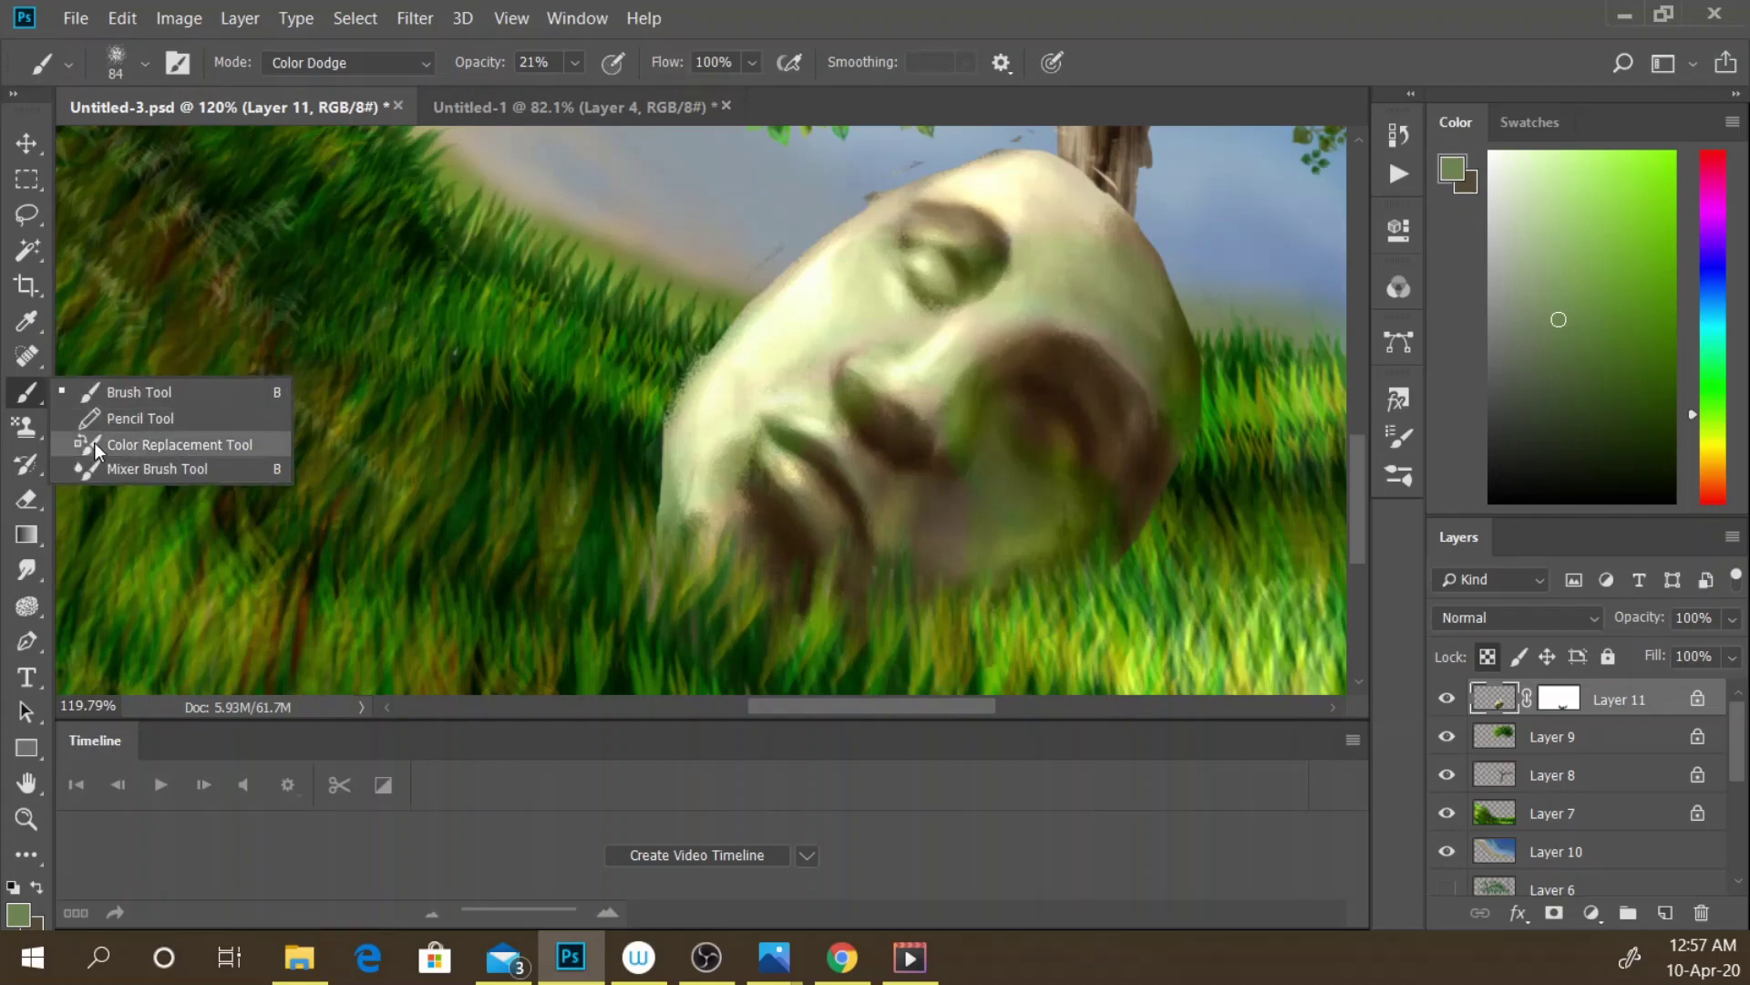
pyautogui.click(96, 468)
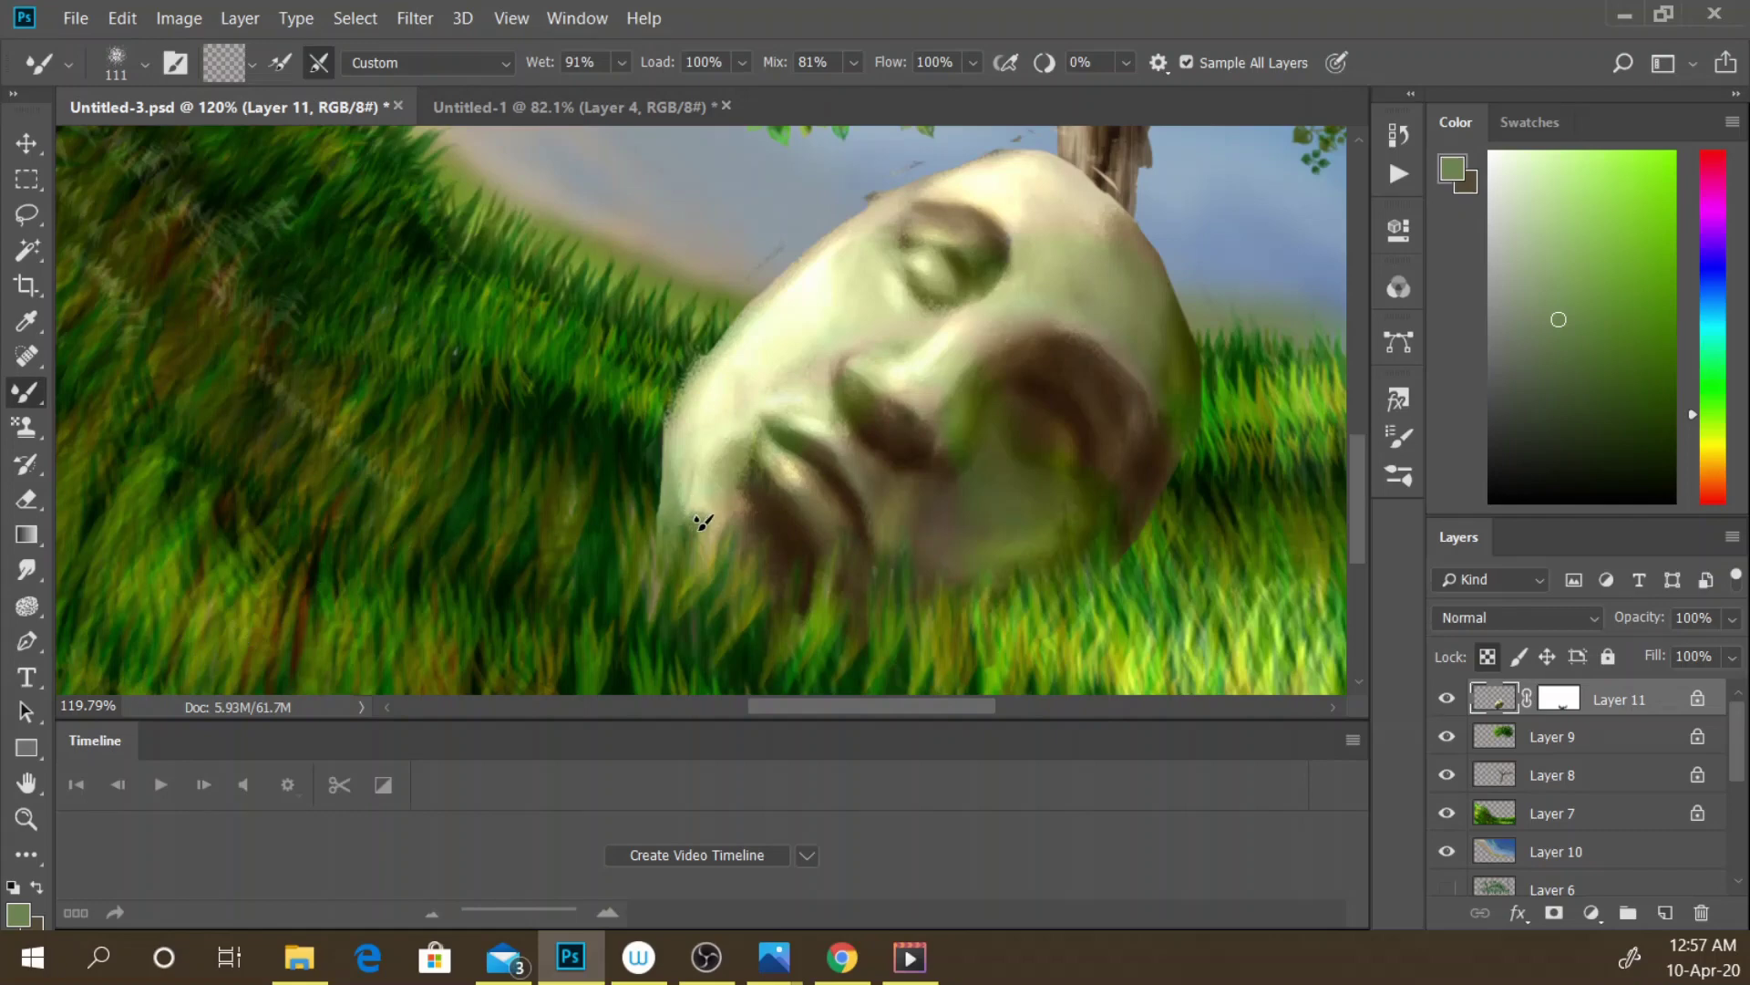
pyautogui.moveTo(702, 522)
pyautogui.mouseDown()
pyautogui.moveTo(684, 462)
pyautogui.moveTo(704, 547)
pyautogui.moveTo(671, 429)
pyautogui.moveTo(672, 450)
pyautogui.moveTo(703, 364)
pyautogui.moveTo(676, 402)
pyautogui.moveTo(698, 452)
pyautogui.mouseUp()
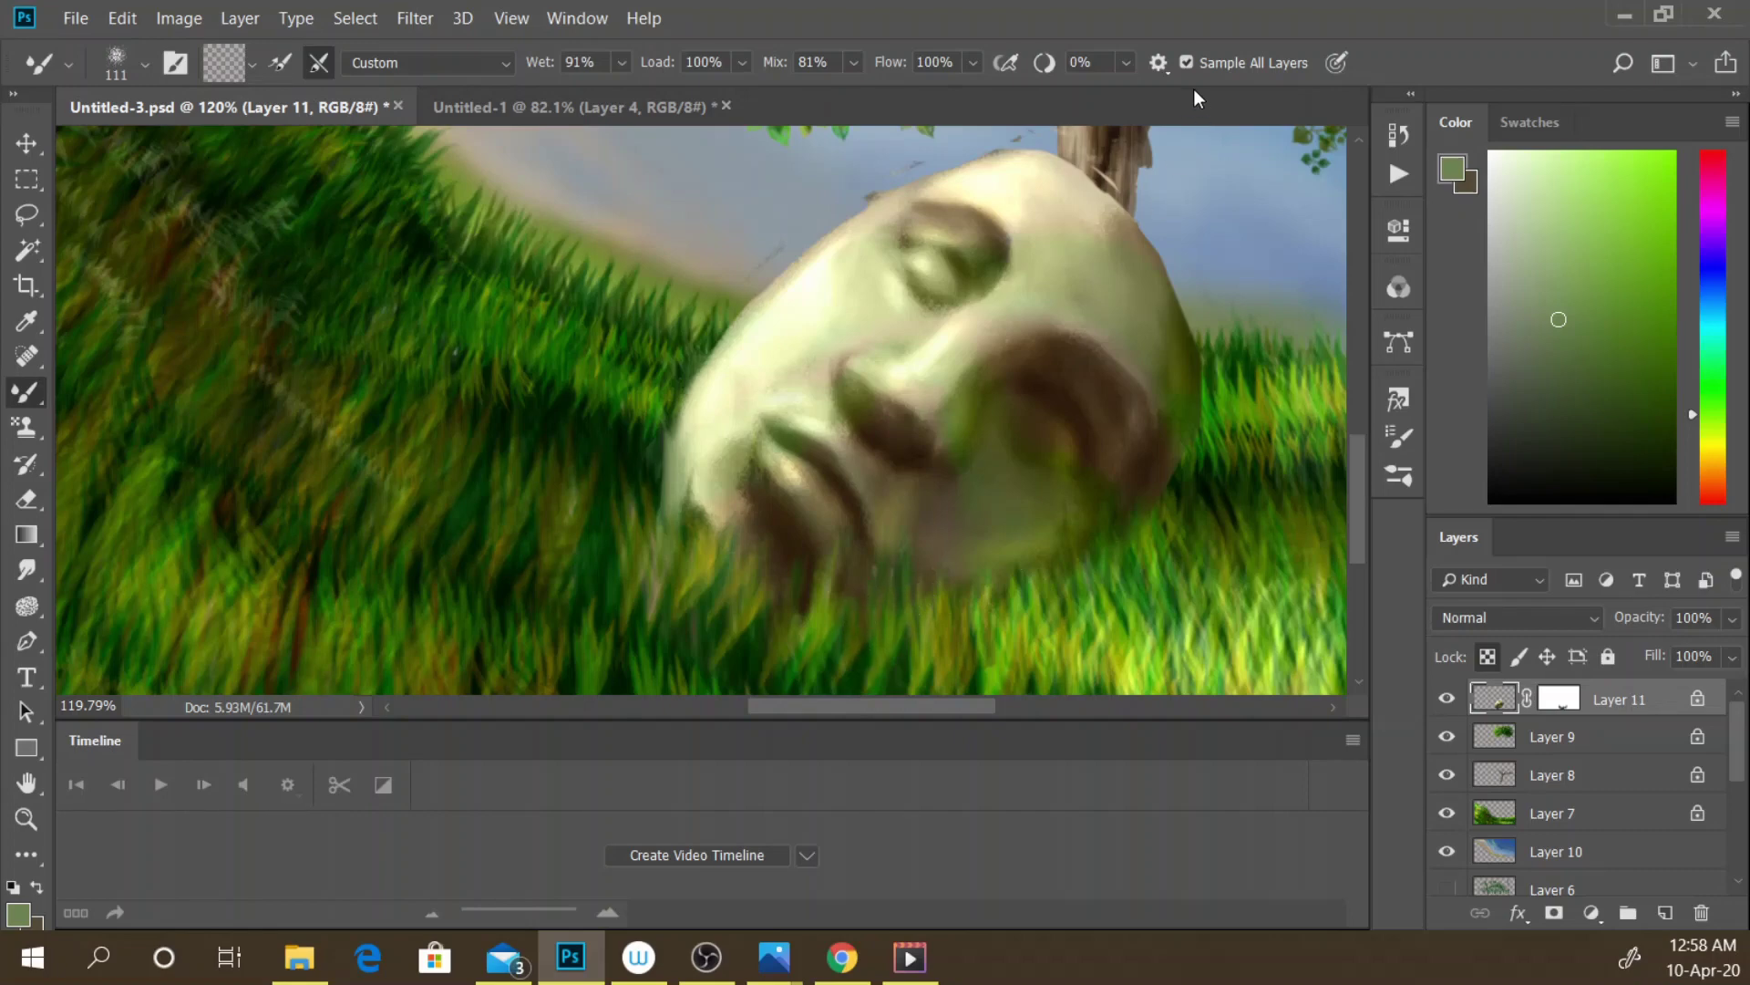
pyautogui.click(1186, 62)
pyautogui.click(25, 818)
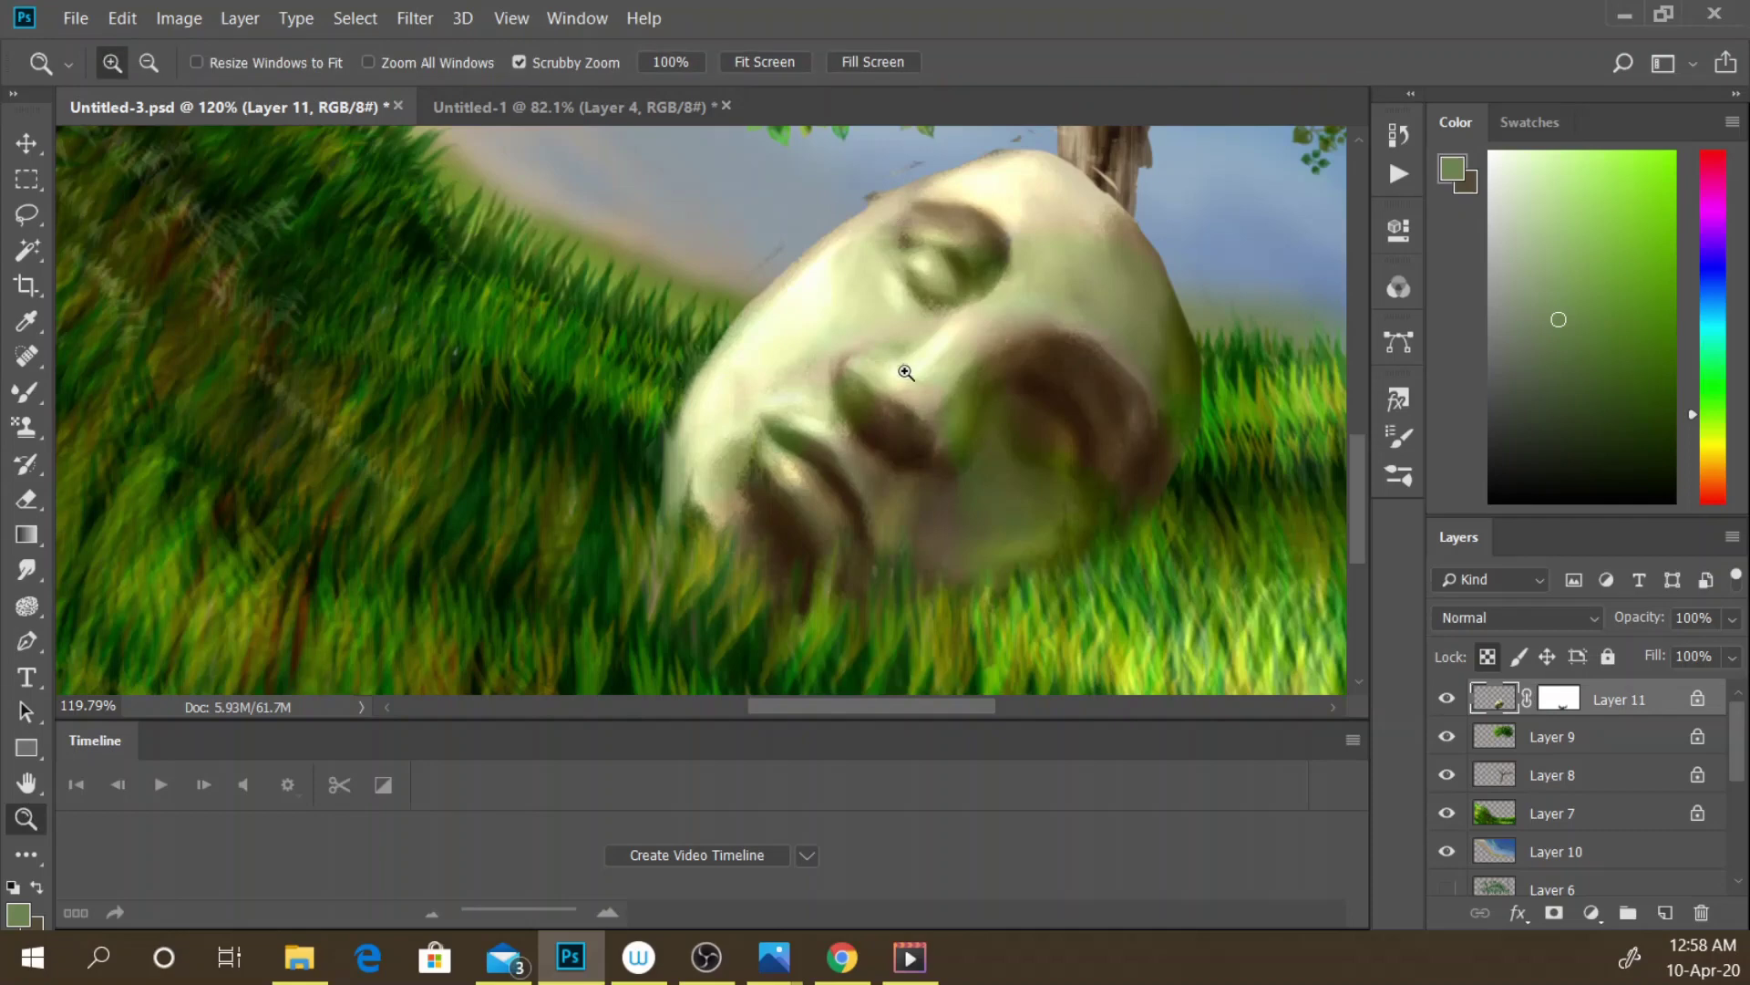
# - Make Layer 7 the working layer and set the foreground to blue-violet 784ebe
pyautogui.moveTo(907, 372)
pyautogui.mouseDown()
pyautogui.moveTo(793, 325)
pyautogui.moveTo(881, 407)
pyautogui.mouseUp()
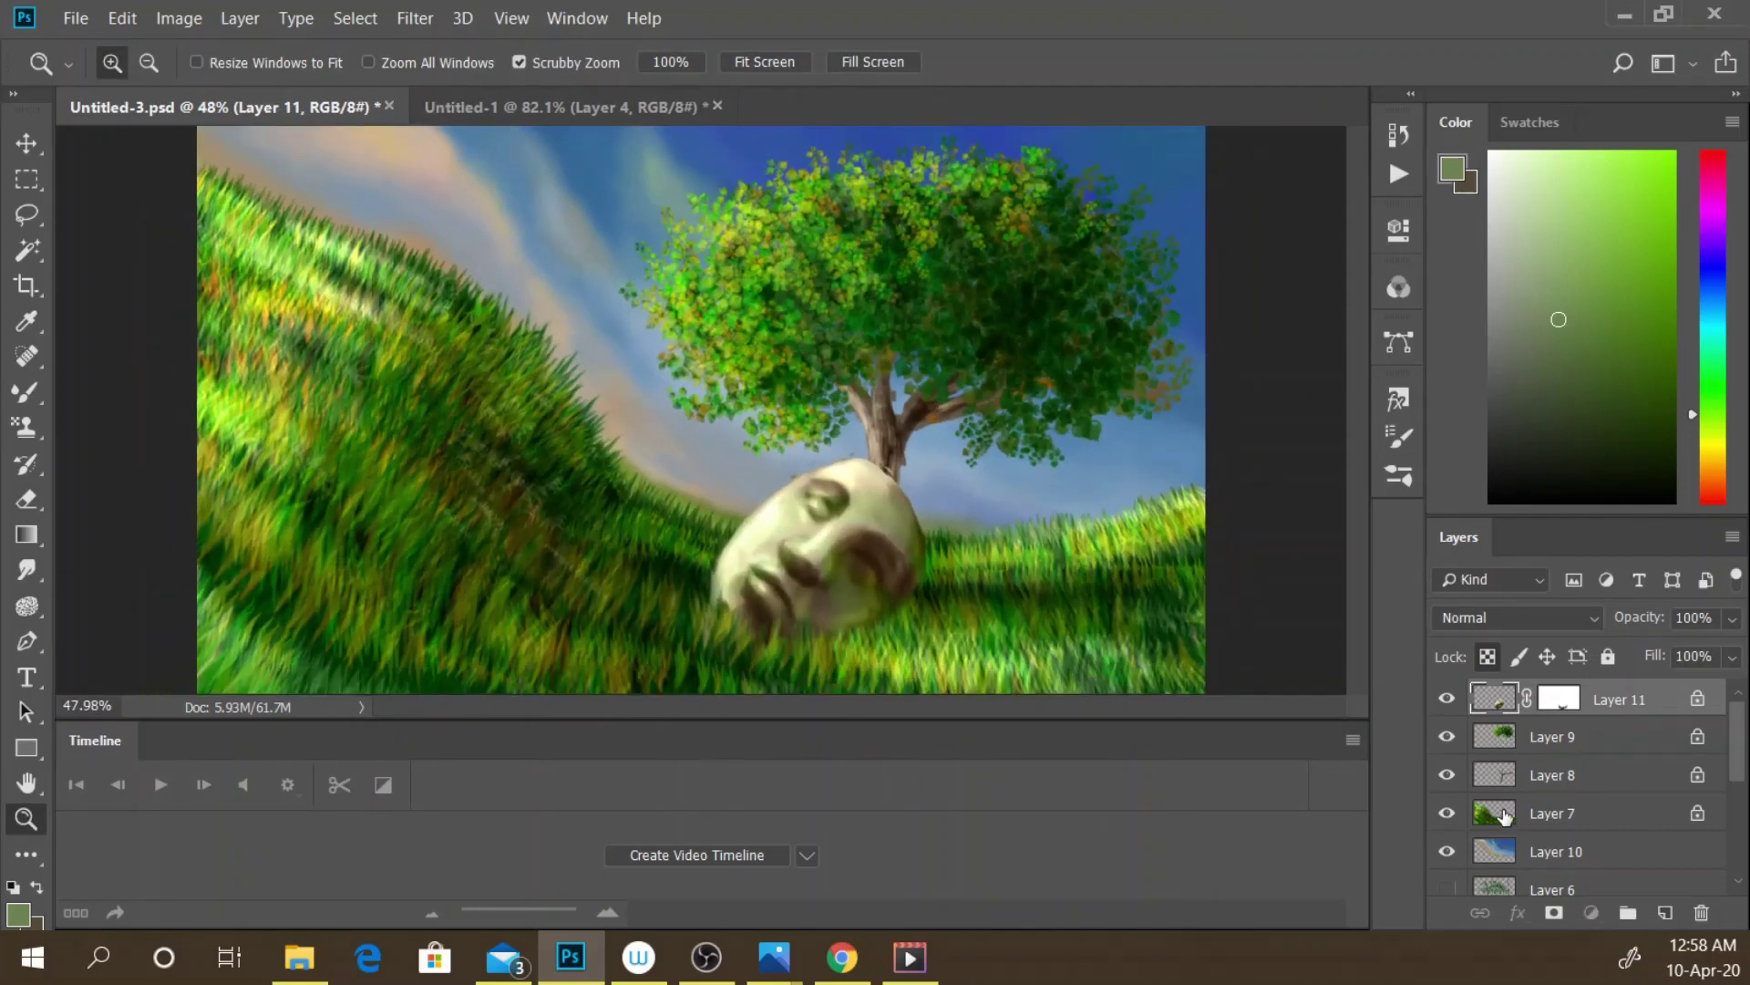
pyautogui.click(1506, 813)
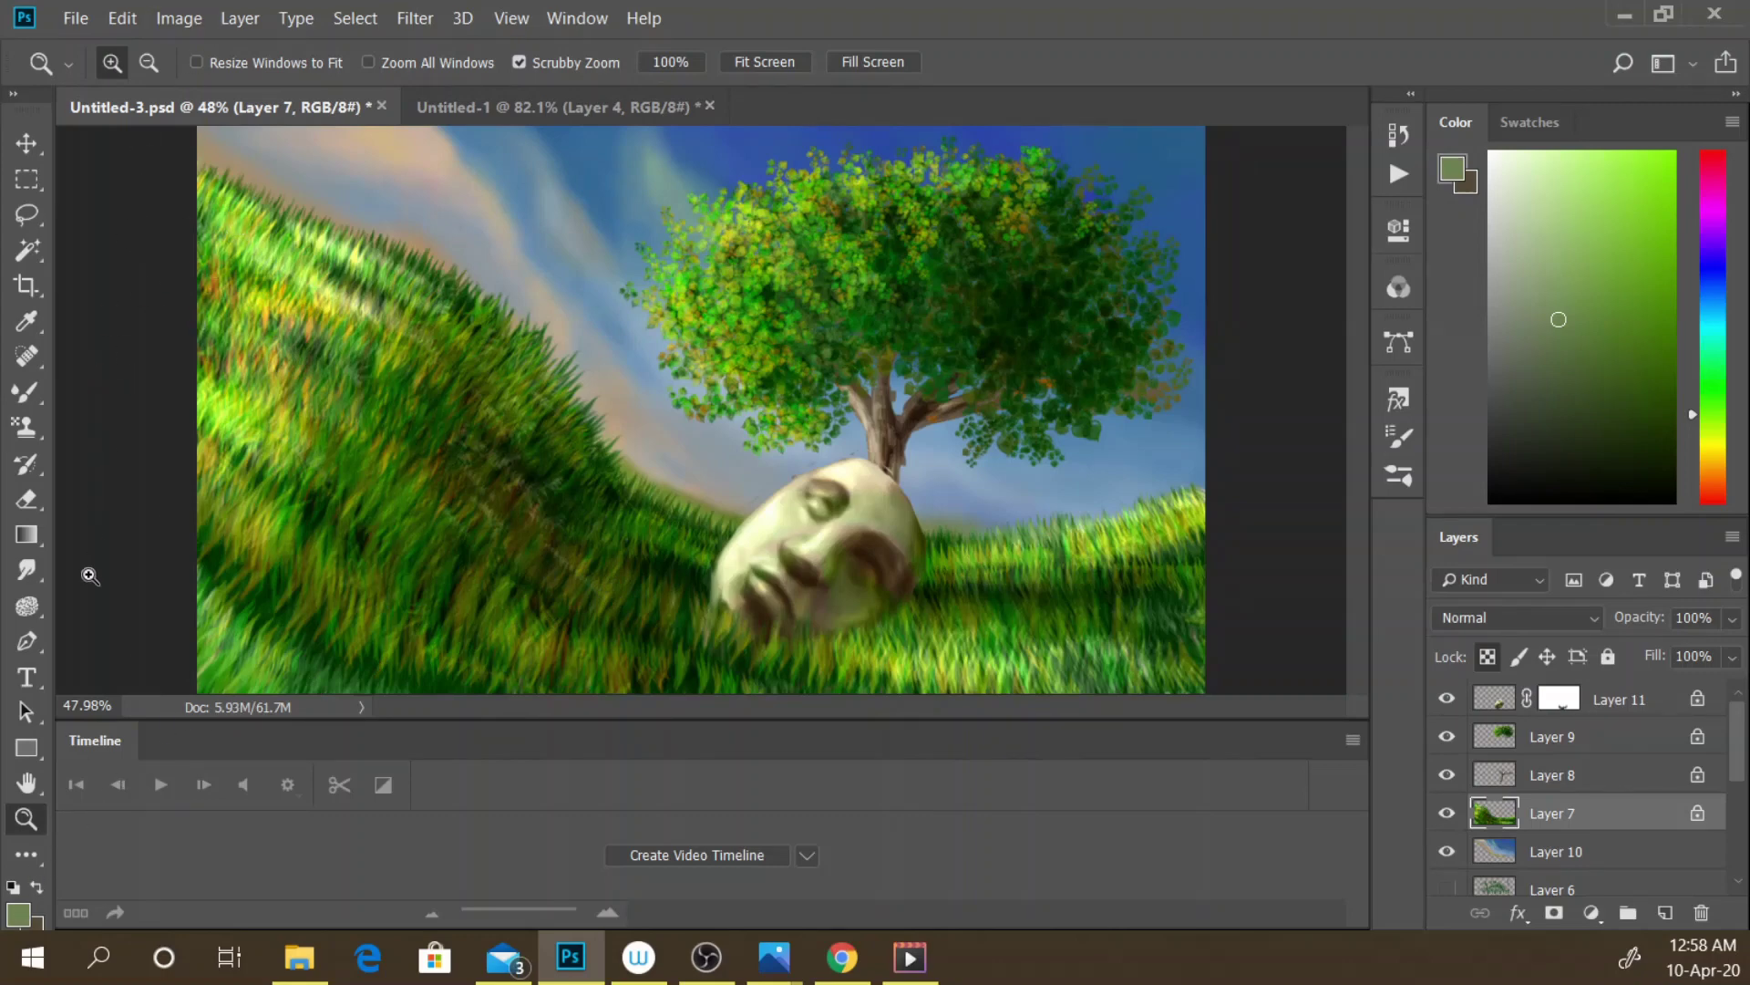
pyautogui.click(17, 912)
pyautogui.click(542, 468)
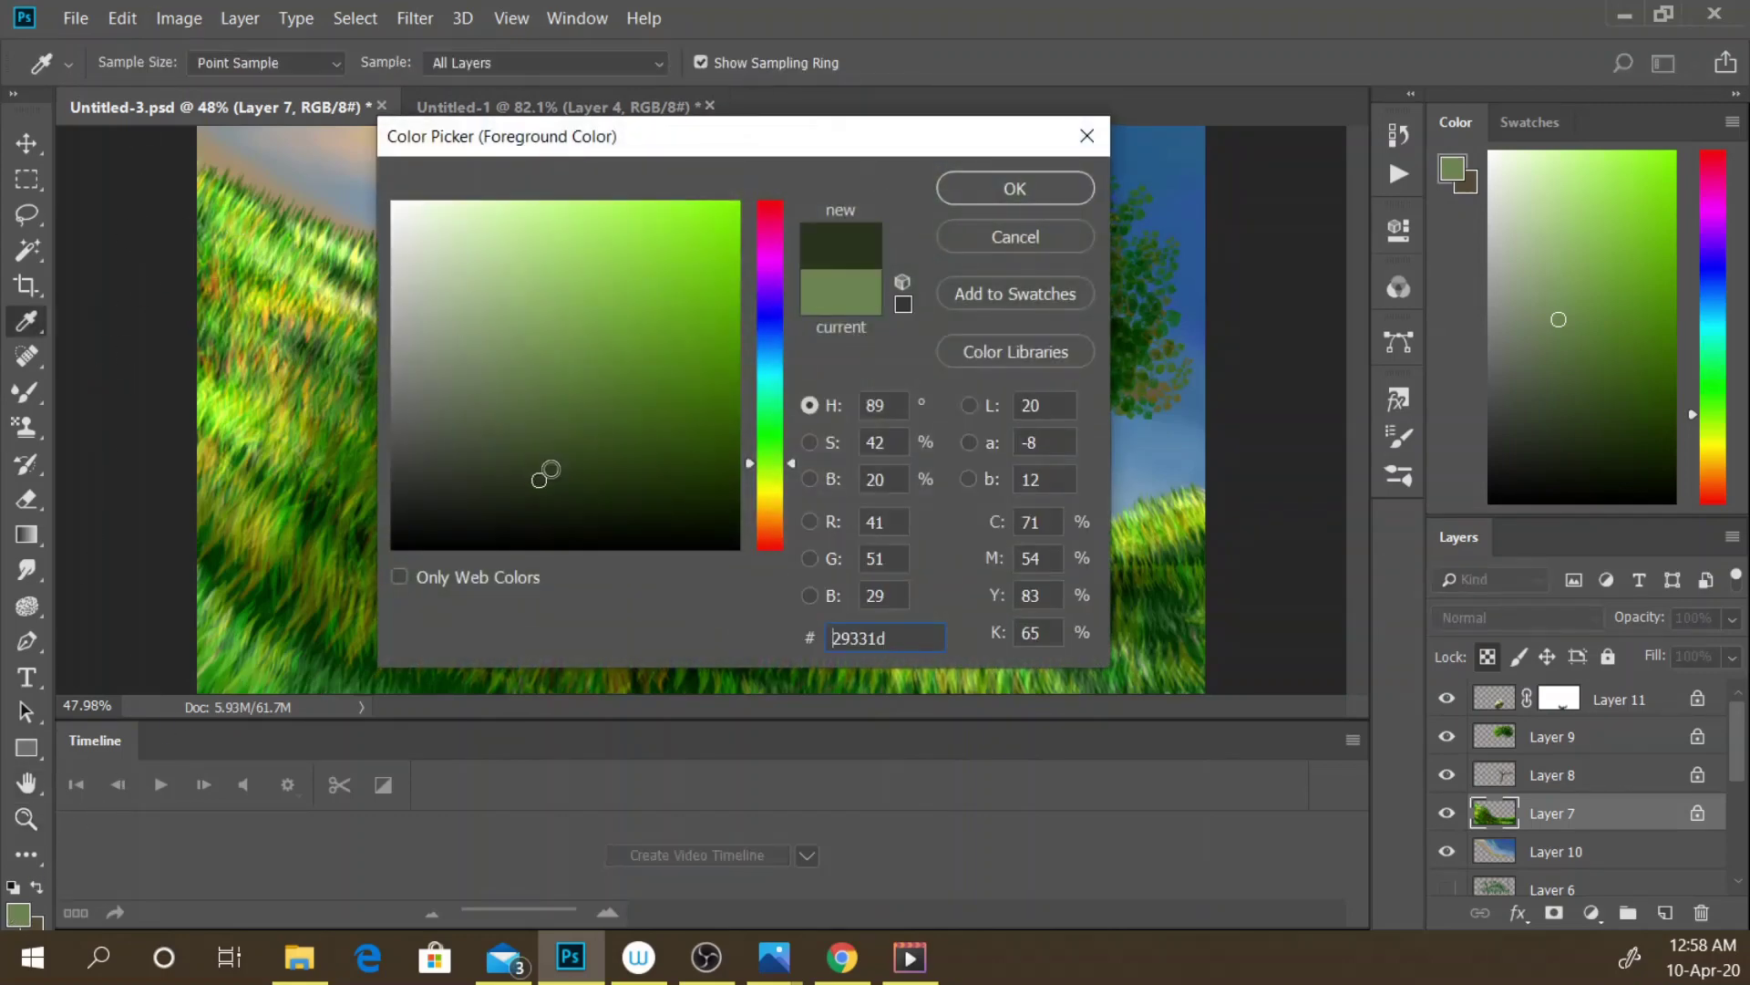
pyautogui.click(544, 373)
pyautogui.click(771, 294)
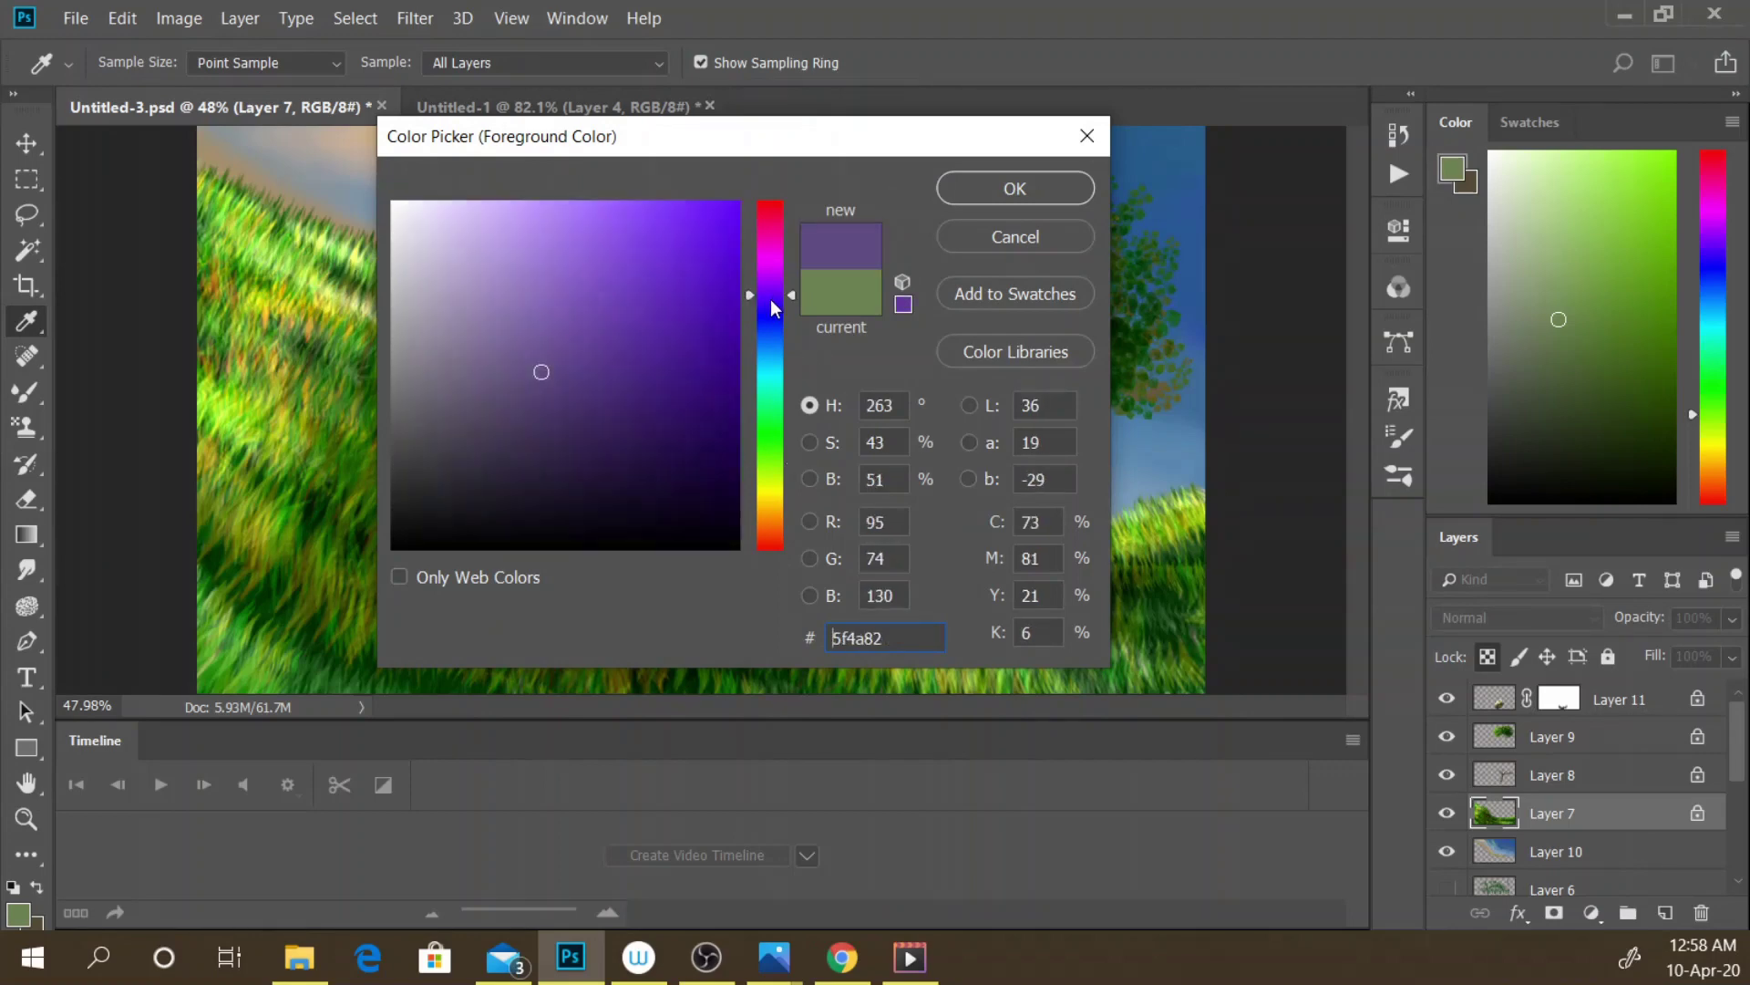
pyautogui.click(596, 290)
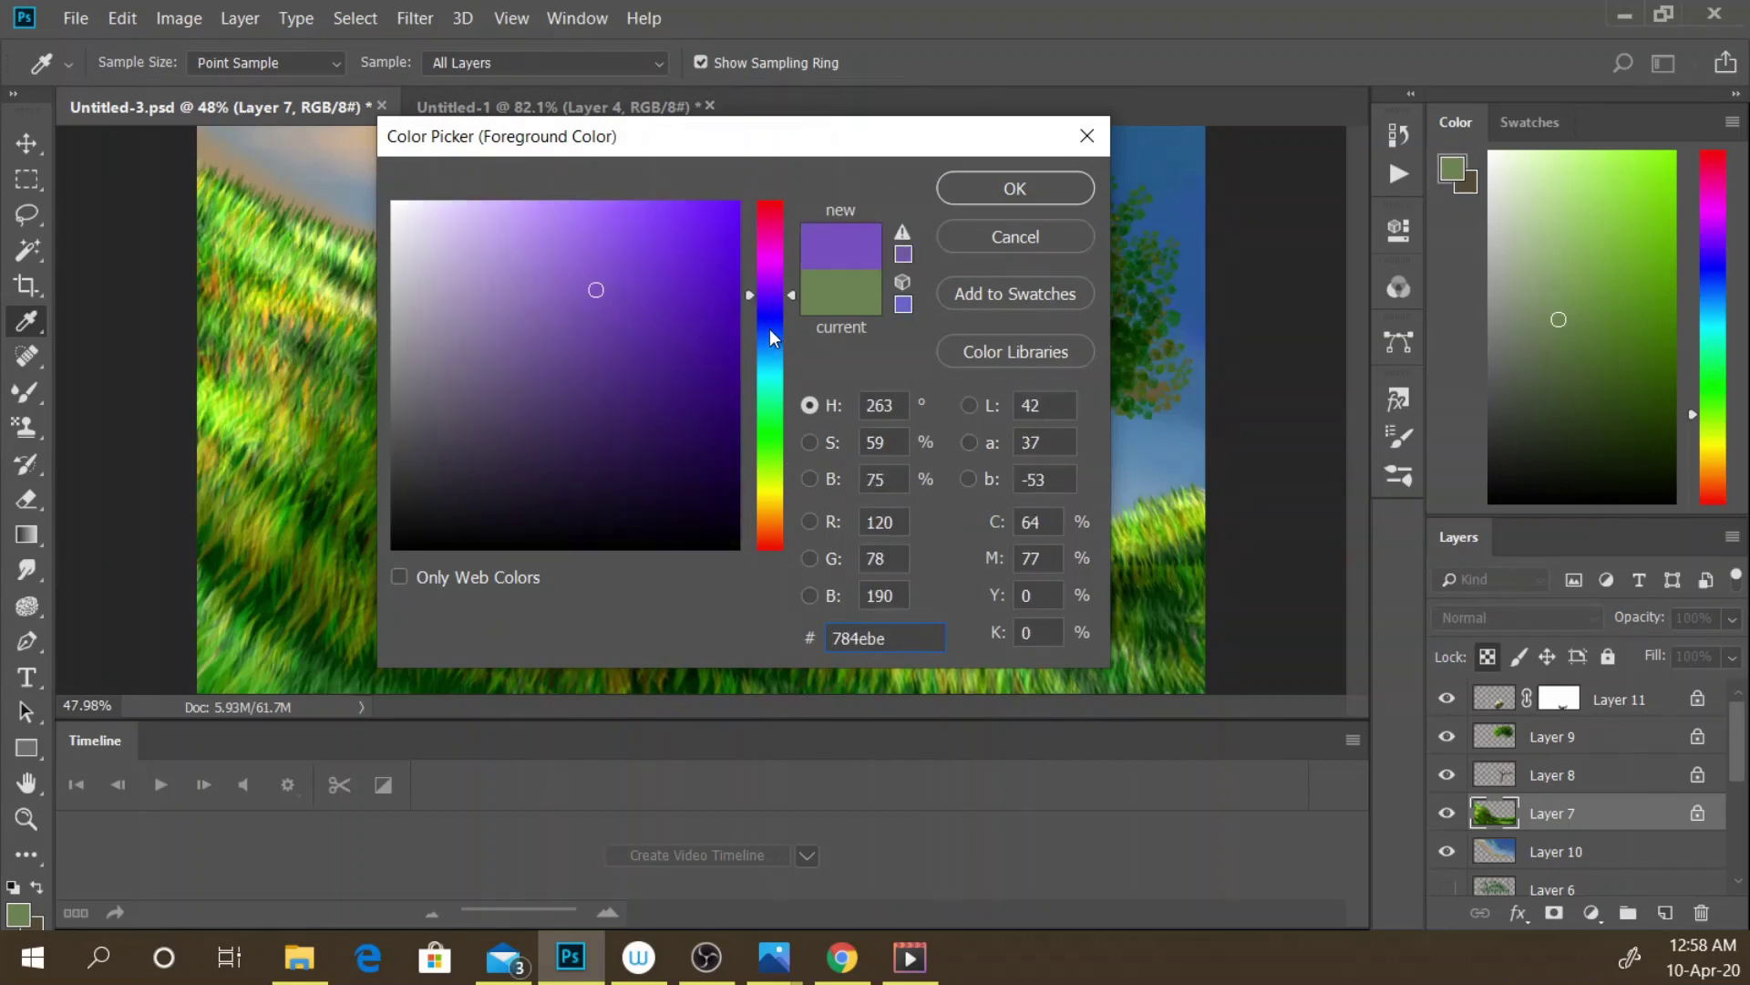
pyautogui.click(770, 327)
pyautogui.click(1015, 188)
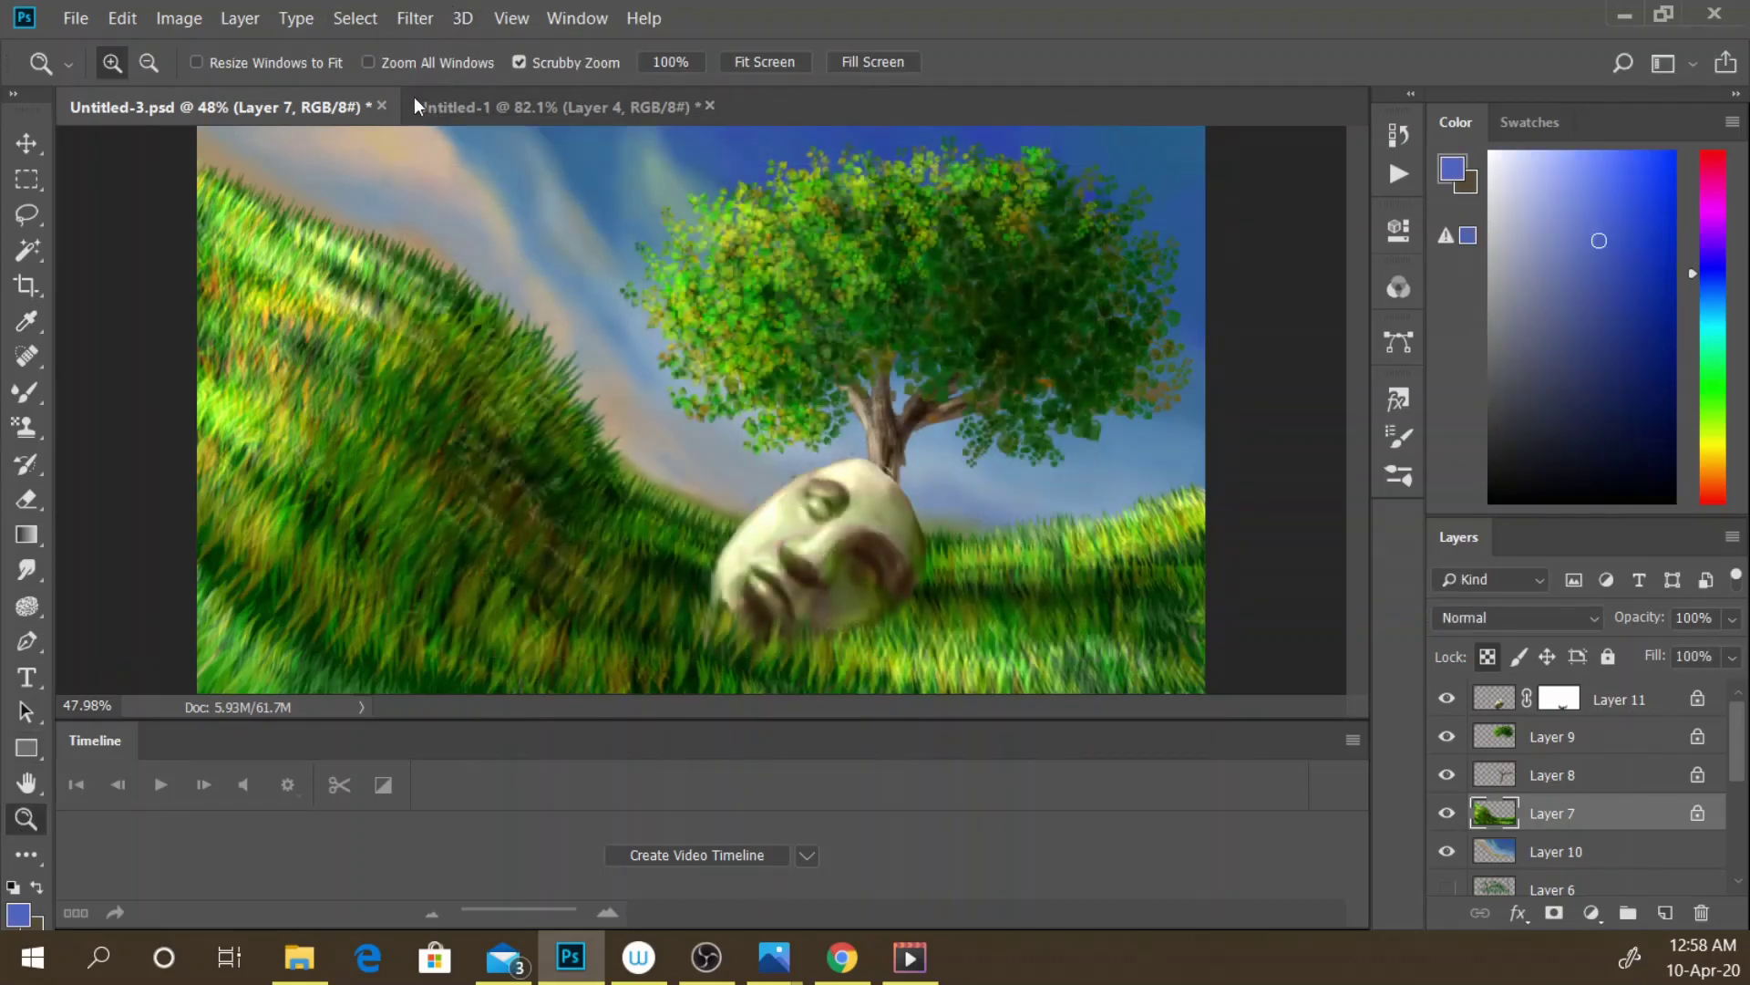
pyautogui.click(25, 399)
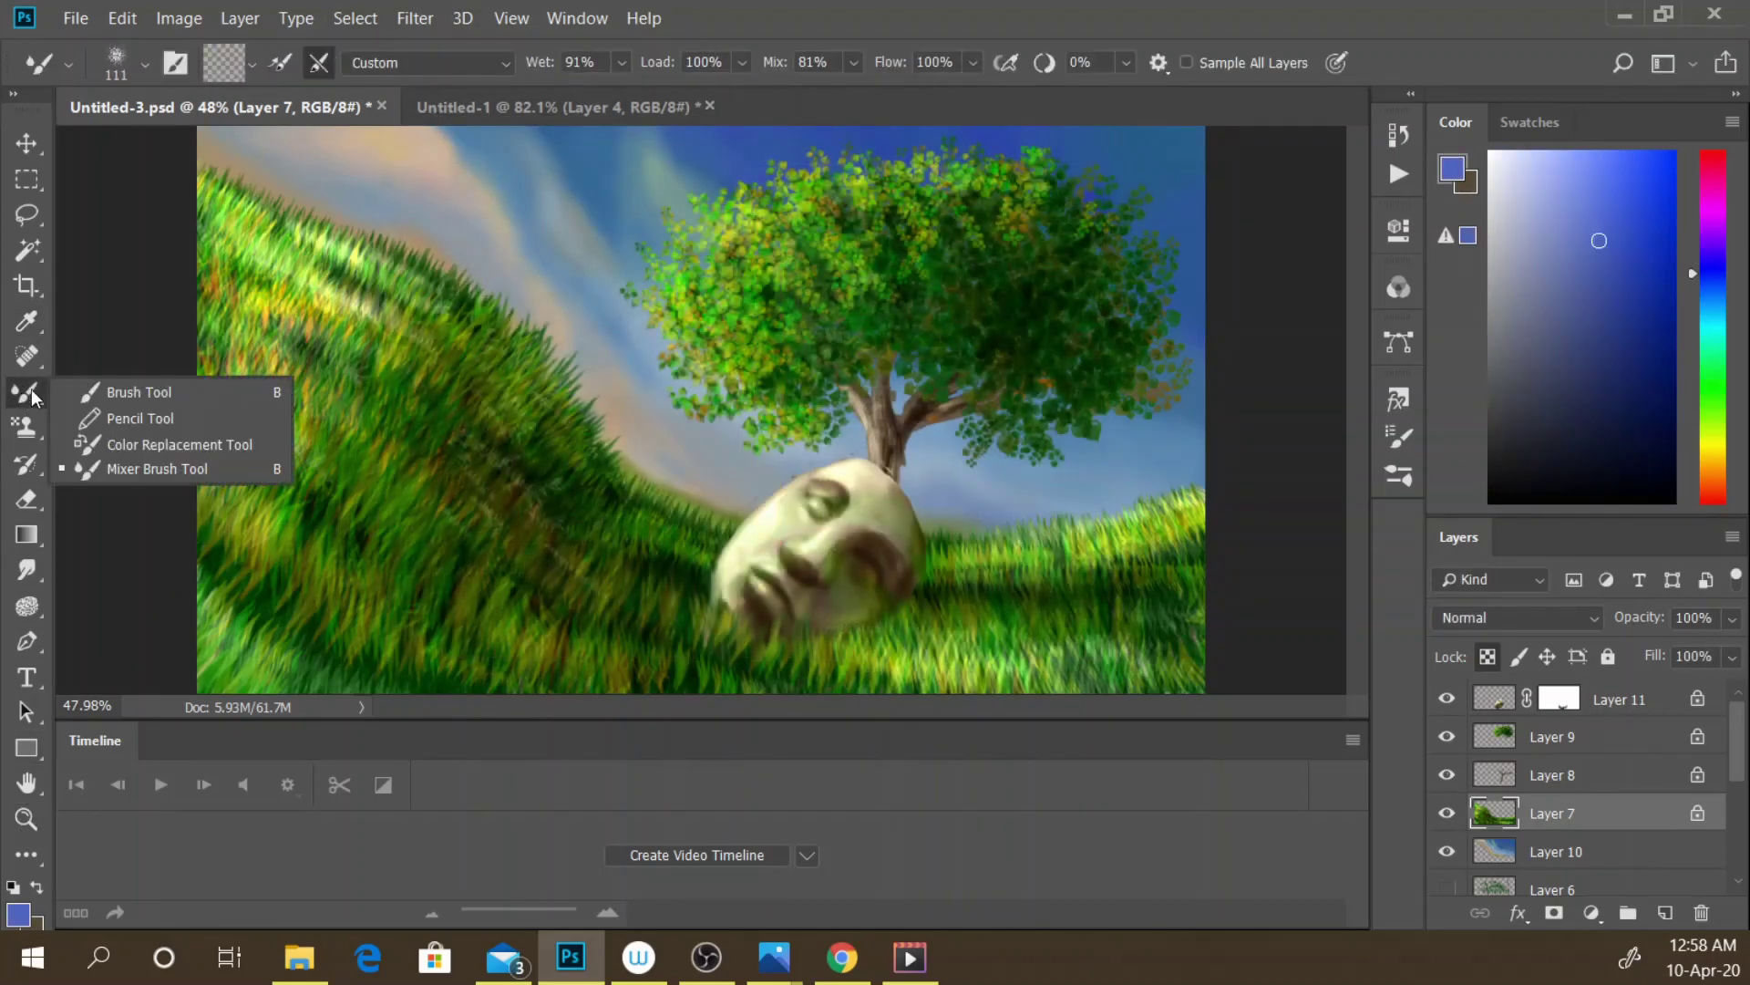
# - Switch back to the regular Brush Tool in Multiply mode
pyautogui.click(116, 392)
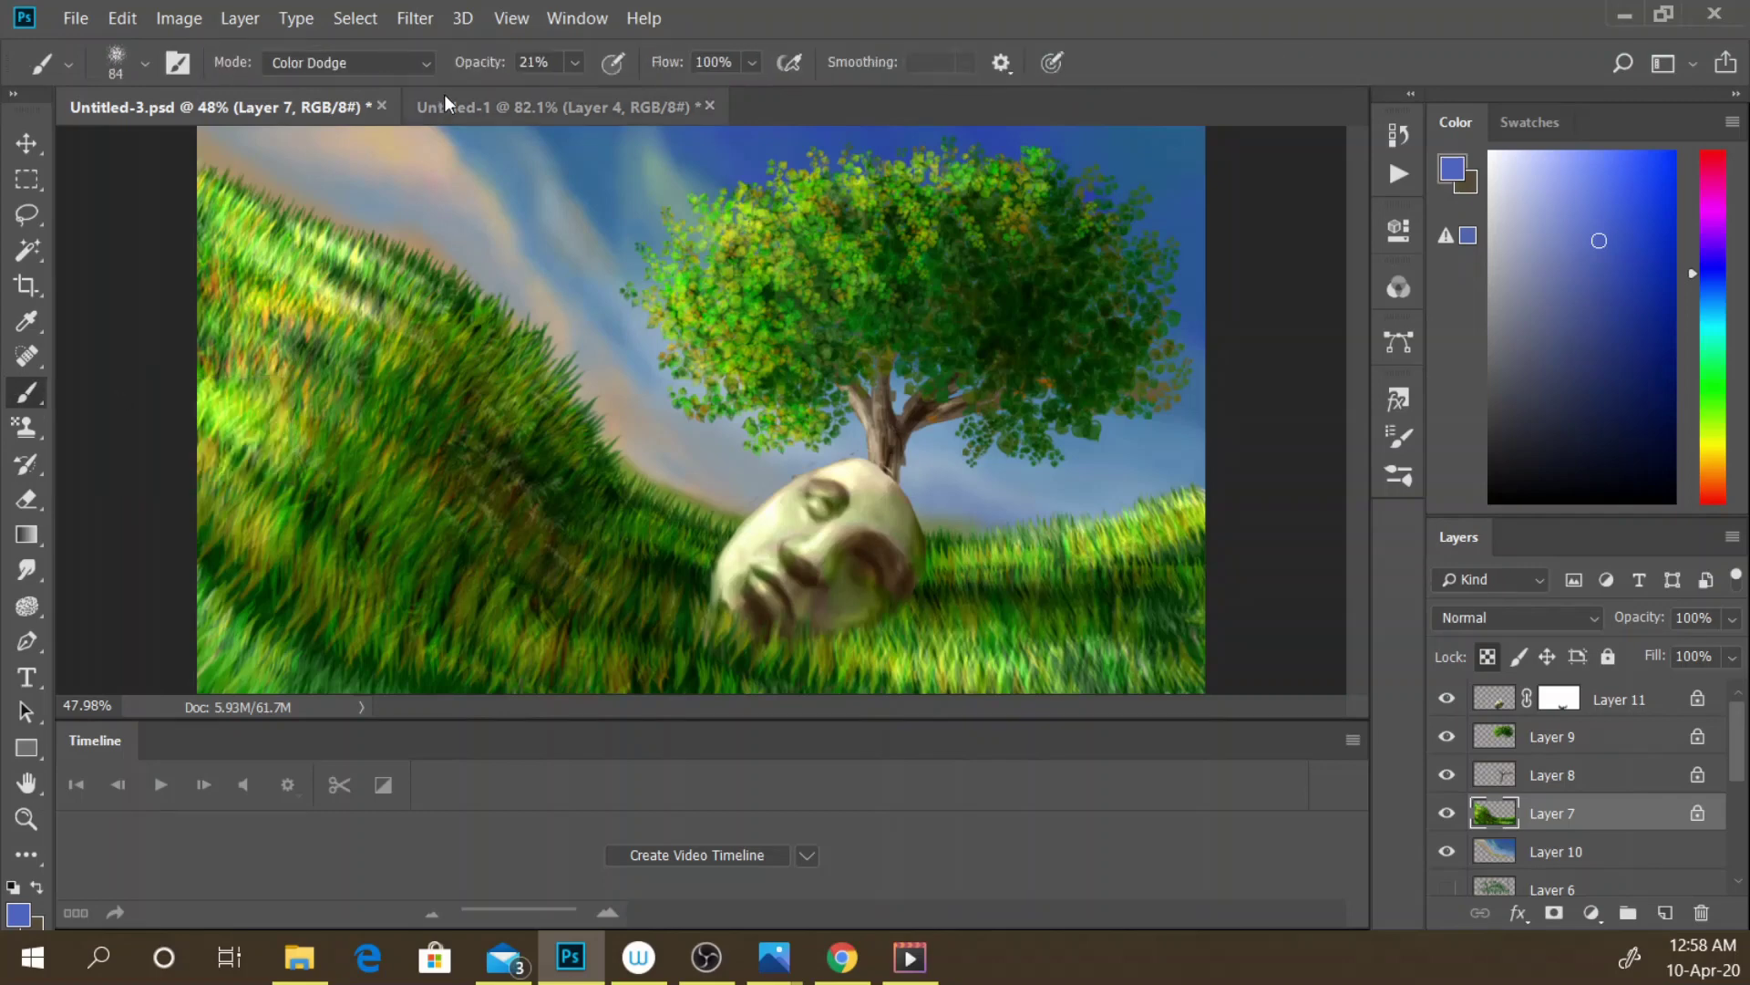
pyautogui.click(396, 62)
pyautogui.click(349, 219)
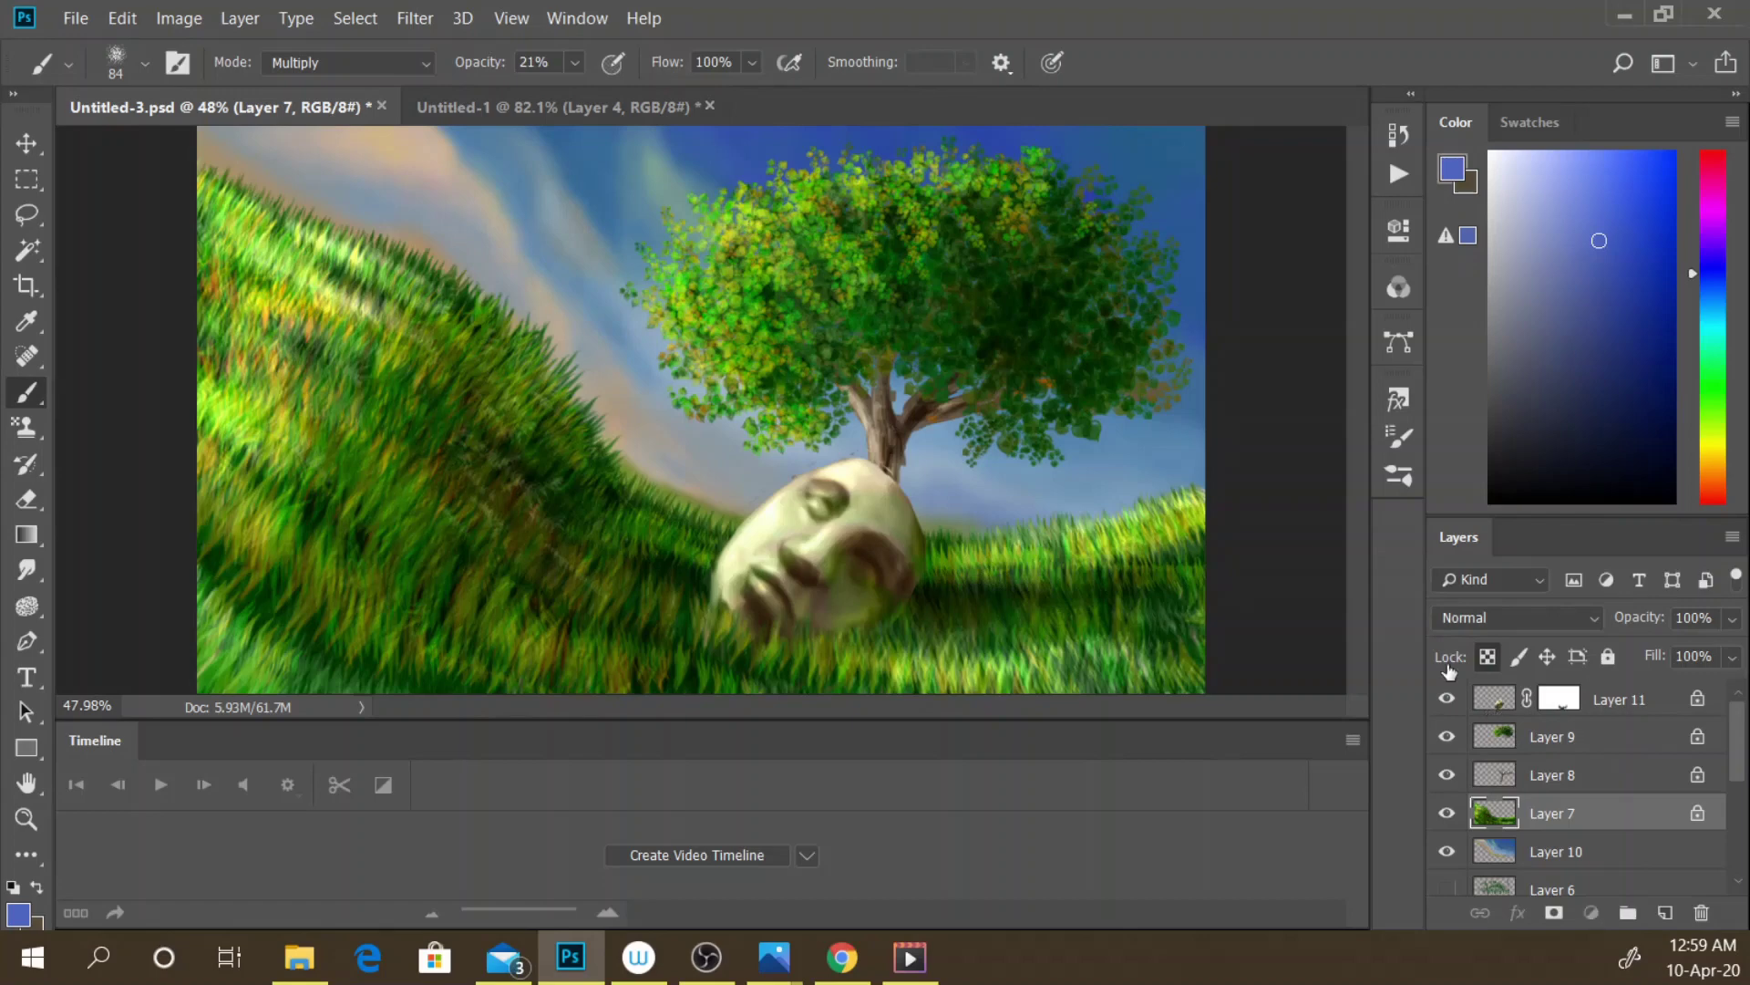
# - Make Layer 11 the working layer again and zoom in and back out
pyautogui.click(1495, 699)
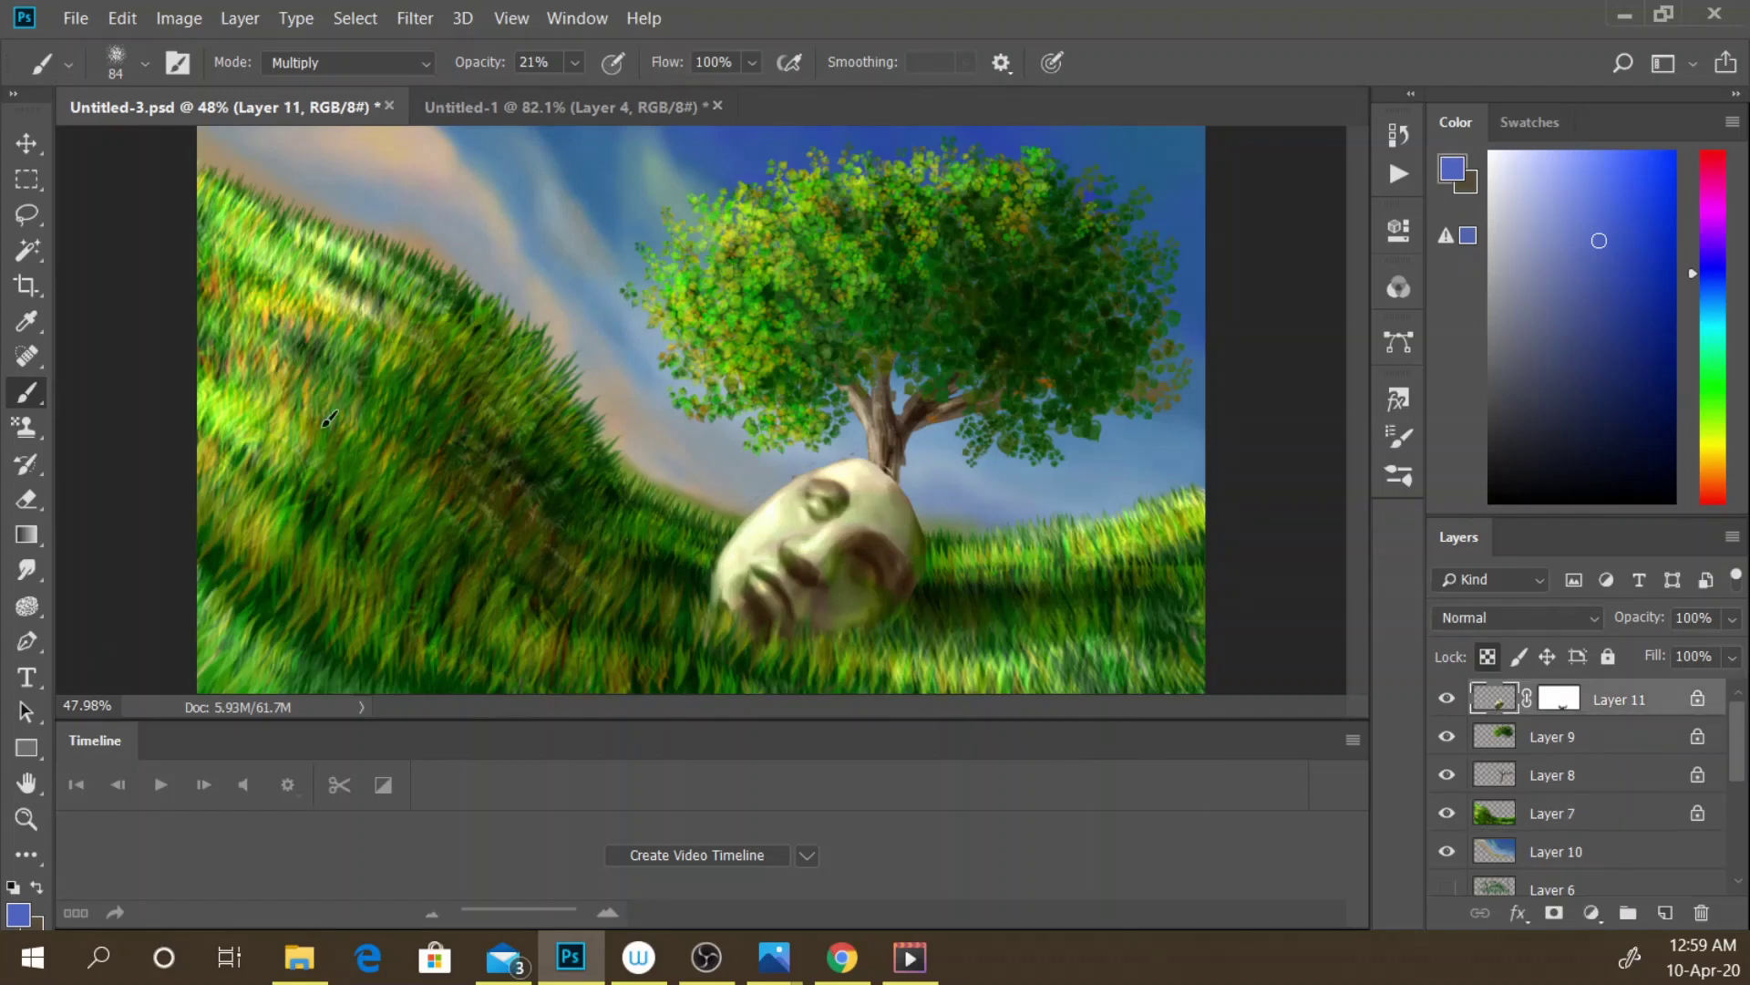
pyautogui.scroll(3, 329, 418)
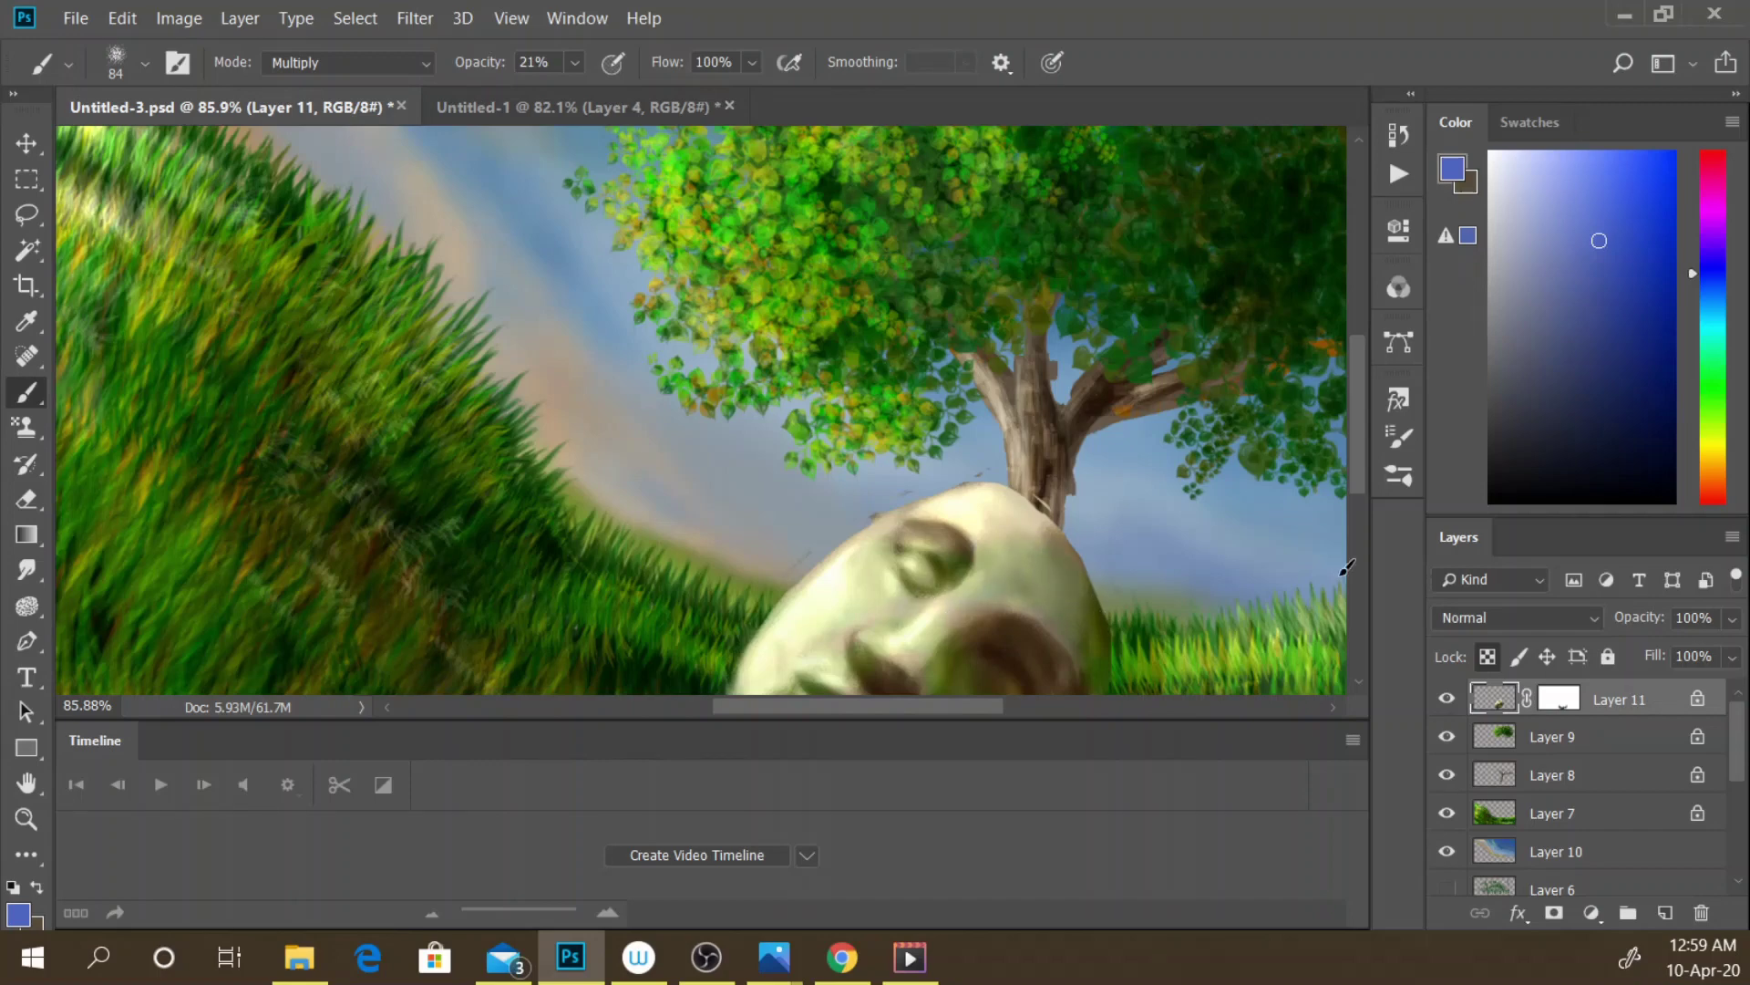
pyautogui.scroll(-1, 1346, 567)
pyautogui.scroll(-1, 1346, 567)
pyautogui.scroll(-1, 1347, 567)
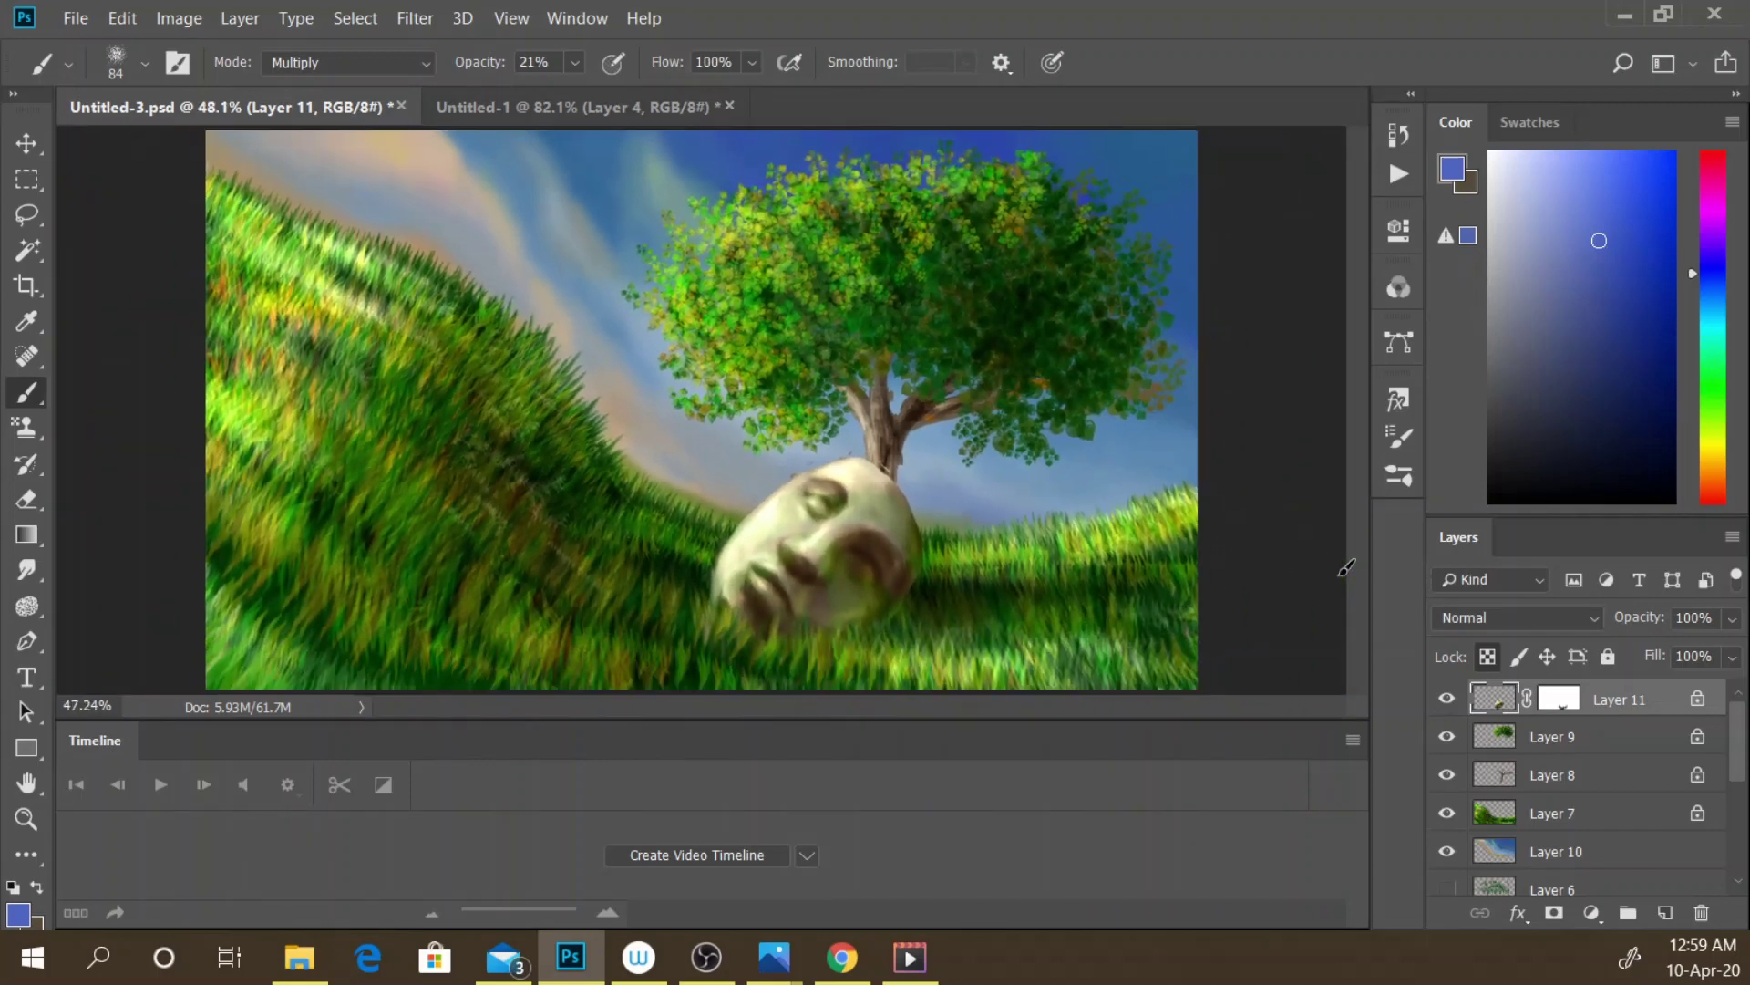
pyautogui.scroll(-1, 1346, 567)
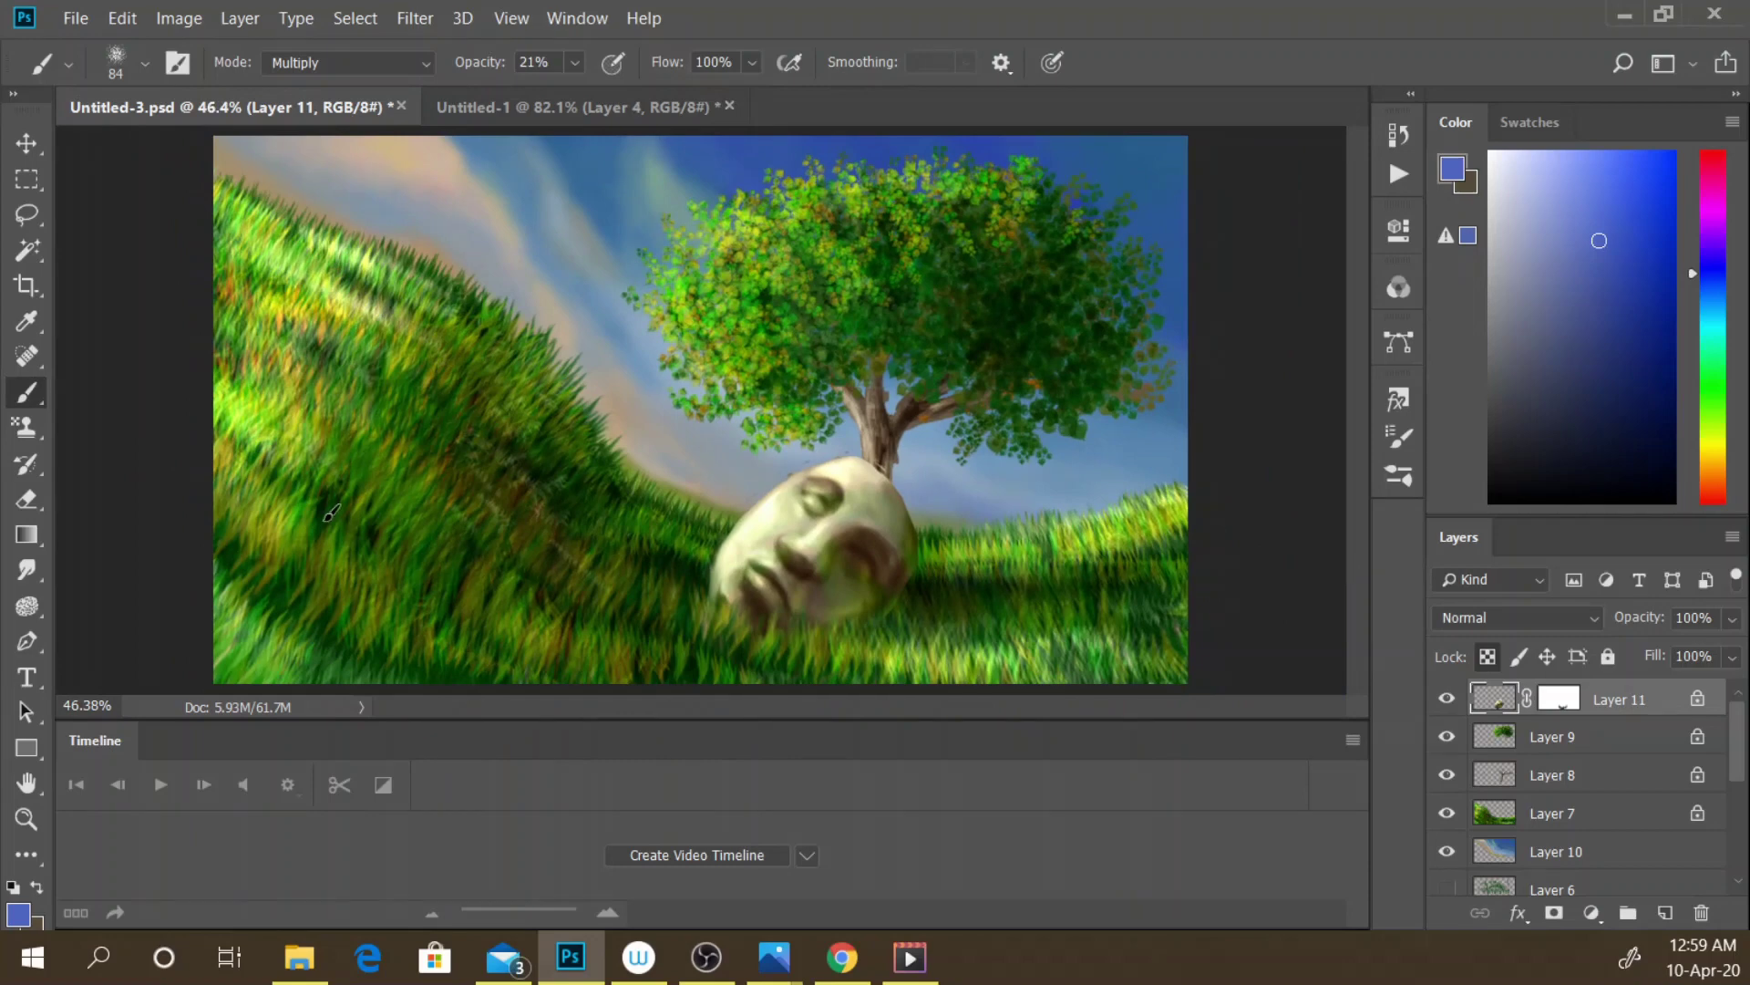